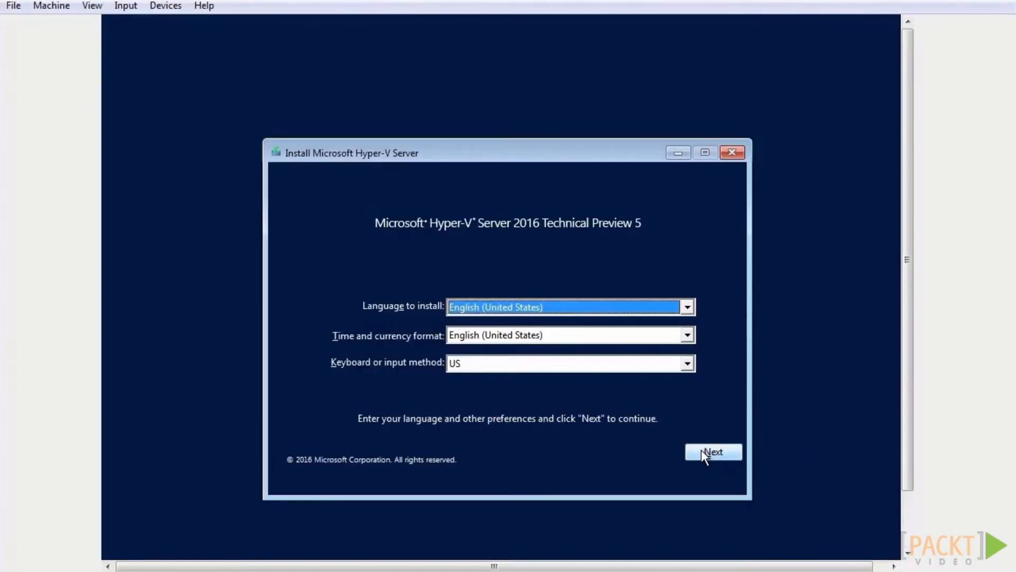
Start the Hyper-V Server installation with English (United States) language and format settings and a US keyboard, and accept the license terms
left_click(701, 449)
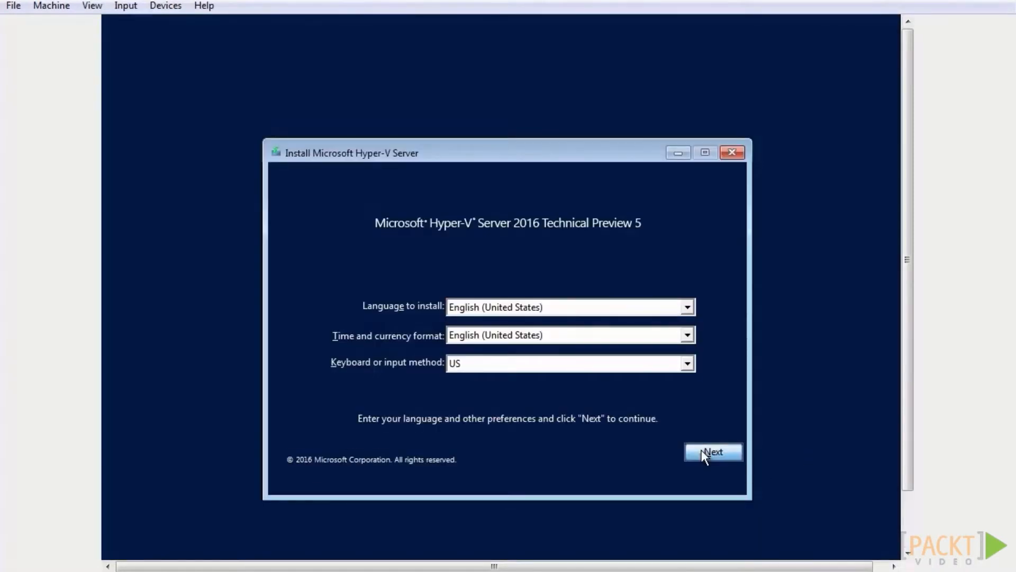
left_click(529, 325)
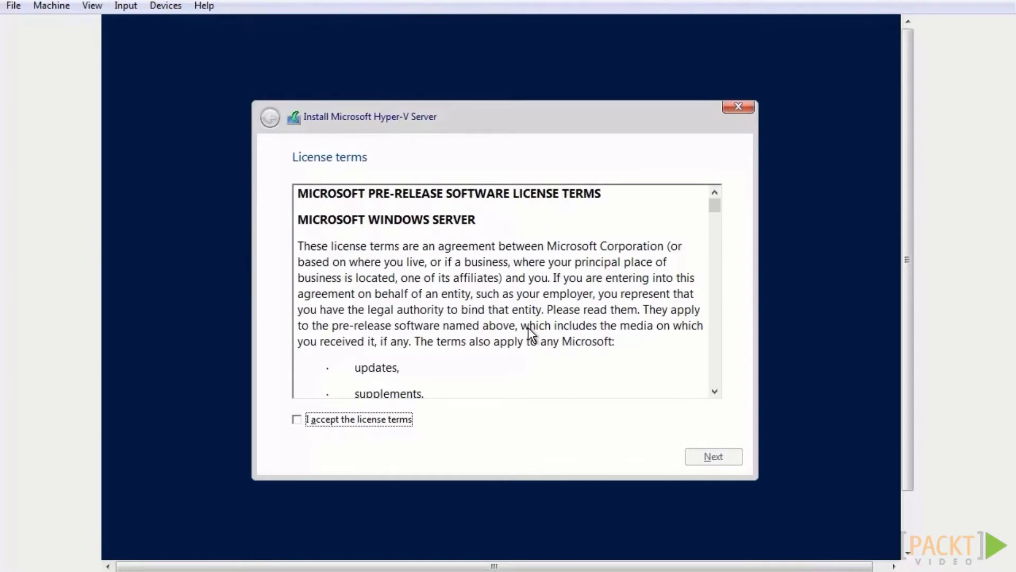
key("space")
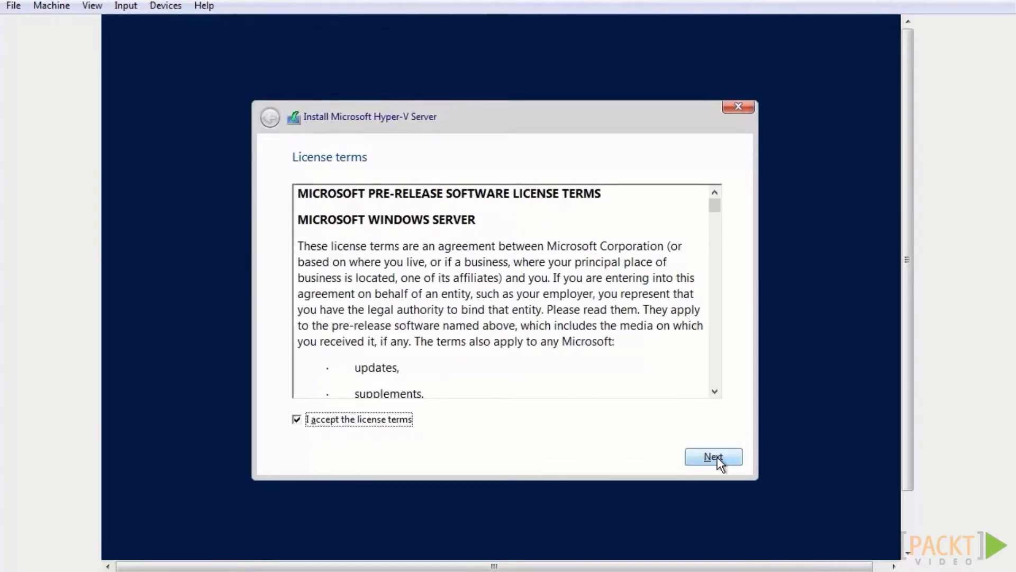
left_click(715, 457)
Create a 25600 MB partition in Drive 0's unallocated space and start installing Hyper-V Server on the resulting primary partition
left_click(509, 305)
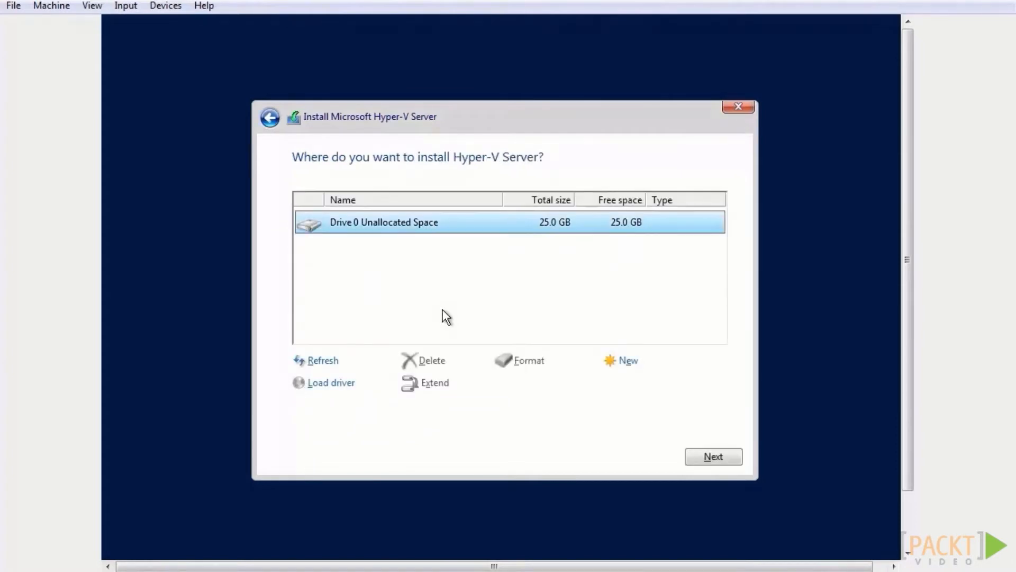
left_click(627, 368)
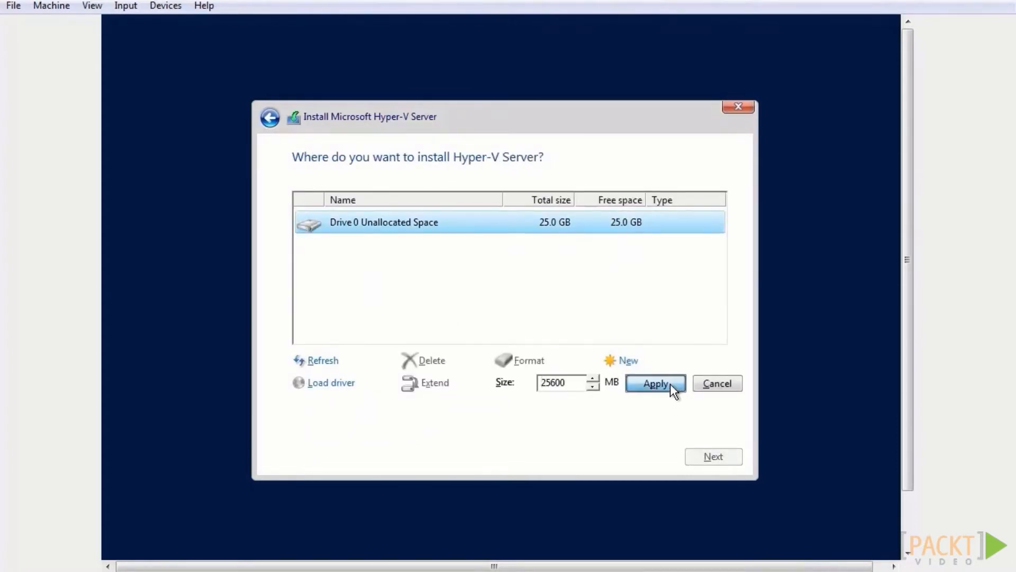
left_click(670, 384)
left_click(611, 383)
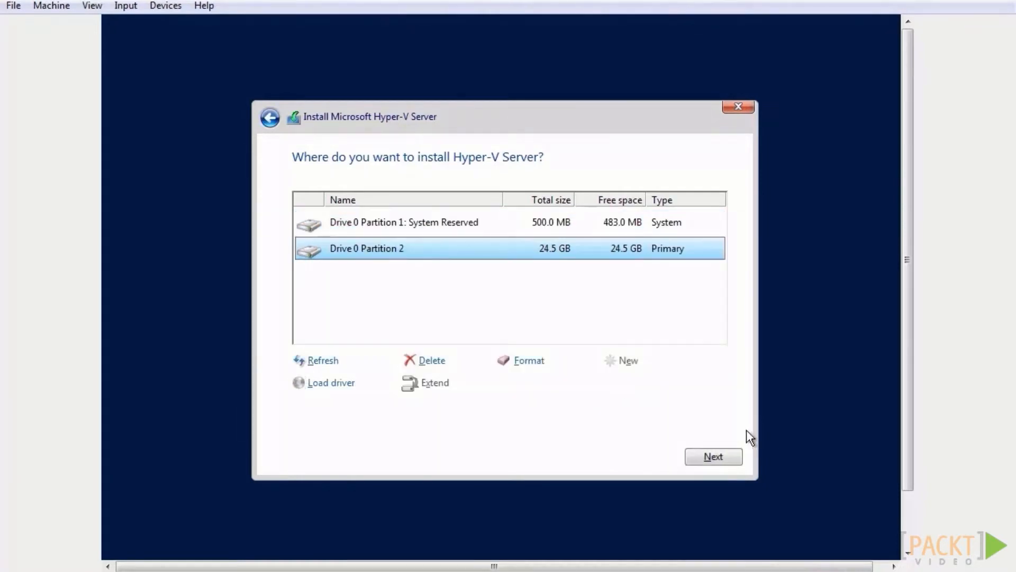
left_click(712, 454)
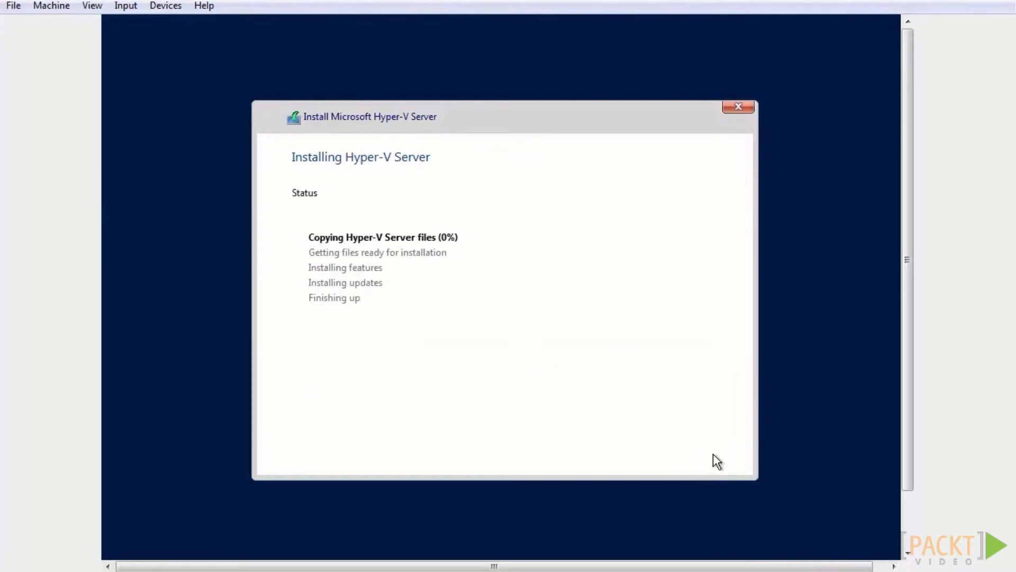
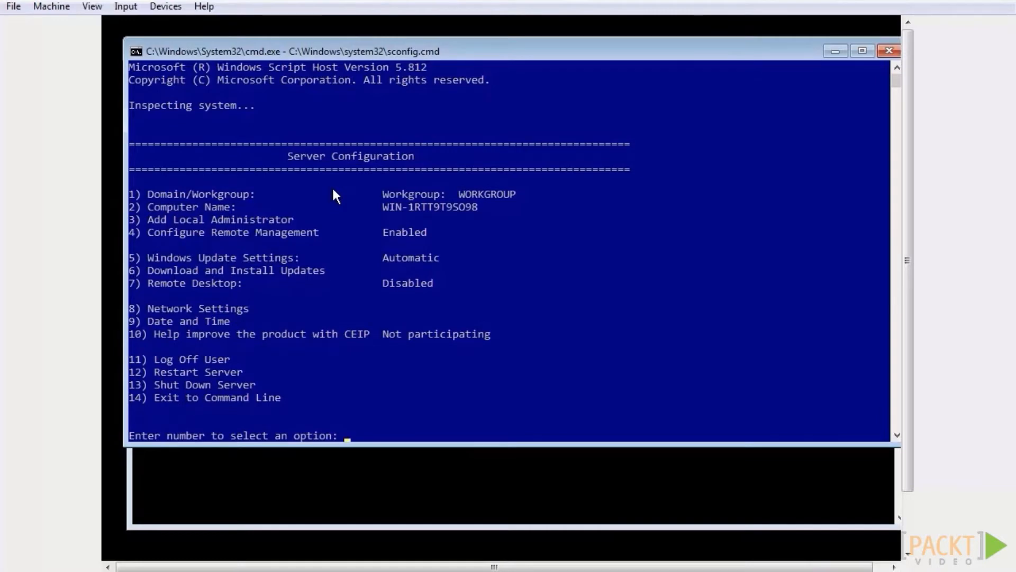
Change the computer name to HyperV2016 in the server configuration
type("2")
key("Return")
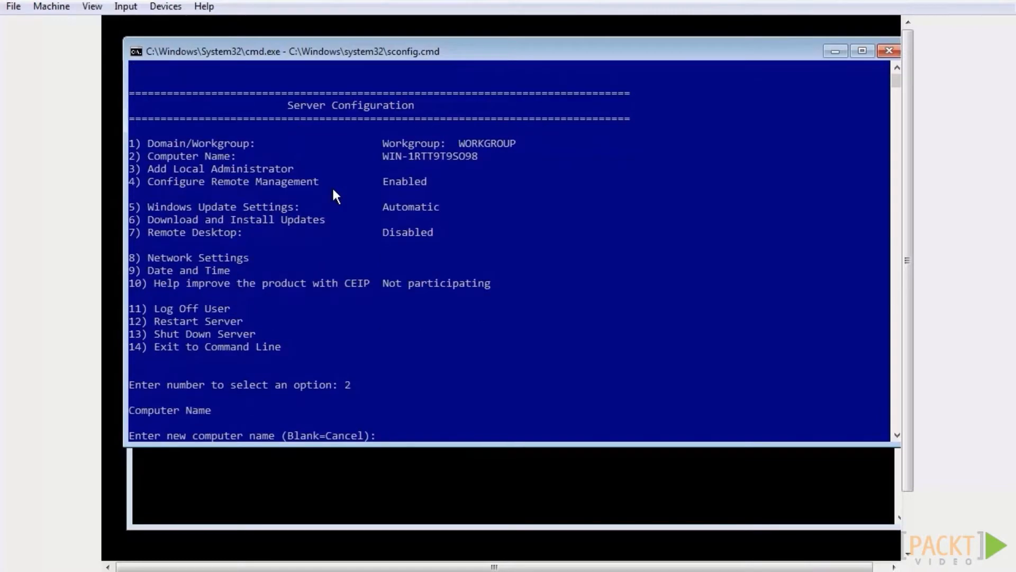
type("HyperV2016")
key("Return")
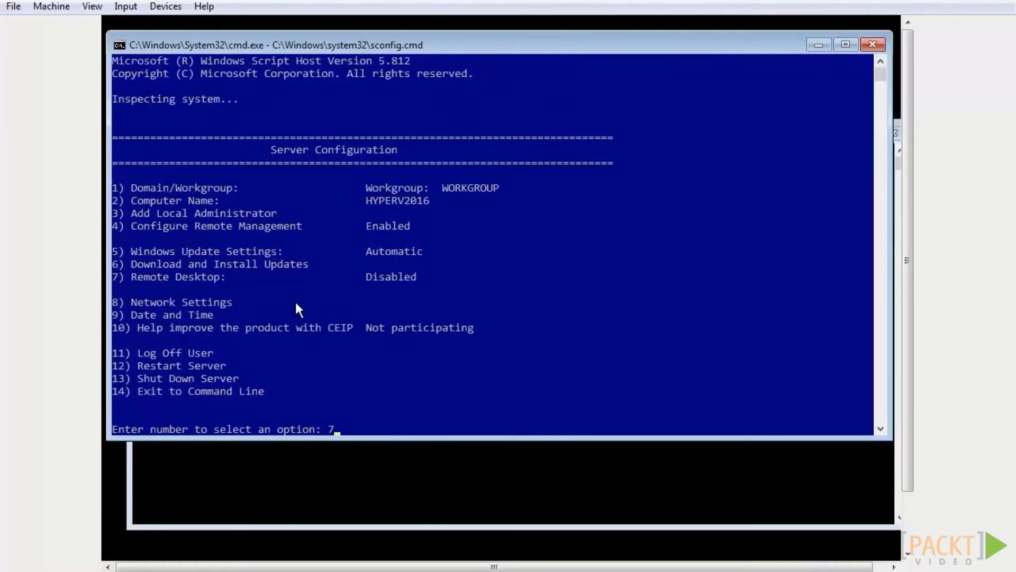
Enable Remote Desktop for clients running any version of Remote Desktop
key("Return")
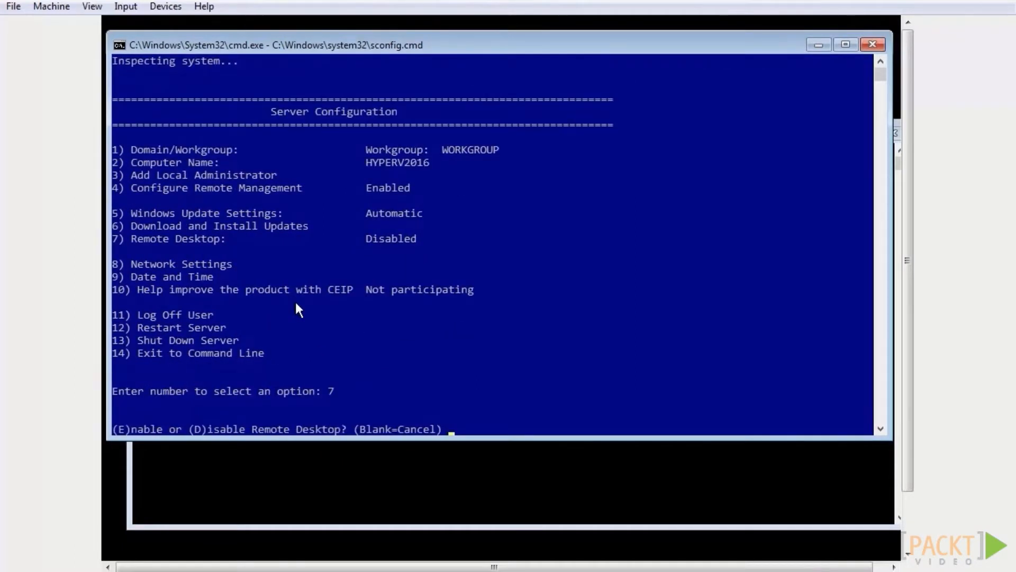
type("E")
key("Return")
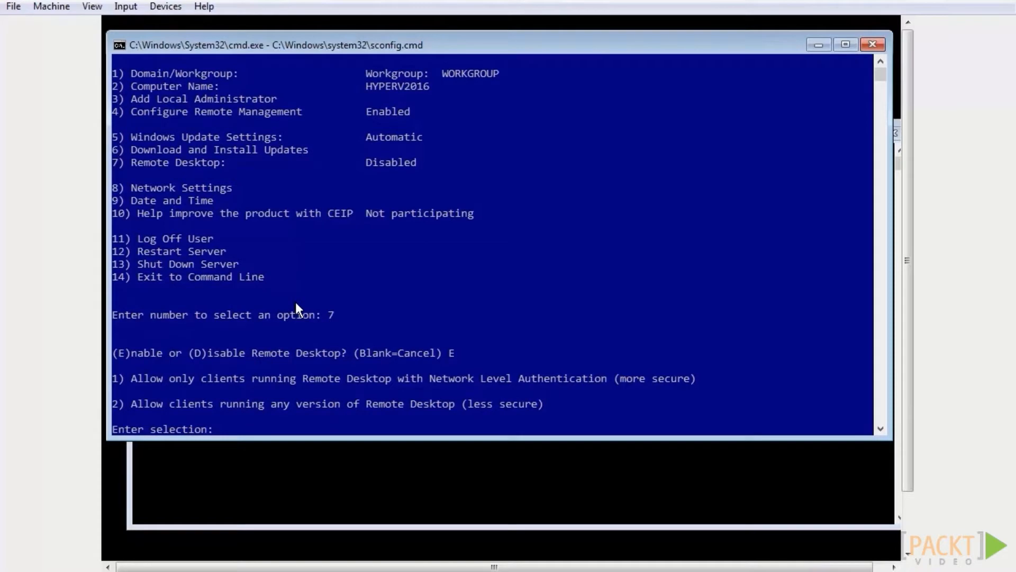
type("2")
key("Return")
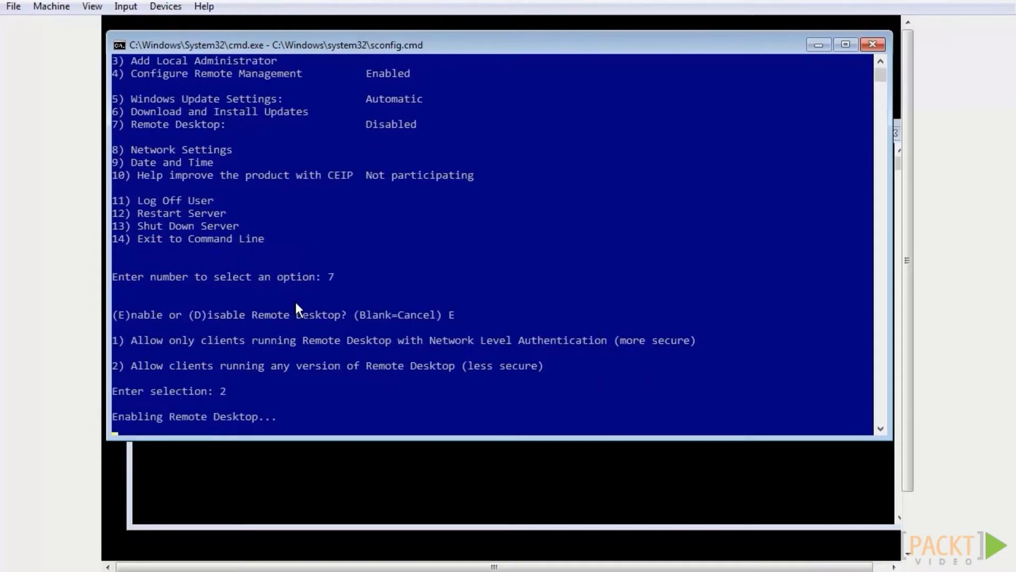
Give network adapter 0 the static IP address 192.168.1.30 with the default subnet mask and default gateway 192.168.1.1
type("8")
key("Return")
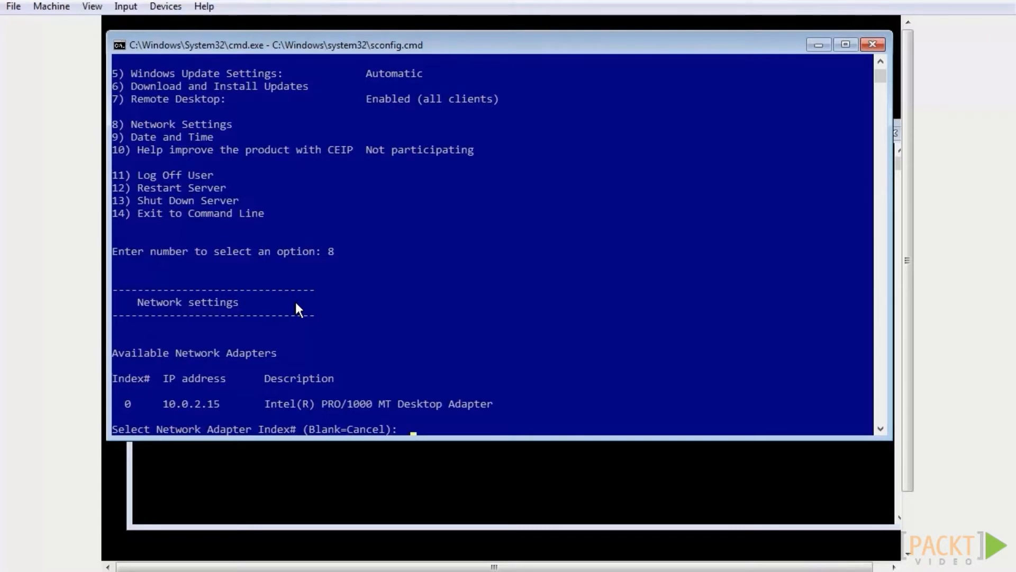
type("0")
key("Return")
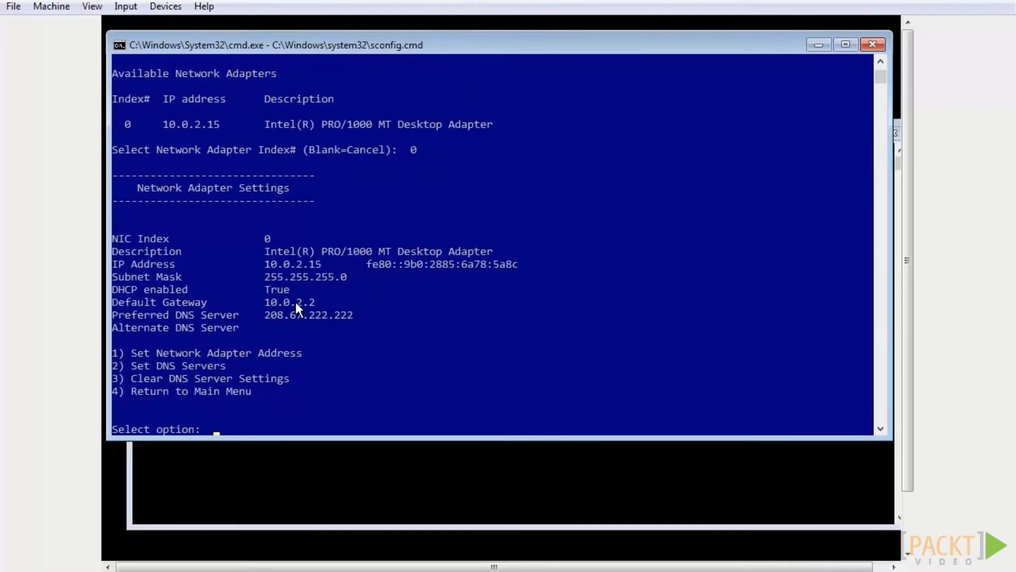
type("1")
key("Return")
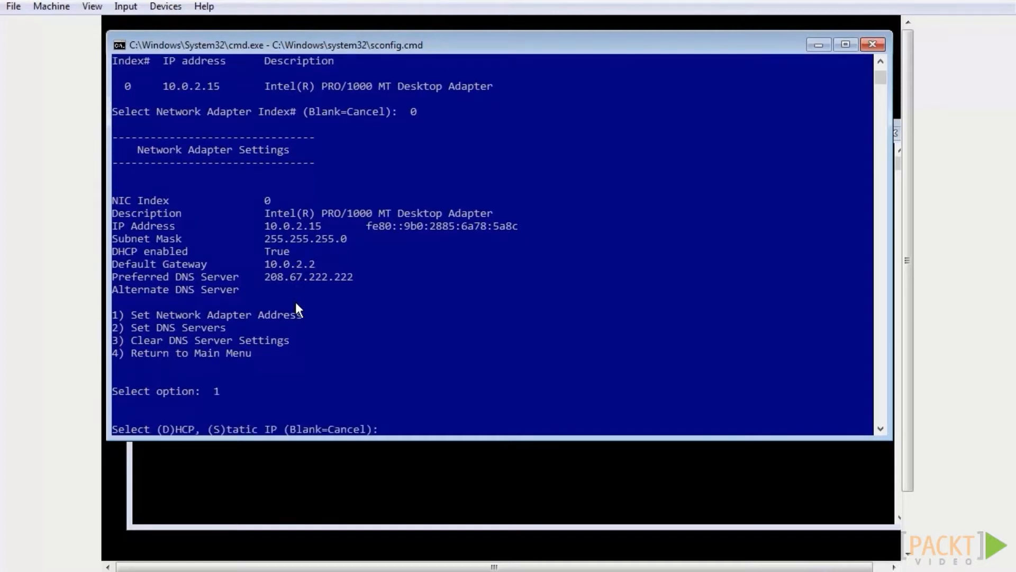
type("s")
key("Return")
type("192.168.1.30")
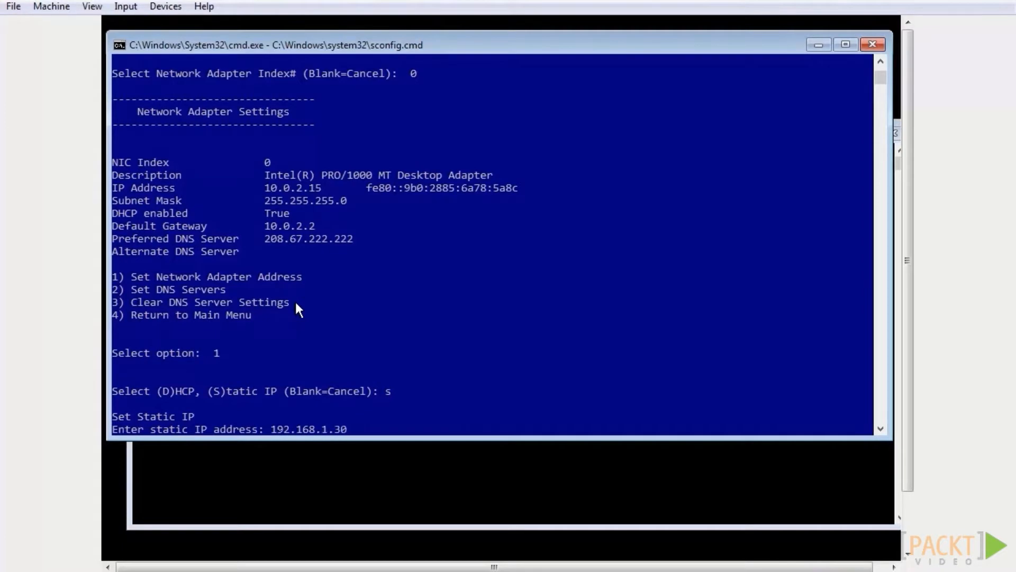
key("Return")
key("Return")
type("192.168.1.1")
key("Return")
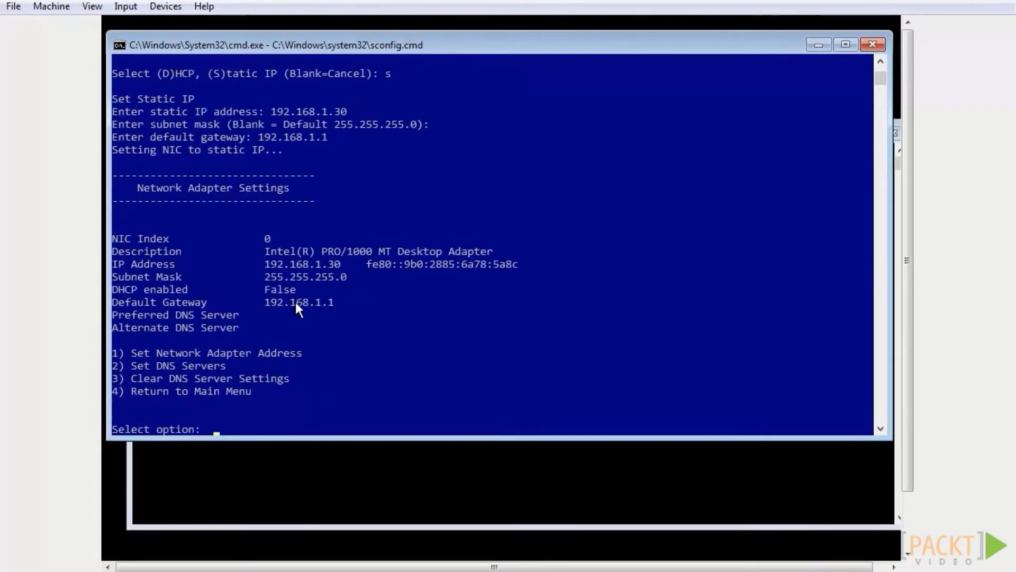
Set the network adapter's preferred DNS server to 192.168.1.1 and its alternate DNS server to 205.171.2.65
type("5")
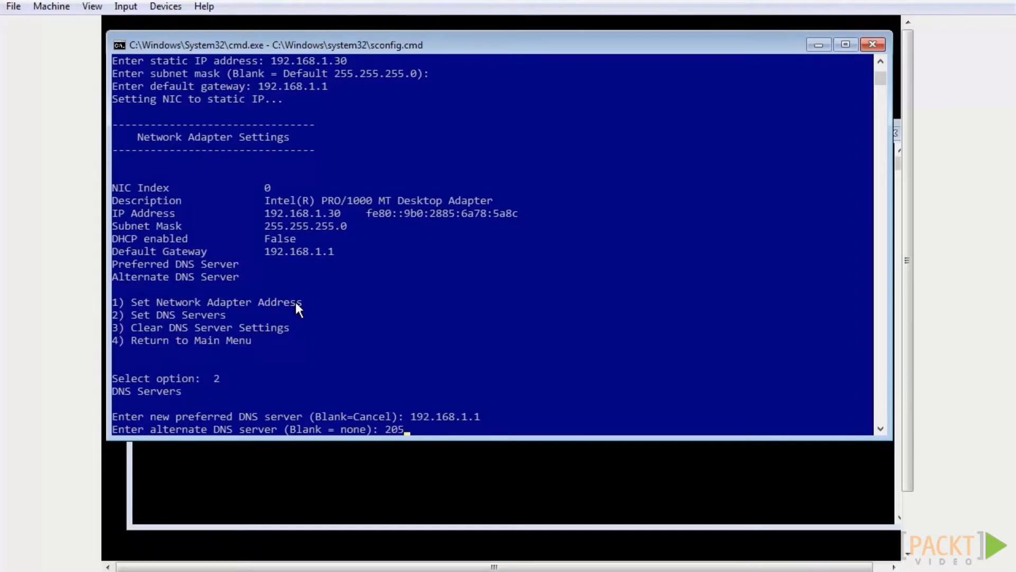
type(".171.2.65")
key("Return")
key("Return")
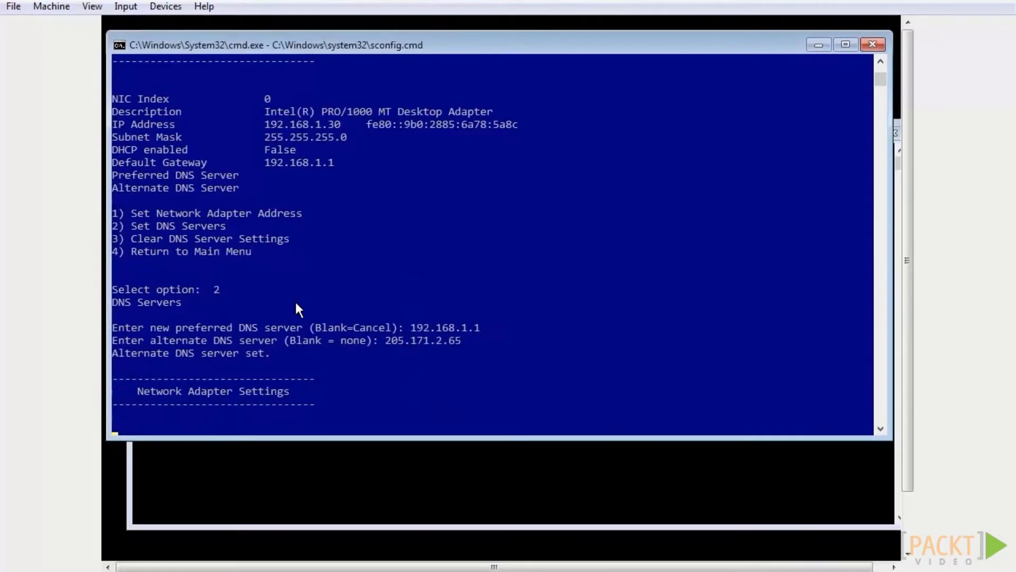
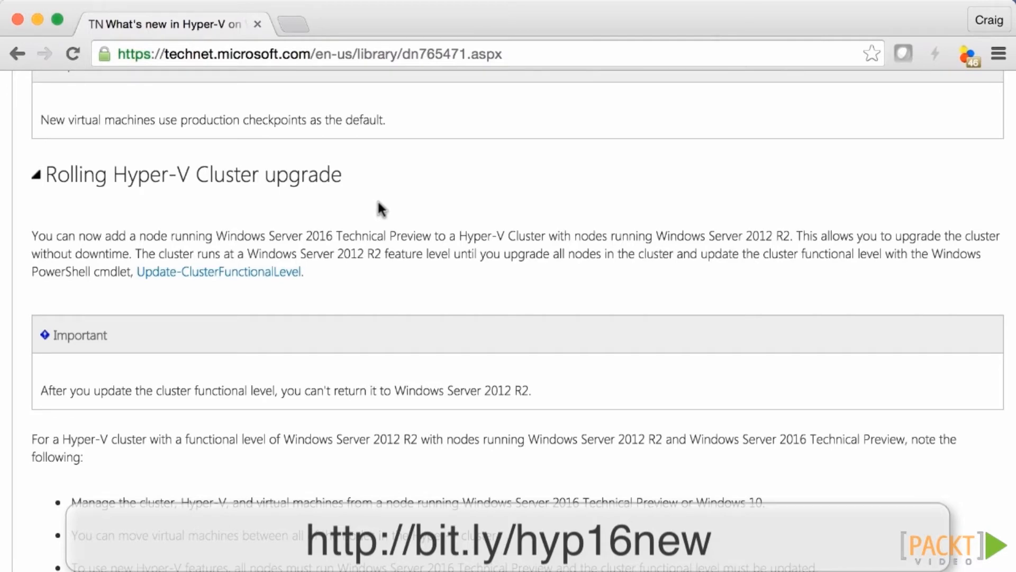
Read the What's new in Hyper-V article from rolling cluster upgrades through shielded virtual machines and storage quality of service
scroll(439, 348, "down", 10)
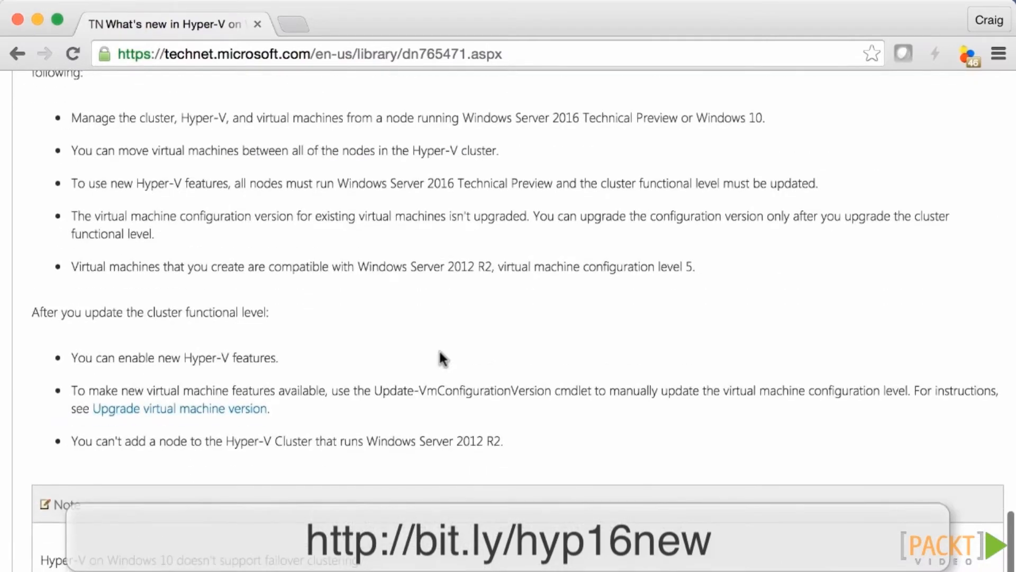
scroll(442, 358, "down", 7)
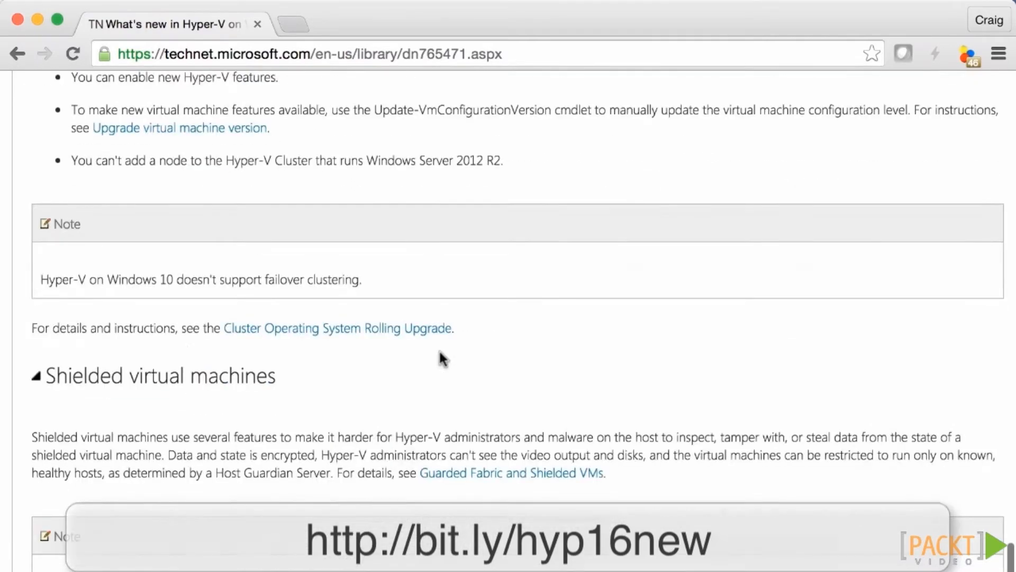
scroll(439, 352, "down", 7)
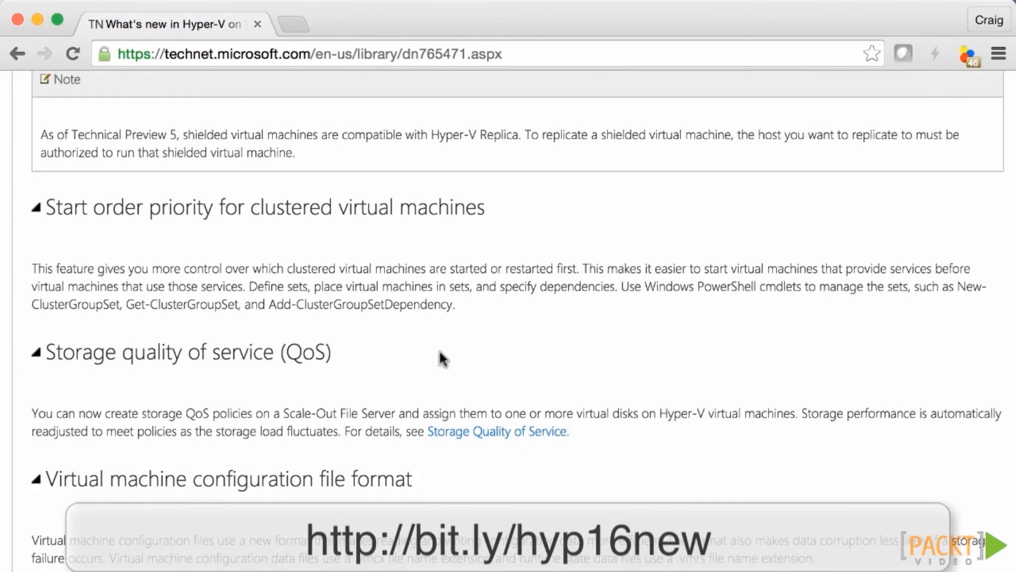
scroll(439, 359, "up", 4)
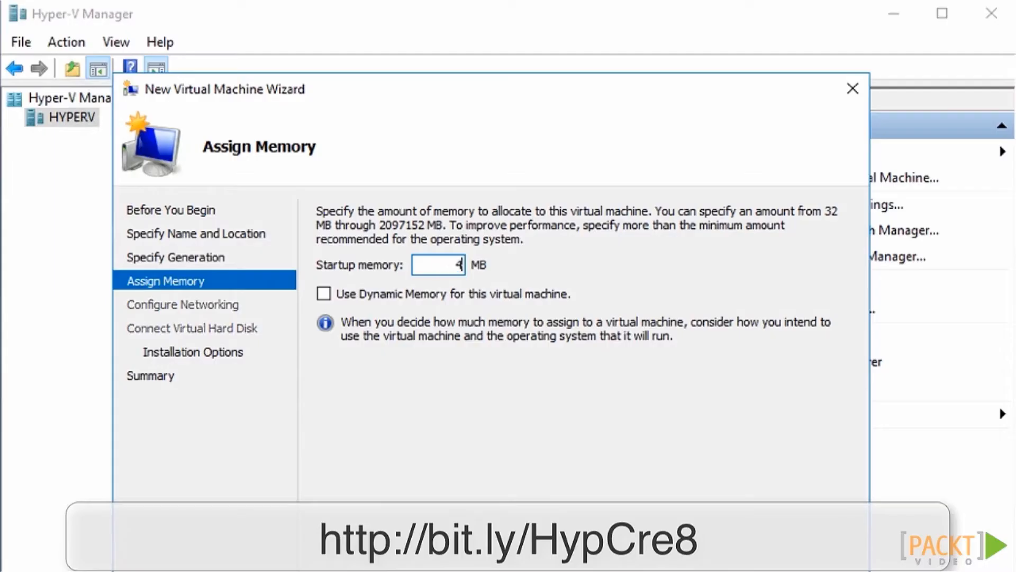
Assign 4096 MB of startup memory to the new virtual machine and enable Dynamic Memory for it
type("4096")
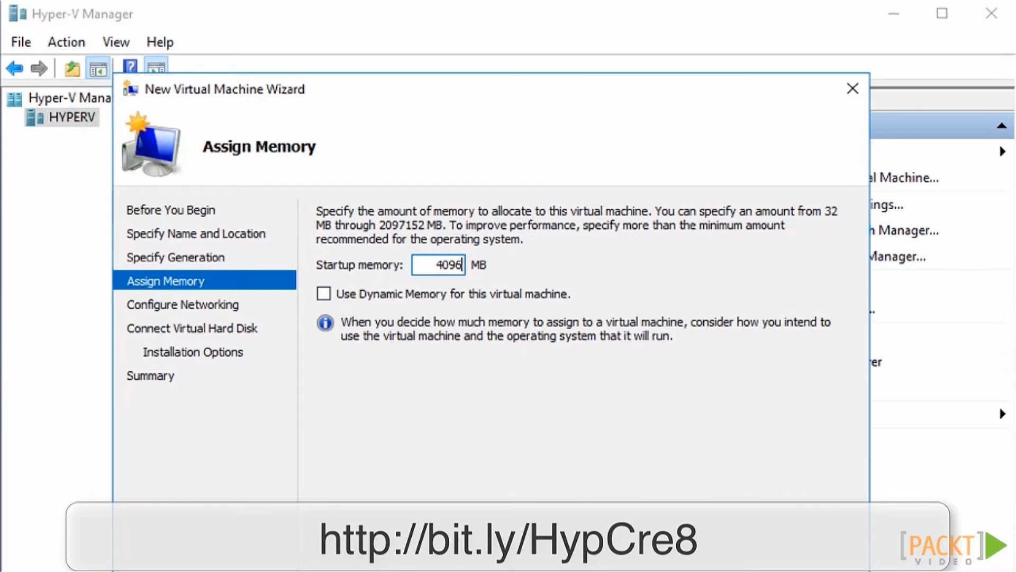
left_click(325, 292)
key("Return")
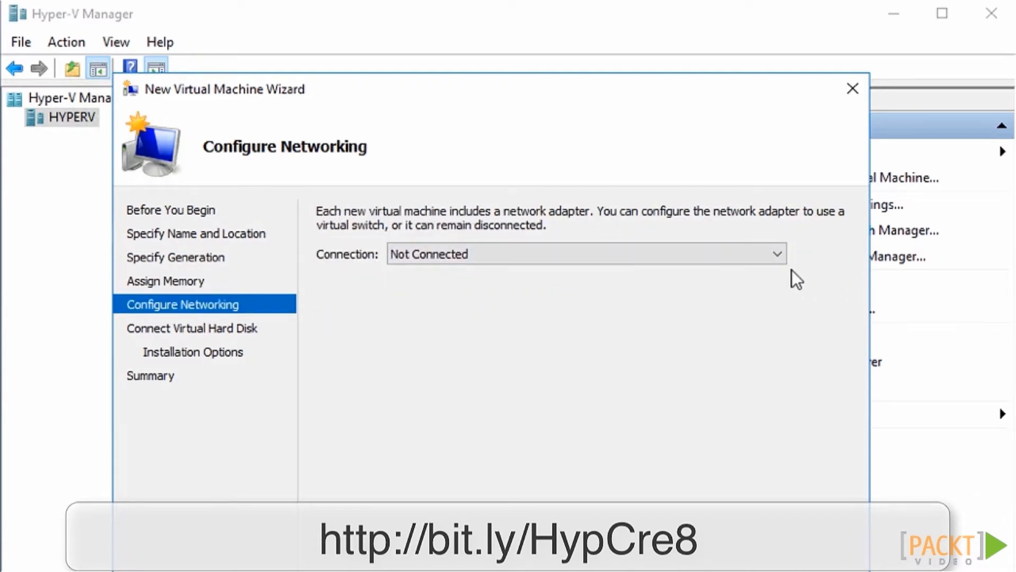
Check the available network connections for the new virtual machine and keep its adapter set to Not Connected
left_click(777, 255)
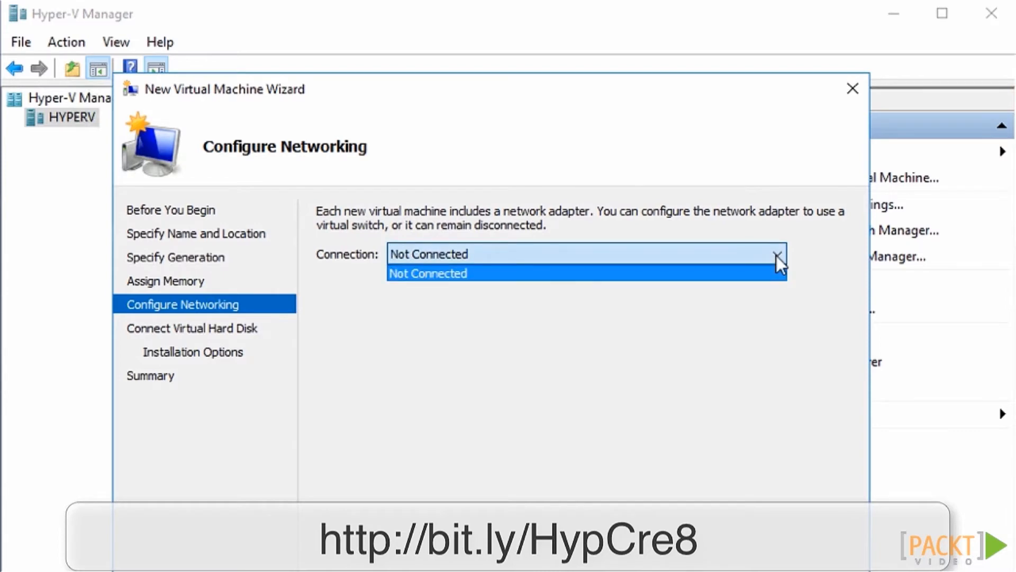
left_click(777, 256)
key("Return")
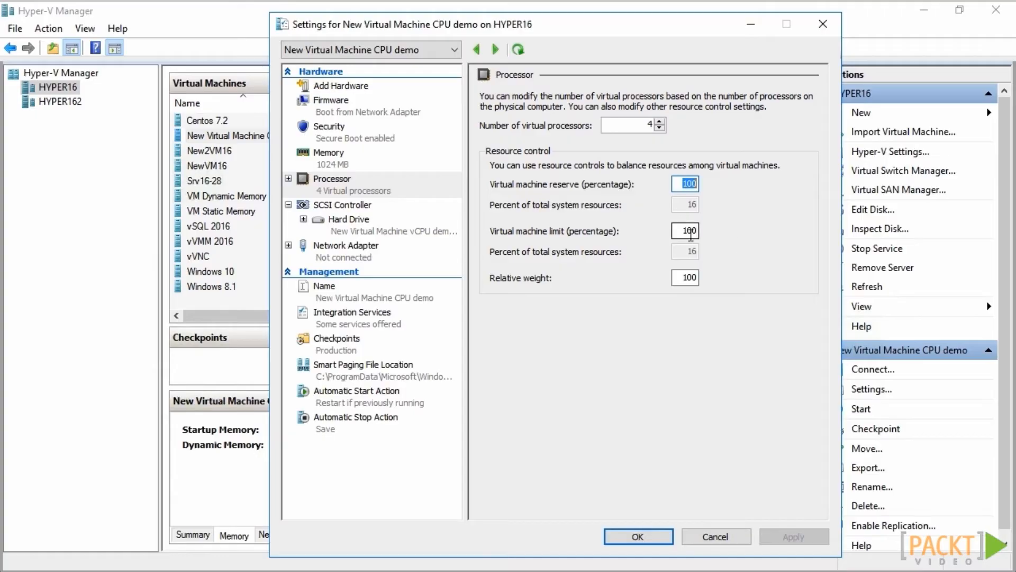
Show the processor's NUMA configuration in the settings of New Virtual Machine CPU demo
key("Tab")
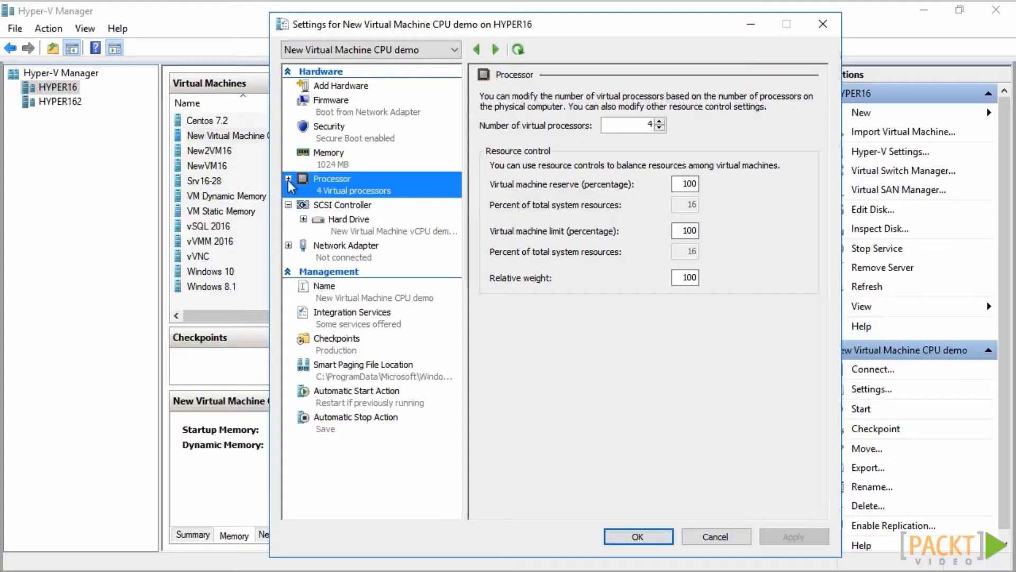
left_click(289, 179)
left_click(340, 218)
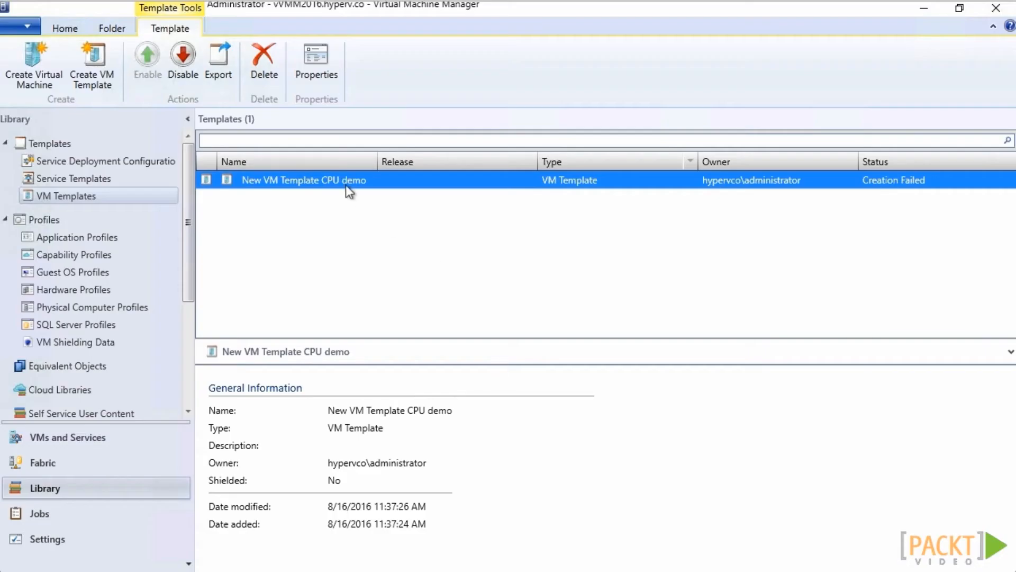
Switch to Virtual Machine Manager and view the hardware configuration of the New VM Template CPU demo template
right_click(345, 188)
left_click(397, 308)
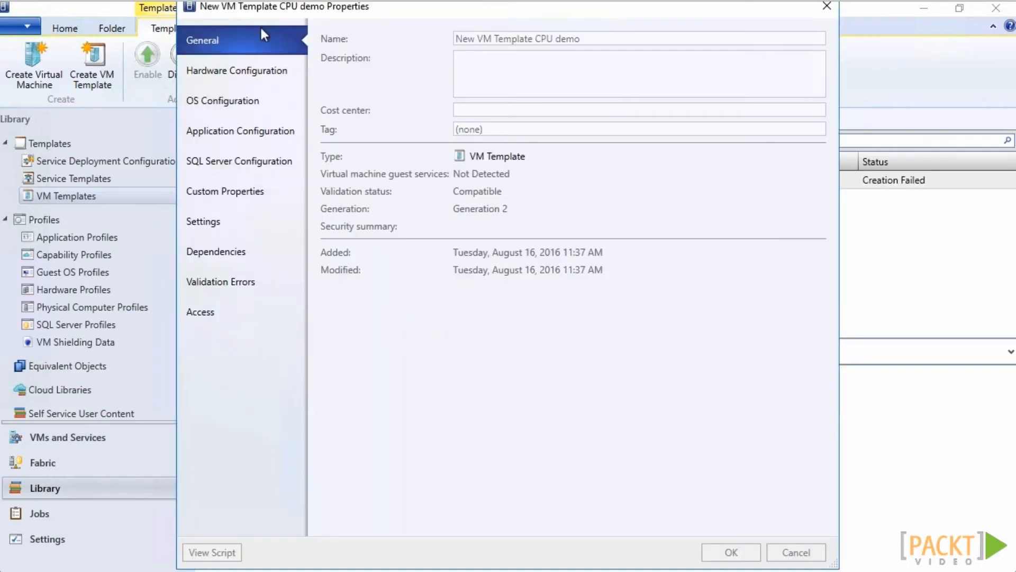
left_click(288, 70)
left_click(379, 345)
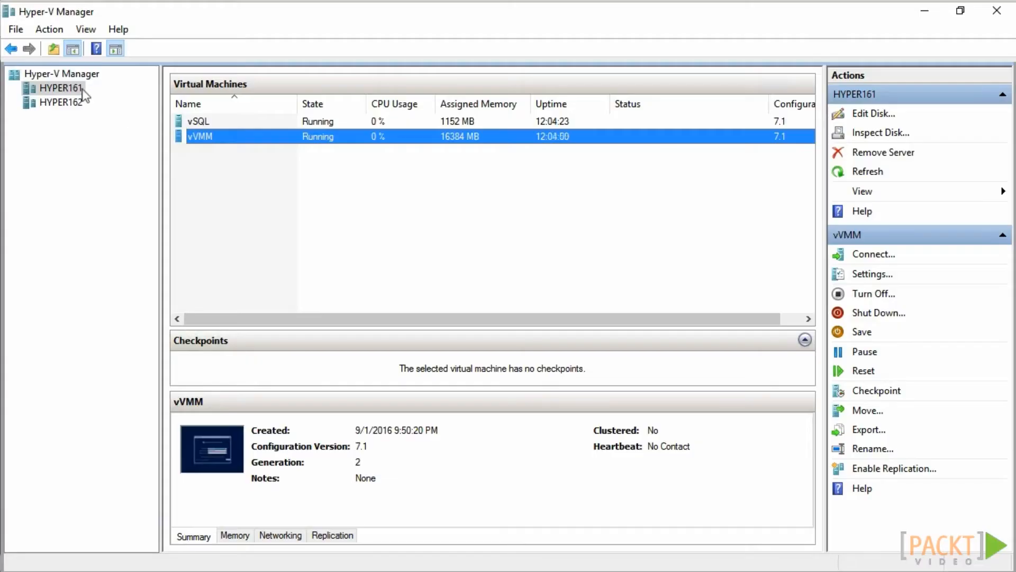
Switch to Hyper-V Manager, start moving the vVMM virtual machine, and enter hyper for the destination computer
right_click(202, 136)
left_click(272, 311)
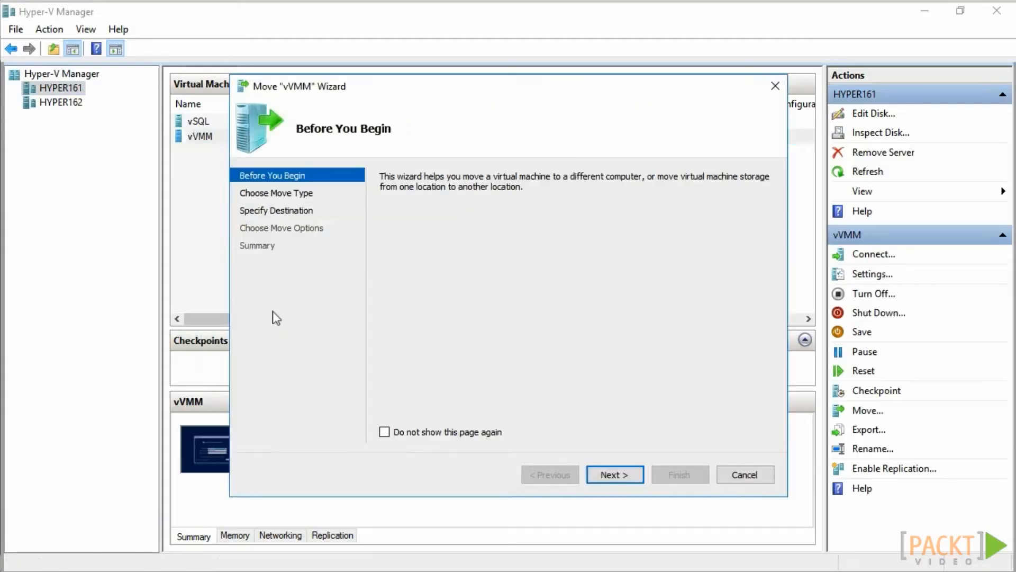
left_click(604, 475)
left_click(602, 474)
type("hyper16")
left_click(444, 259)
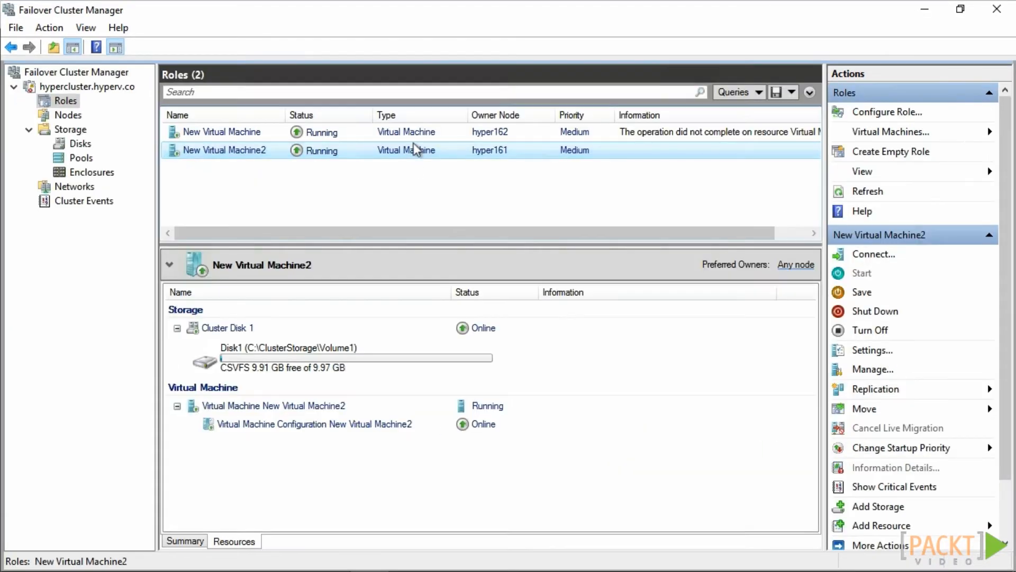
Switch to Failover Cluster Manager and live migrate New Virtual Machine2 to the cluster node hyper162
right_click(416, 152)
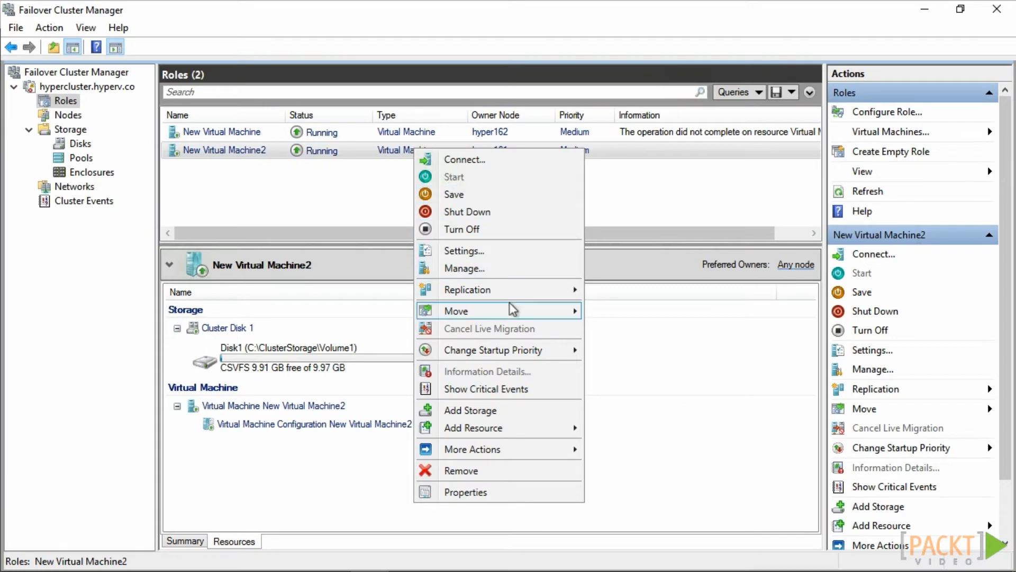
mouse_move(508, 310)
mouse_move(633, 313)
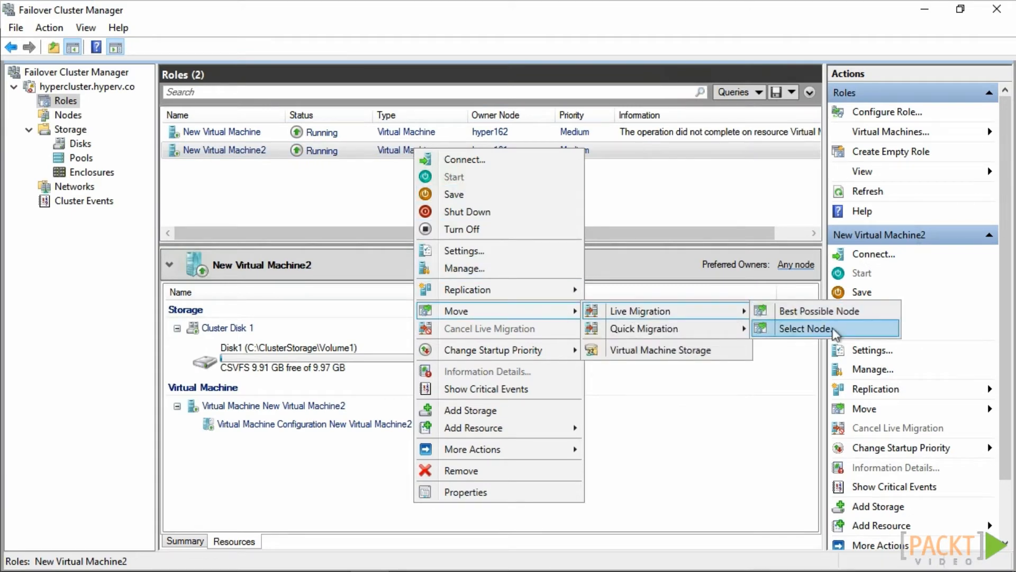
left_click(815, 333)
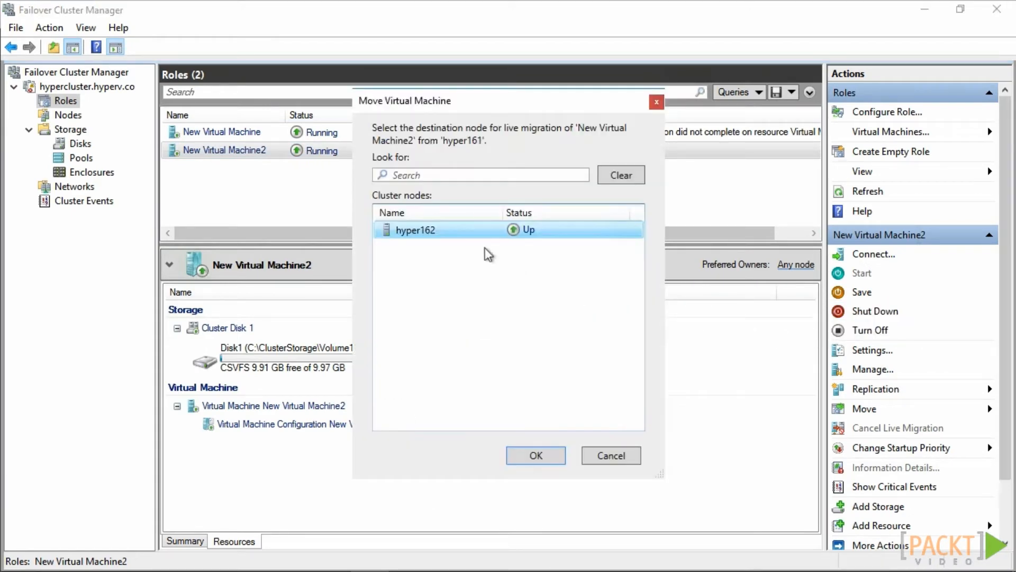
left_click(536, 454)
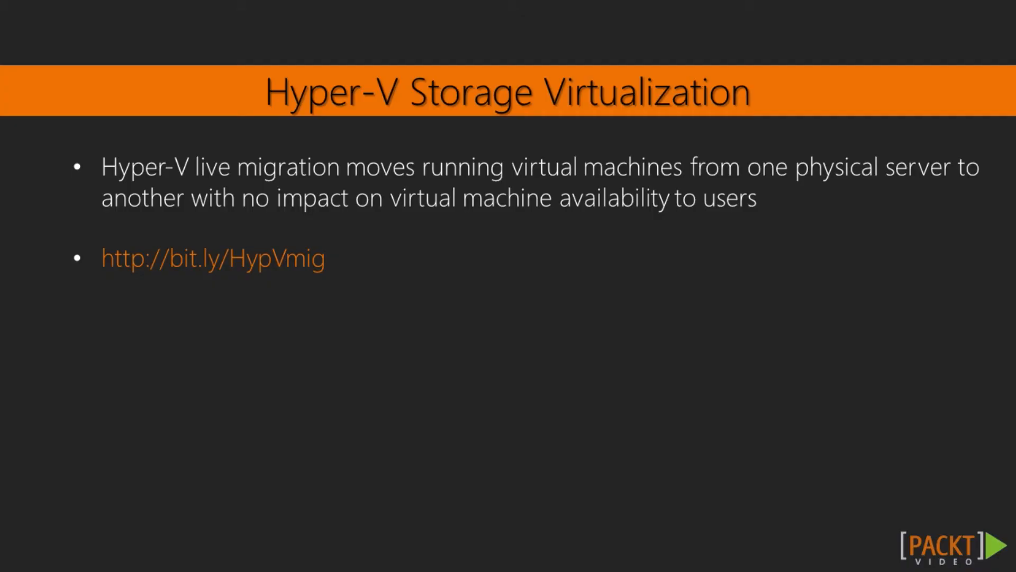
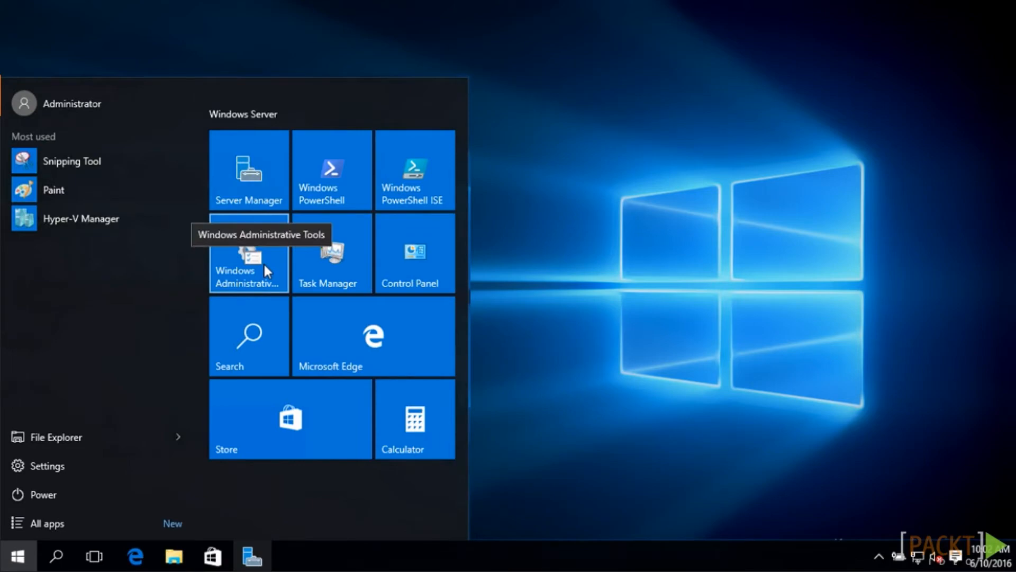
Open Hyper-V Manager from the Windows administrative tools and connect it to the virtualization server hyperv
left_click(418, 244)
double_click(419, 245)
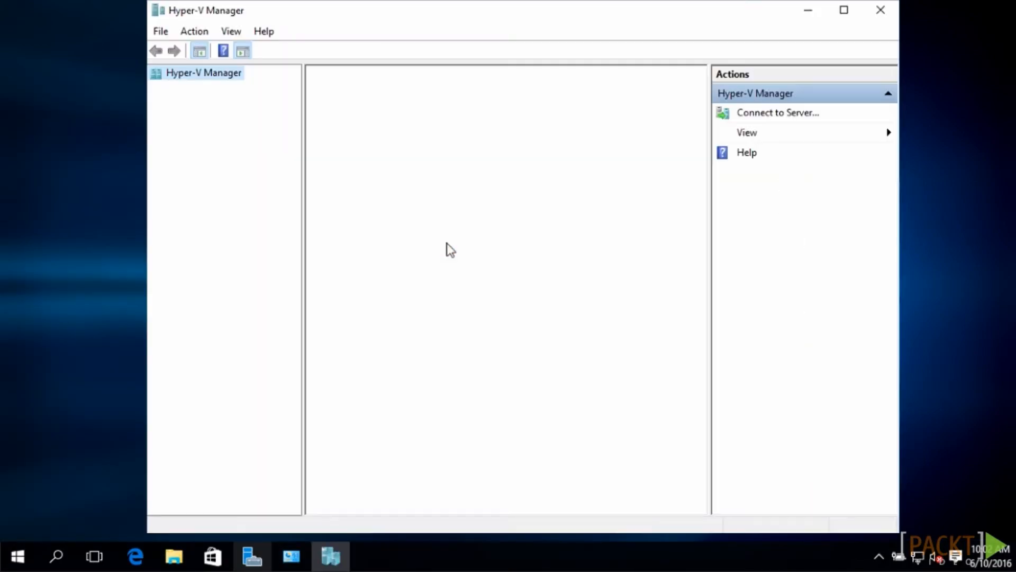
left_click(800, 112)
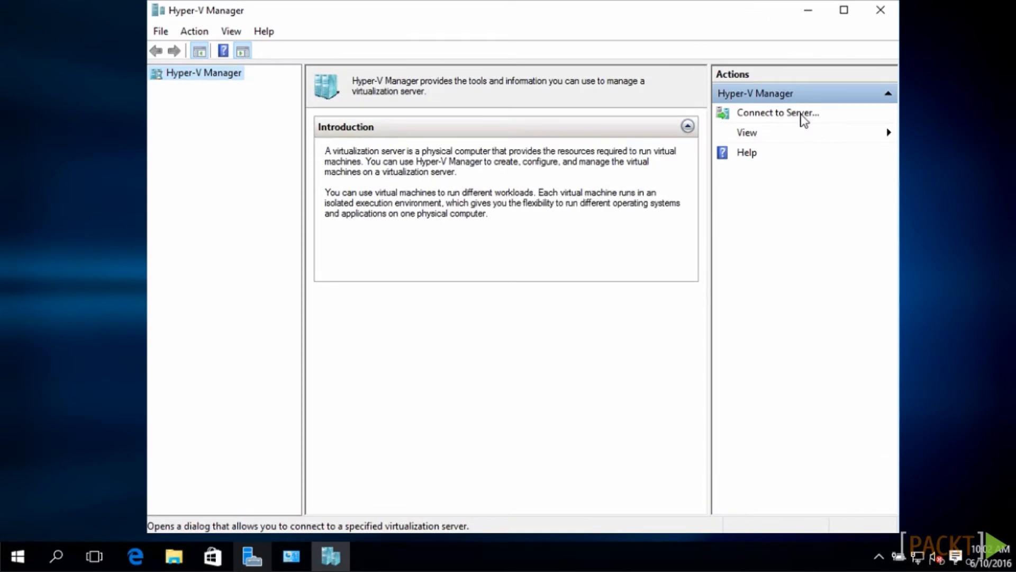
type("hyperv")
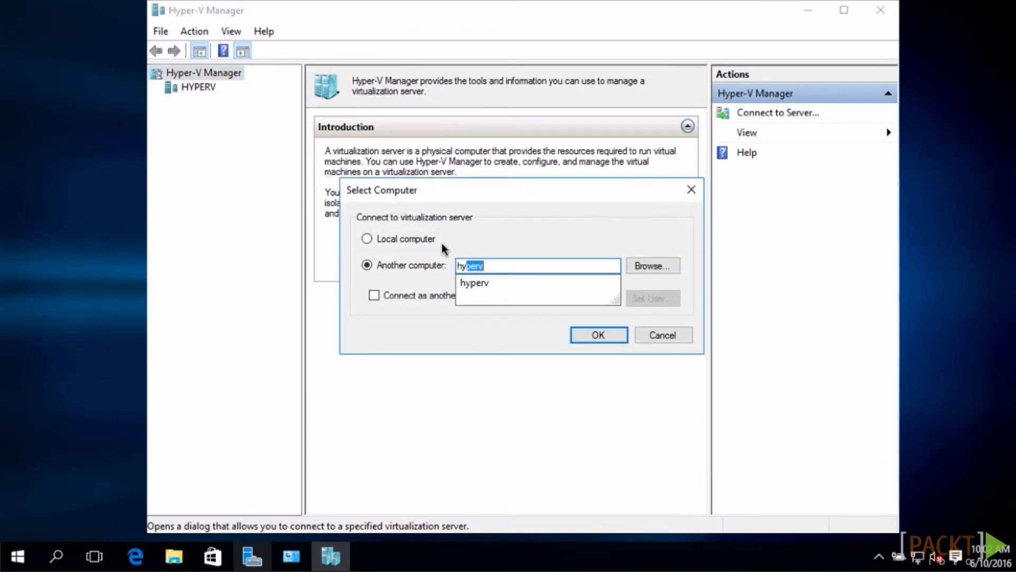
left_click(595, 333)
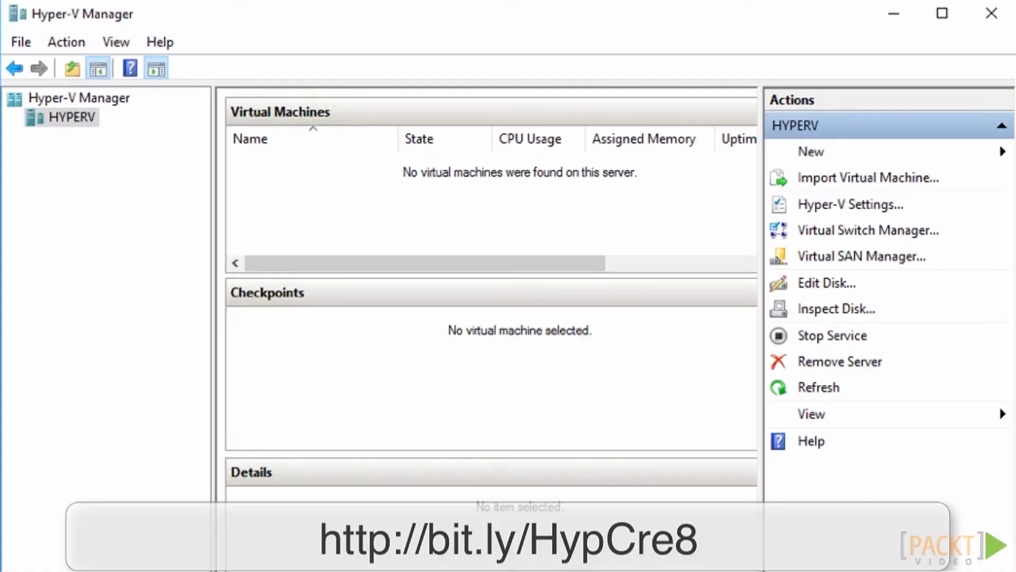
Start creating a new virtual machine on the HYPERV server and name it Windows8.1
left_click(56, 45)
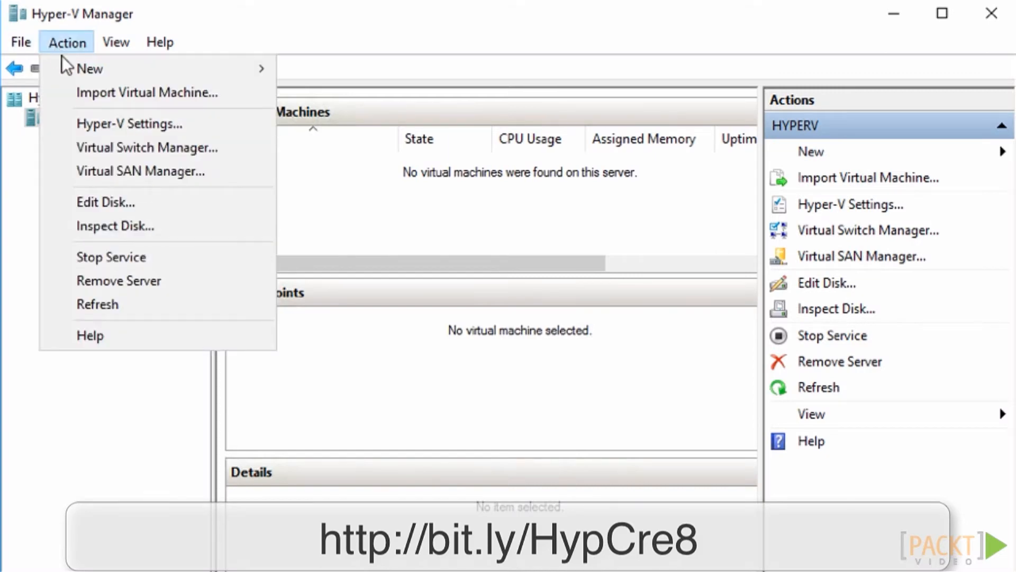
mouse_move(75, 64)
left_click(397, 75)
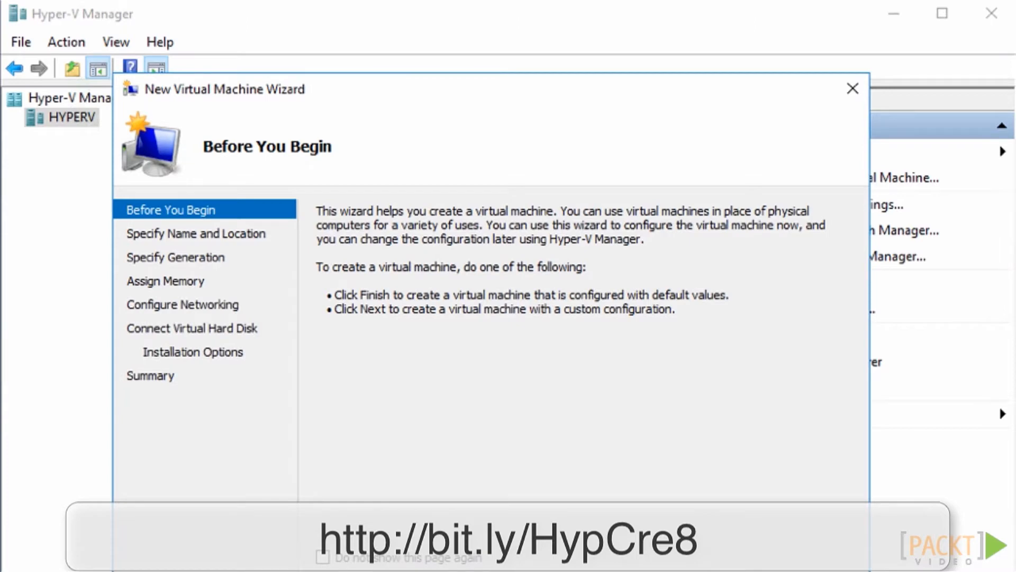
key("Return")
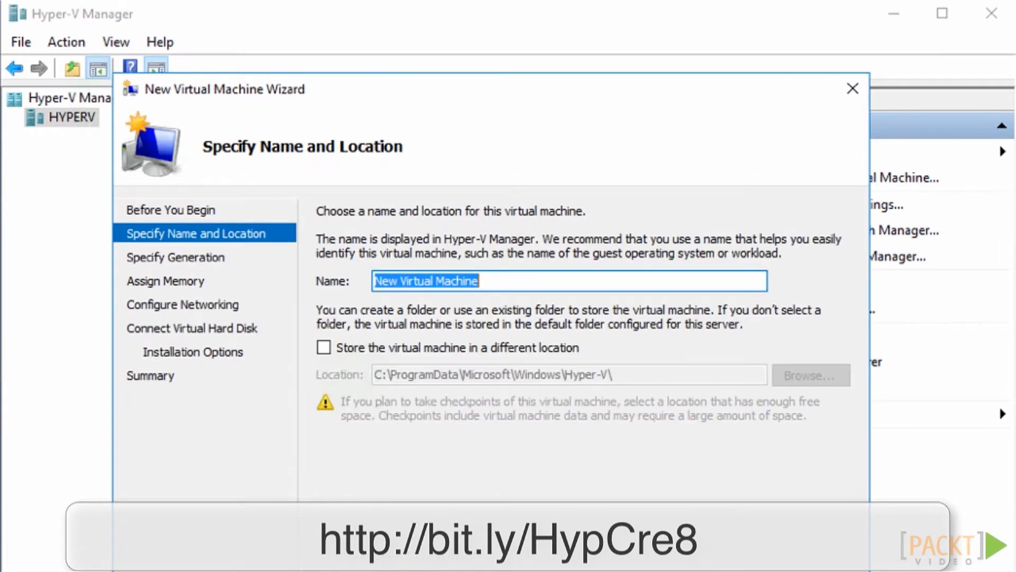
type("Windows8.1")
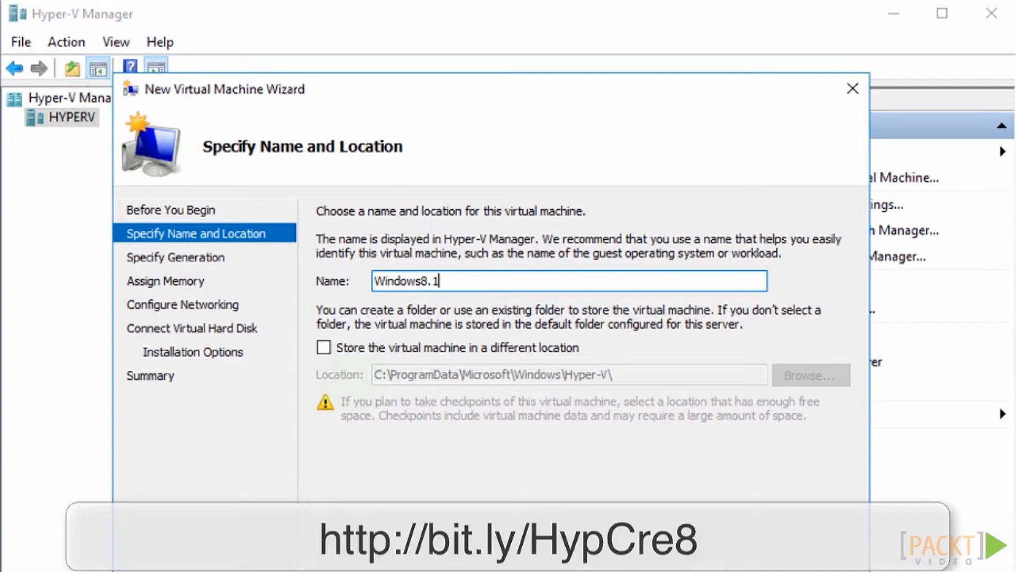
key("Return")
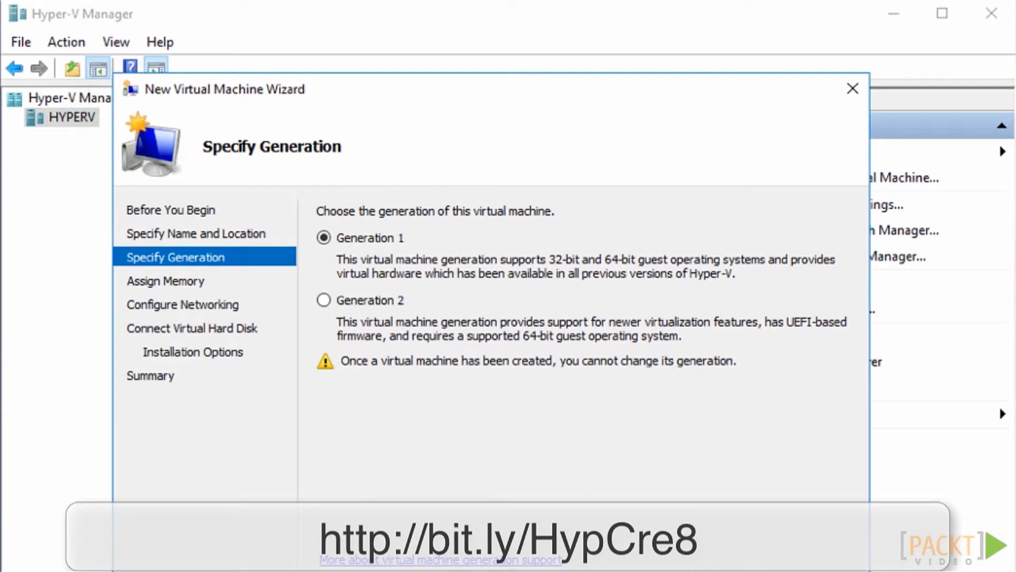
Choose Generation 2 for the virtual machine and assign 4096 MB of startup memory with Dynamic Memory enabled
left_click(323, 301)
key("Return")
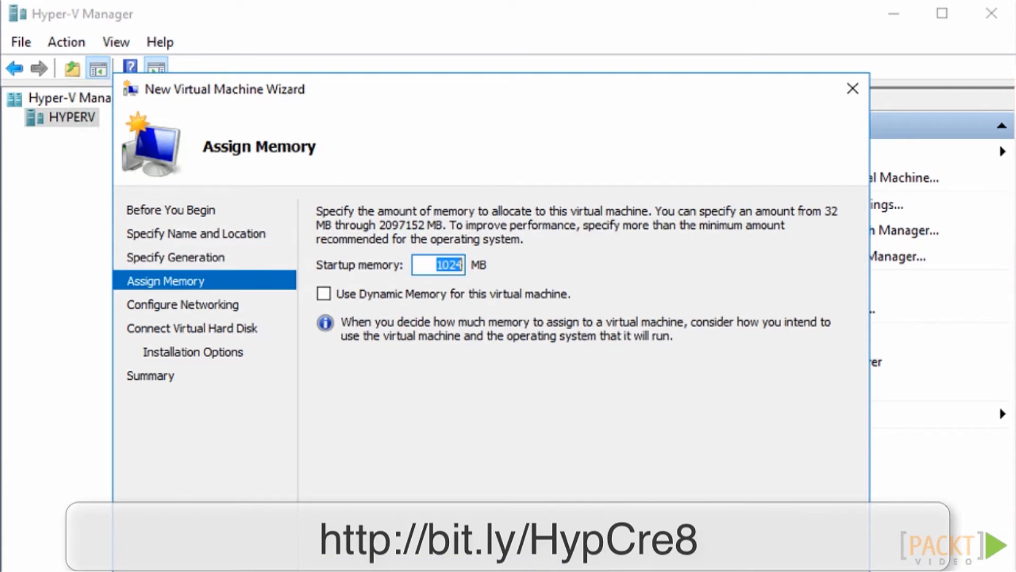
type("4096")
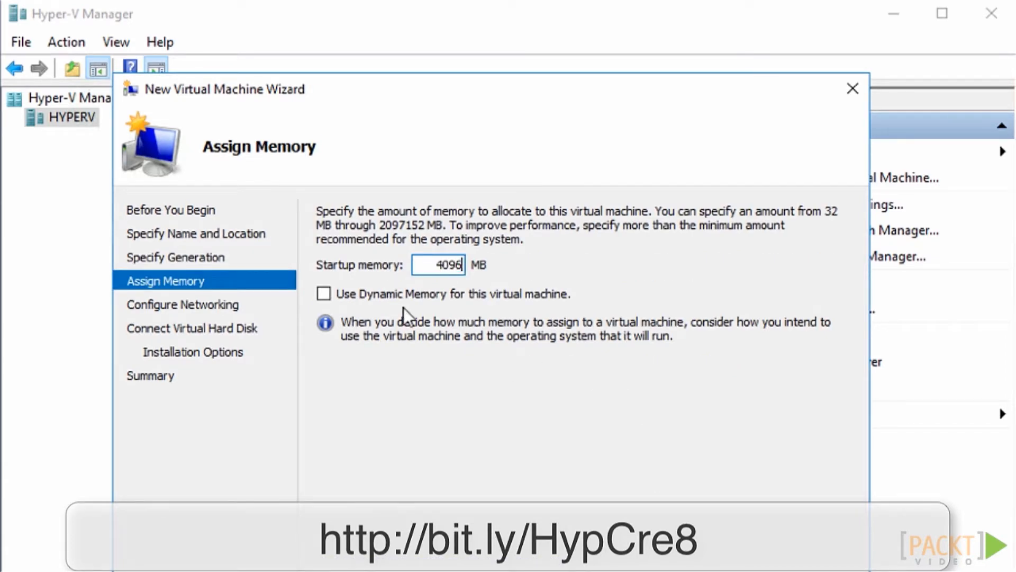
left_click(324, 293)
key("Return")
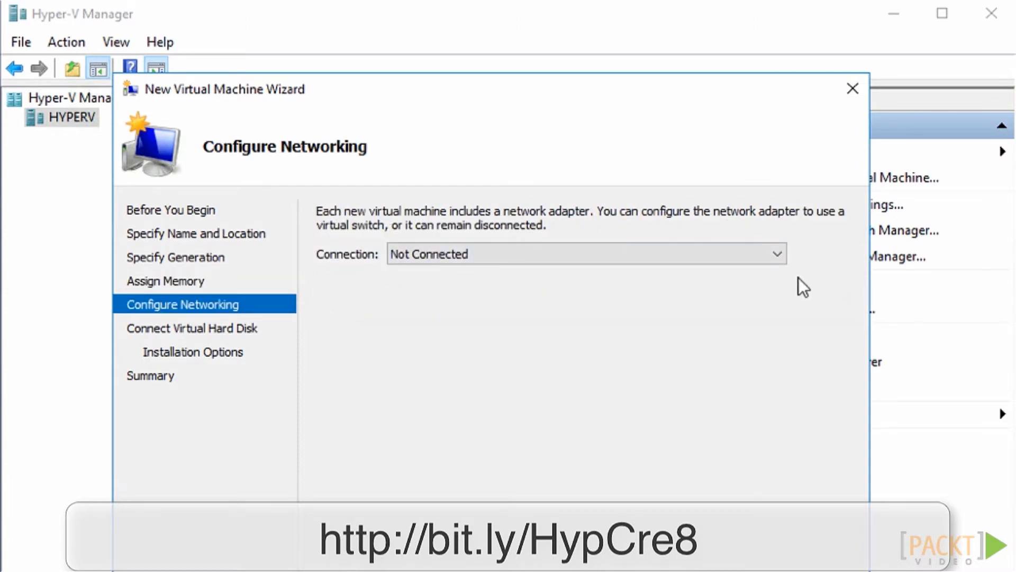
Leave networking Not Connected, accept the default new virtual hard disk and later operating system installation, and create the virtual machine
left_click(776, 255)
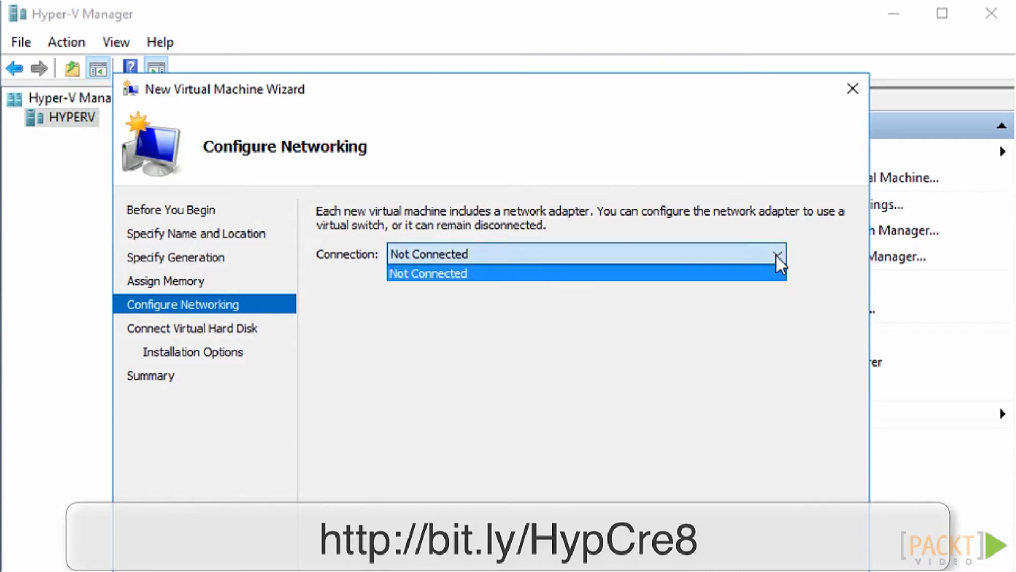
left_click(777, 256)
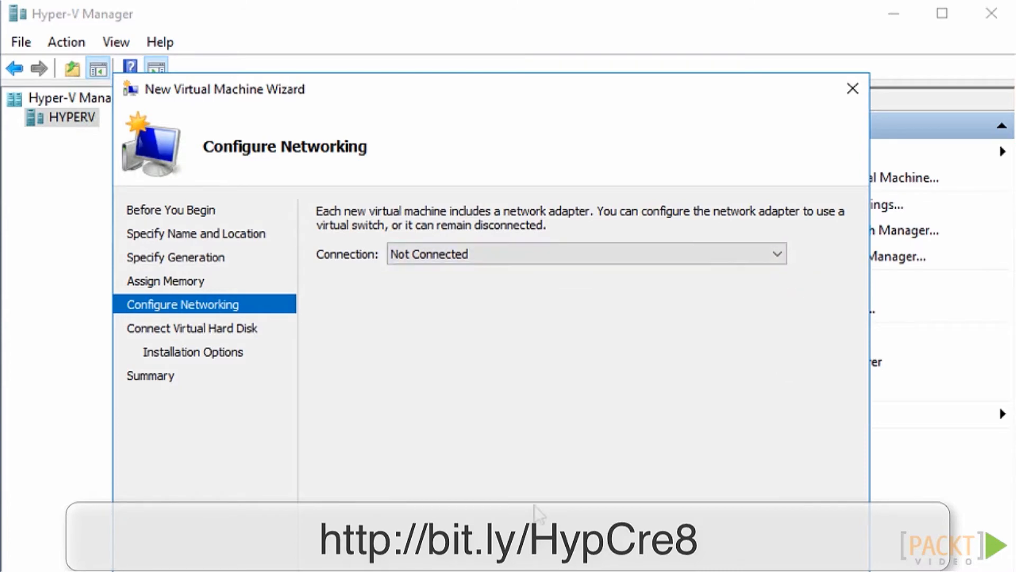
key("Return")
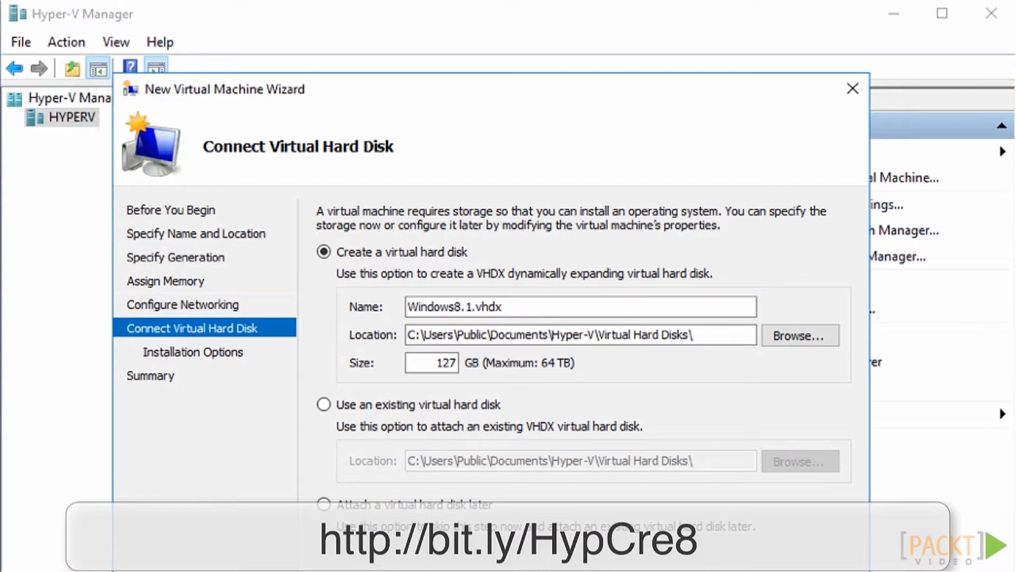
key("Return")
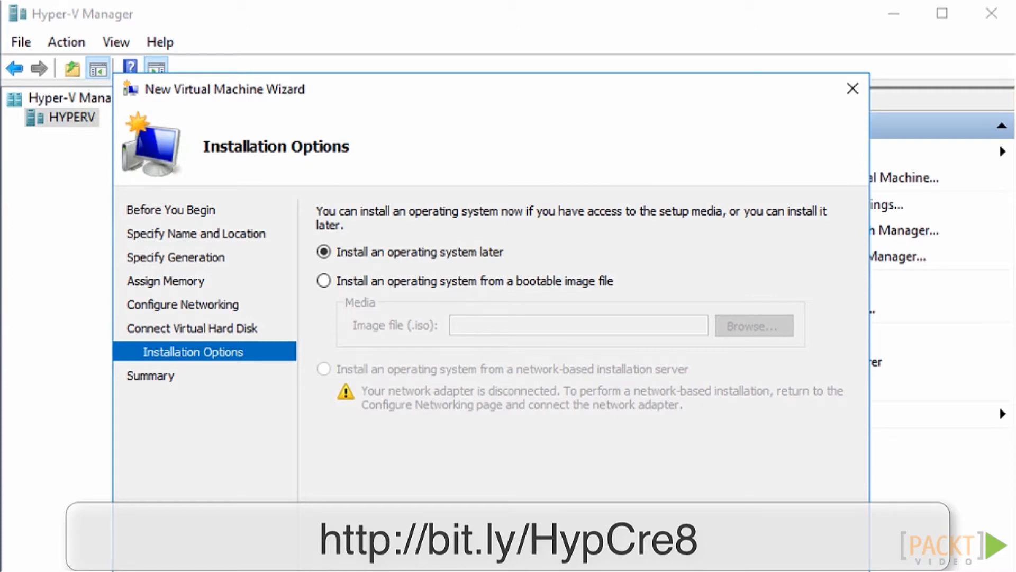
key("Return")
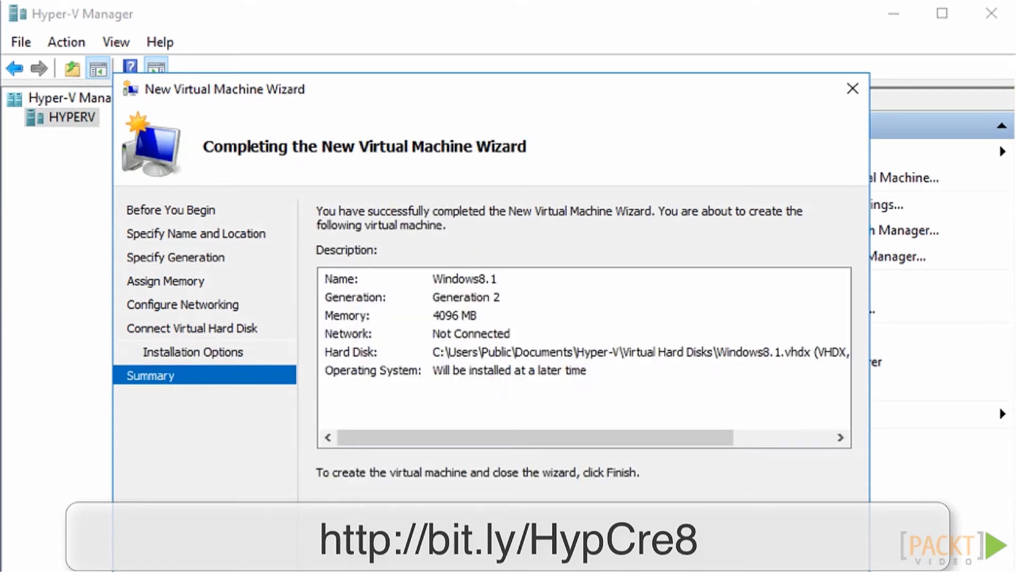
key("Return")
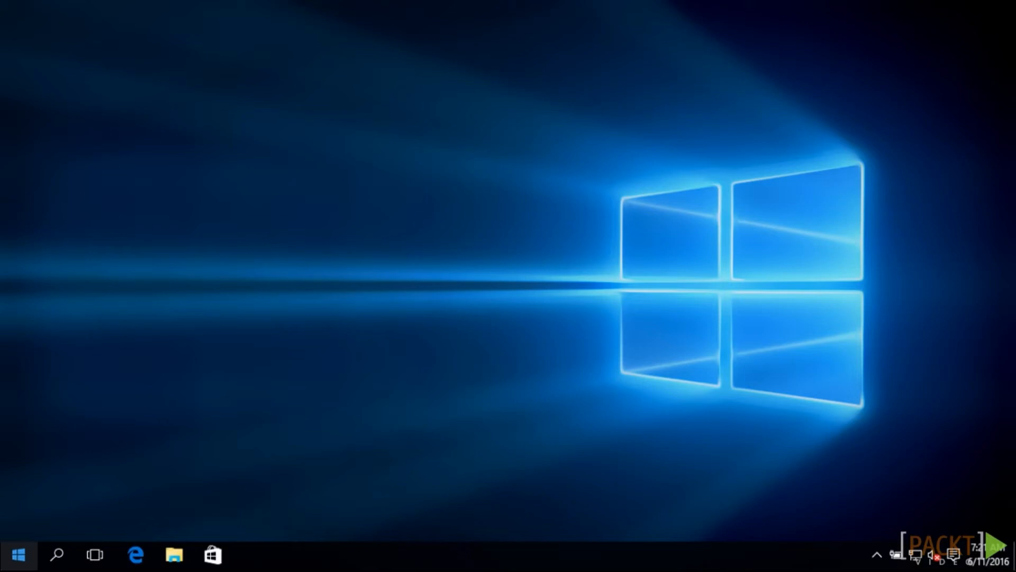
Switch to Server Manager and open Computer Management for the HYPERV server in the Hyper-V role's server list
left_click(29, 564)
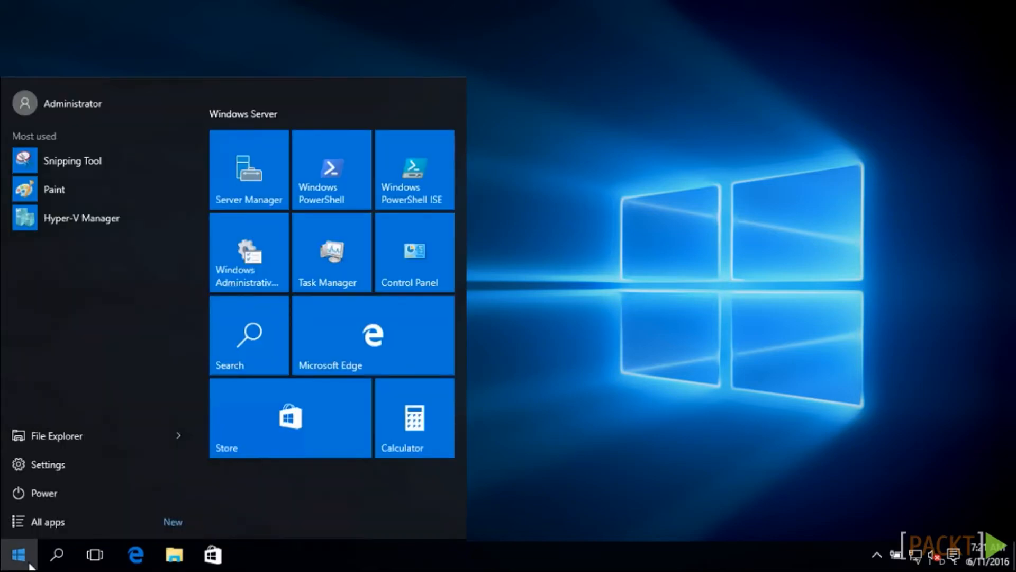
left_click(272, 174)
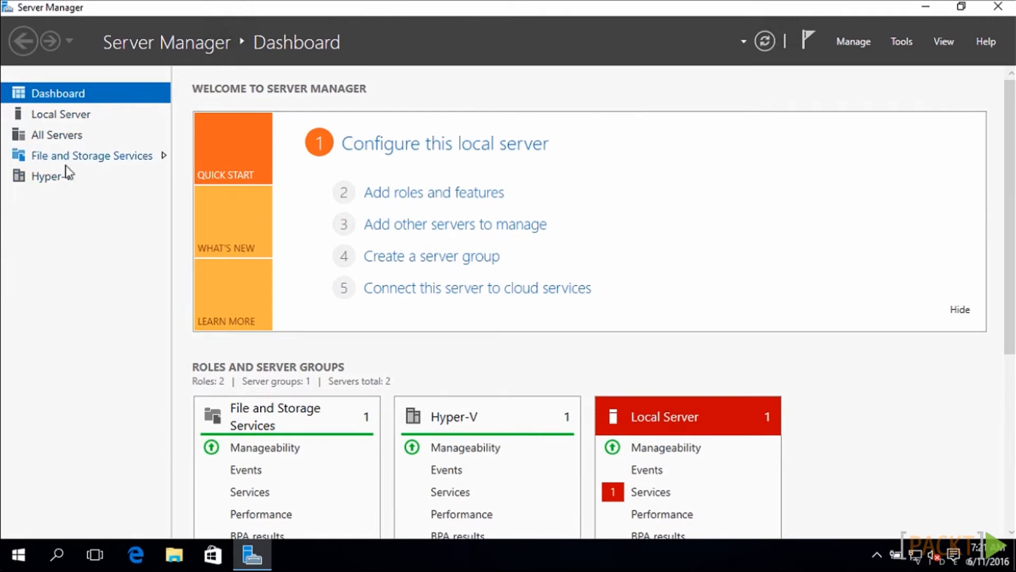
left_click(65, 177)
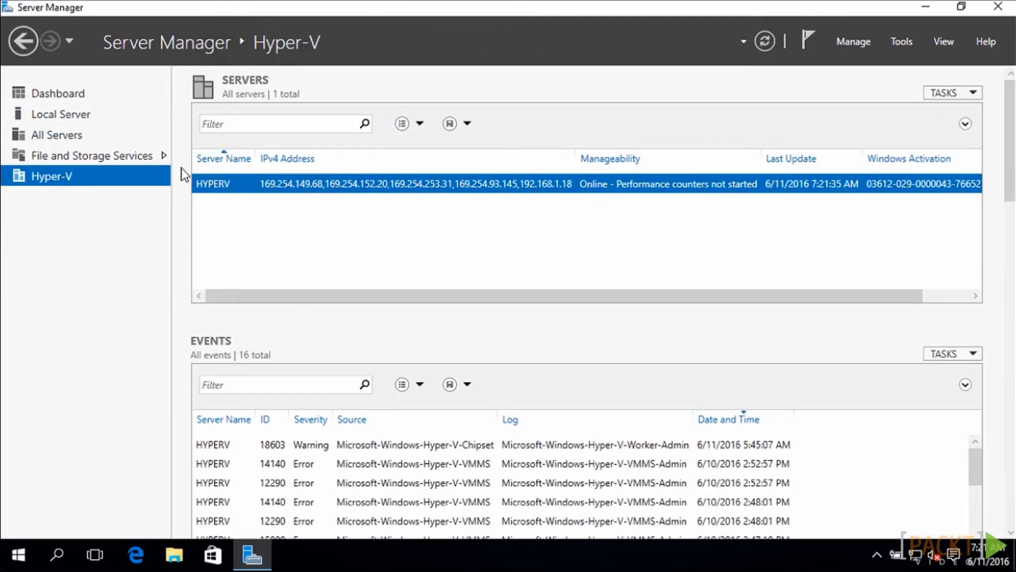
right_click(229, 184)
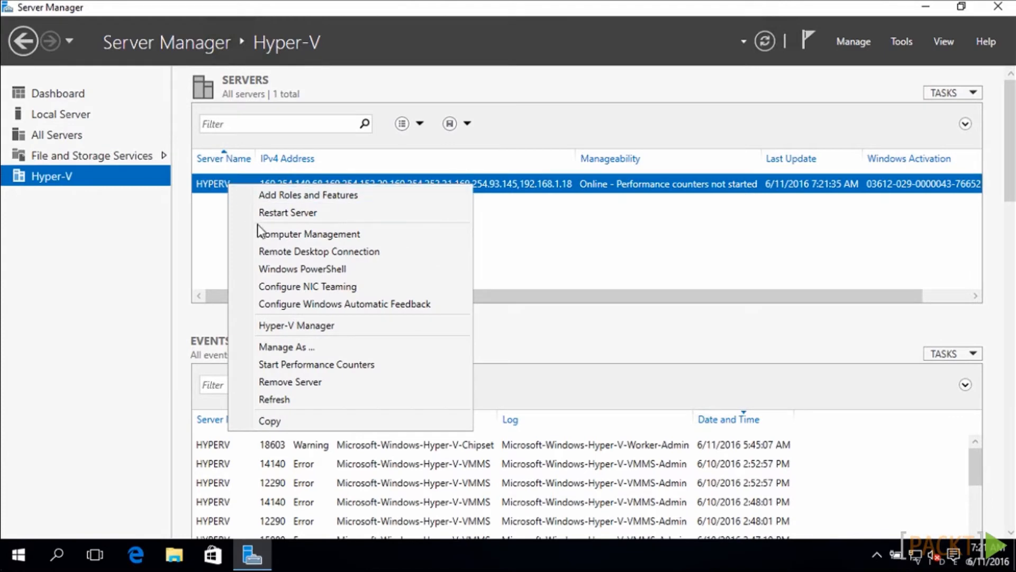
left_click(274, 234)
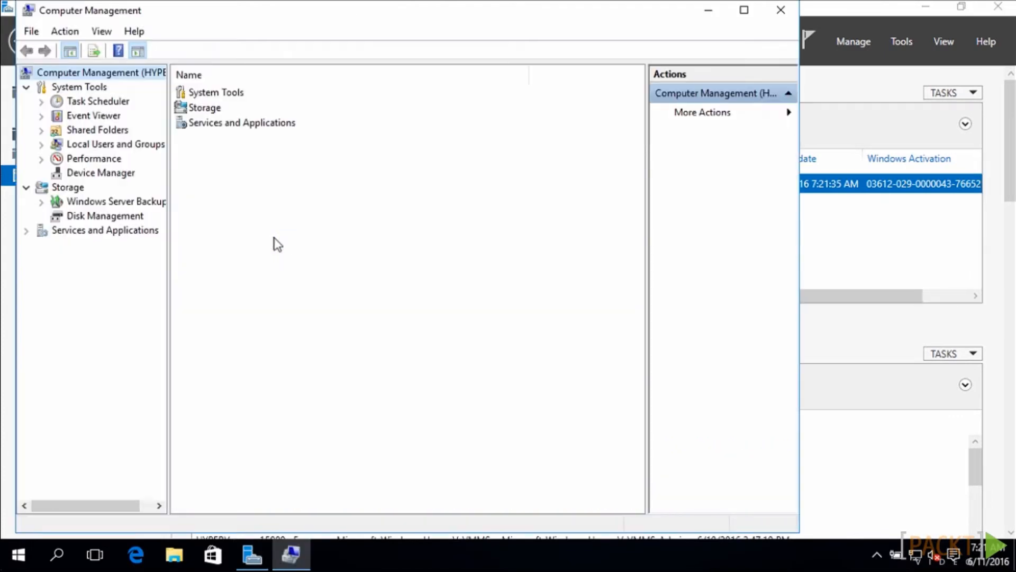
Start a new shared folder on the HYPERV server with the folder path c:\isos
left_click(42, 131)
left_click(93, 144)
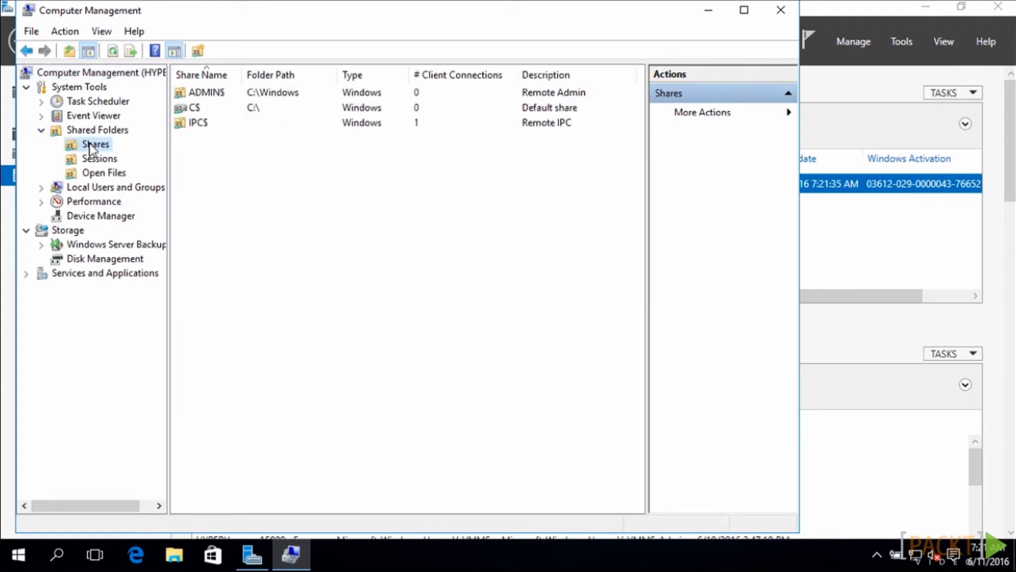
right_click(230, 204)
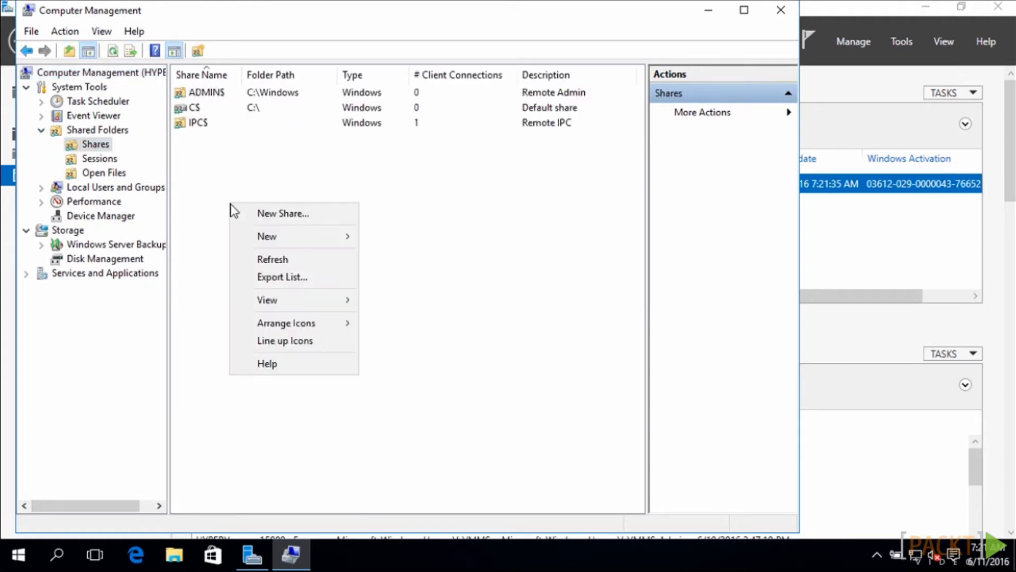
left_click(291, 216)
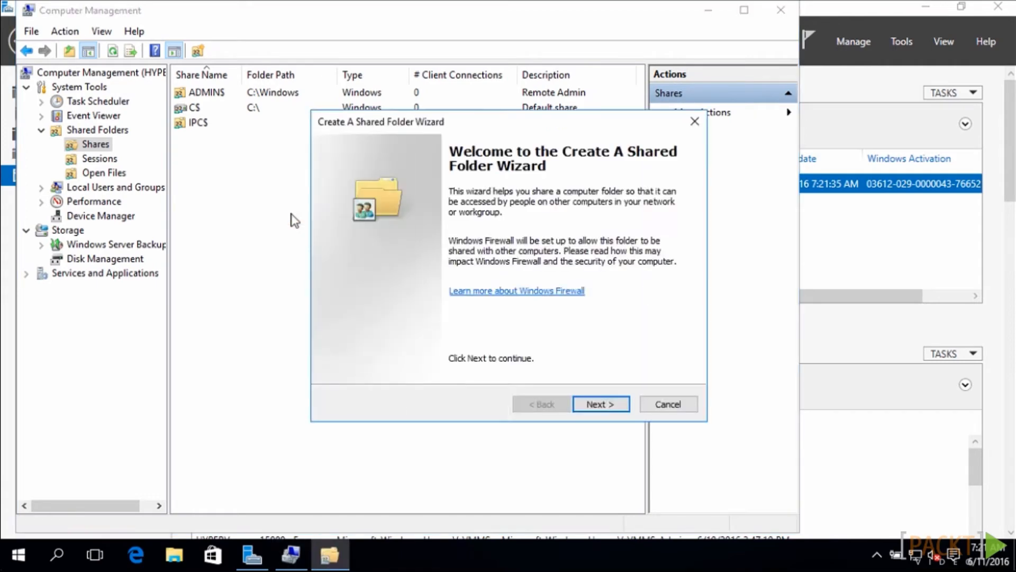
left_click(604, 405)
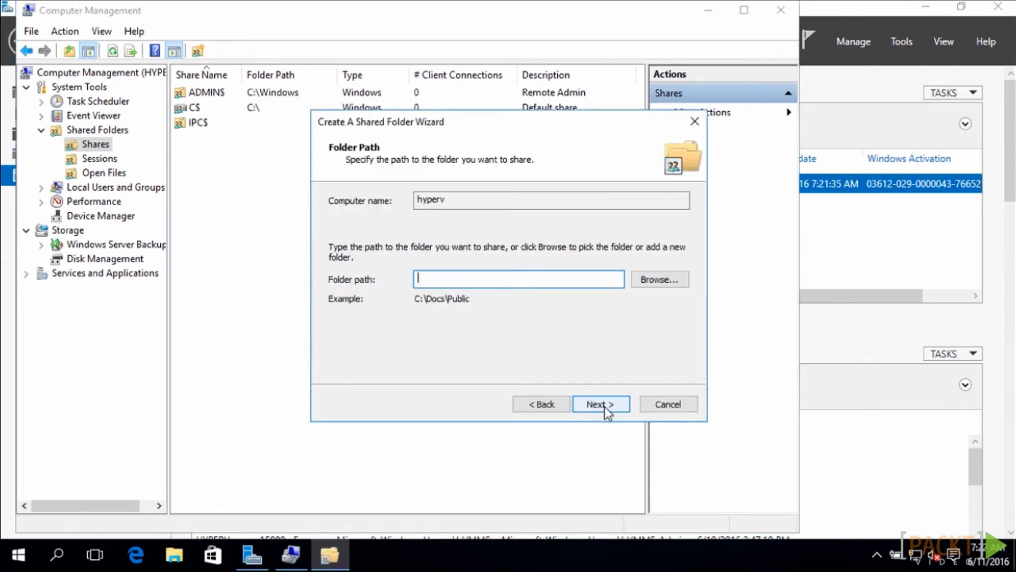
type("c:\\isos")
left_click(600, 403)
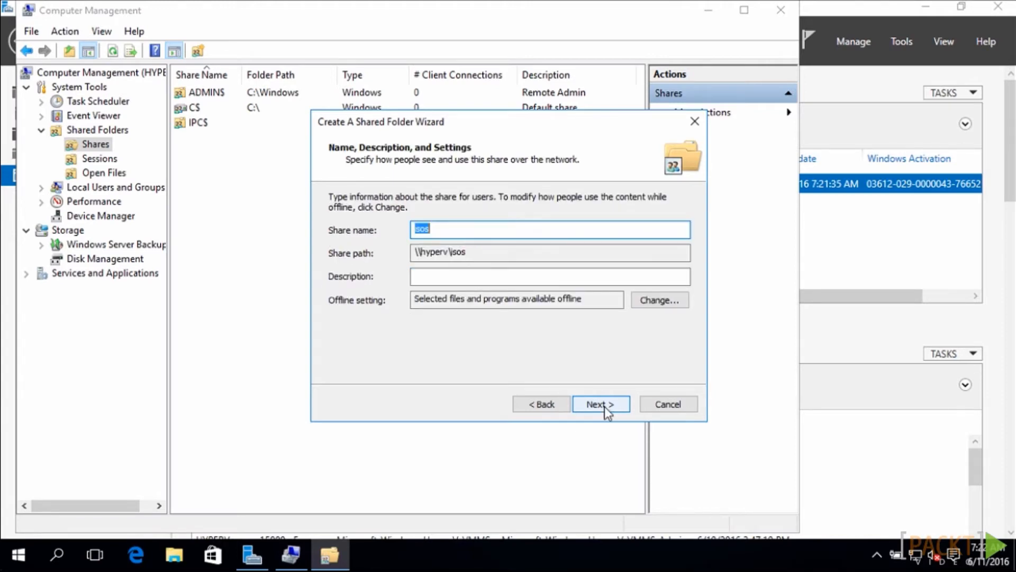
Keep the share name isos, give administrators full access and other users read-only access, and finish the share
left_click(604, 404)
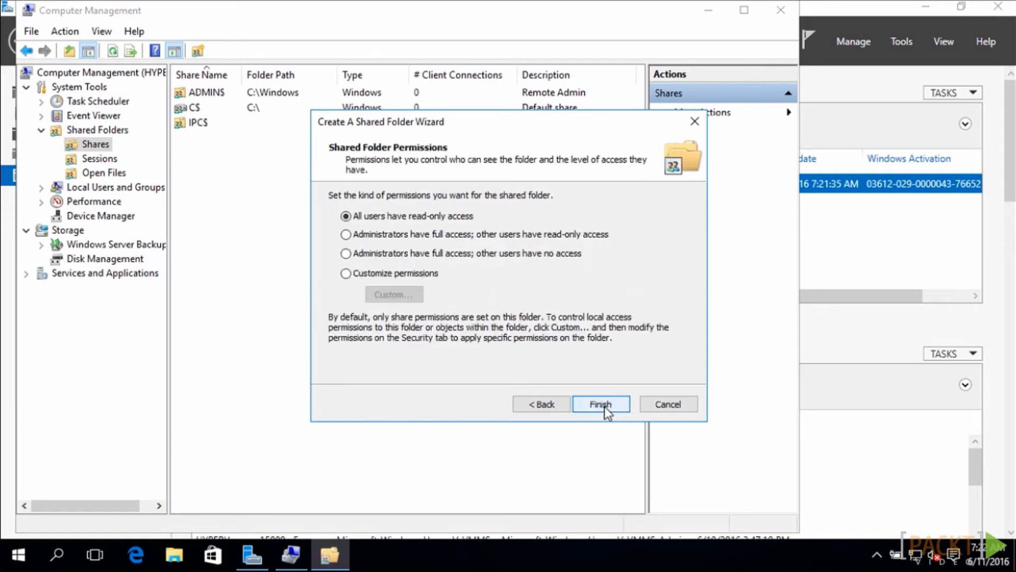
left_click(346, 235)
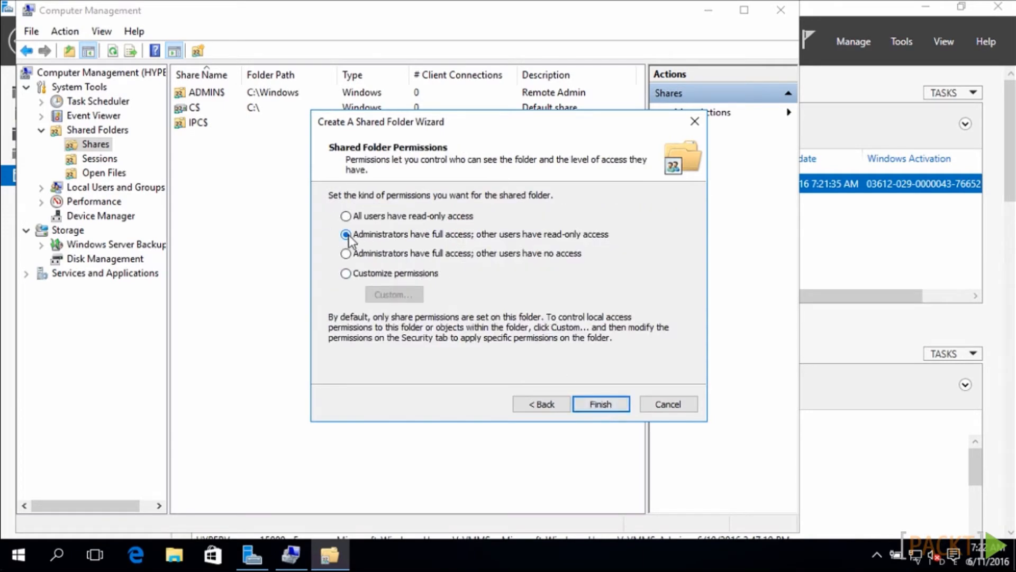
left_click(602, 404)
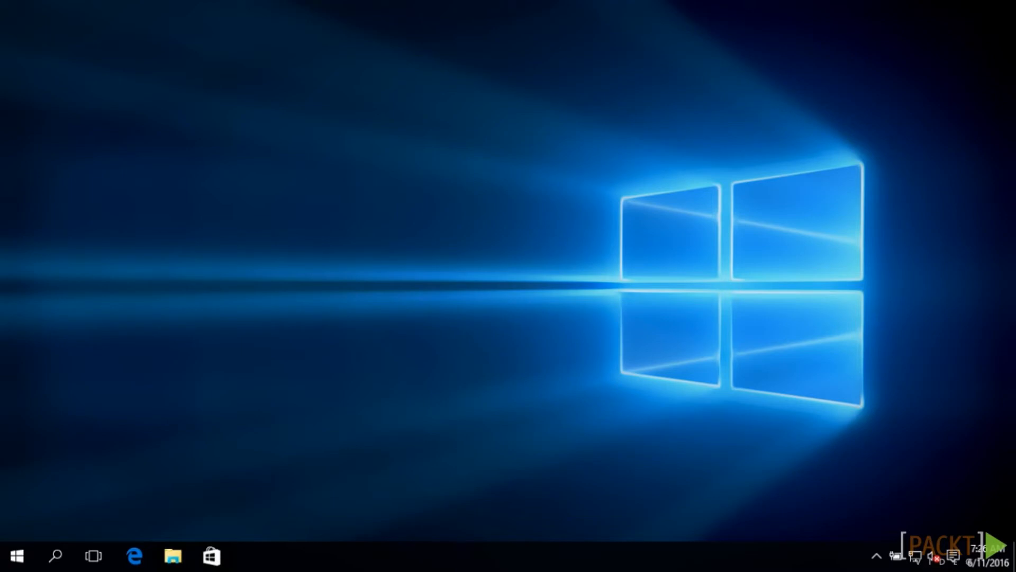
Switch to File Explorer and open the isos share on the network computer HYPERV
left_click(175, 559)
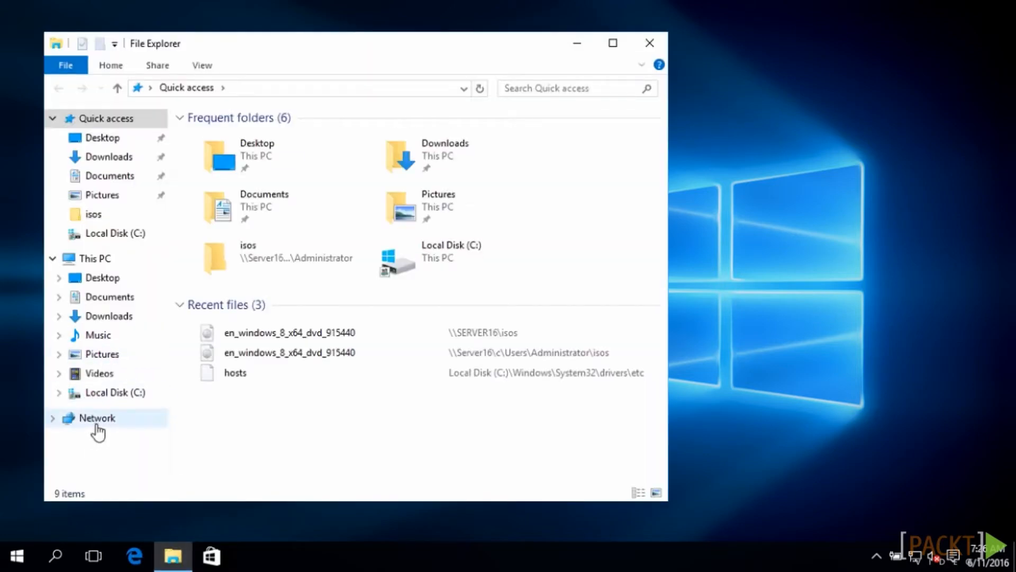
left_click(97, 421)
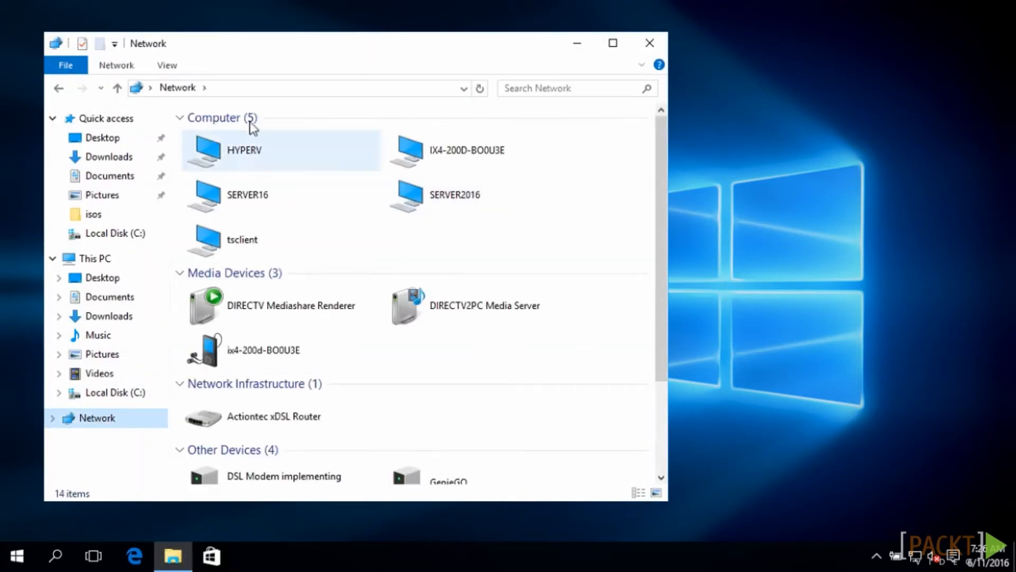
double_click(254, 158)
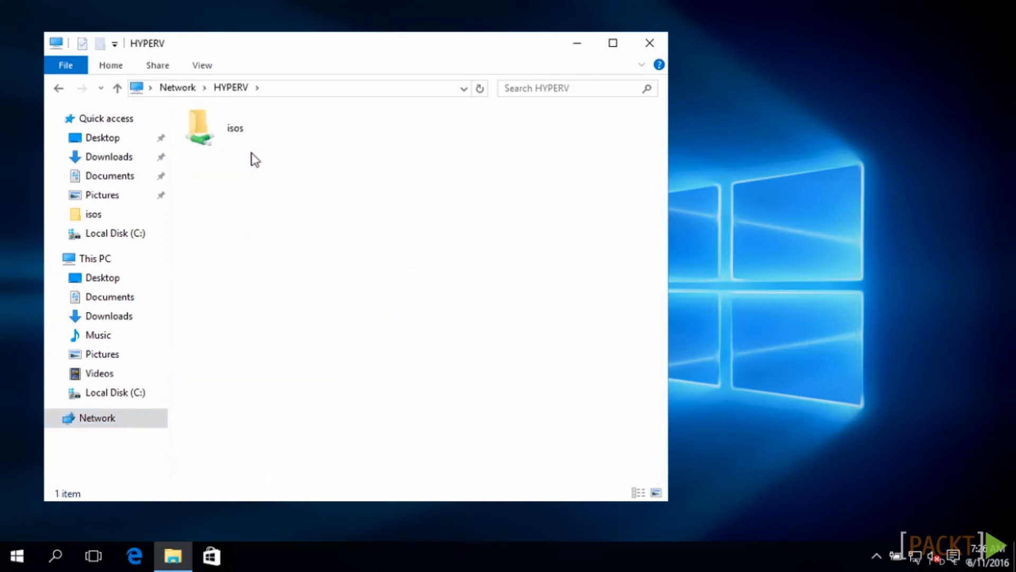
double_click(239, 133)
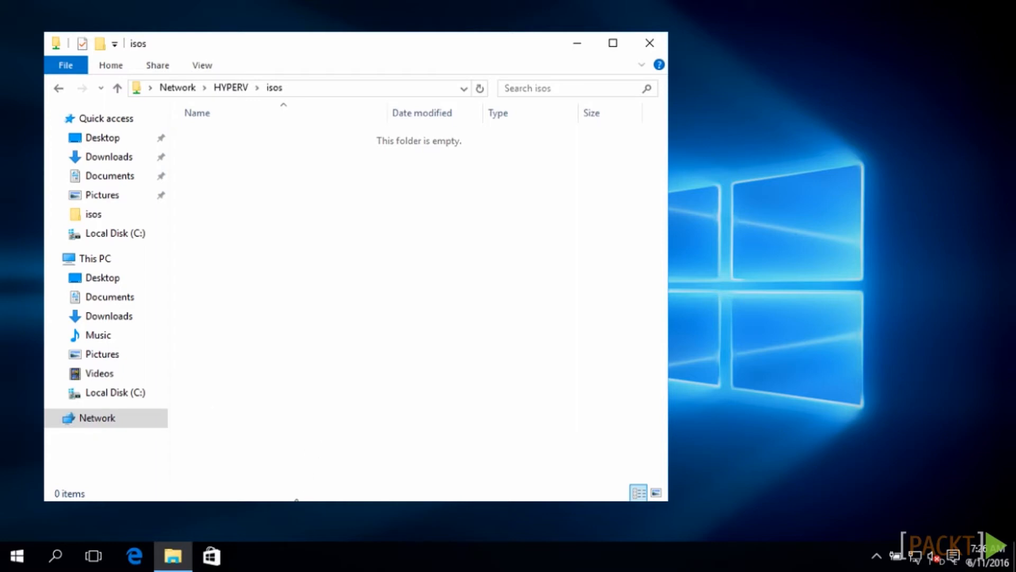
Copy the en_windows_8_x64_dvd_915440 disc image from the isos share on SERVER16 into the isos share on HYPERV
right_click(175, 556)
left_click(187, 466)
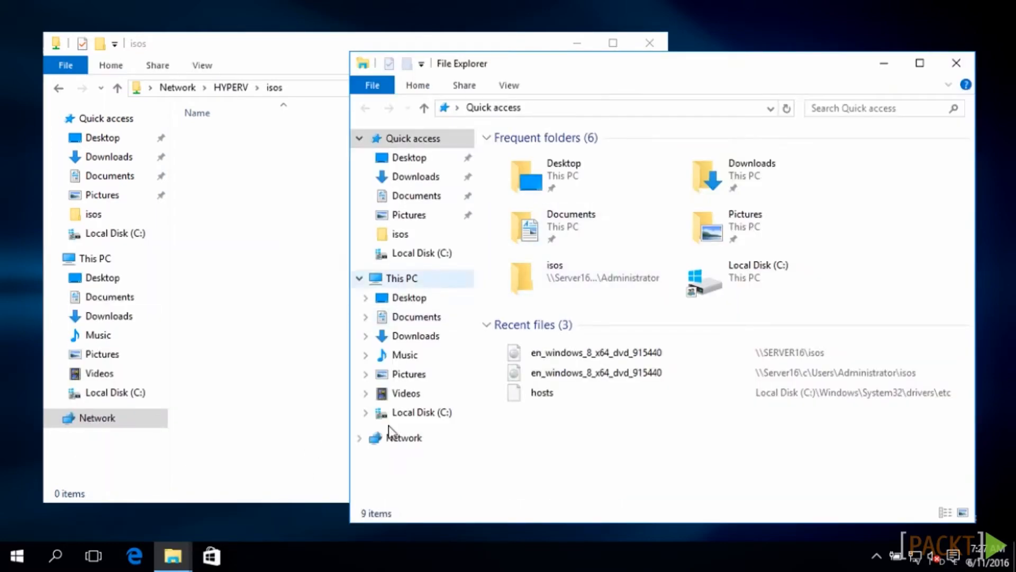
left_click(415, 443)
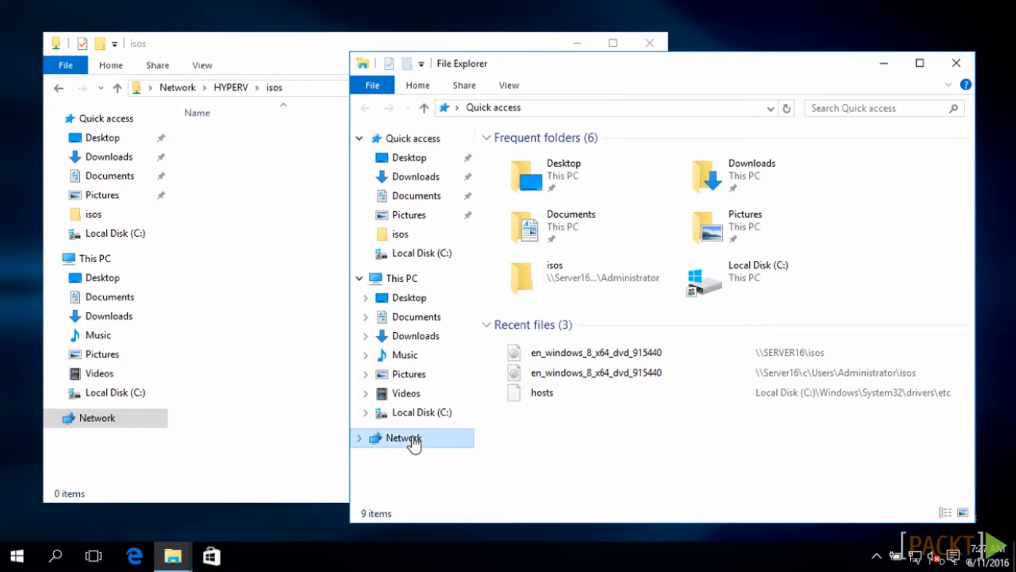
double_click(555, 217)
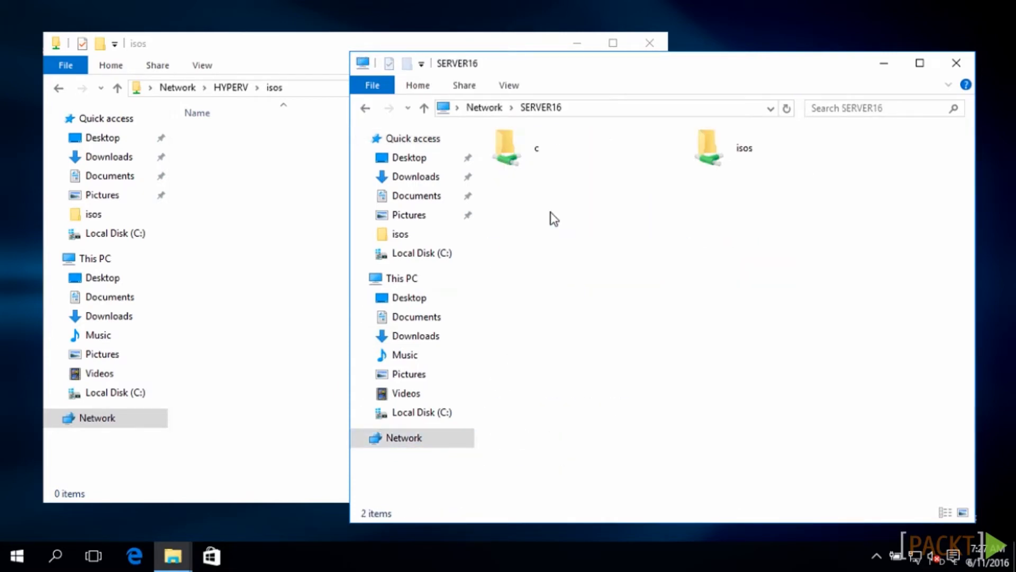
double_click(718, 147)
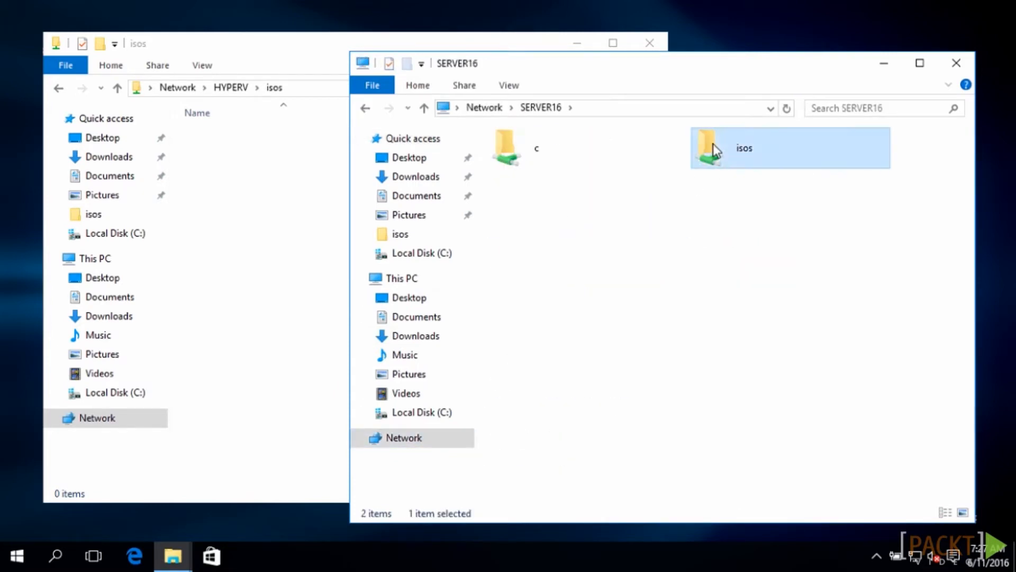
left_click(577, 176)
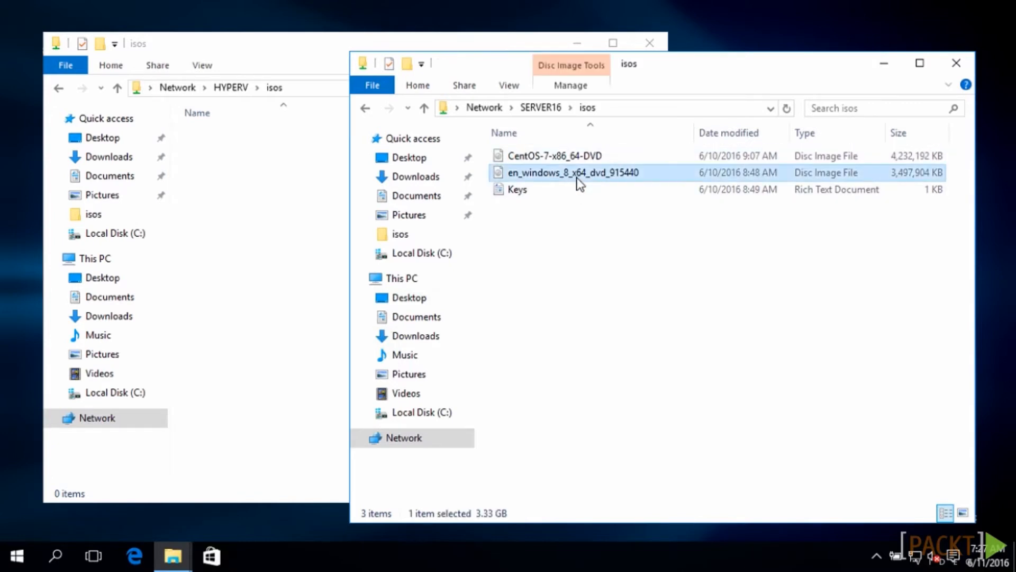
left_click_drag(577, 179, 268, 201)
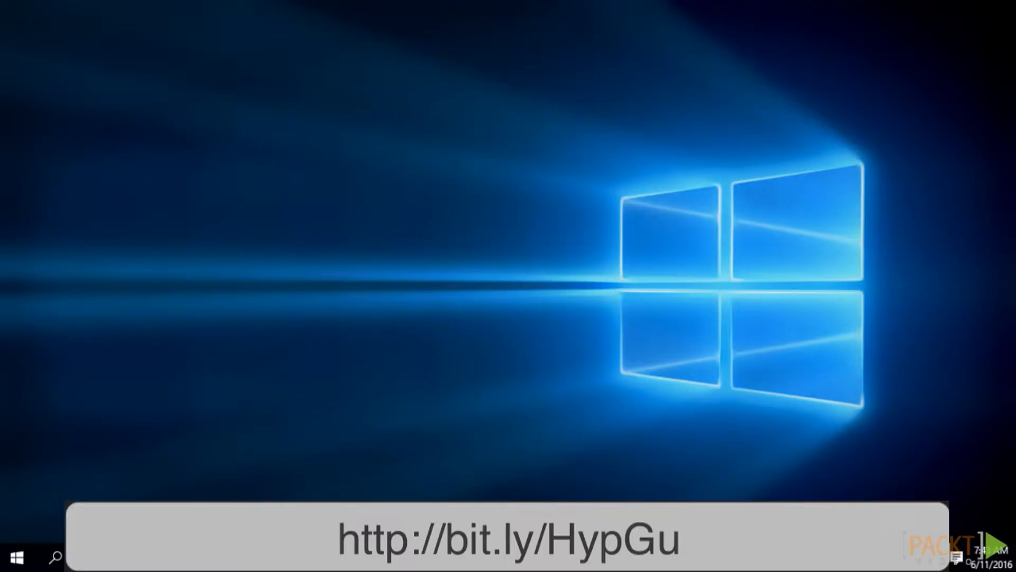
Switch to Hyper-V Manager and open the settings of the Windows8.1 virtual machine
left_click(24, 559)
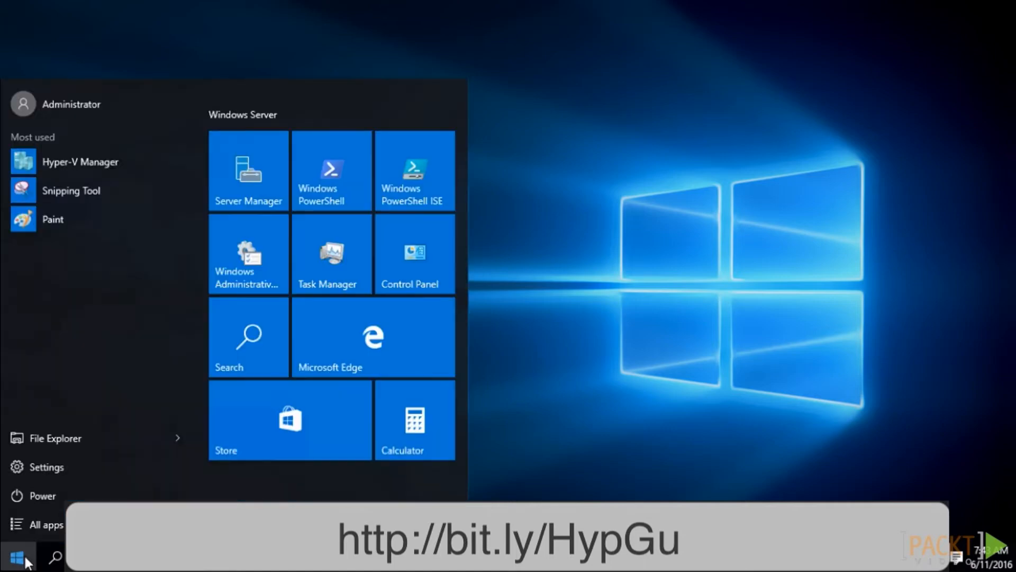
left_click(261, 252)
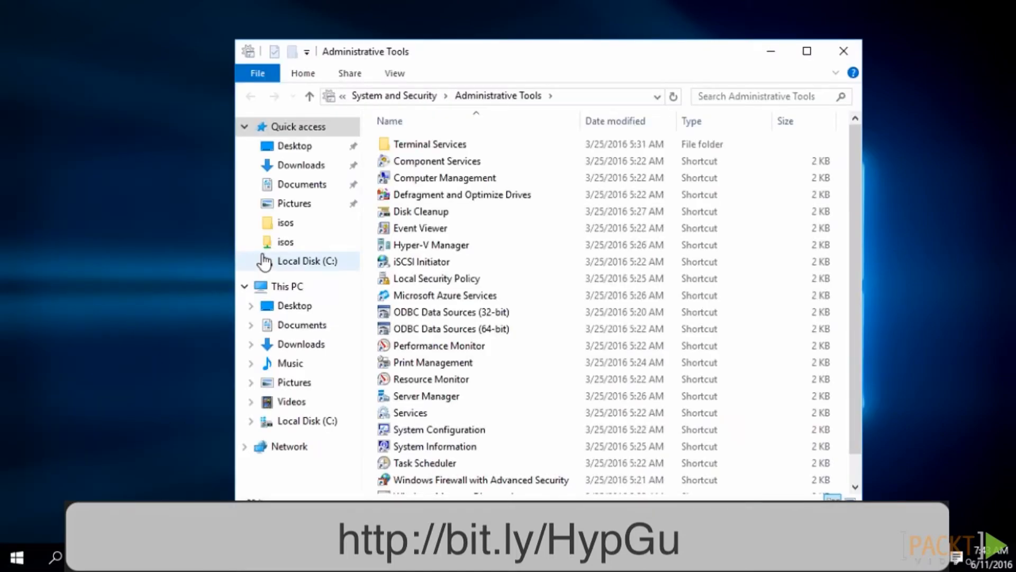
double_click(471, 249)
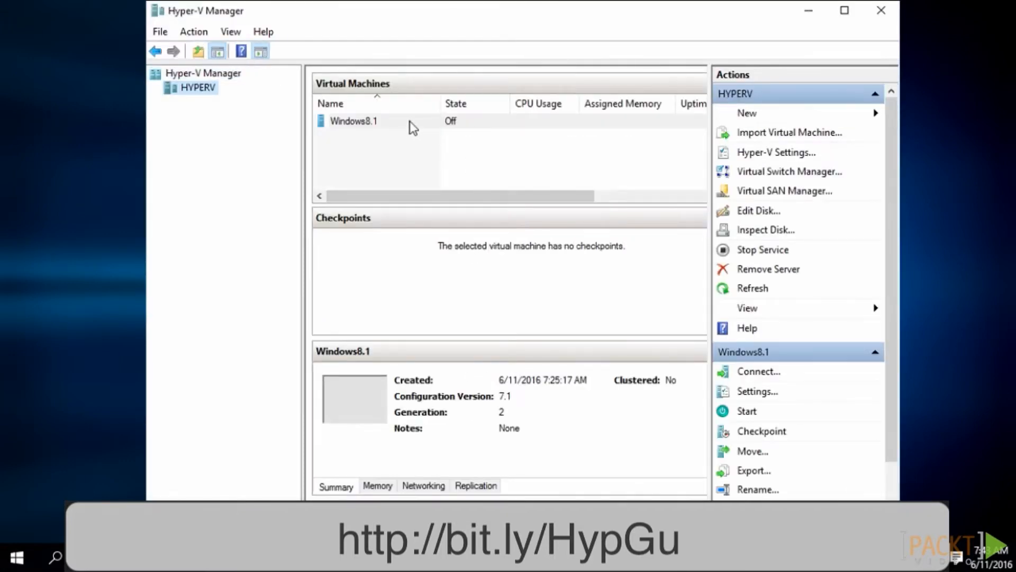
left_click(410, 121)
right_click(413, 127)
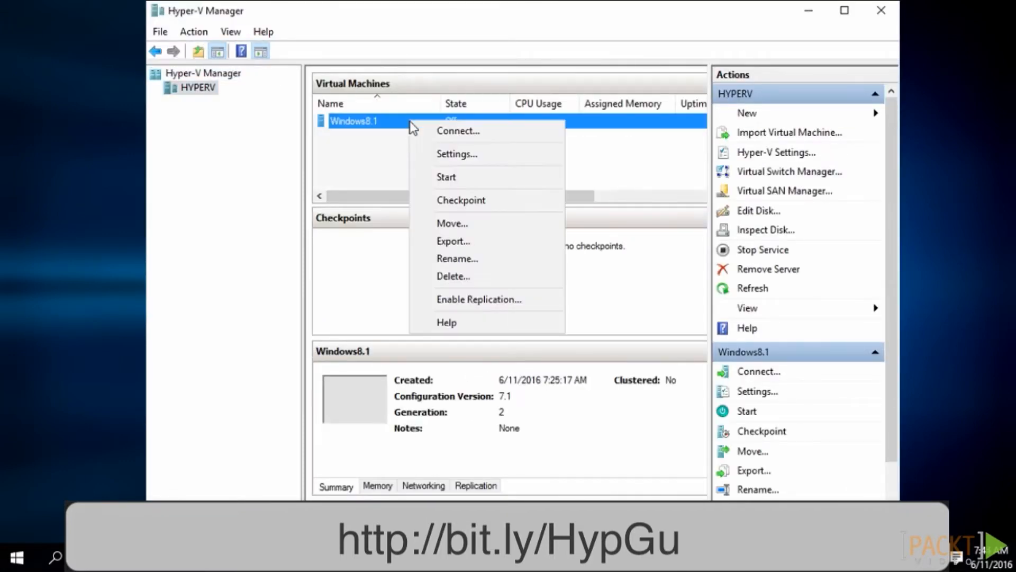
left_click(427, 153)
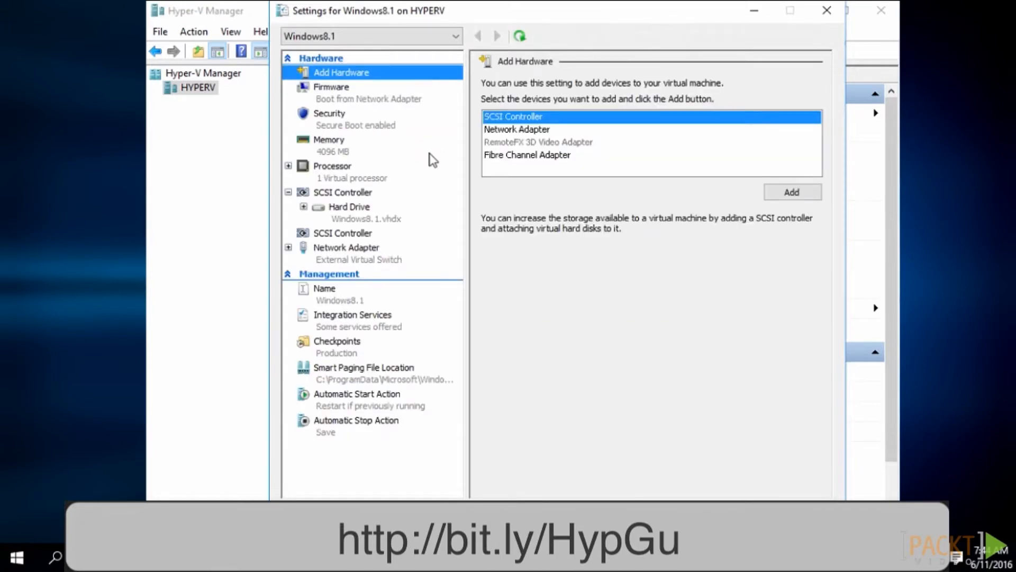
Add another SCSI controller to the virtual machine and attach a DVD drive to it
left_click(784, 191)
left_click(524, 141)
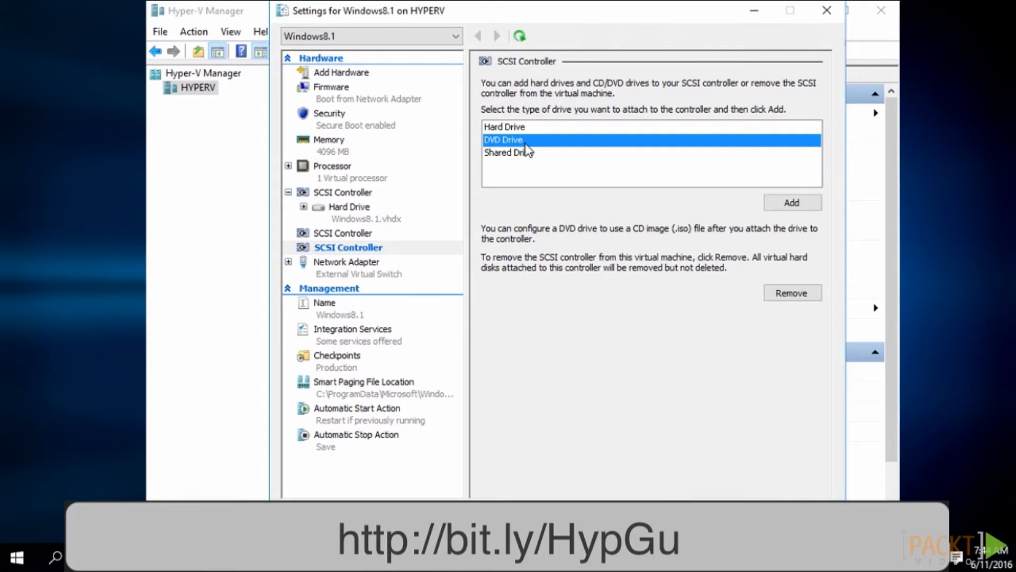
left_click(791, 204)
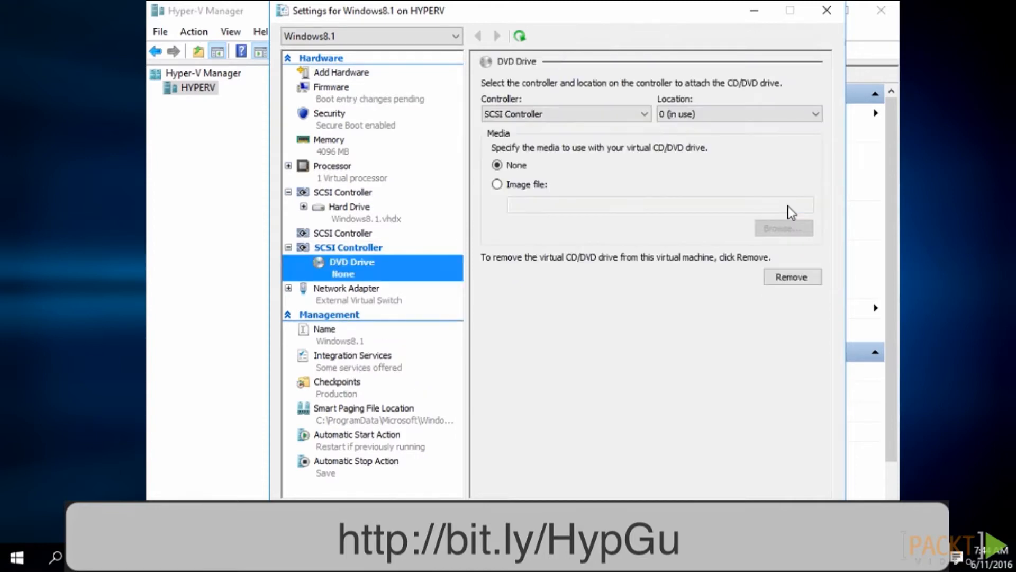
Assign the image file C:\isos\en_windows_8_x64_dvd_915440.iso from the hyperv server to the new DVD drive and save the settings
left_click(536, 190)
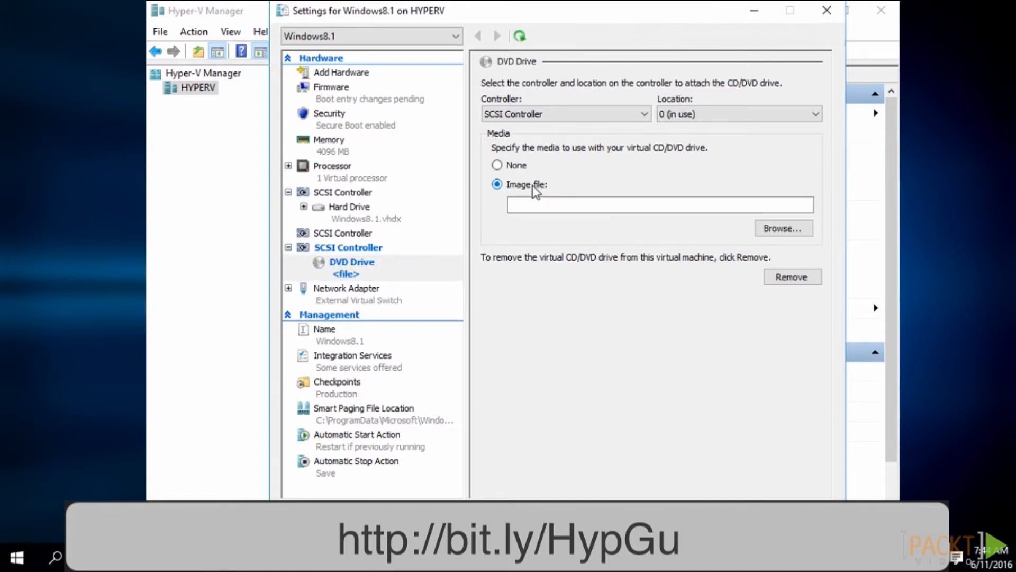
left_click(786, 229)
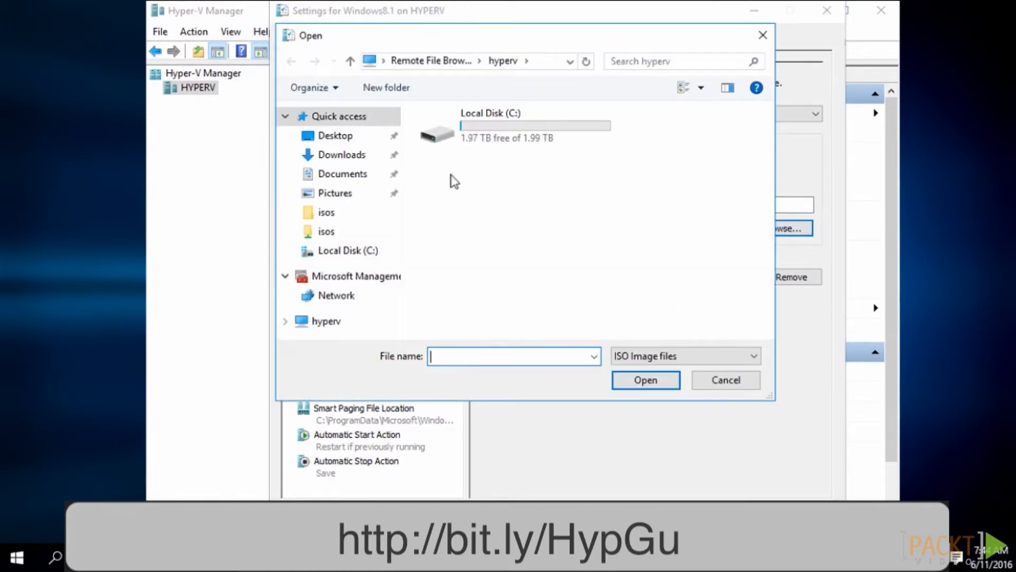
double_click(481, 127)
double_click(481, 129)
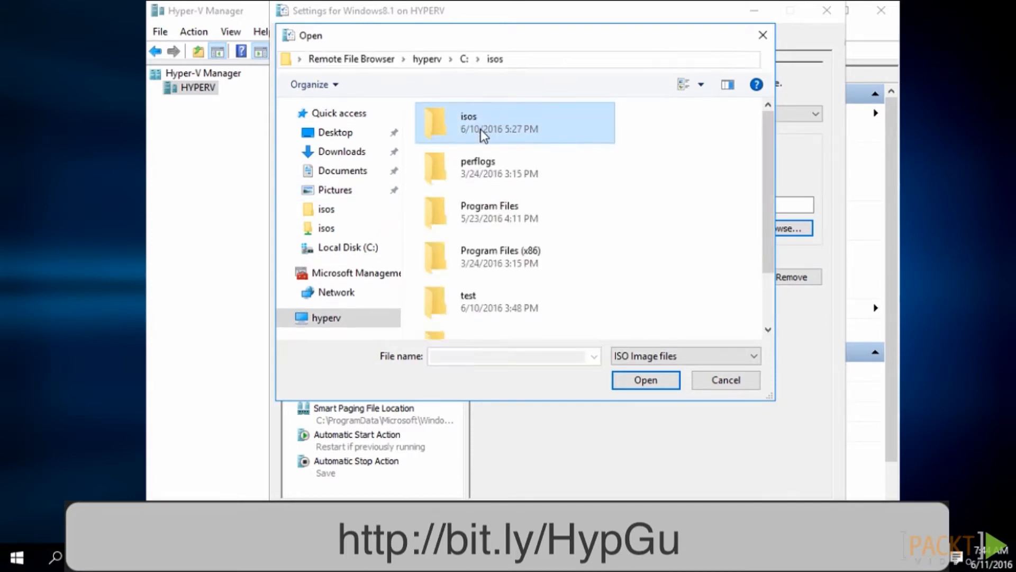
left_click(481, 129)
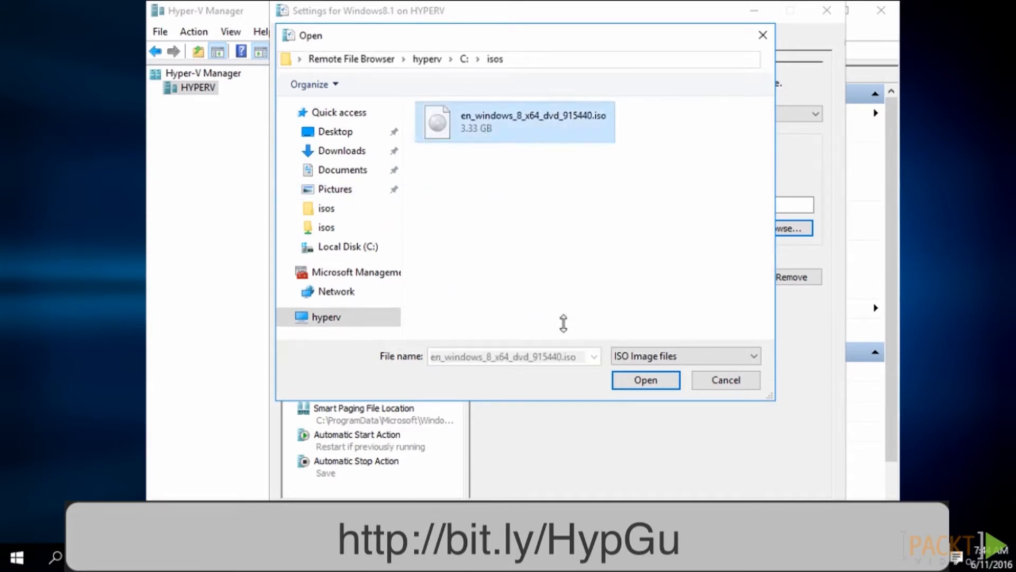
left_click(639, 382)
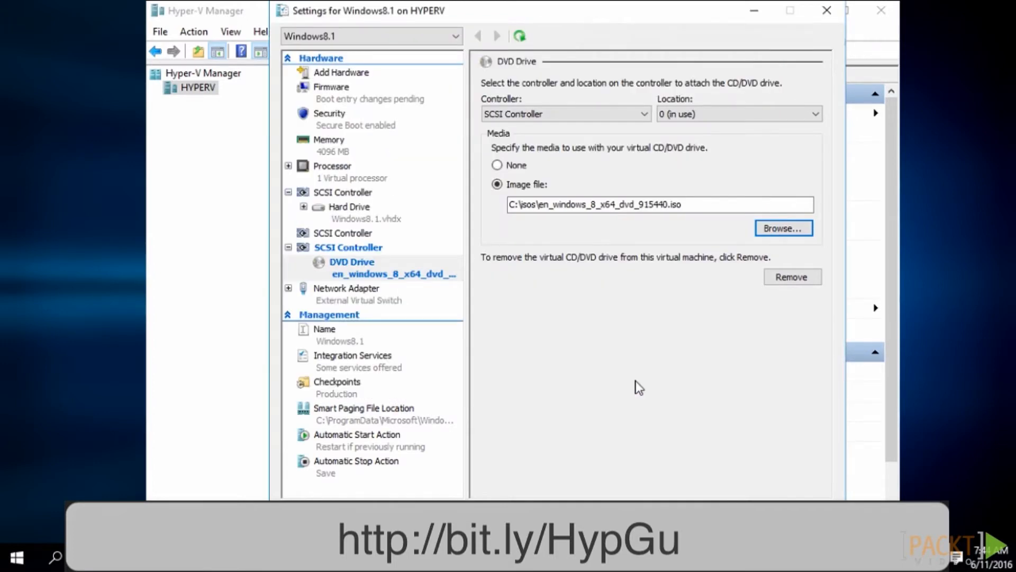
left_click(804, 515)
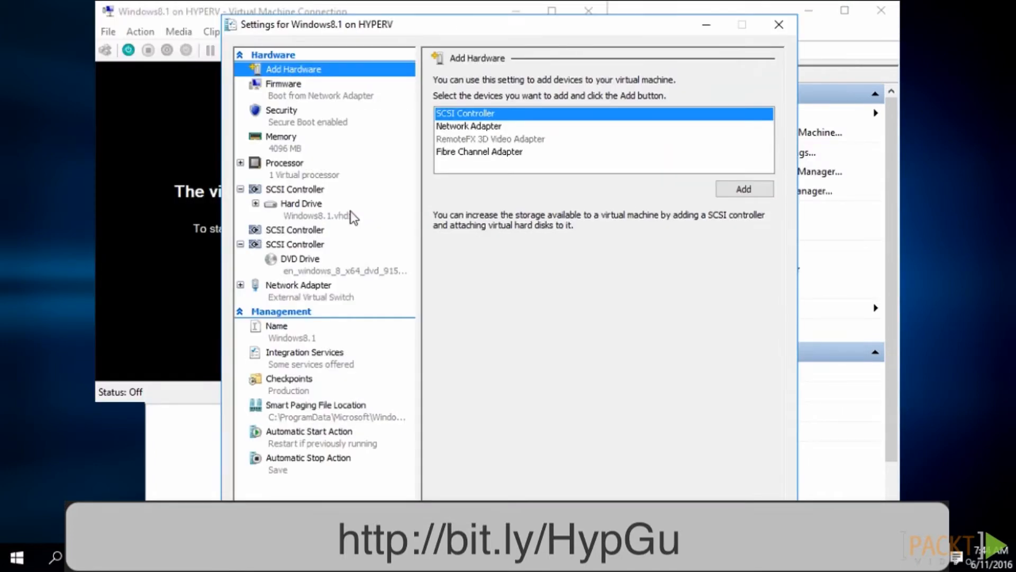
Move the DVD drive to the first place in the Windows8.1 machine's firmware boot order and save the settings
left_click(275, 94)
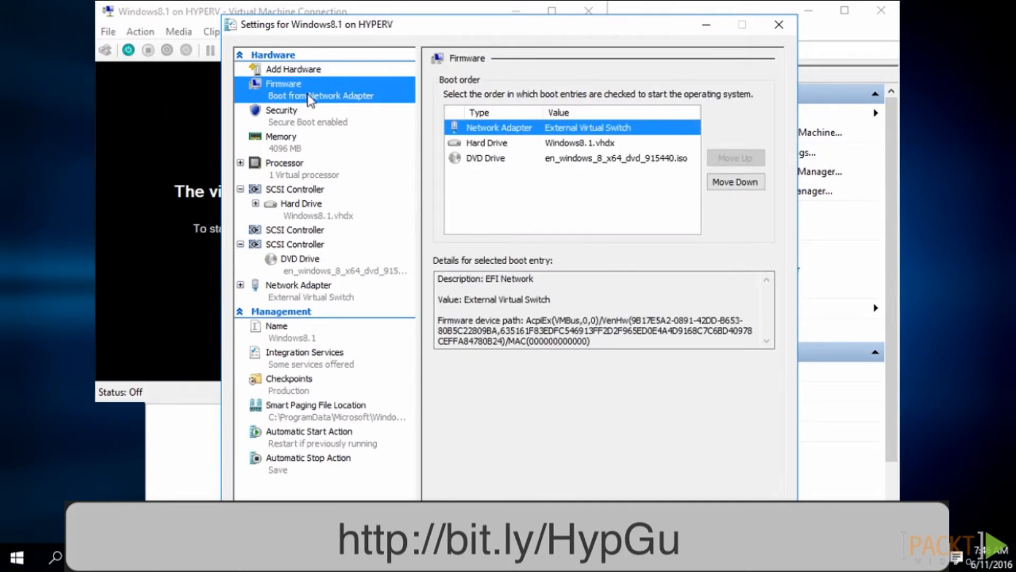
left_click(518, 157)
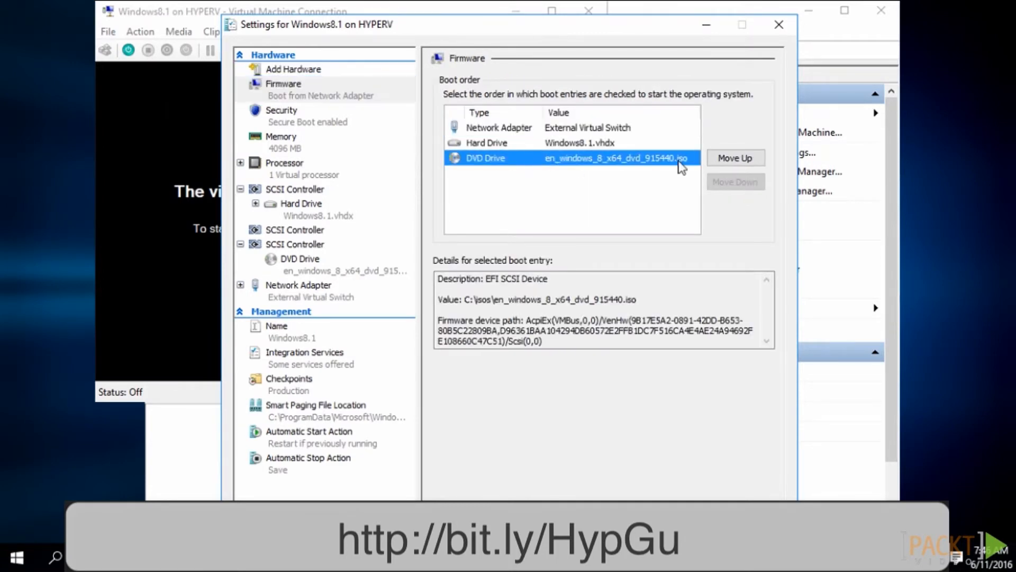
left_click(732, 158)
left_click(732, 159)
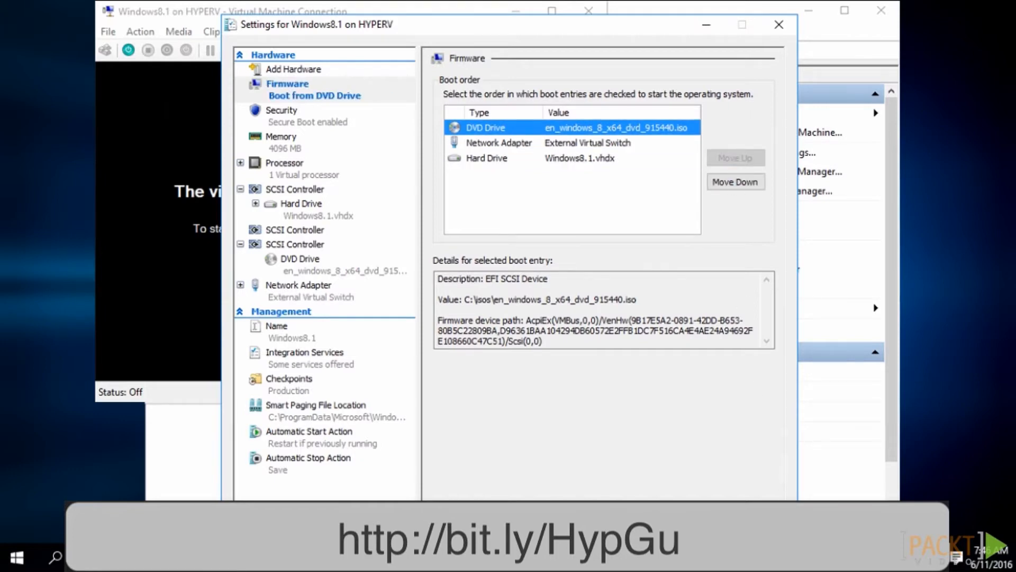
left_click(754, 521)
left_click(626, 521)
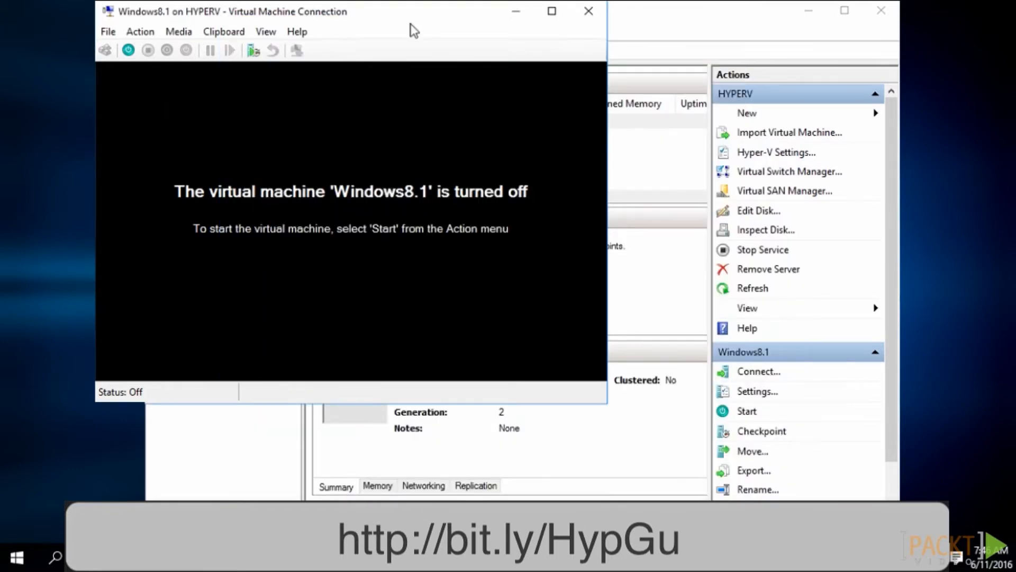
Start the Windows8.1 virtual machine from the DVD and begin Windows Setup with English (United States) and the US keyboard
left_click(129, 51)
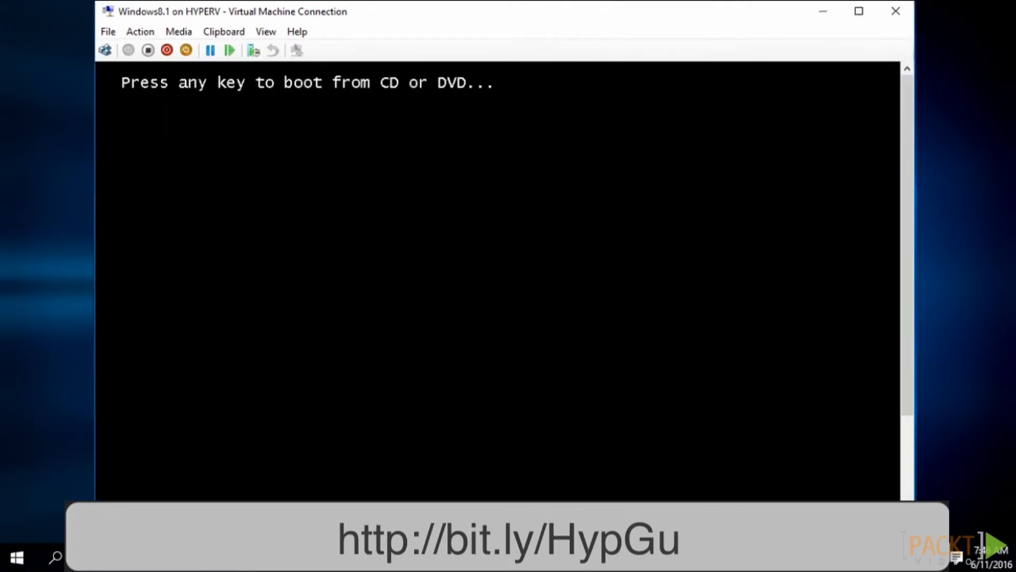
key("space")
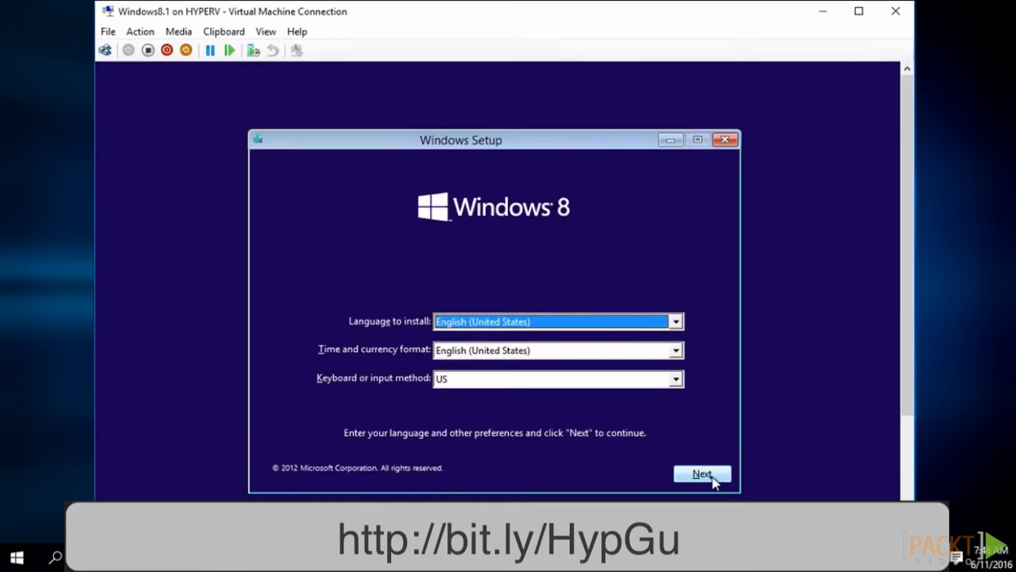
left_click(710, 478)
left_click(527, 314)
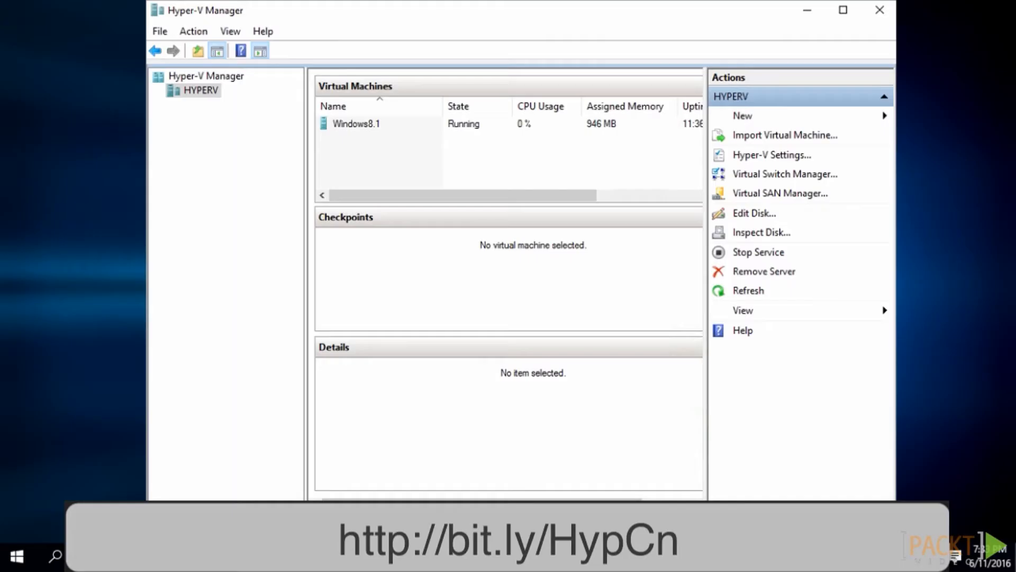
Connect to the running Windows8.1 virtual machine from Hyper-V Manager
left_click(391, 124)
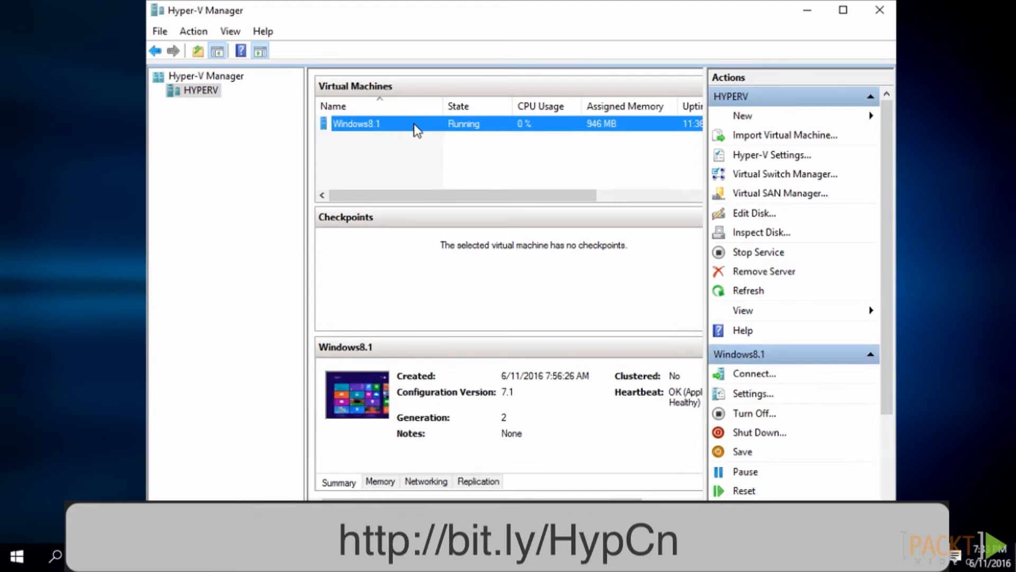
right_click(413, 122)
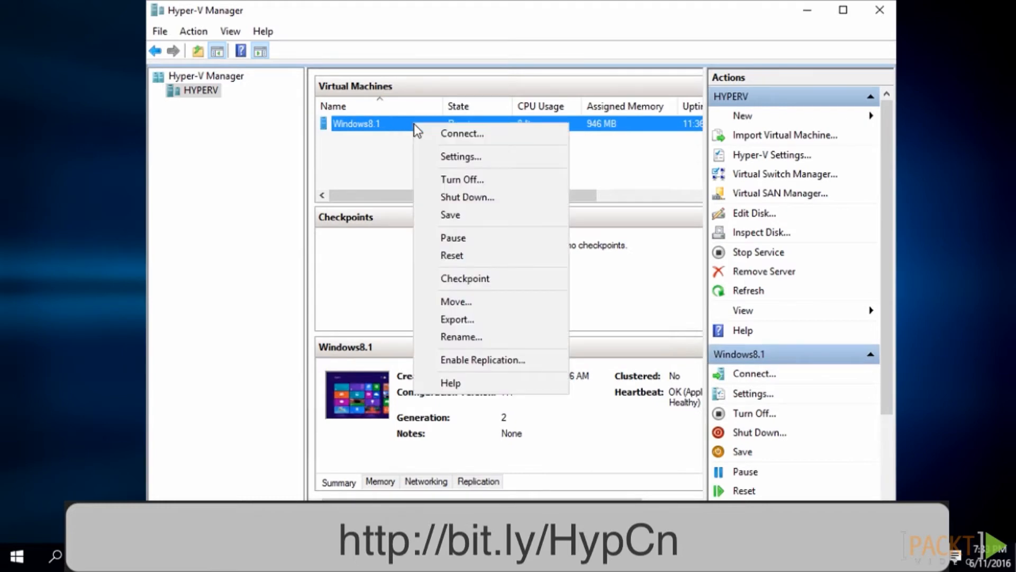
left_click(448, 134)
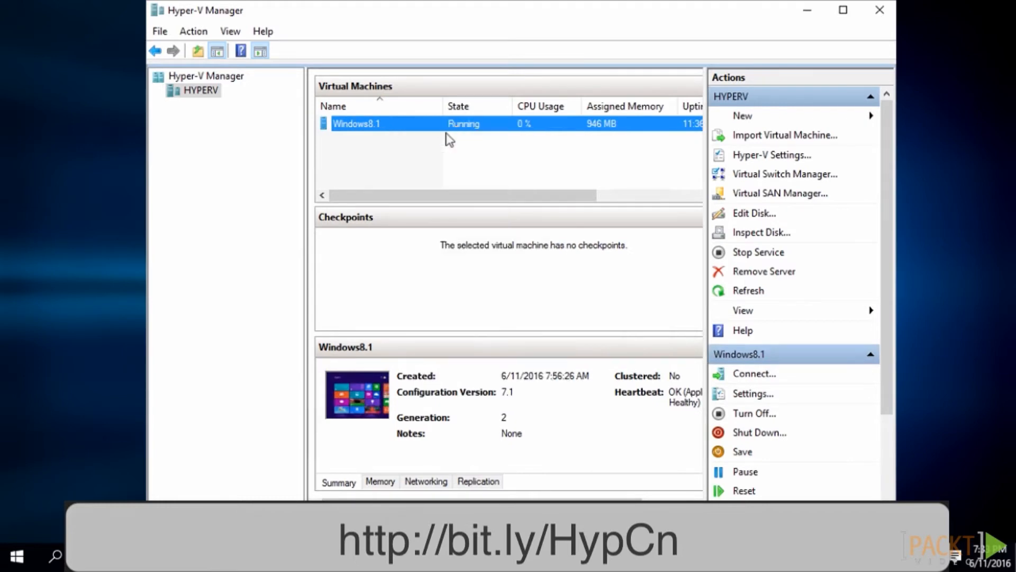
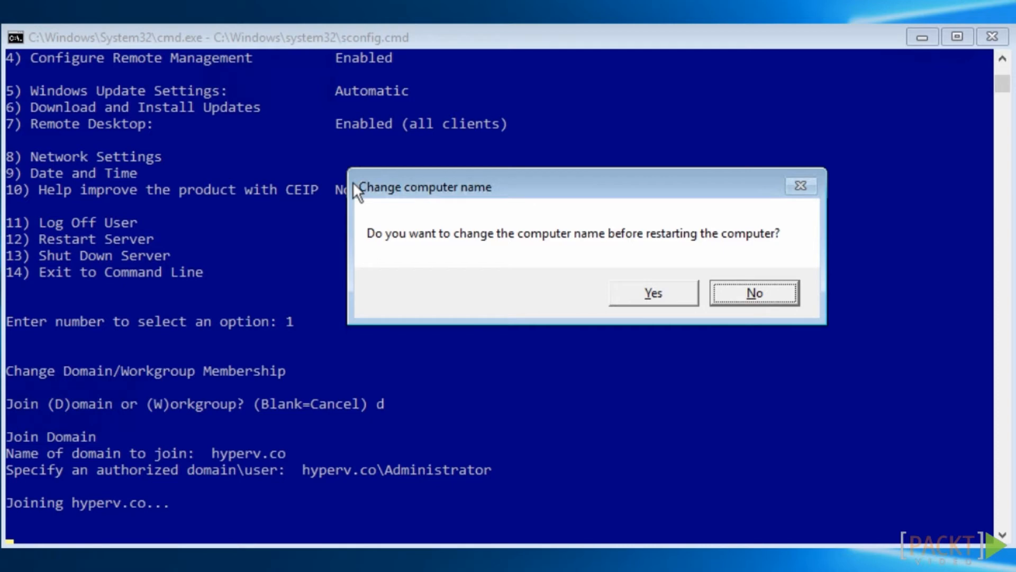
Decline changing the computer name before the restart and bring SQL Server 2016 Setup to the front
left_click(784, 289)
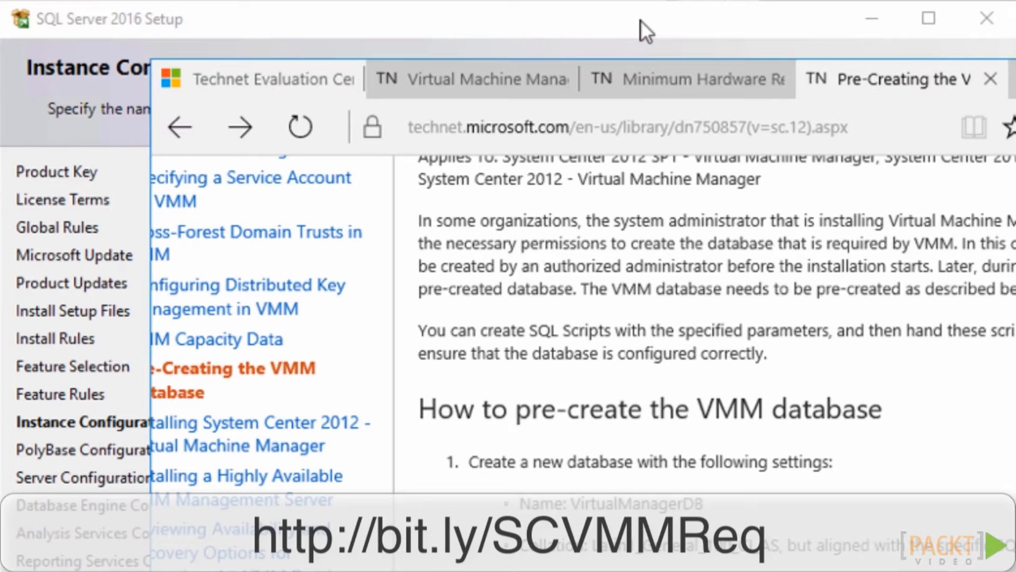
left_click(641, 20)
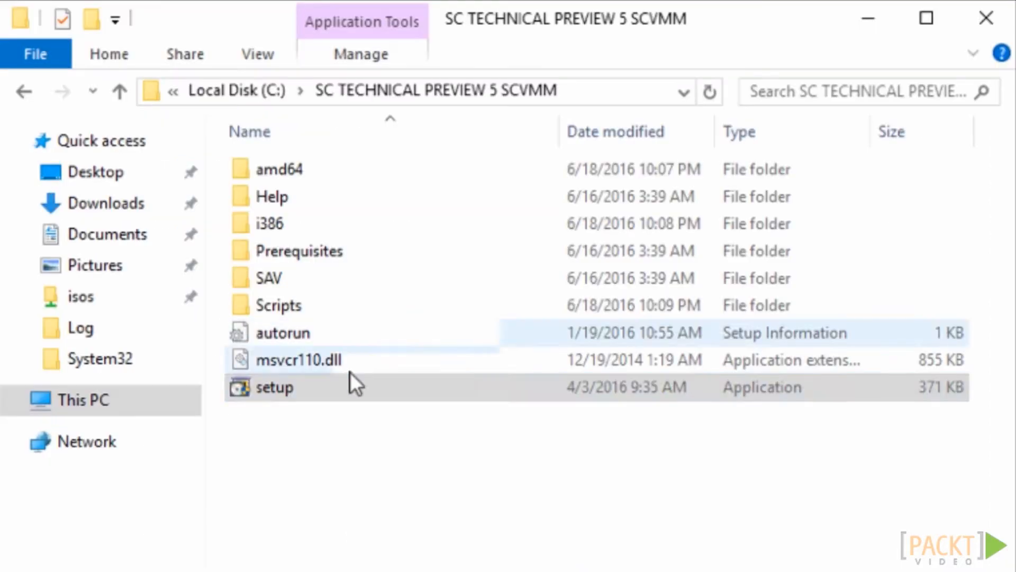
Run setup from the SC TECHNICAL PREVIEW 5 SCVMM folder as administrator, allowing it to make changes, and review the installation summary
left_click(360, 392)
right_click(361, 392)
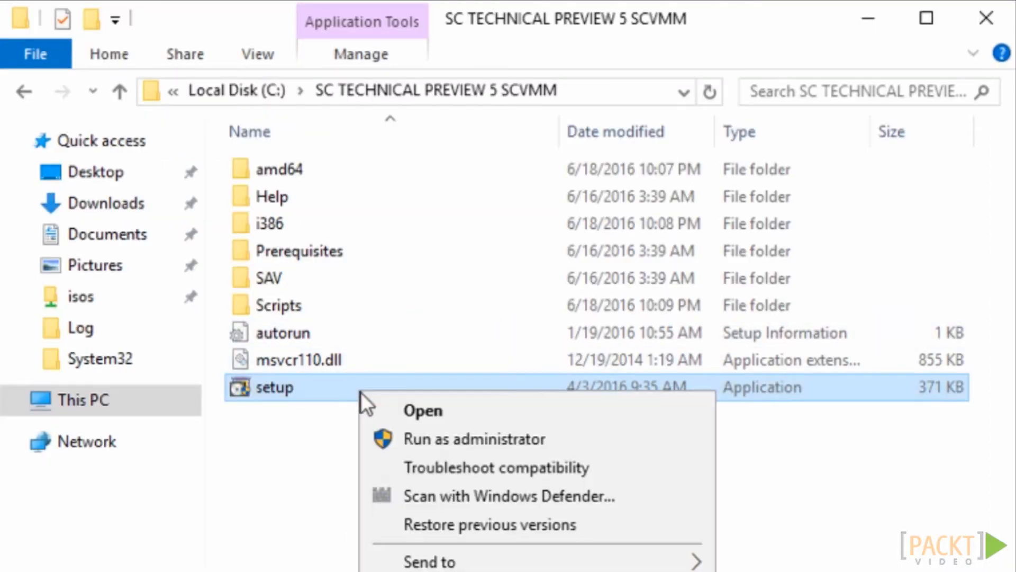
left_click(421, 439)
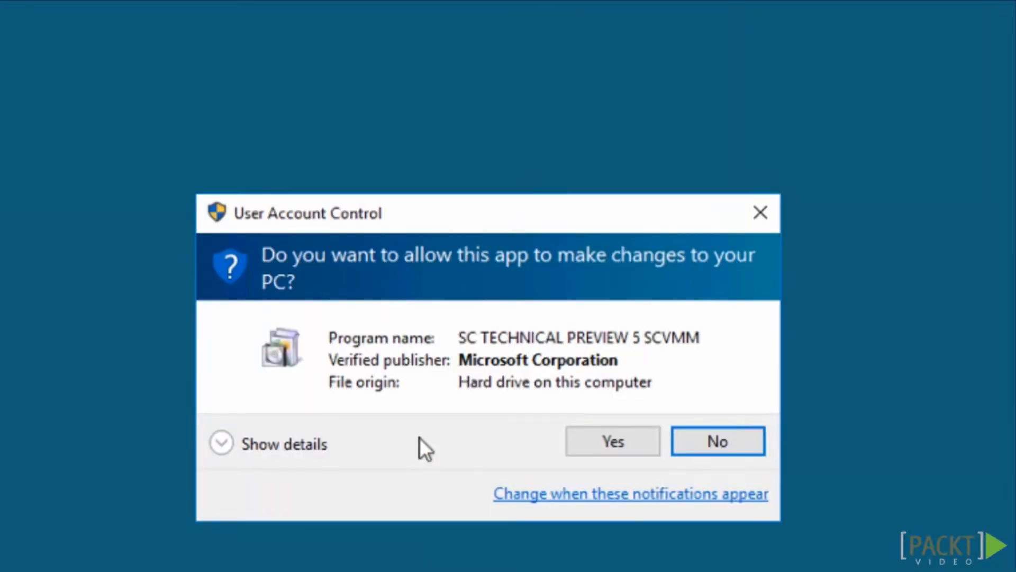
left_click(603, 453)
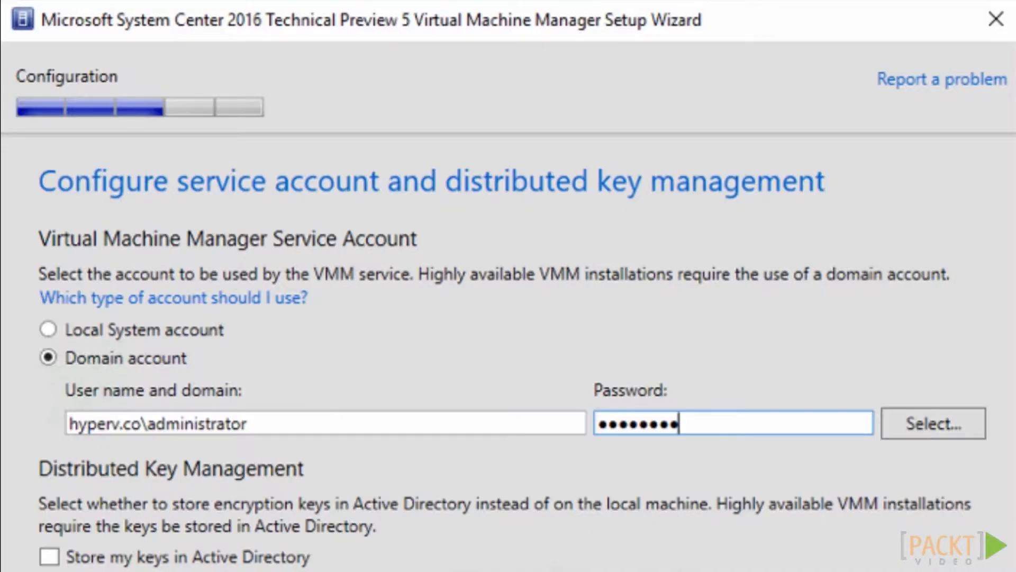
key("Tab")
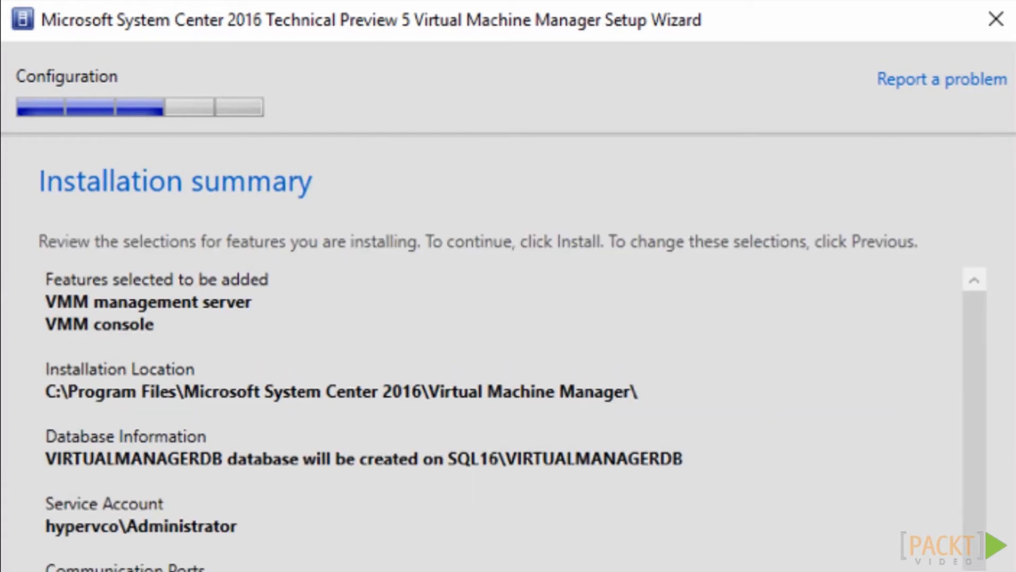
scroll(476, 423, "down", 4)
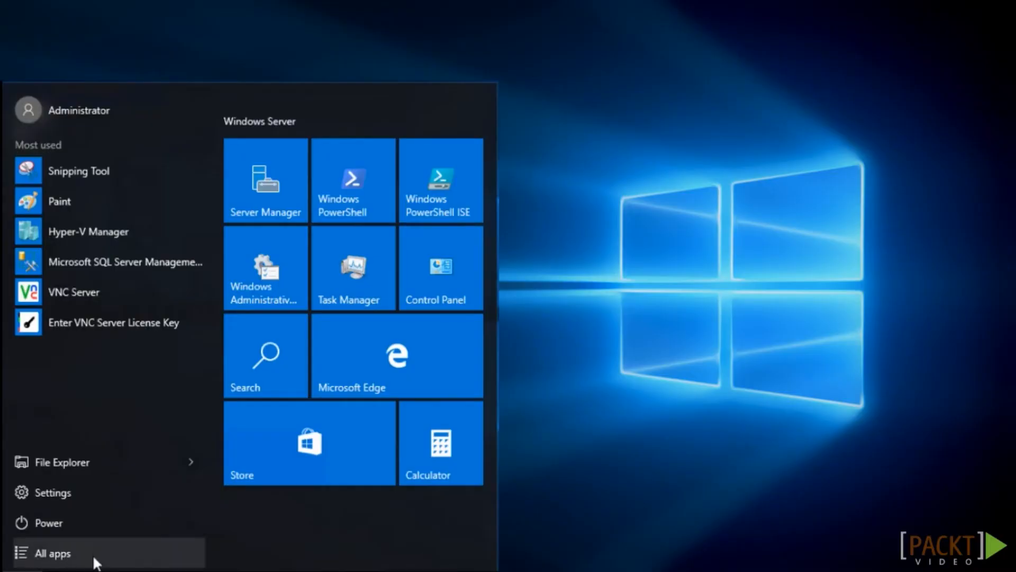
Launch the Virtual Machine Manager Console and connect to localhost:8100 with the current Windows session identity
left_click(95, 562)
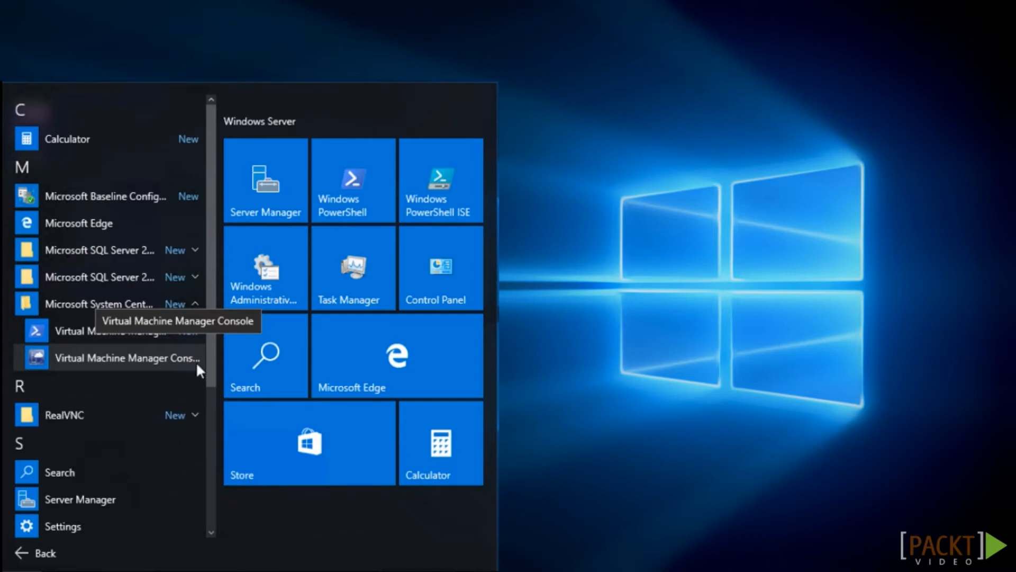
left_click(127, 358)
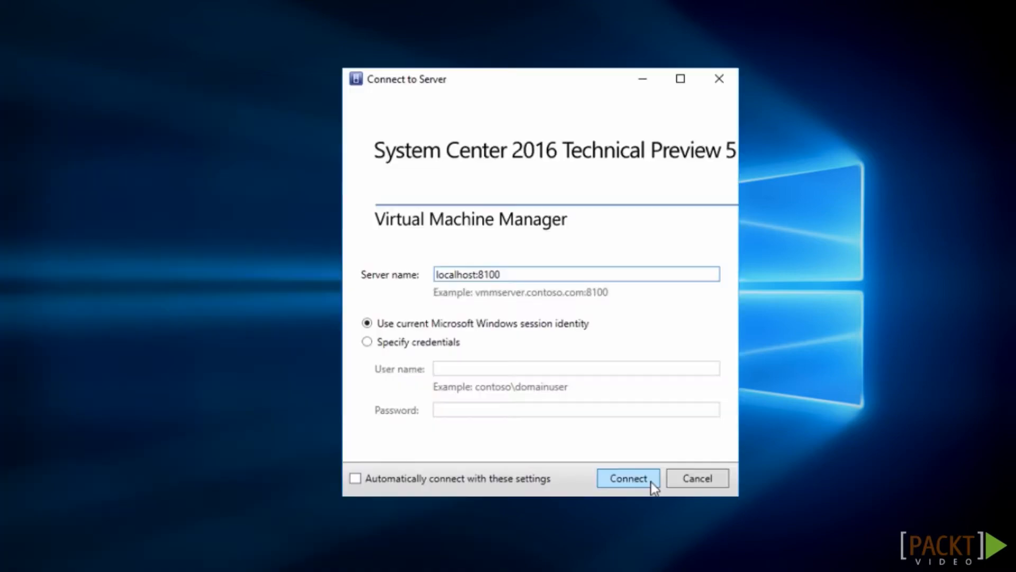
left_click(652, 482)
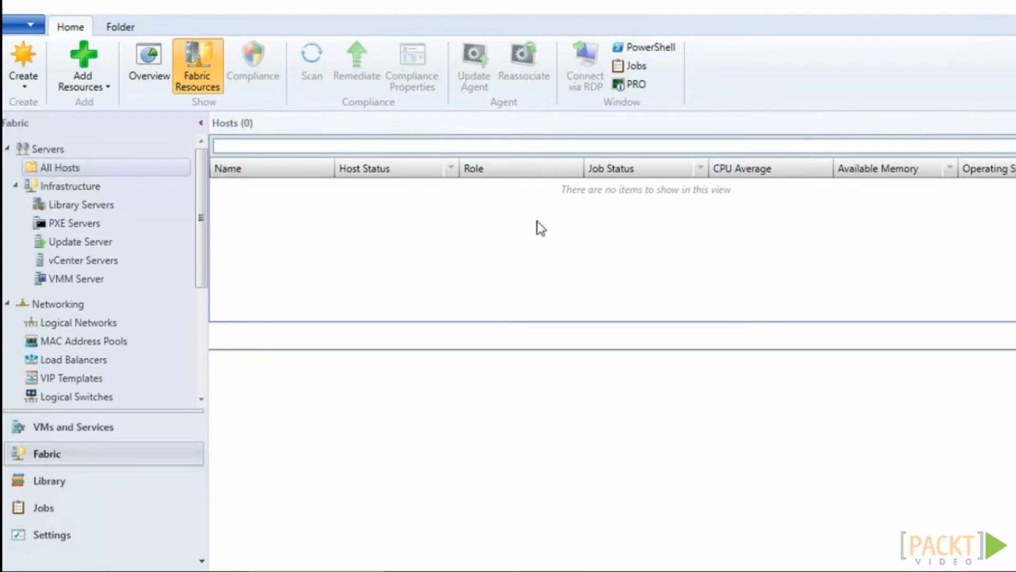
Start adding Hyper-V hosts and clusters, choosing Windows Server computers in a trusted Active Directory domain
left_click(107, 89)
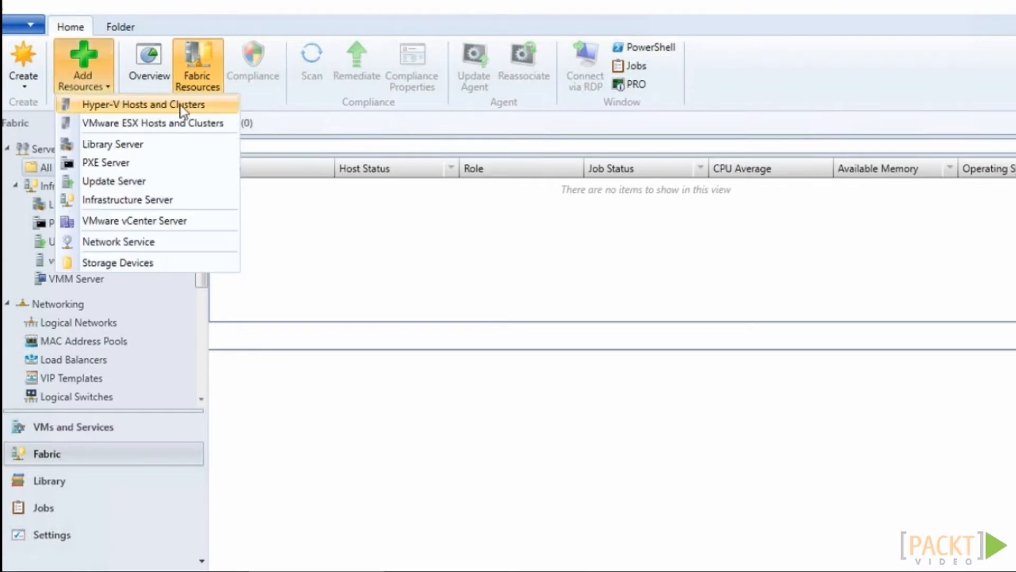
left_click(211, 107)
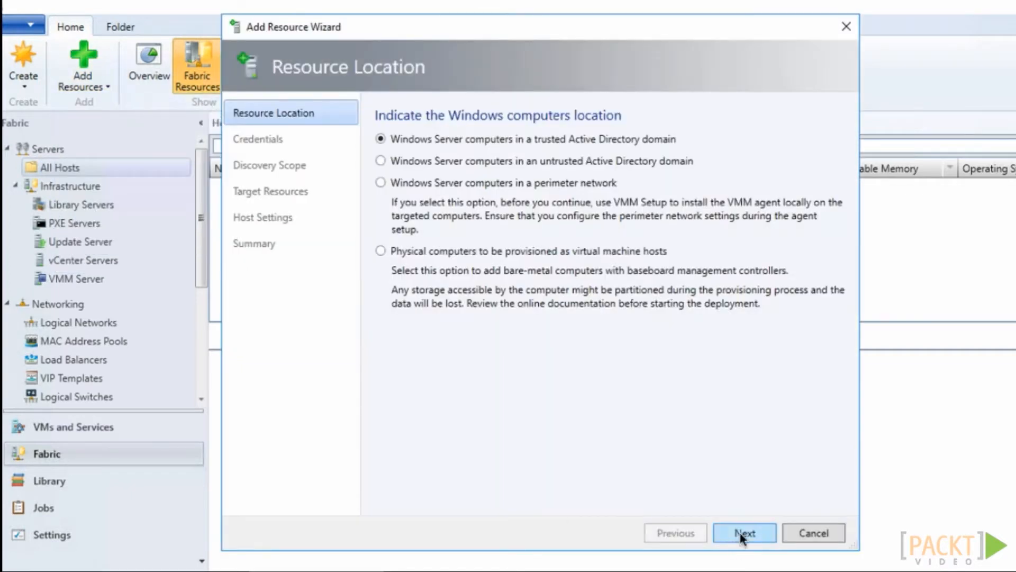
left_click(743, 533)
Manually enter hypervco\administrator and the account password as the discovery credentials
left_click(496, 241)
left_click(492, 247)
type("hypervco")
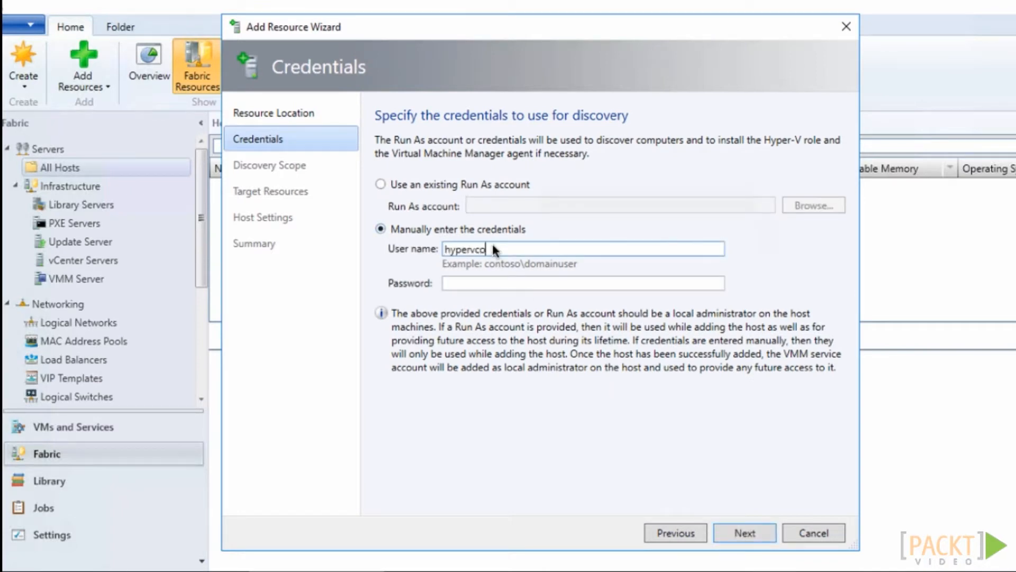
type("\\administrator")
key("Tab")
type("********")
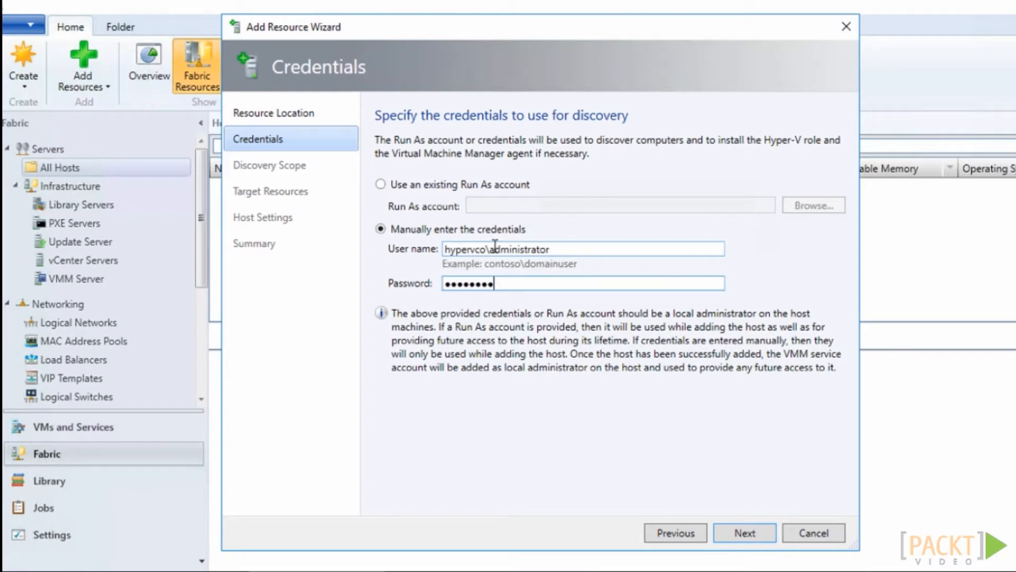
left_click(745, 533)
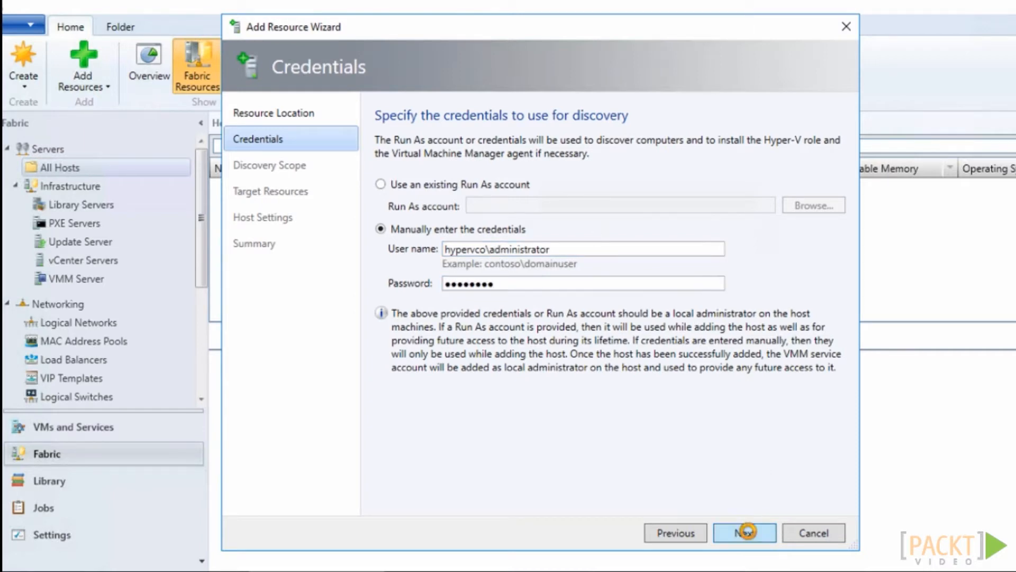
Set the discovery scope to the computer name hyper16.hyperv.co and run the discovery
left_click(433, 286)
type("hyper1")
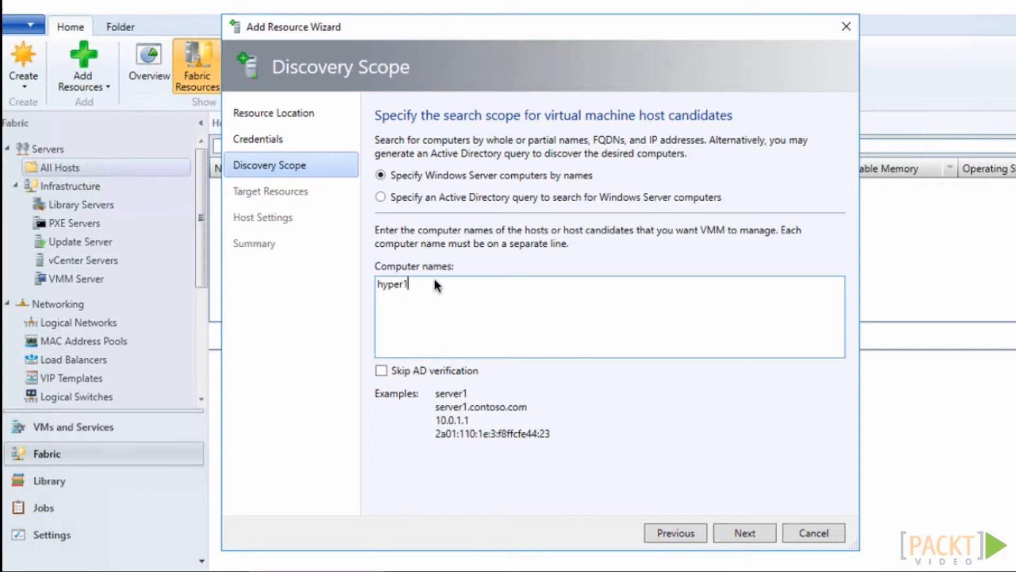
type("6.hyperv.co")
left_click(752, 530)
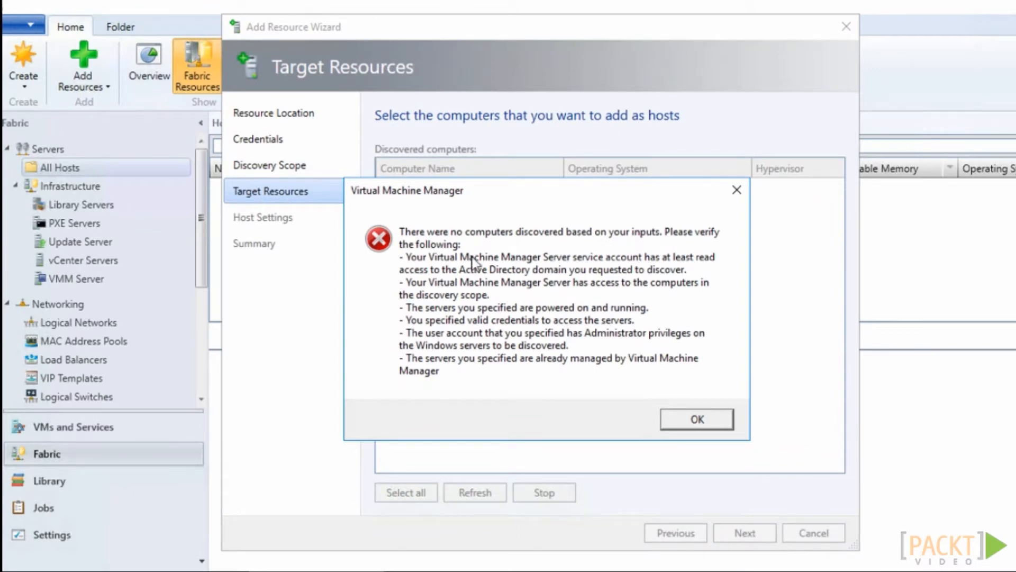
Refresh the discovered computers and select hyper16.hyperv.co as the host to add
left_click(693, 418)
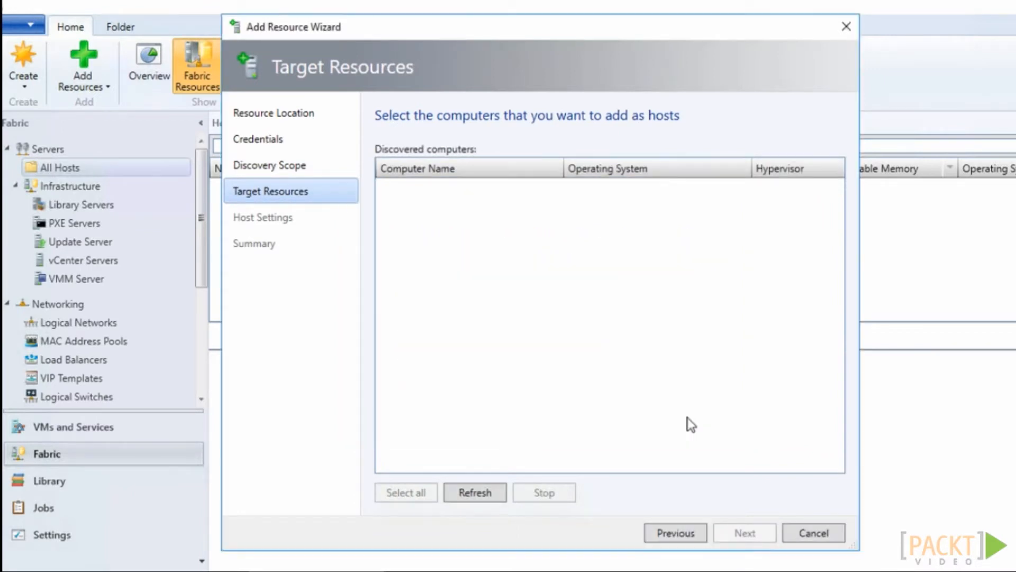
left_click(483, 496)
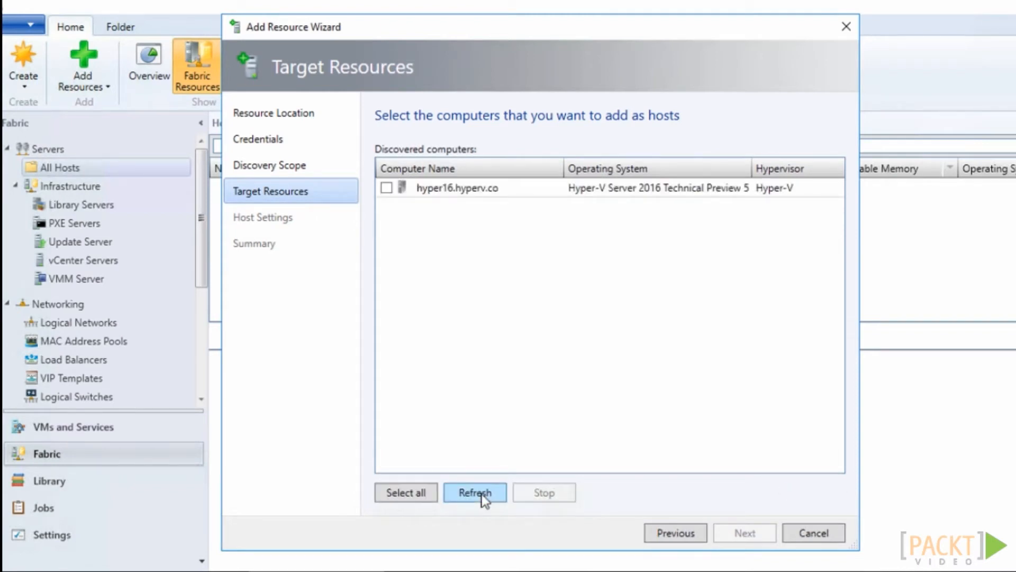
left_click(386, 188)
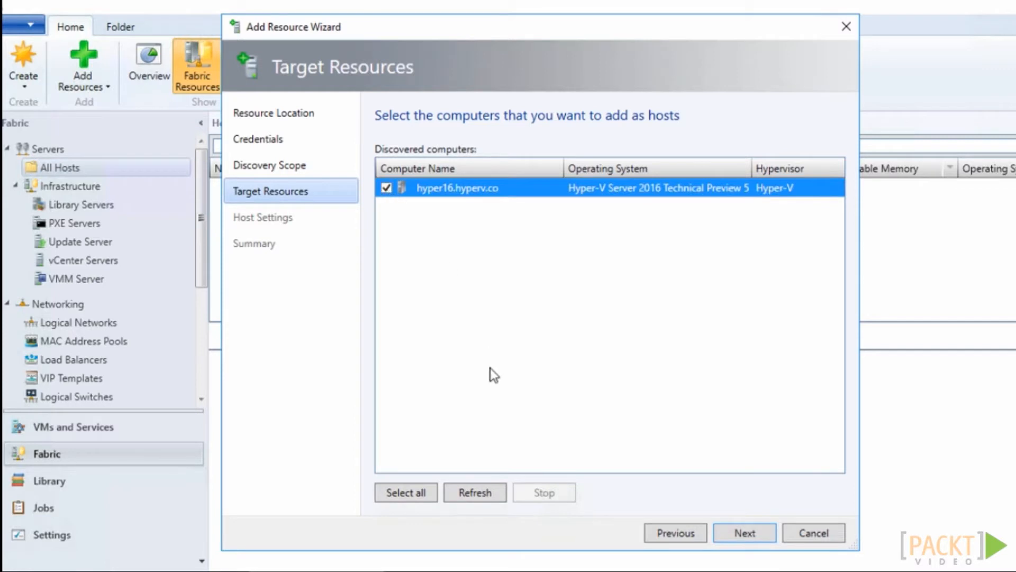
left_click(769, 536)
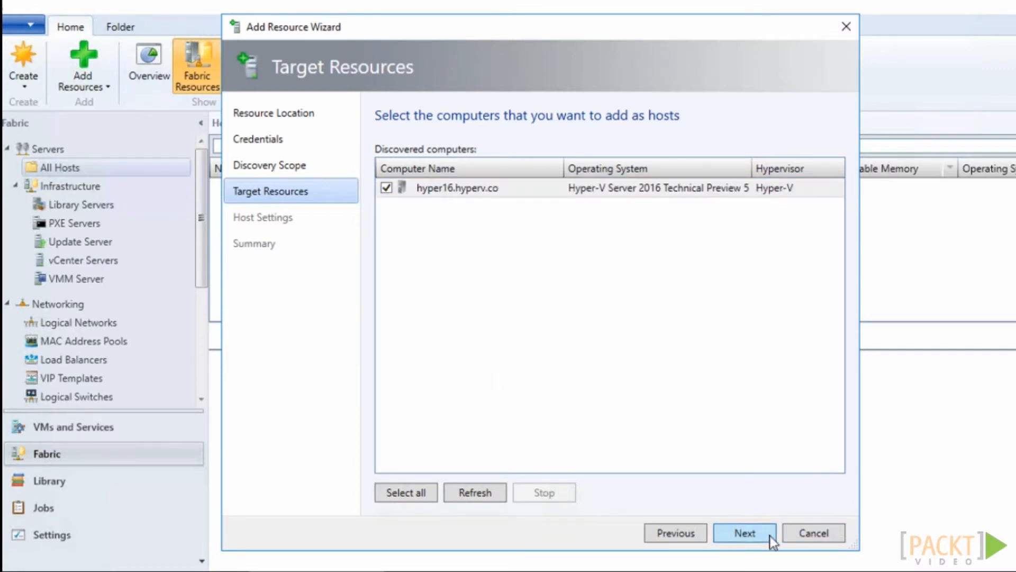
Add c:\vms as the virtual machine placement path, finish adding the host and select its job
left_click(431, 328)
type("c:\\vms")
left_click(815, 334)
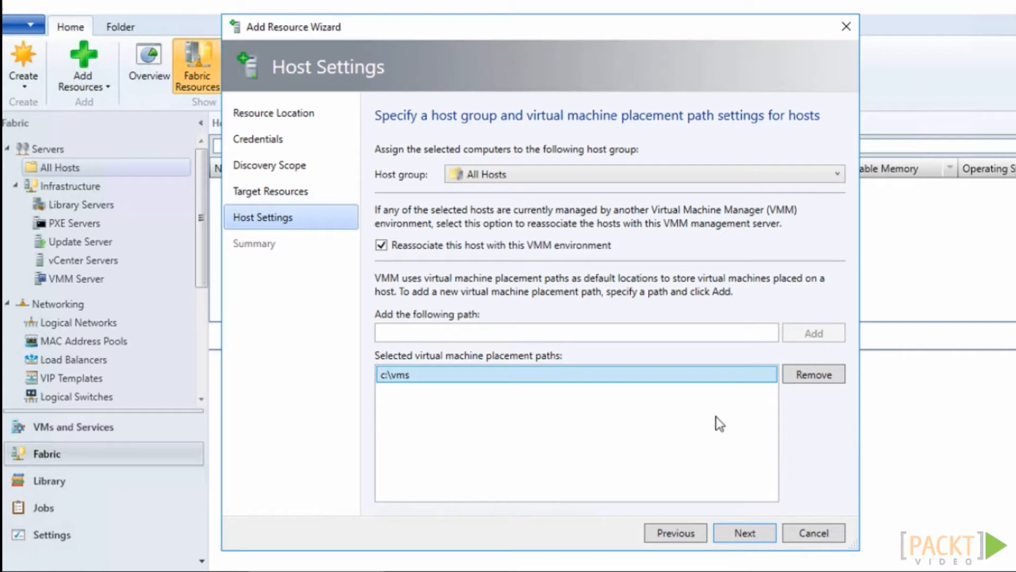
left_click(762, 534)
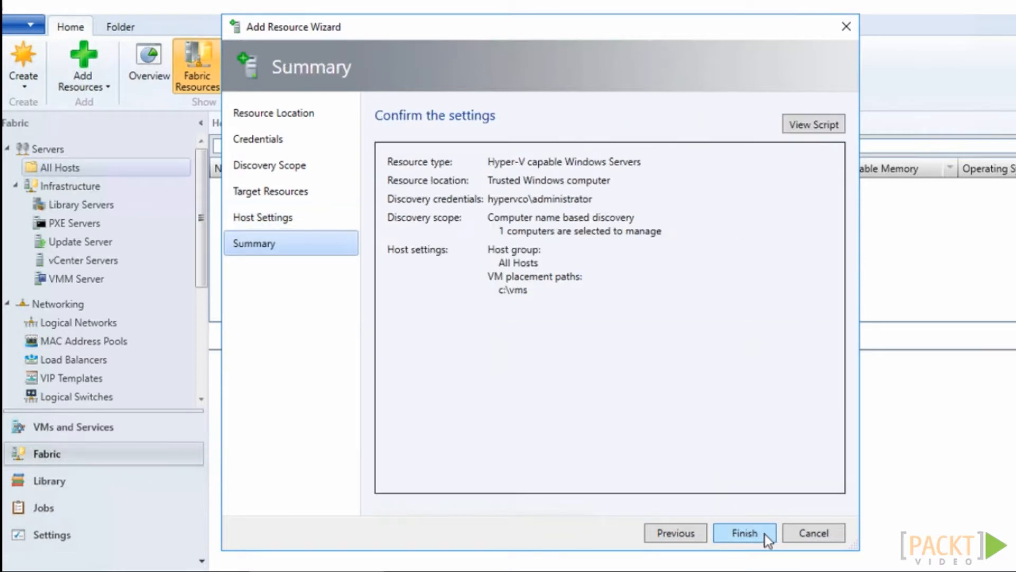
left_click(765, 533)
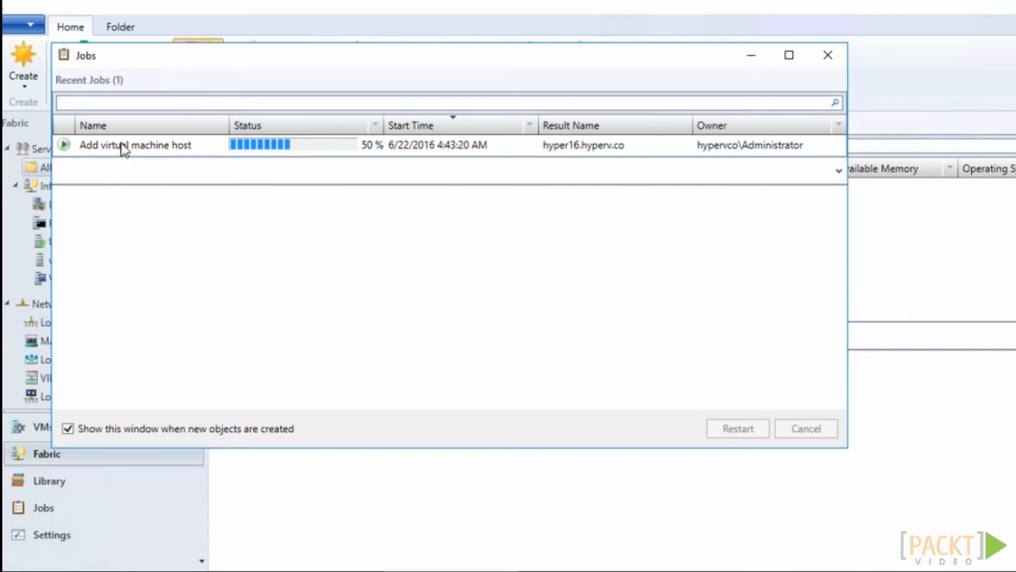
left_click(142, 149)
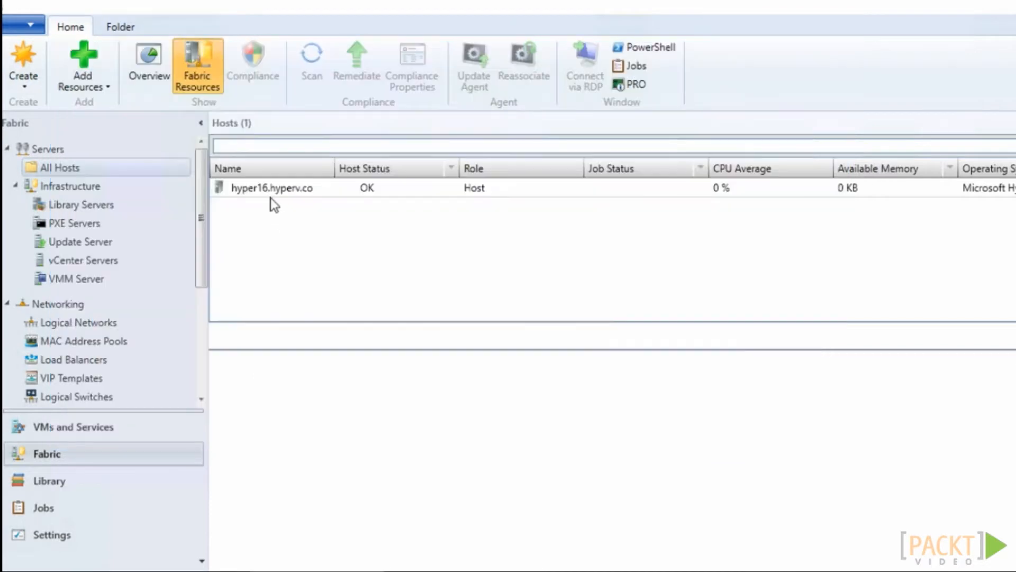
Examine the details of host hyper16.hyperv.co and the networking and storage resources in the Fabric
left_click(280, 188)
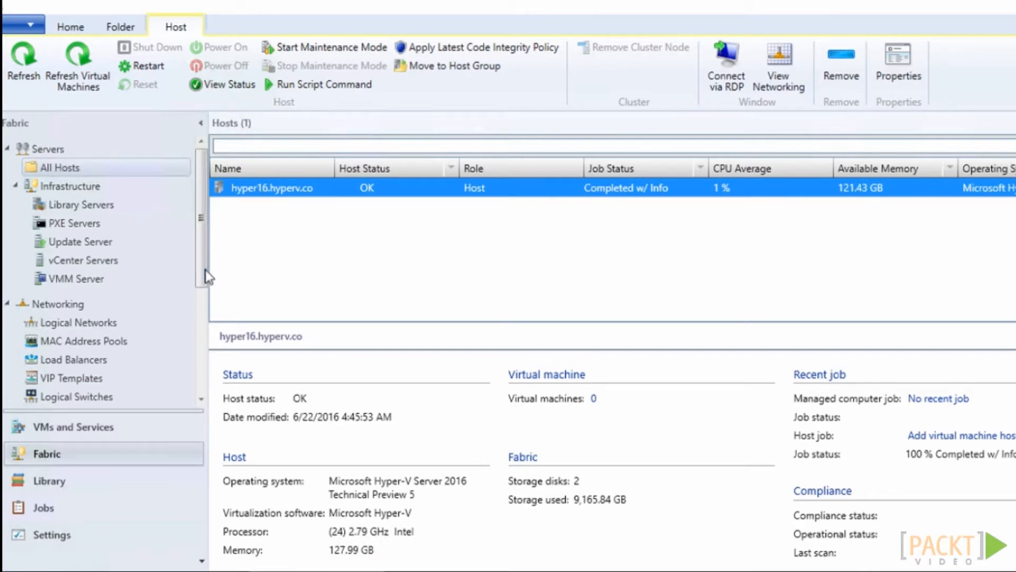
scroll(203, 289, "down", 2)
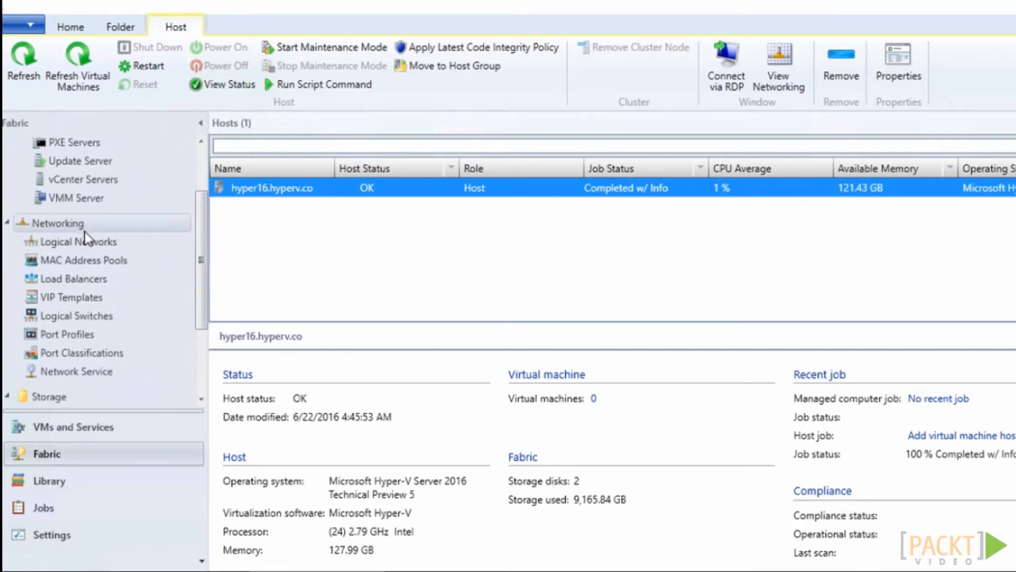
scroll(203, 266, "down", 2)
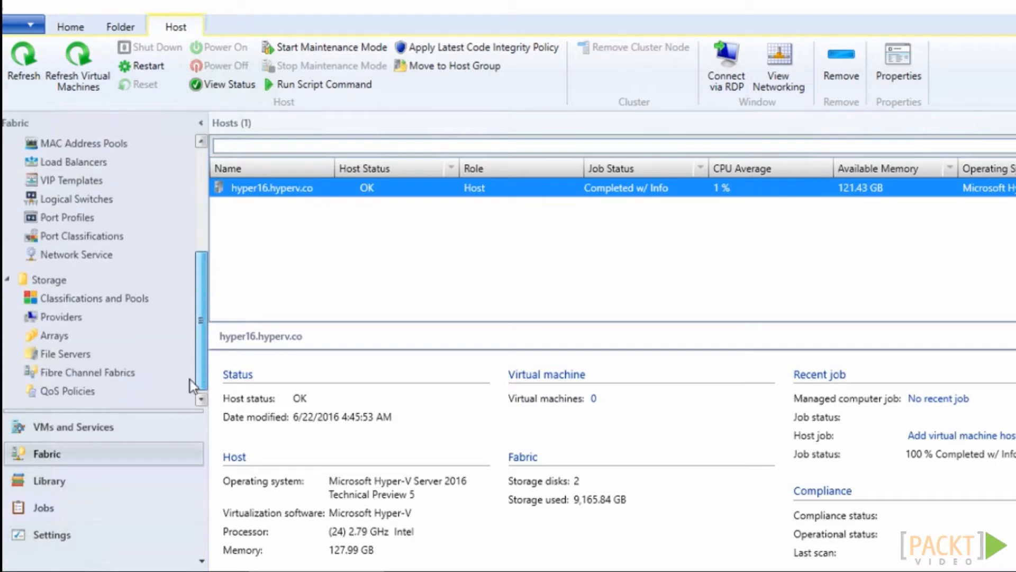
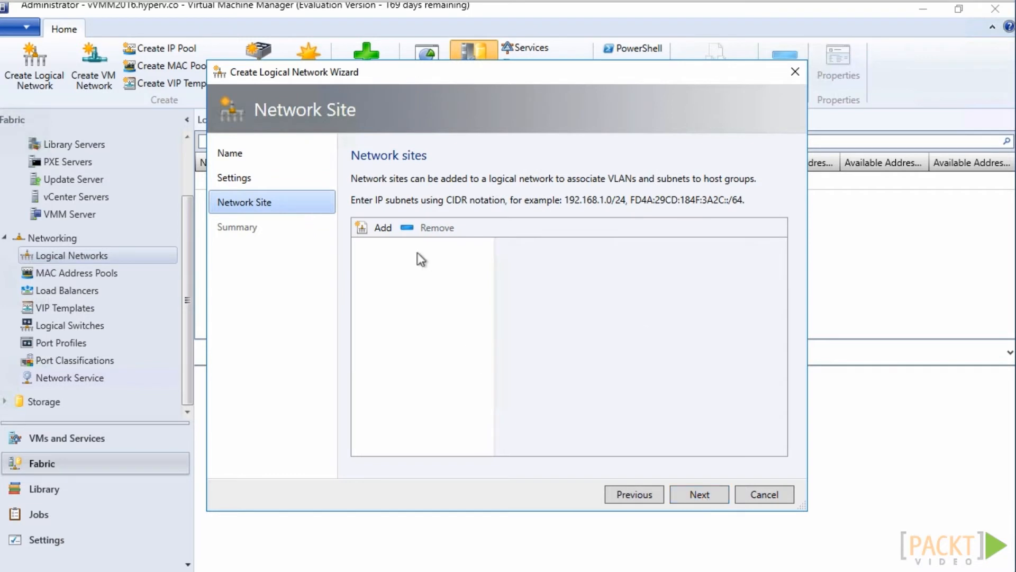
Add a network site to the new logical network for All Hosts with the IP subnet 10.0.0.0/24
left_click(376, 228)
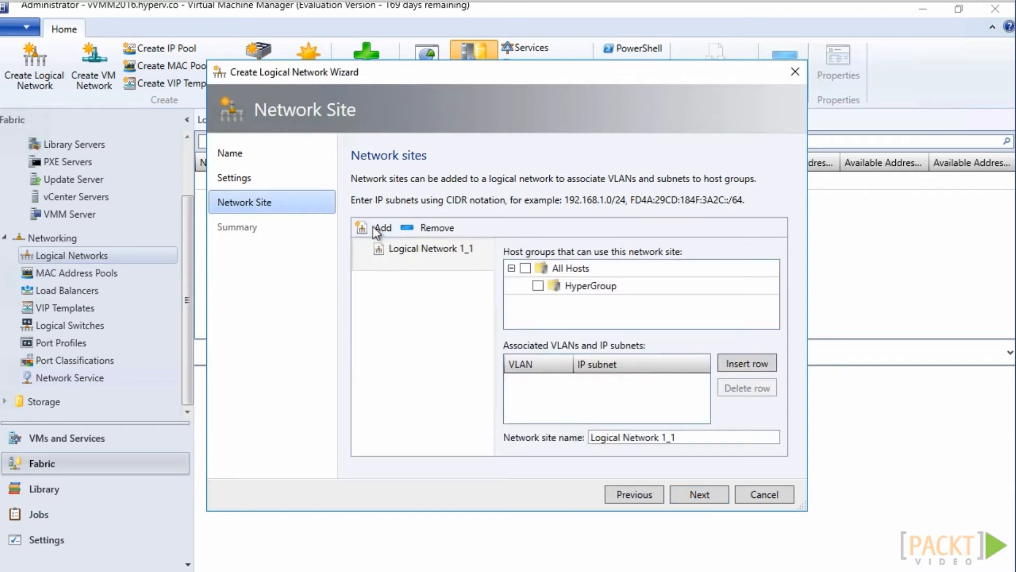
left_click(538, 286)
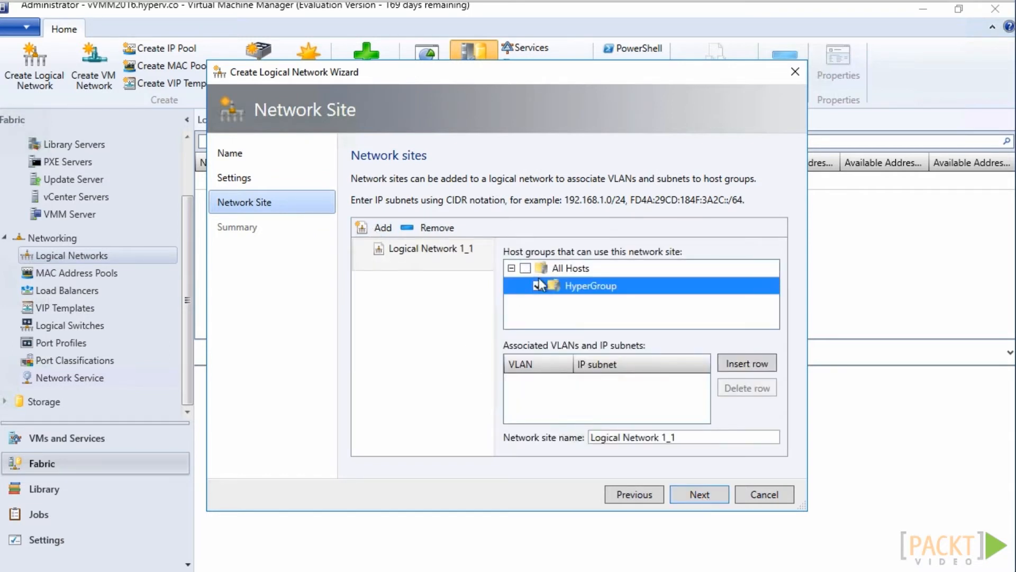
left_click(525, 268)
left_click(745, 363)
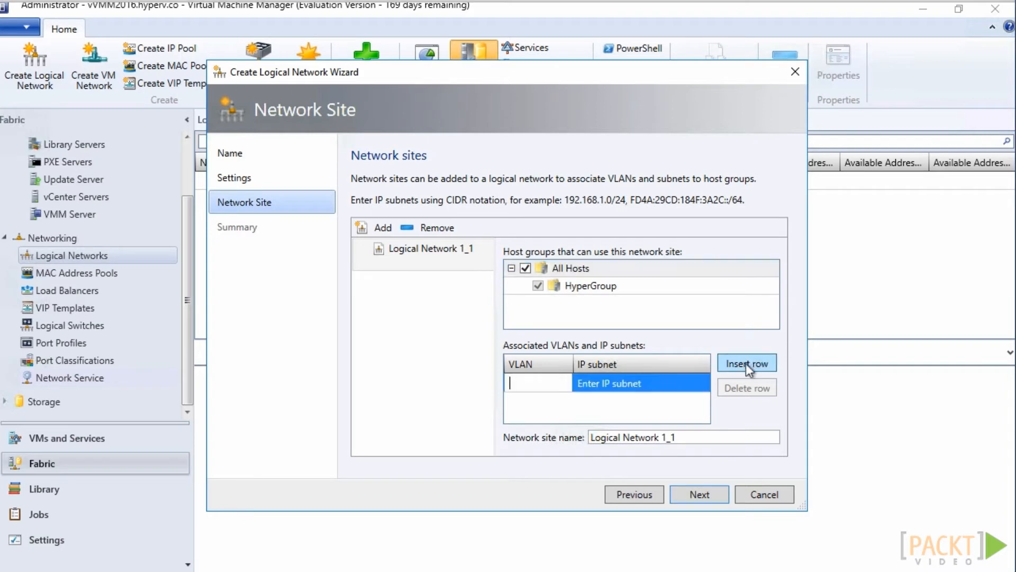
left_click(628, 384)
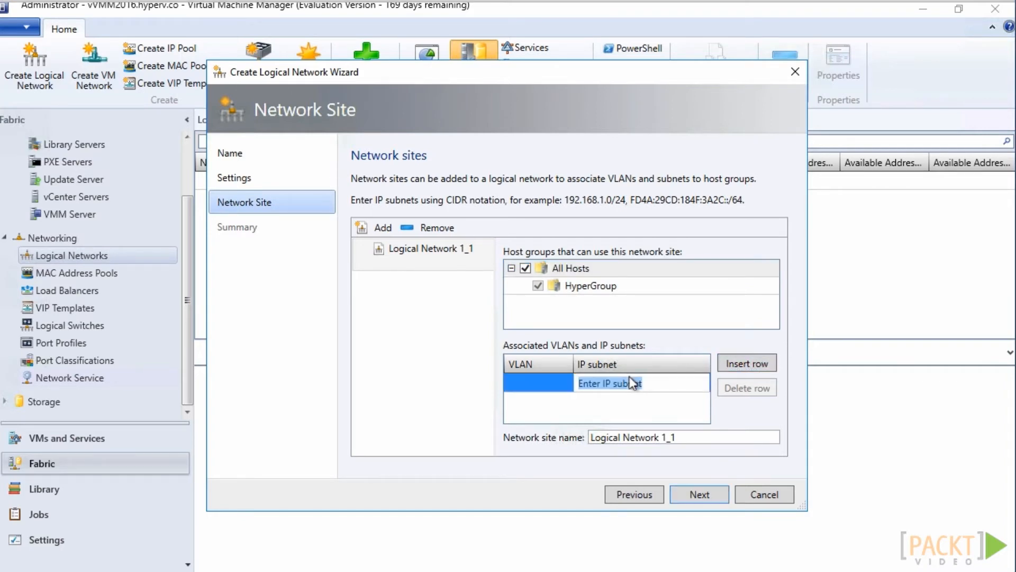
type("10.0.0.0/24")
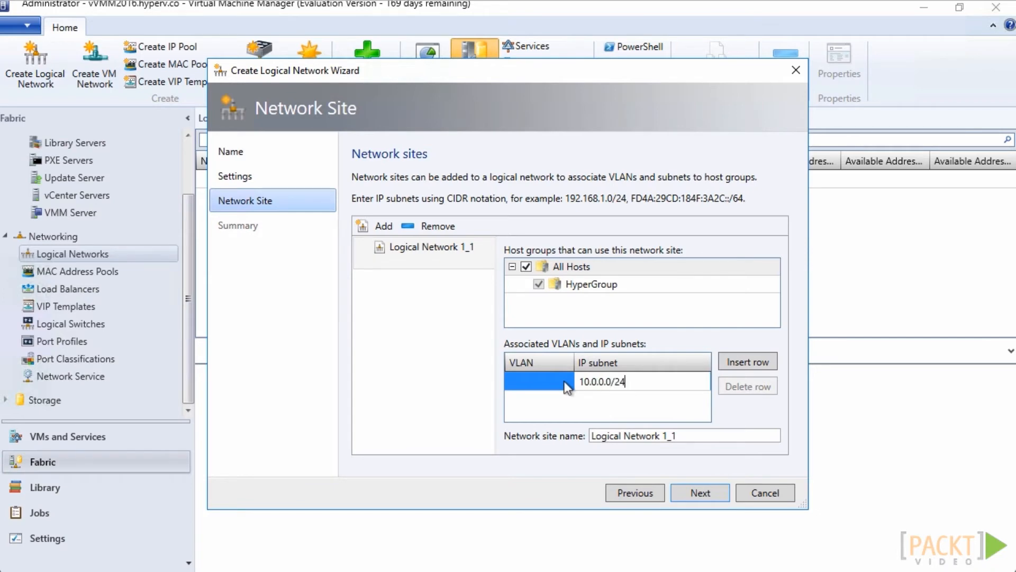
left_click(714, 494)
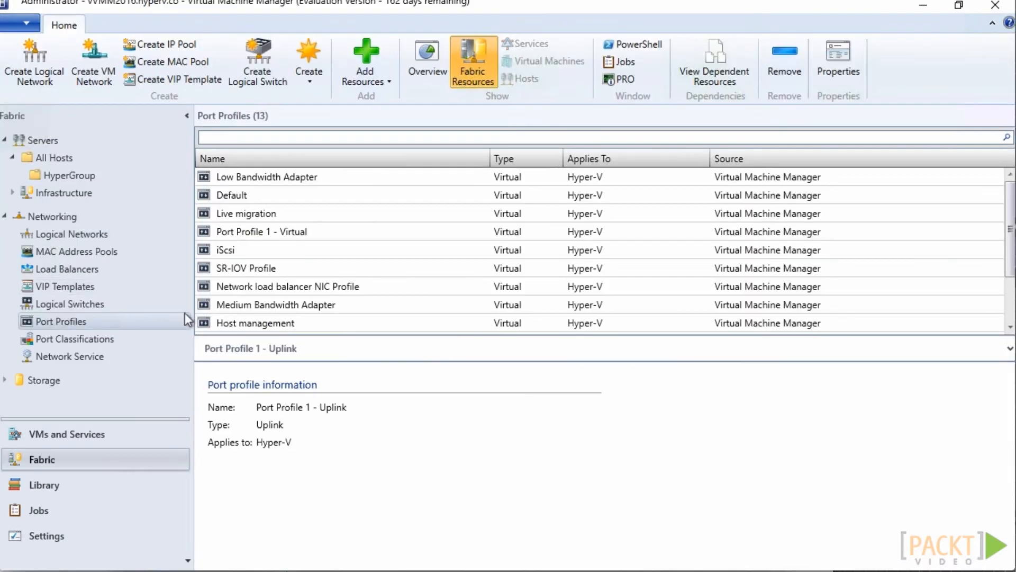
Create an uplink port profile named Port Profile 1 - Uplink that includes the logical network's site
right_click(186, 320)
left_click(228, 332)
type("Port Profile 1 - Uplink")
left_click(397, 326)
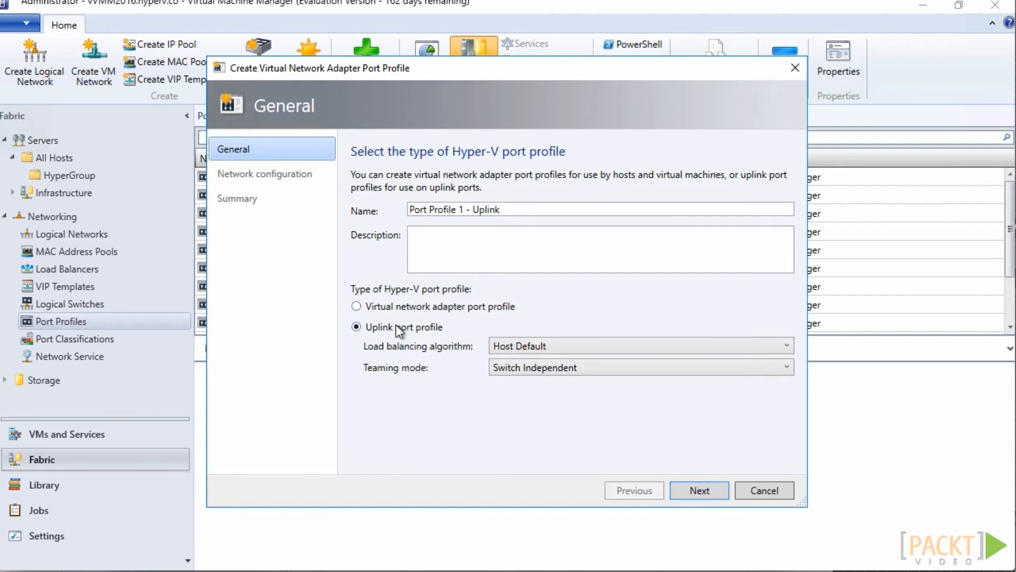
left_click(700, 490)
left_click(363, 231)
left_click(700, 490)
left_click(700, 491)
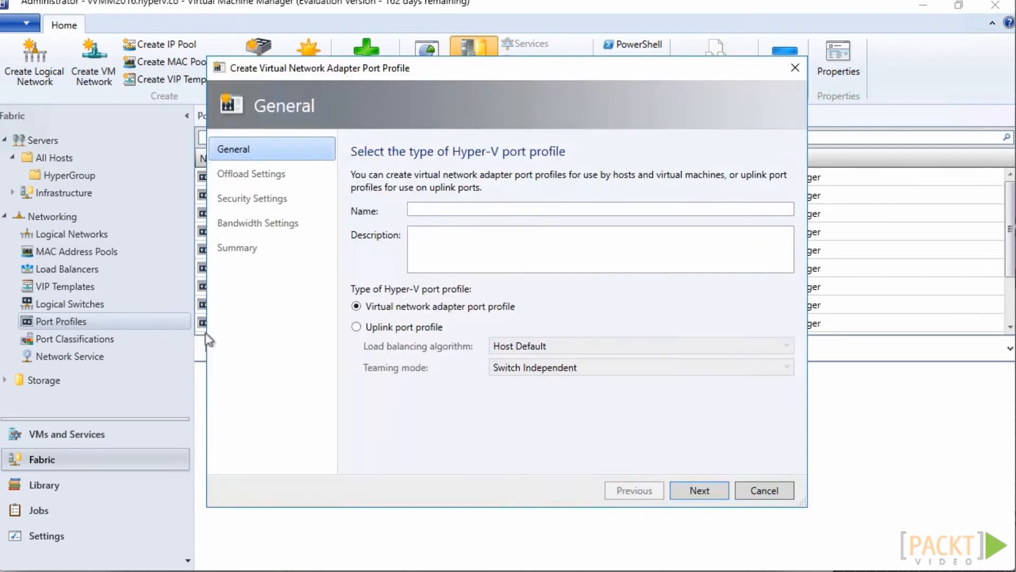
Create a virtual network adapter port profile named Port Profile 1 - Virtual with the default offload, security and bandwidth settings
left_click(484, 208)
type("Port Profile 1 - Virtual")
left_click(699, 490)
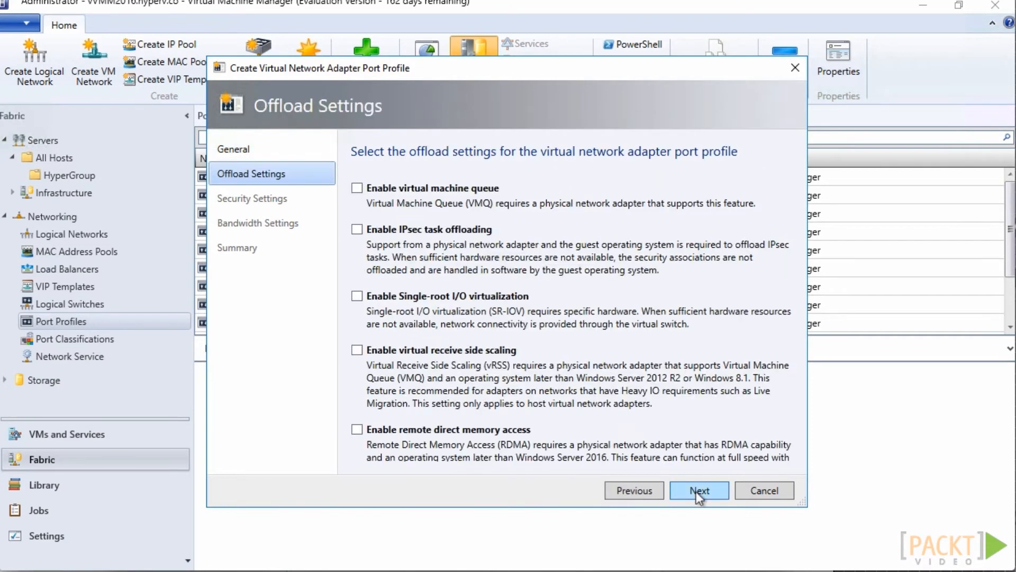
left_click(699, 490)
left_click(699, 490)
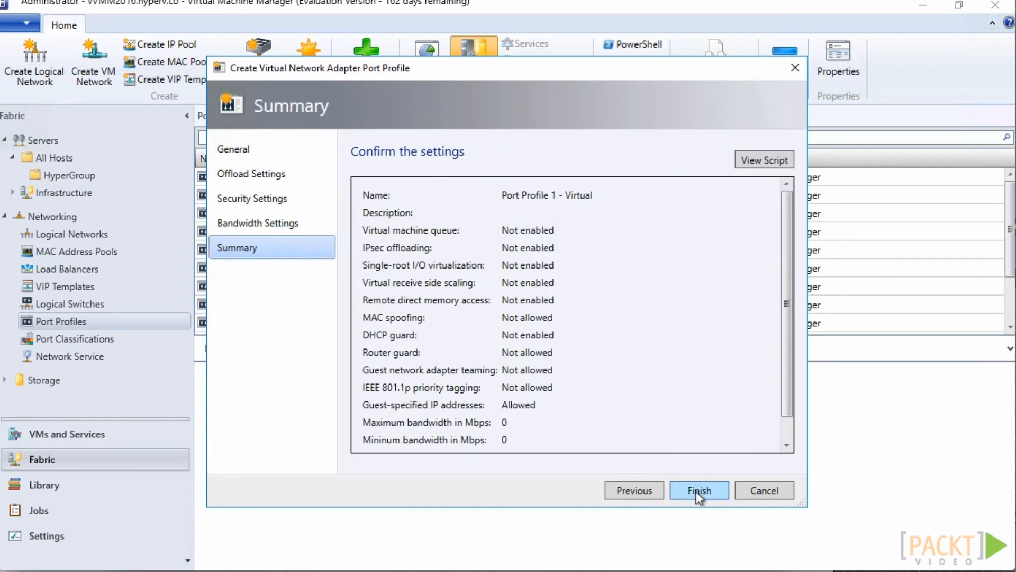
left_click(695, 491)
Create a port classification named Port Classification 1
right_click(164, 342)
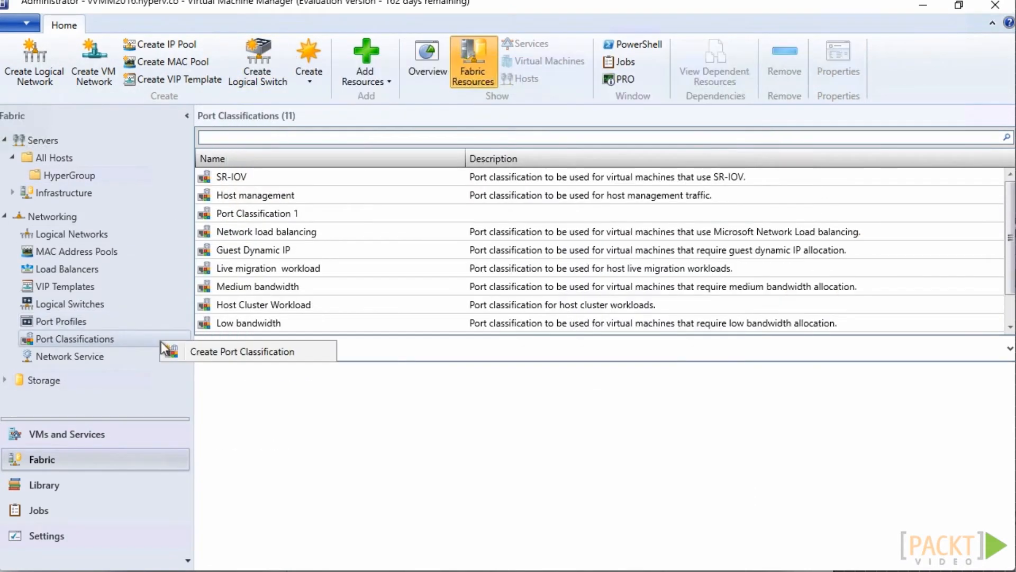
left_click(198, 354)
left_click(421, 123)
type("Port Classi")
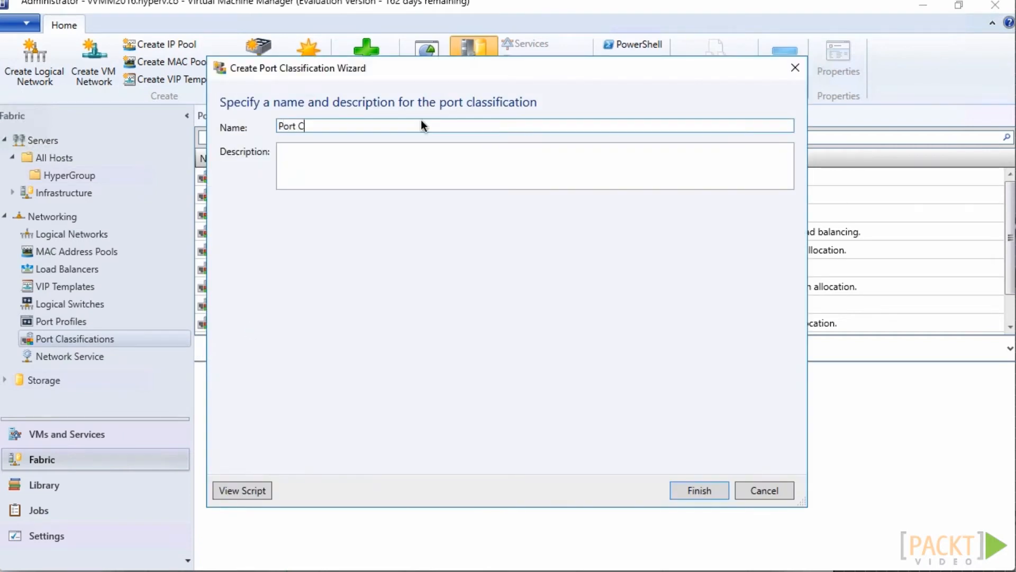
type("fication 1")
left_click(697, 488)
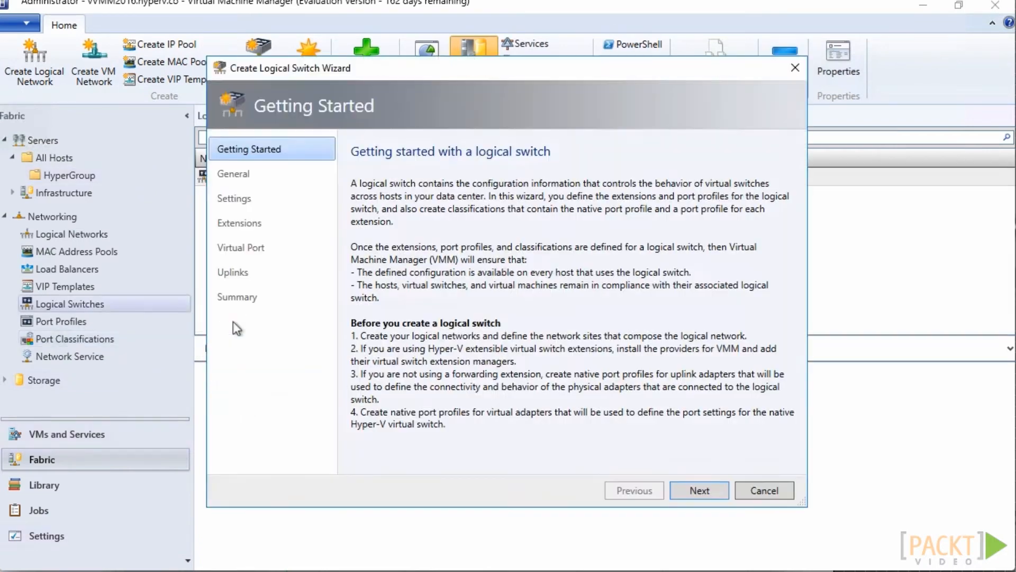
Name the new logical switch Logical Switch 1 with No Uplink Team, keeping the Weight bandwidth mode and the default extensions
left_click(692, 491)
type("Logical Switch 1")
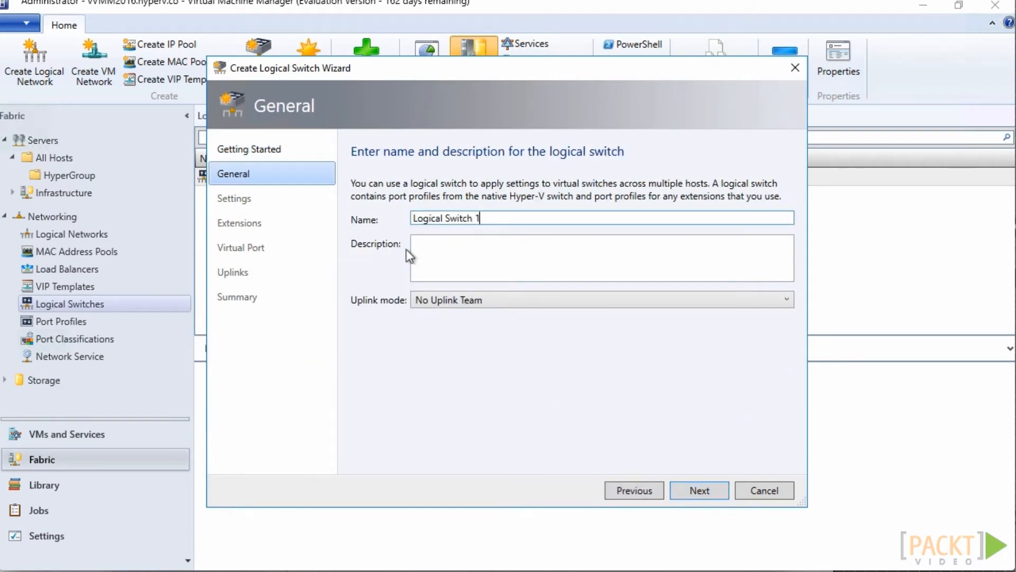
left_click(714, 492)
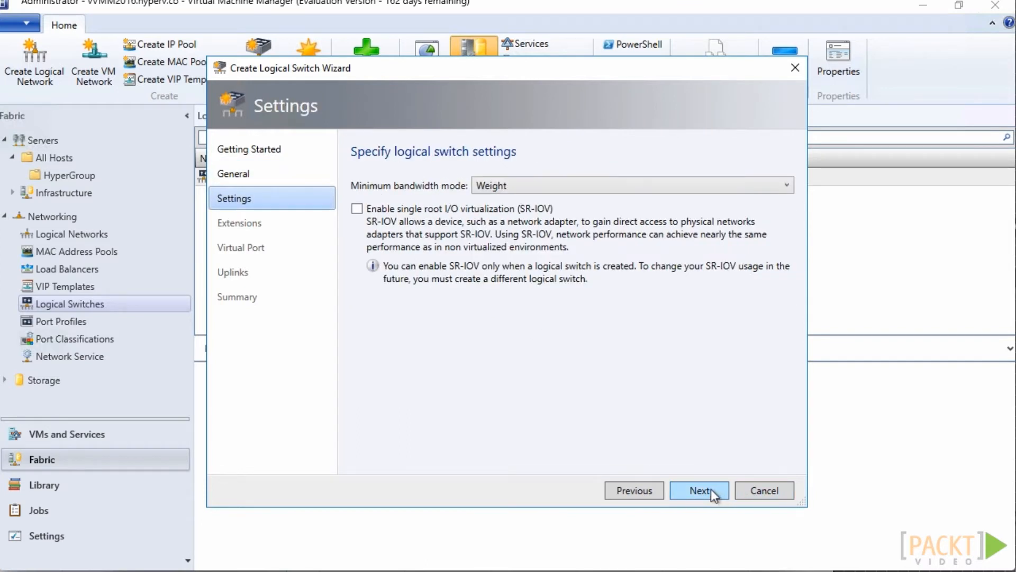
left_click(710, 489)
left_click(711, 488)
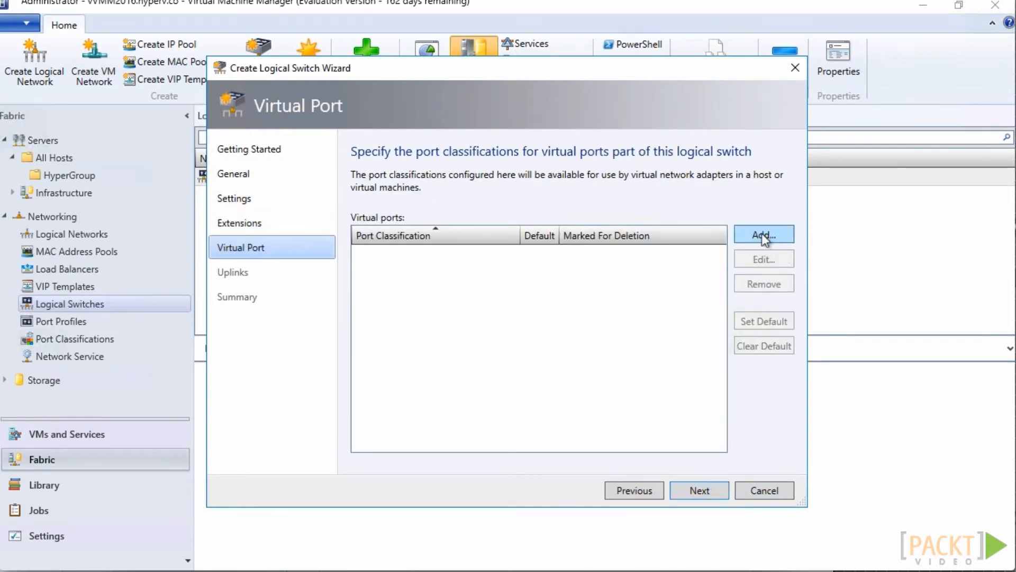
Add a virtual port to the logical switch using Port Classification 1 and the adapter port profile Port Profile 1 - Virtual
left_click(762, 234)
left_click(700, 155)
left_click(396, 174)
left_click(643, 517)
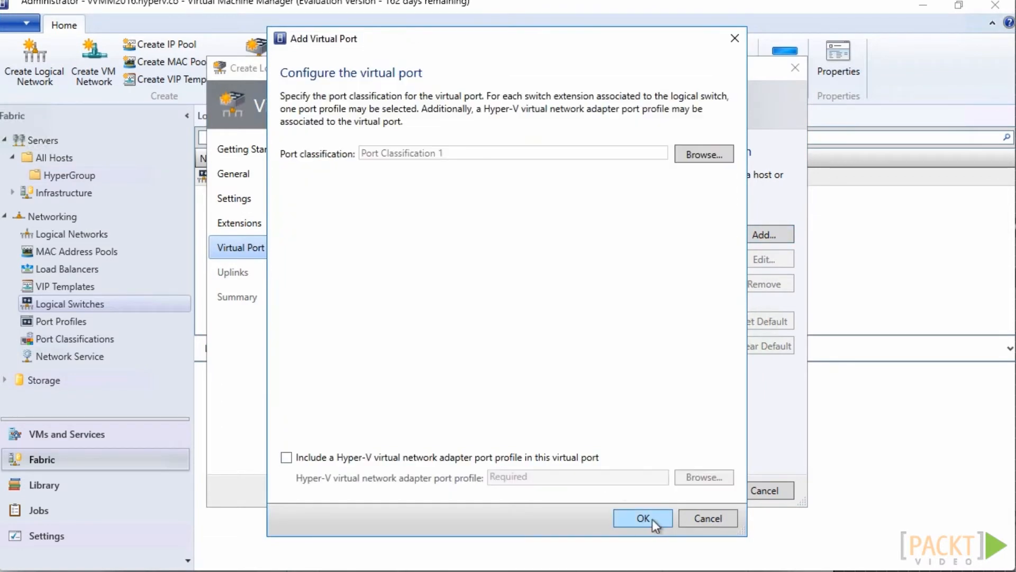
left_click(286, 457)
left_click(691, 478)
scroll(403, 296, "down", 1)
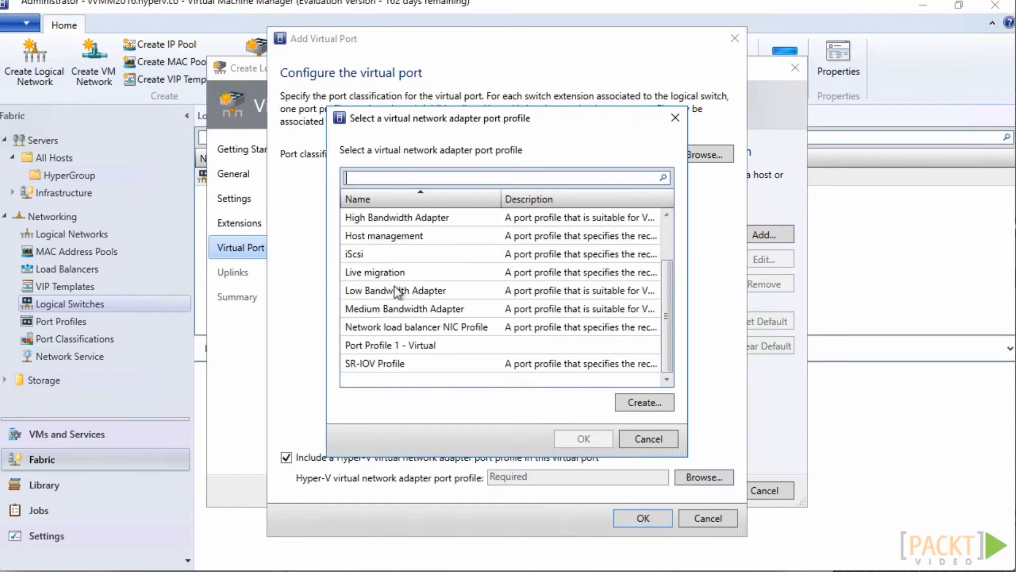
left_click(419, 347)
left_click(583, 438)
left_click(643, 518)
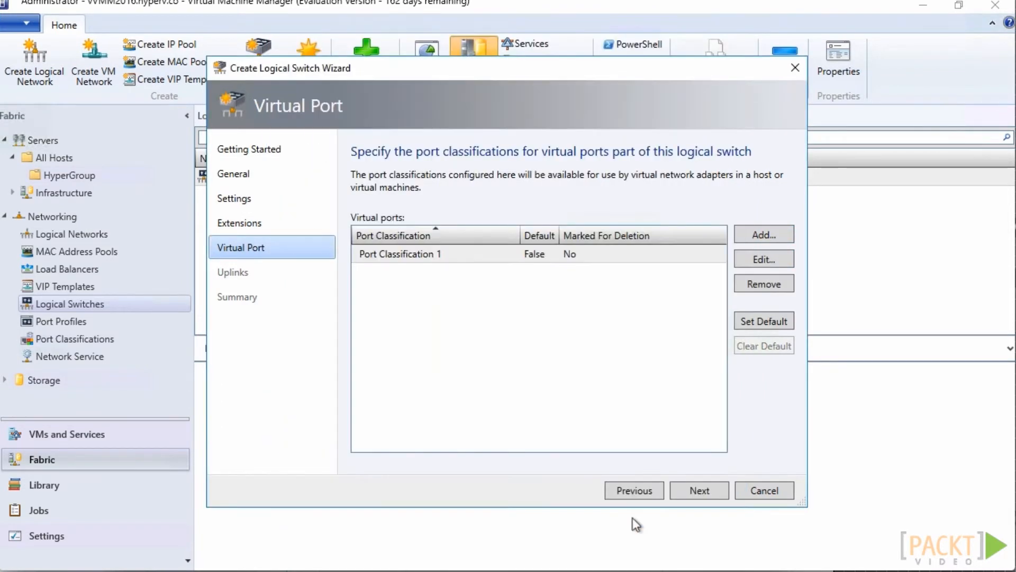
Add the existing uplink port profile Port Profile 1 - Uplink to the logical switch
left_click(698, 490)
left_click(376, 155)
left_click(428, 194)
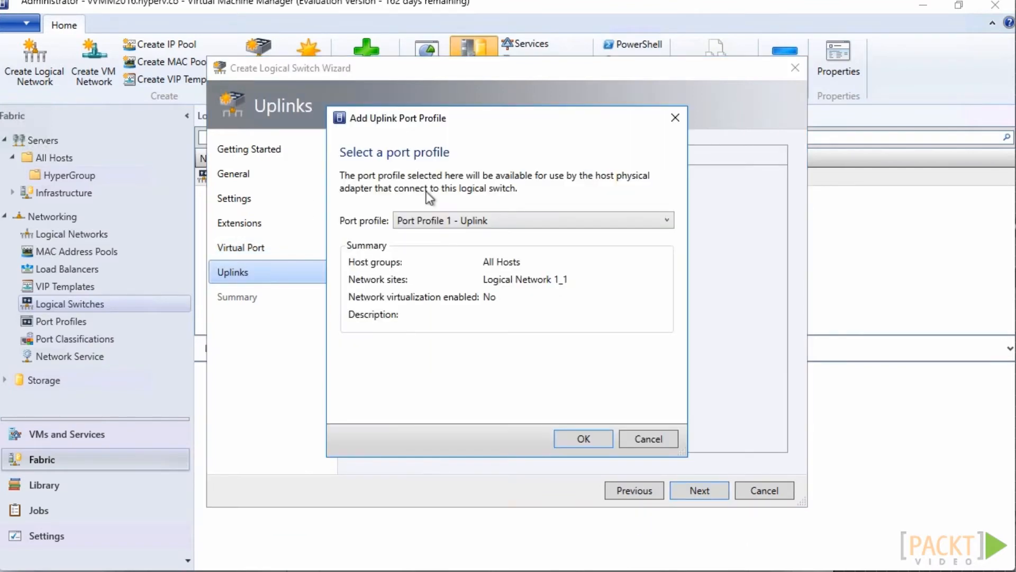
left_click(582, 375)
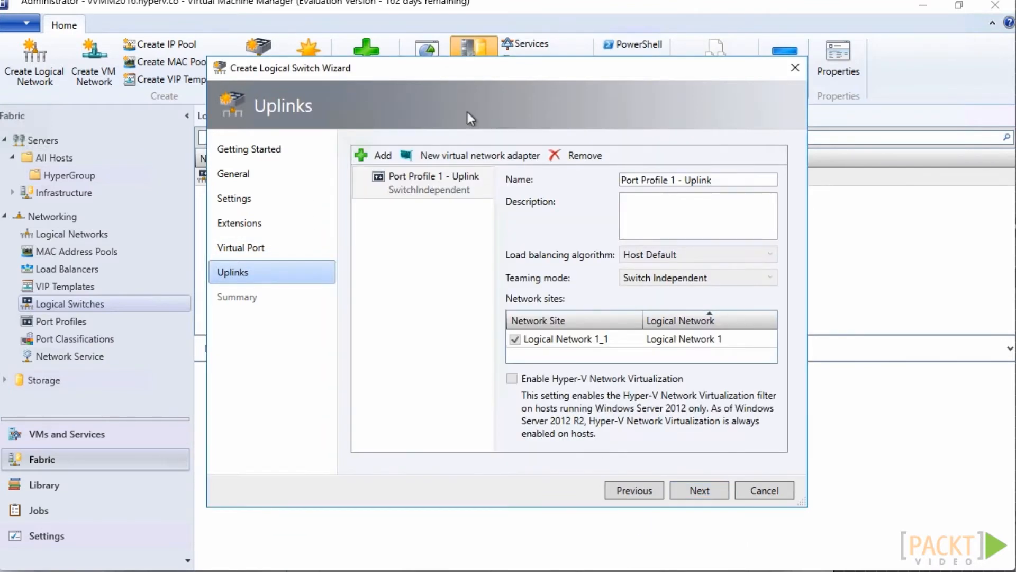
Add a virtual network adapter named VMM Logical Network 1 to the uplink and continue the logical switch wizard
left_click(449, 157)
left_click(575, 178)
type("VMM Logical Network 1")
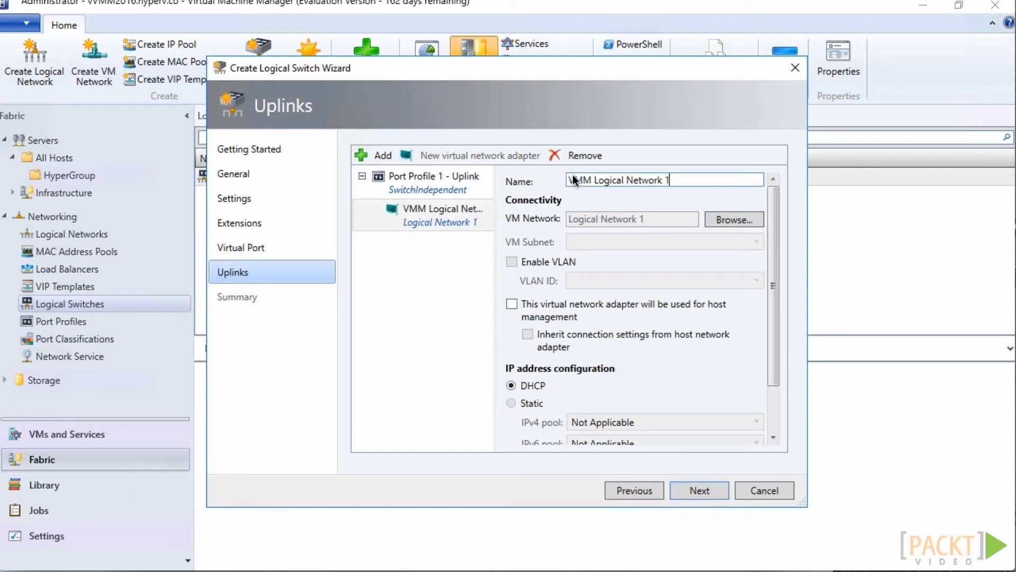
left_click(699, 491)
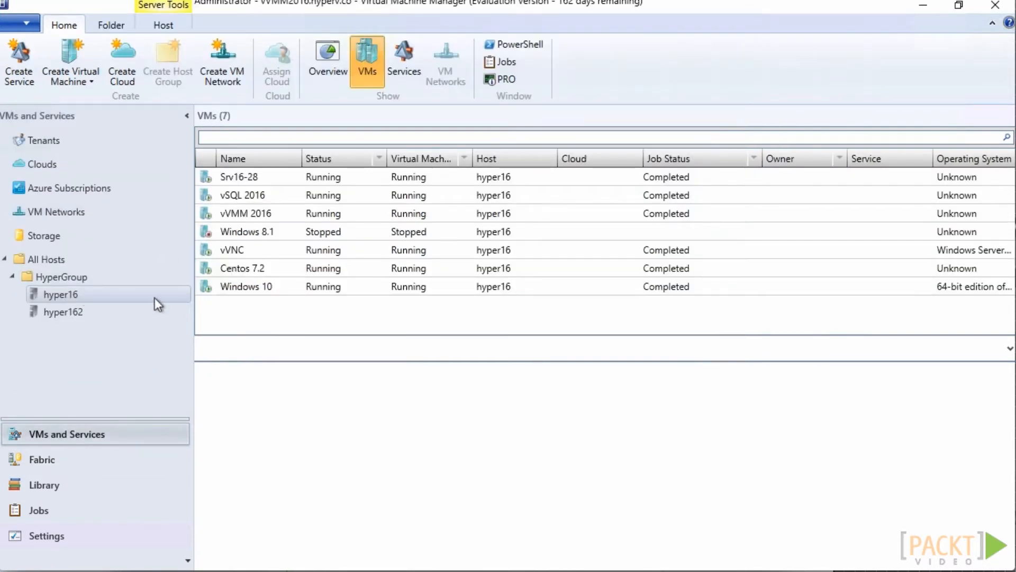
Examine the logical network connectivity of the Ethernet 3 adapter in the hardware properties of hosts hyper16 and hyper162
right_click(154, 297)
left_click(201, 361)
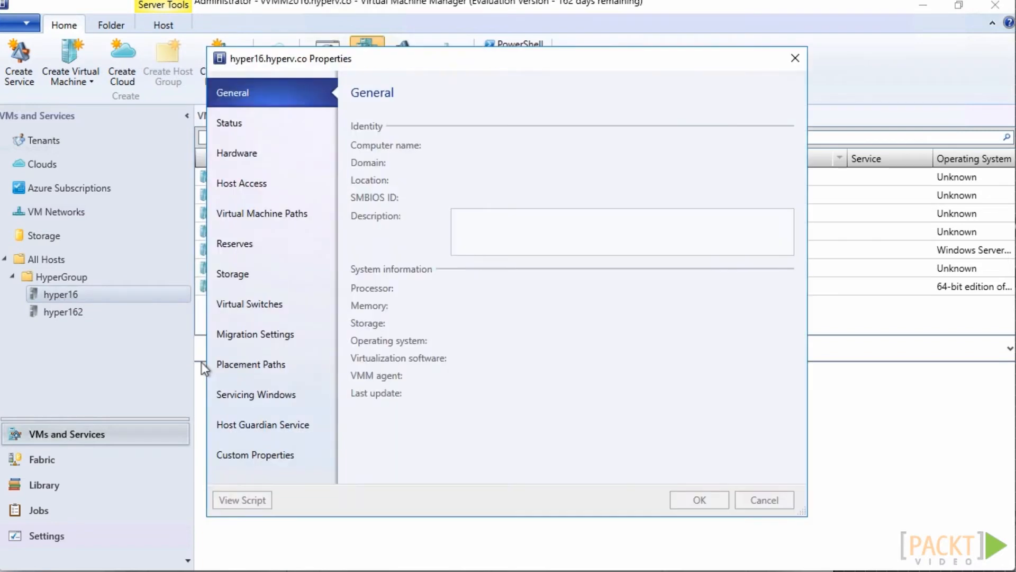
left_click(239, 158)
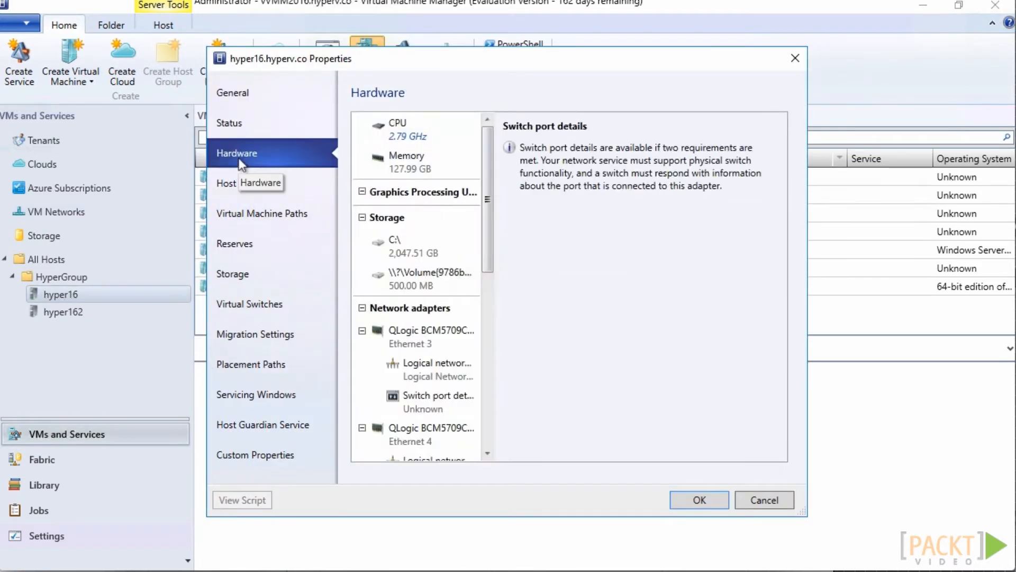
scroll(423, 317, "down", 2)
left_click(437, 272)
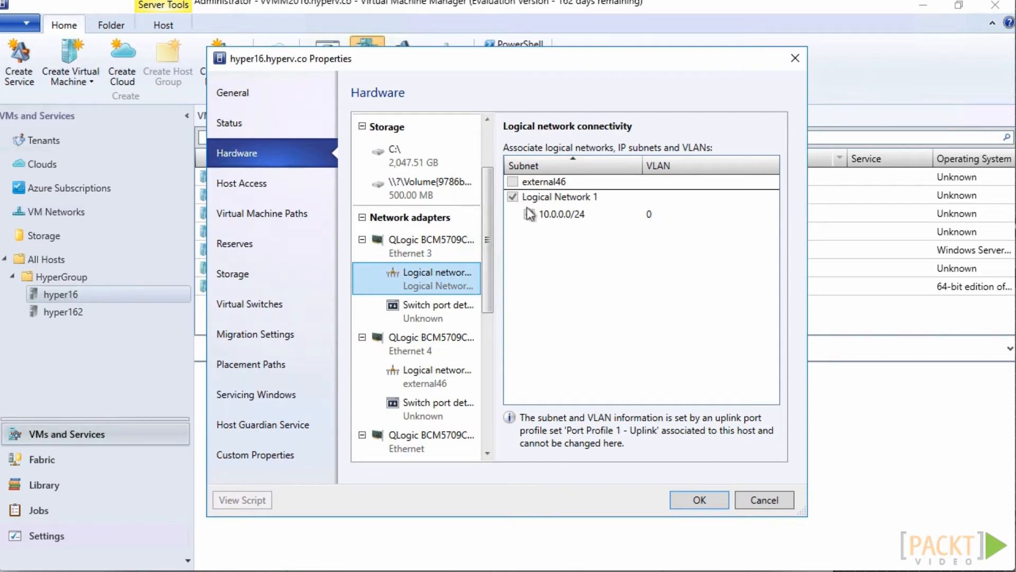
left_click(697, 500)
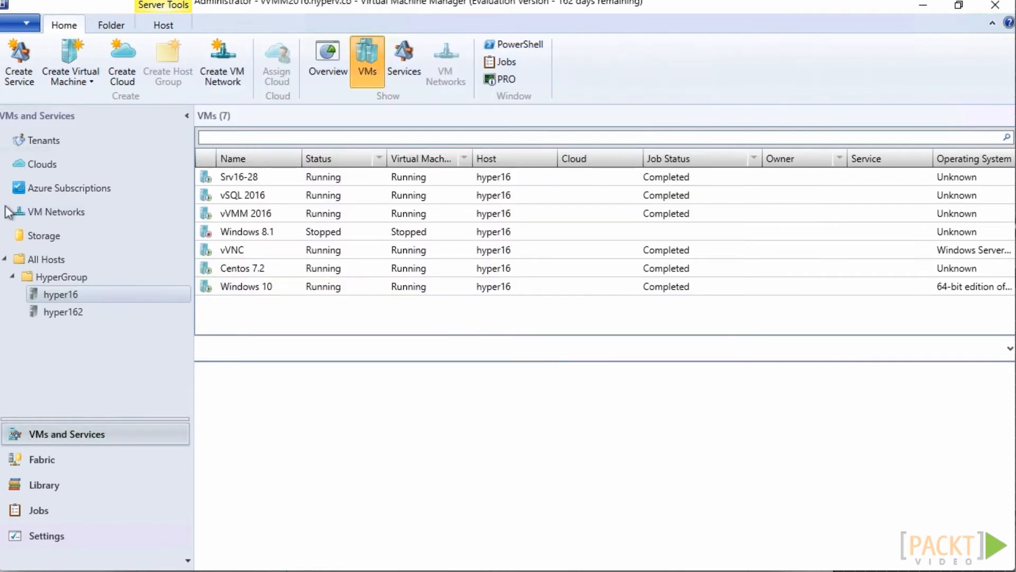
right_click(104, 312)
left_click(139, 358)
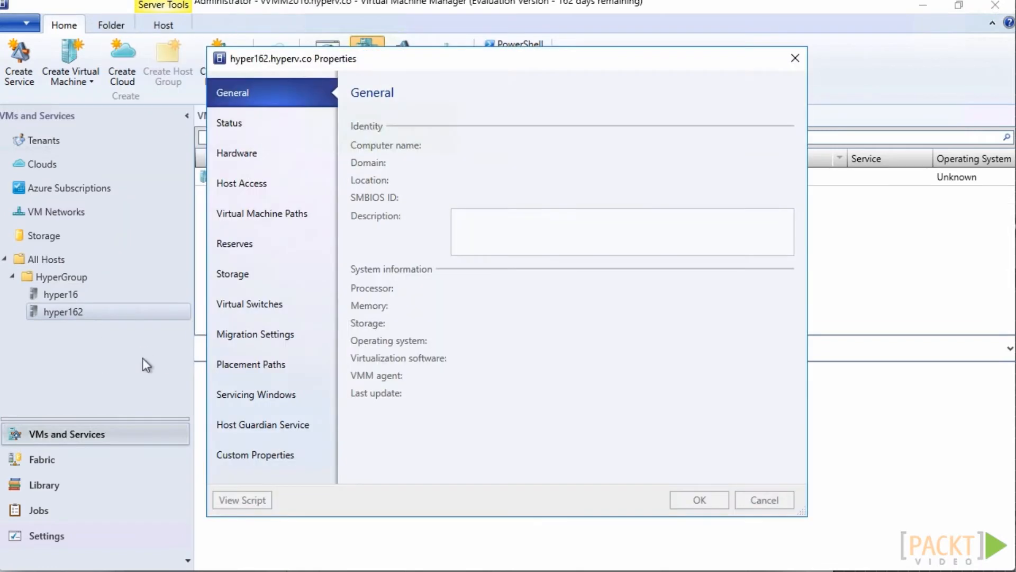
left_click(245, 163)
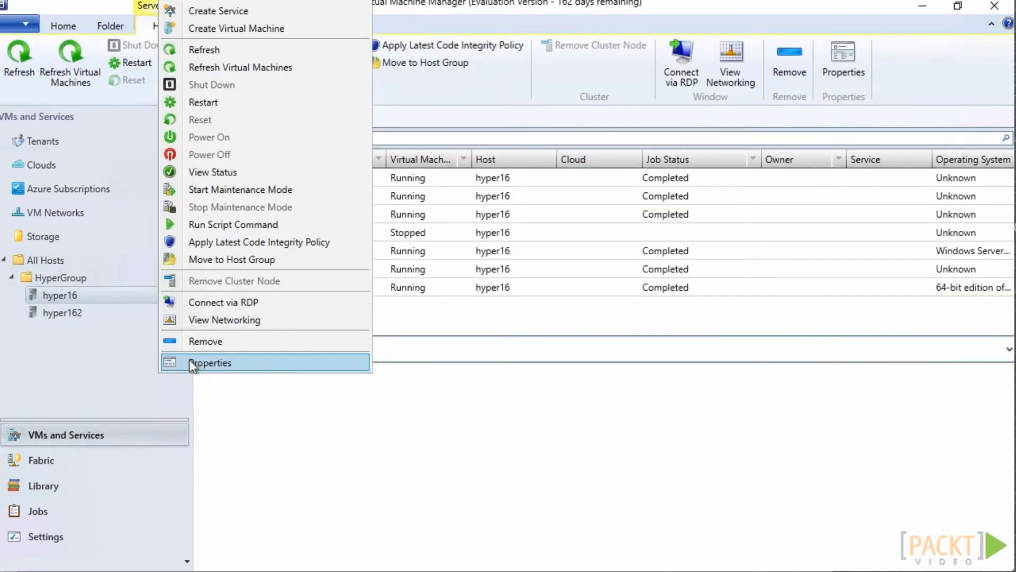
Add a new logical switch based on Logical Switch 1 to the virtual switches of host hyper16
left_click(191, 354)
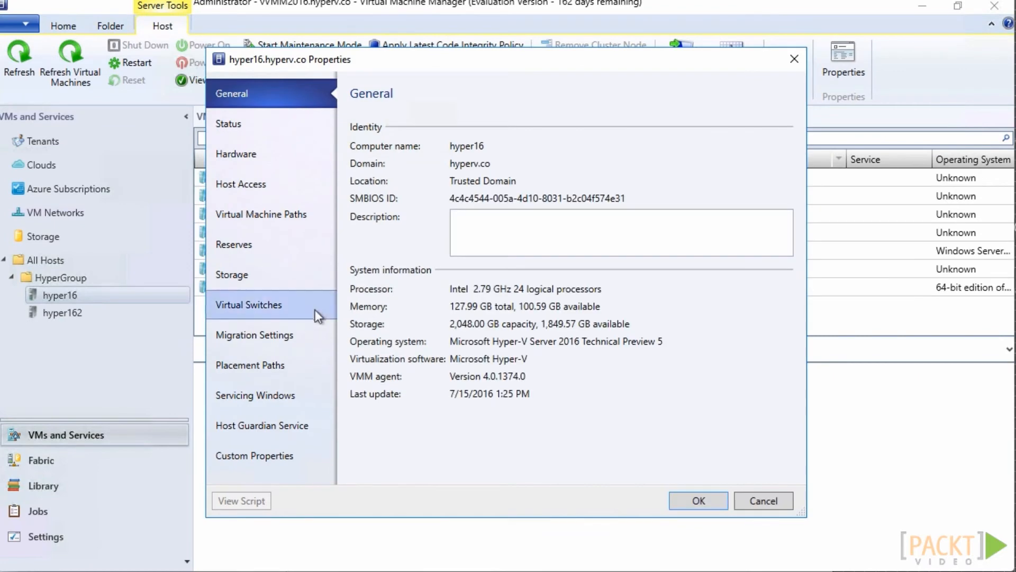
left_click(307, 303)
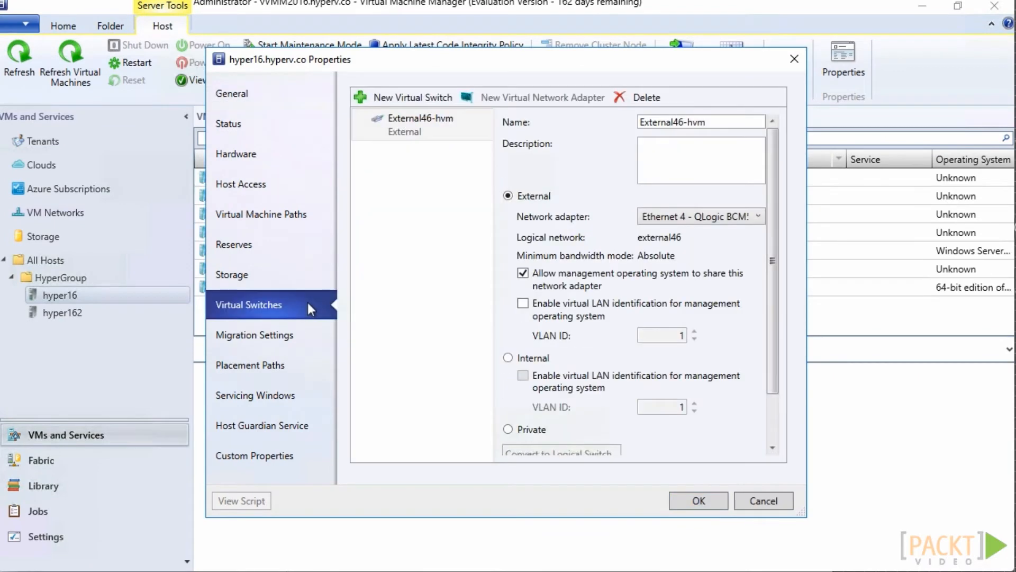
left_click(409, 96)
left_click(411, 117)
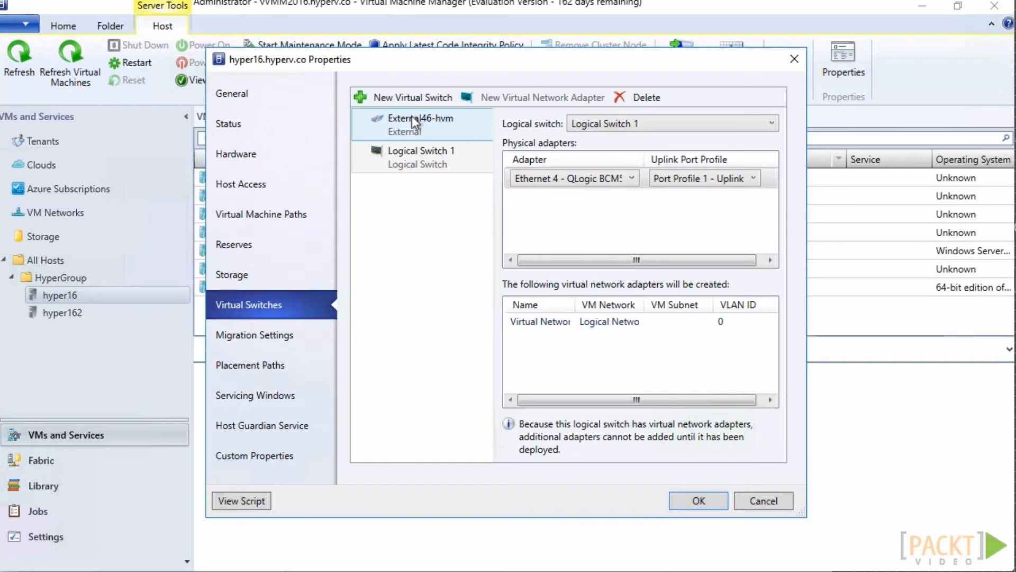
Assign the Ethernet 3 adapter with Port Profile 1 - Uplink to the host's new logical switch and apply the changes
left_click(632, 179)
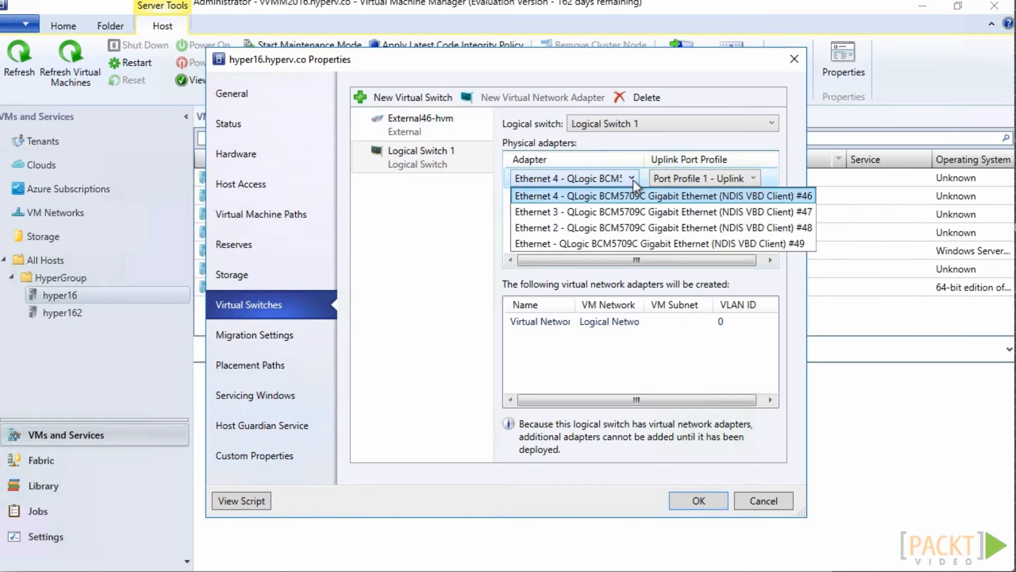
left_click(635, 212)
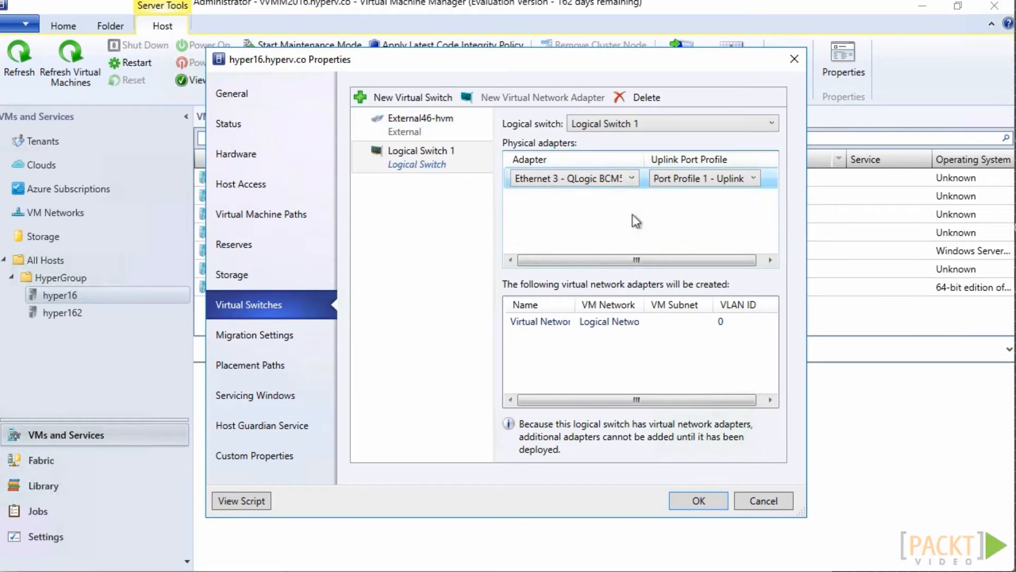
left_click(694, 179)
left_click(693, 179)
left_click(700, 500)
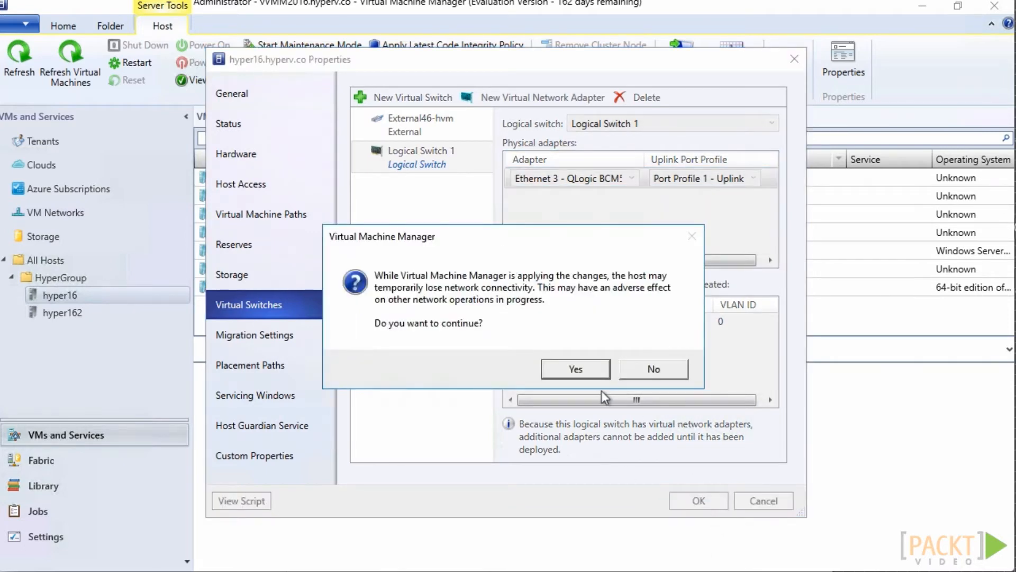
left_click(575, 370)
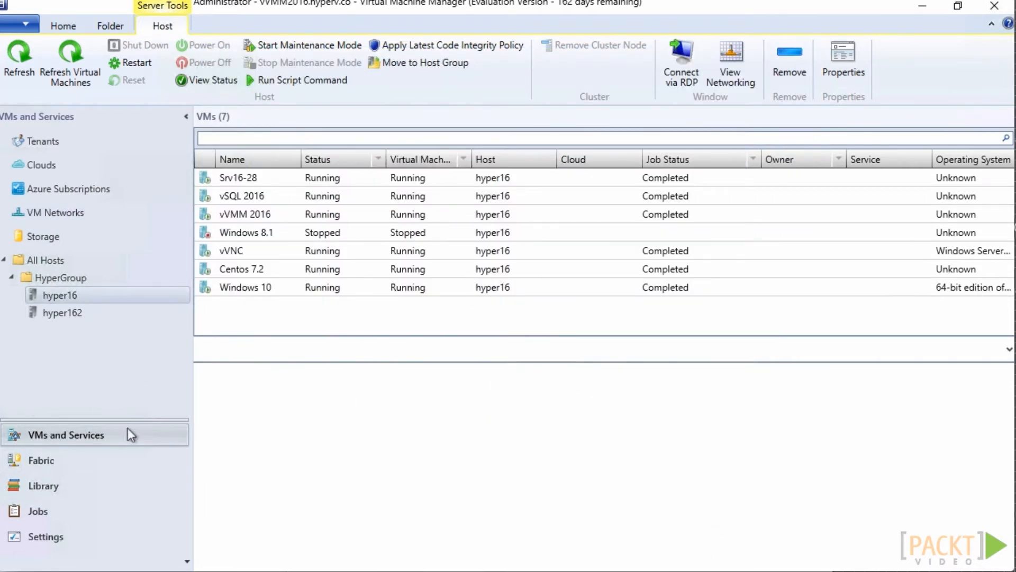
Add a new logical switch based on Logical Switch 1 to host hyper162, using its Ethernet 3 adapter with Port Profile 1 - Uplink
left_click(147, 317)
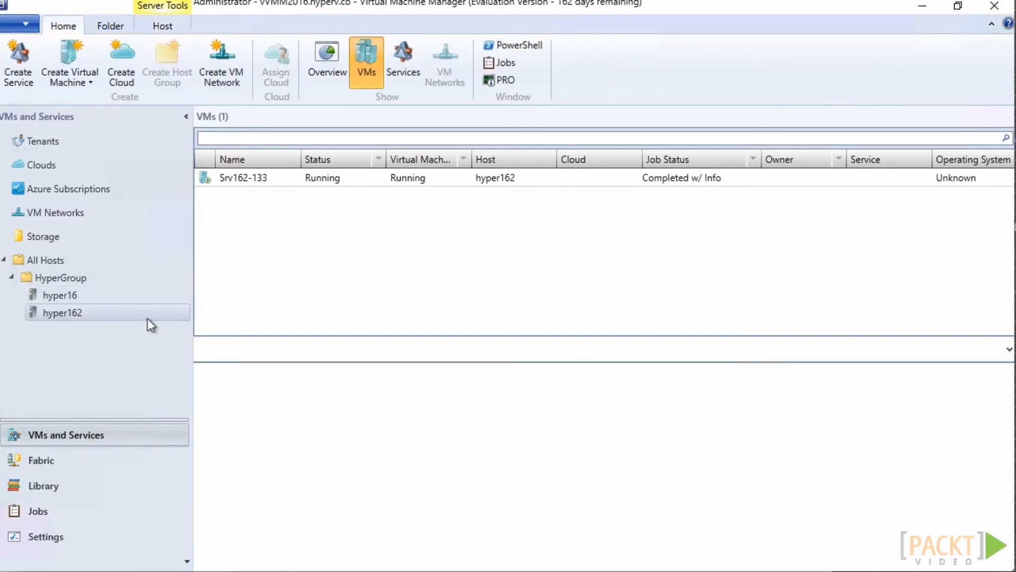
right_click(147, 317)
left_click(188, 364)
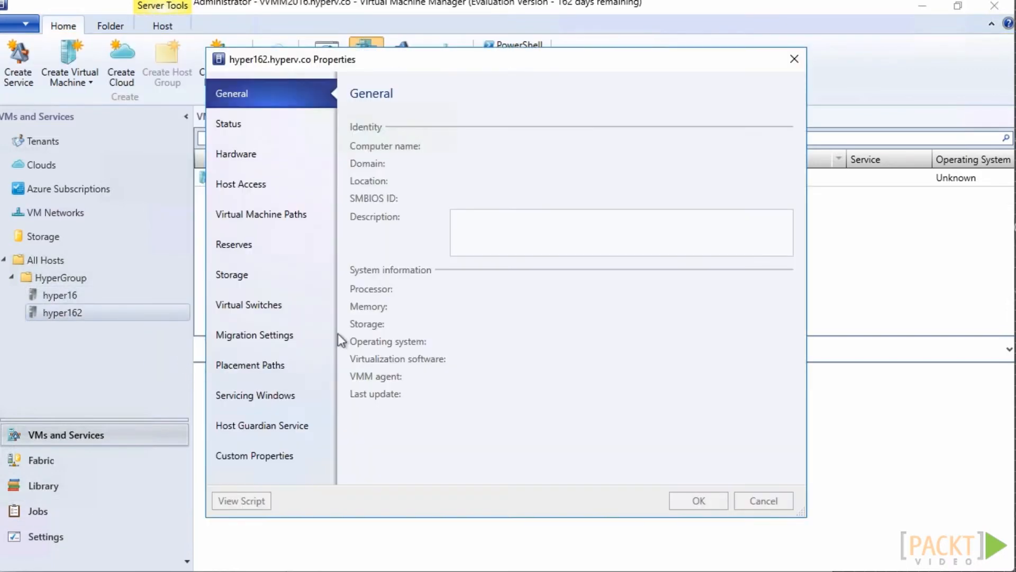
left_click(291, 303)
left_click(405, 96)
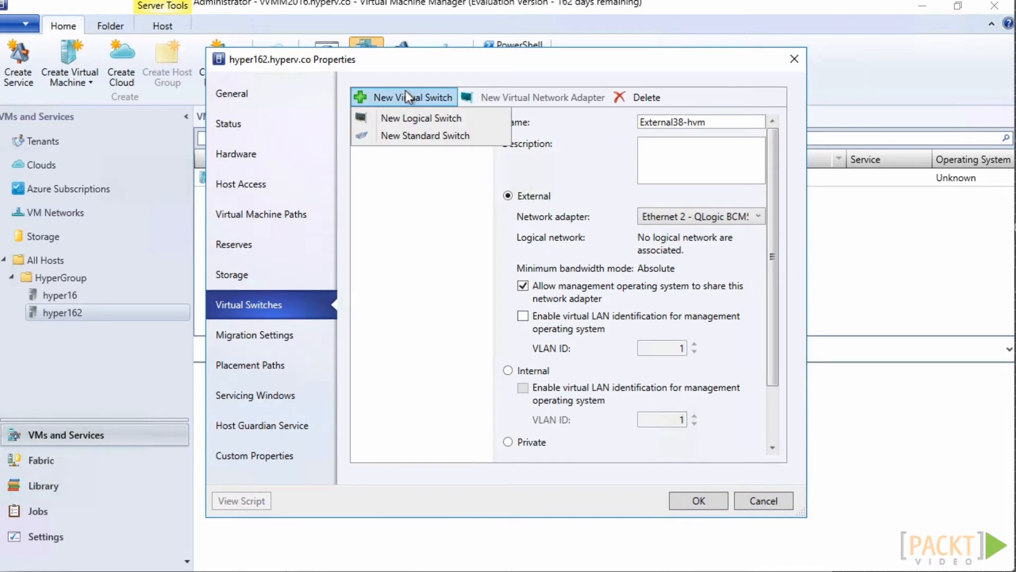
left_click(408, 119)
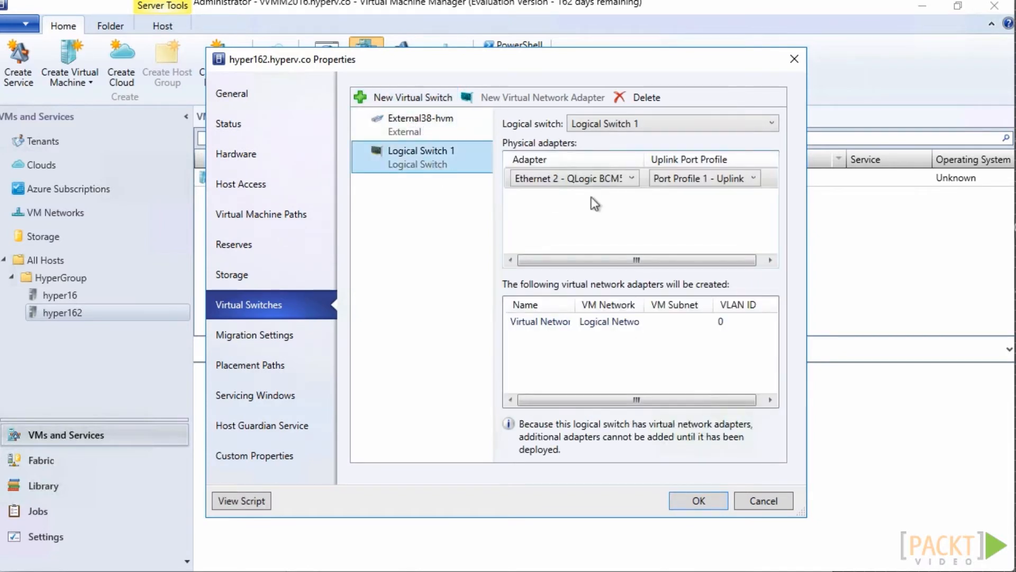
left_click(631, 180)
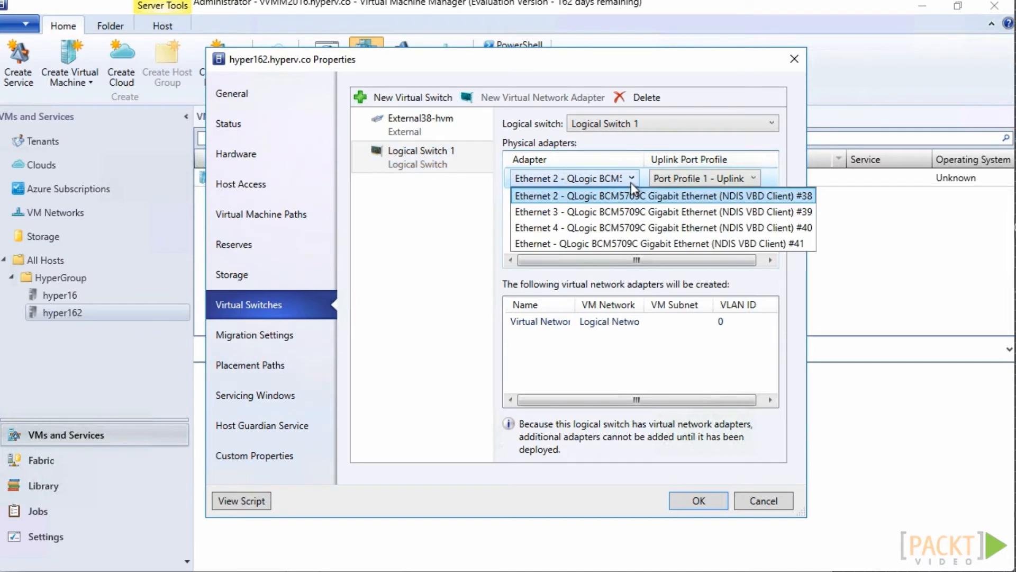
left_click(632, 211)
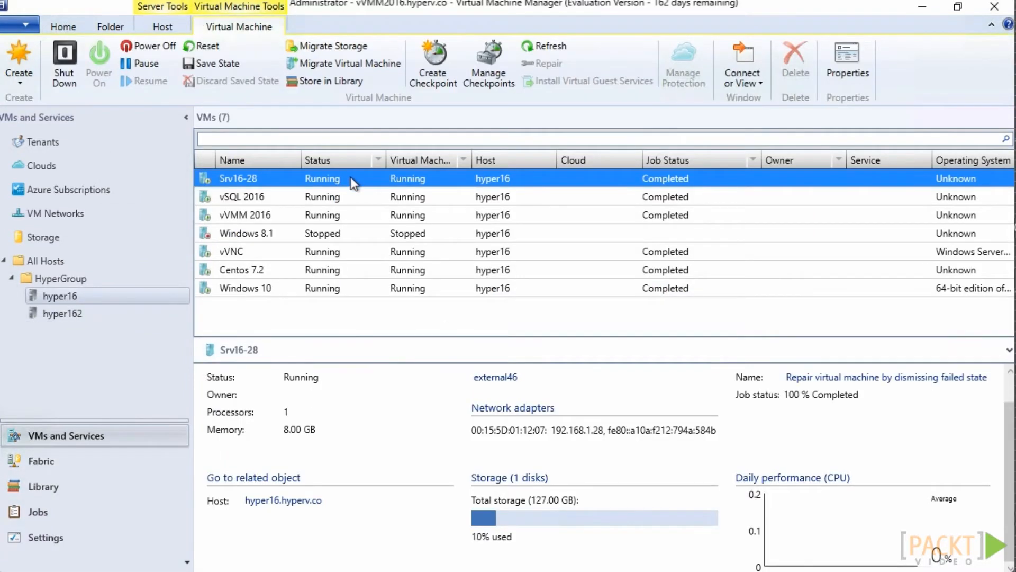
Add a second network adapter to the hardware configuration of virtual machine Srv16-28 on host hyper16
right_click(350, 178)
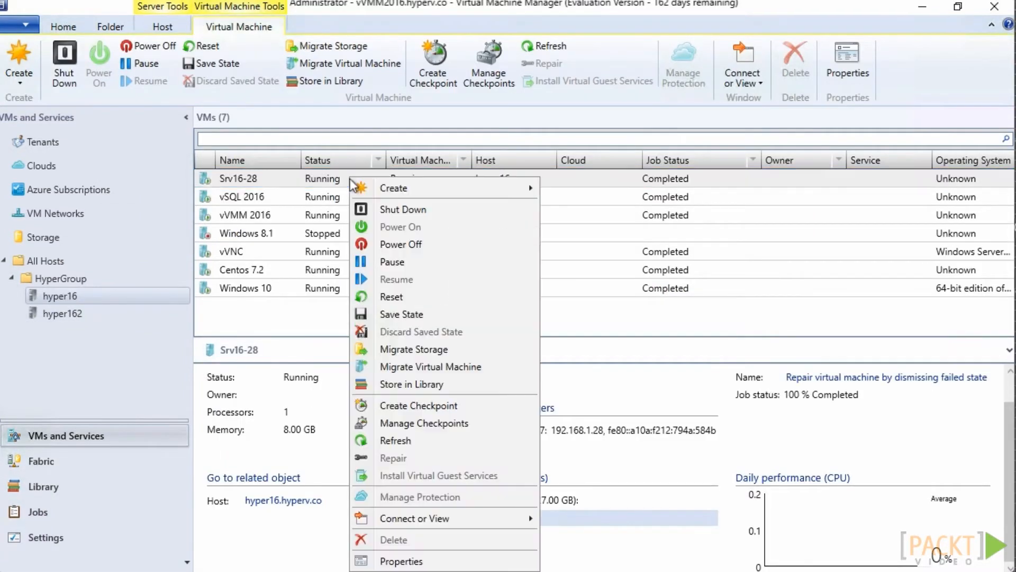
left_click(408, 557)
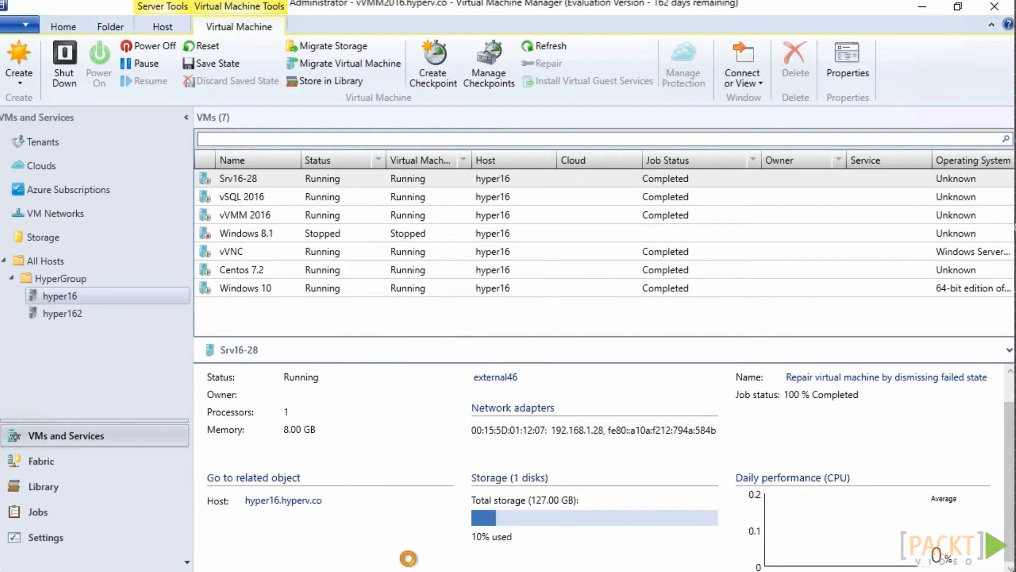
left_click(230, 104)
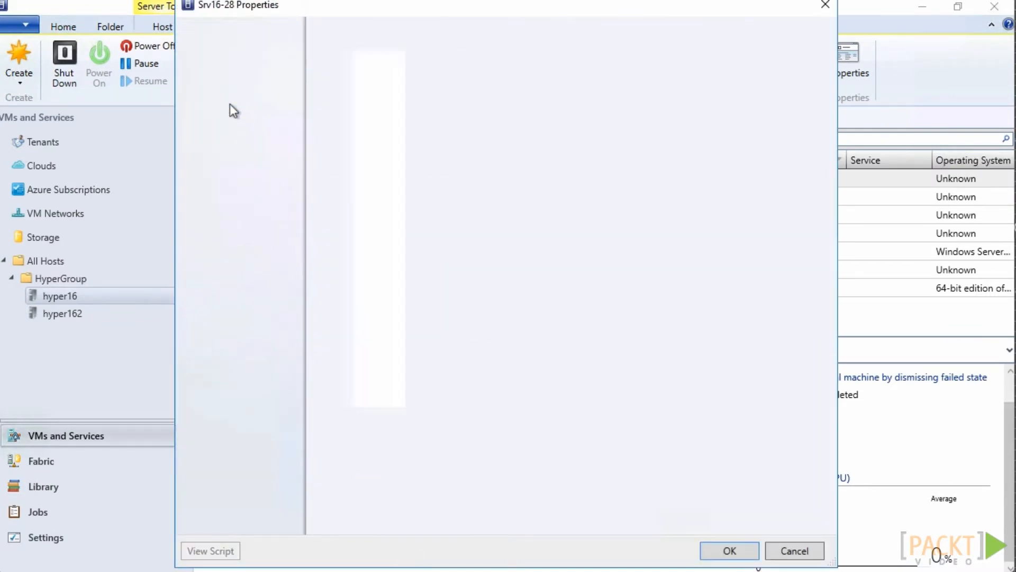
left_click(386, 266)
left_click(392, 40)
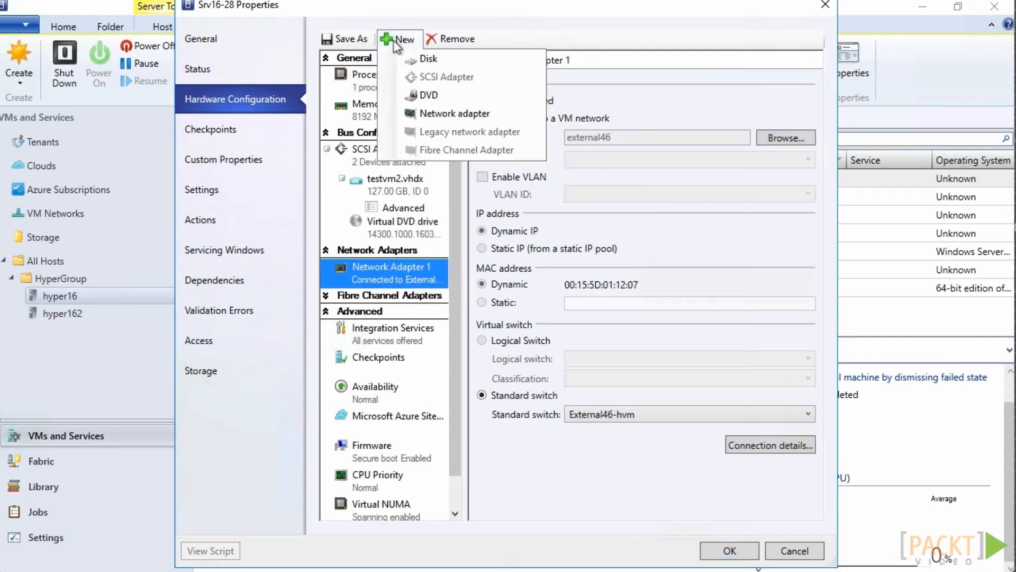
left_click(447, 115)
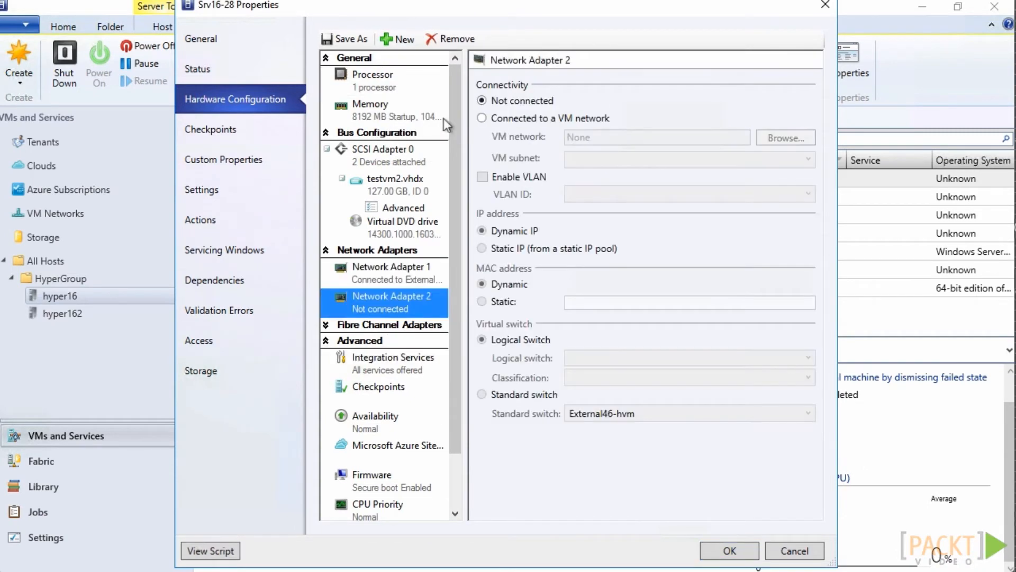
Connect Srv16-28's new network adapter to the VM network Logical Network 1 and save the properties
left_click(482, 117)
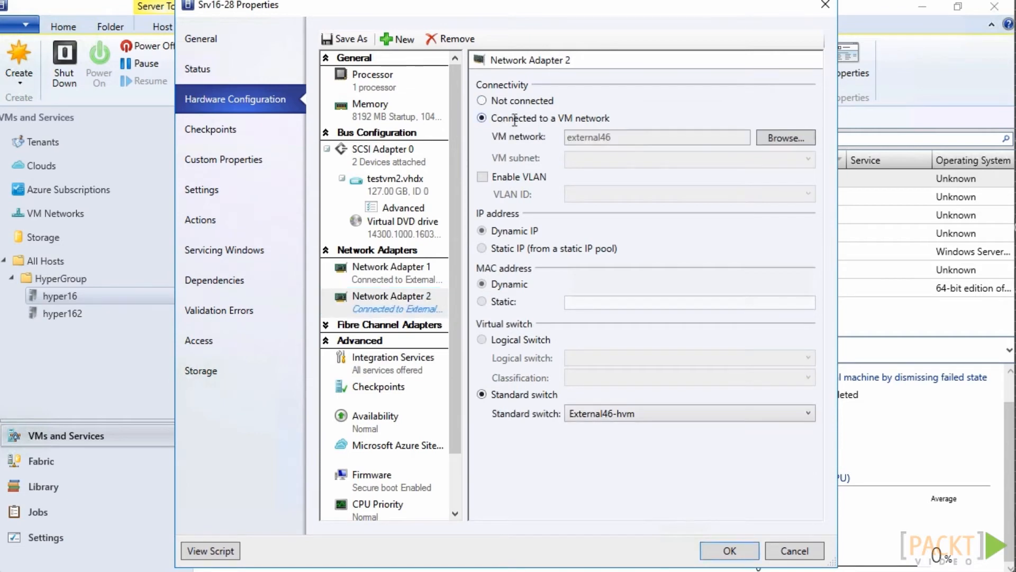
left_click(783, 142)
left_click(404, 254)
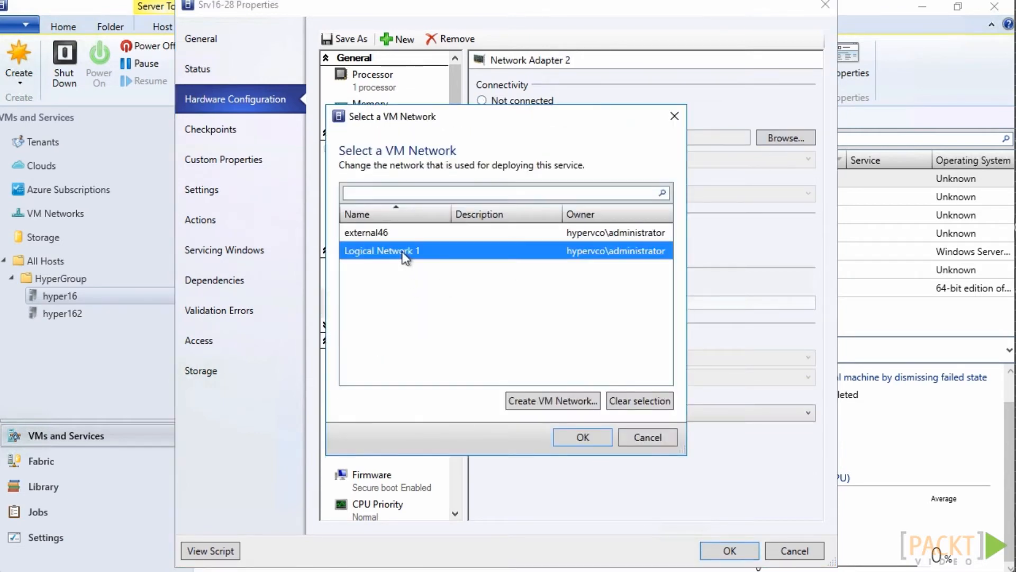
left_click(565, 436)
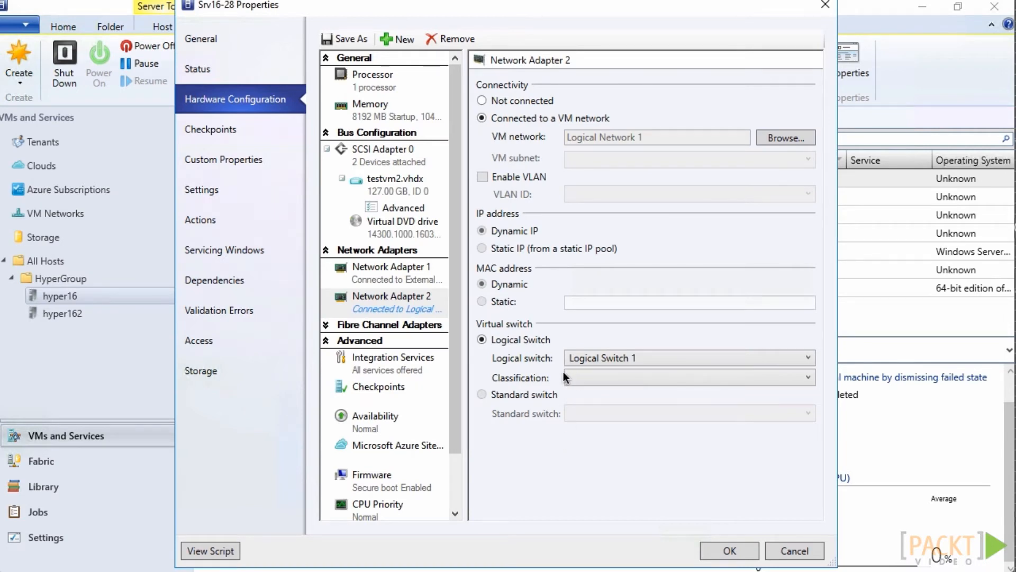
left_click(729, 551)
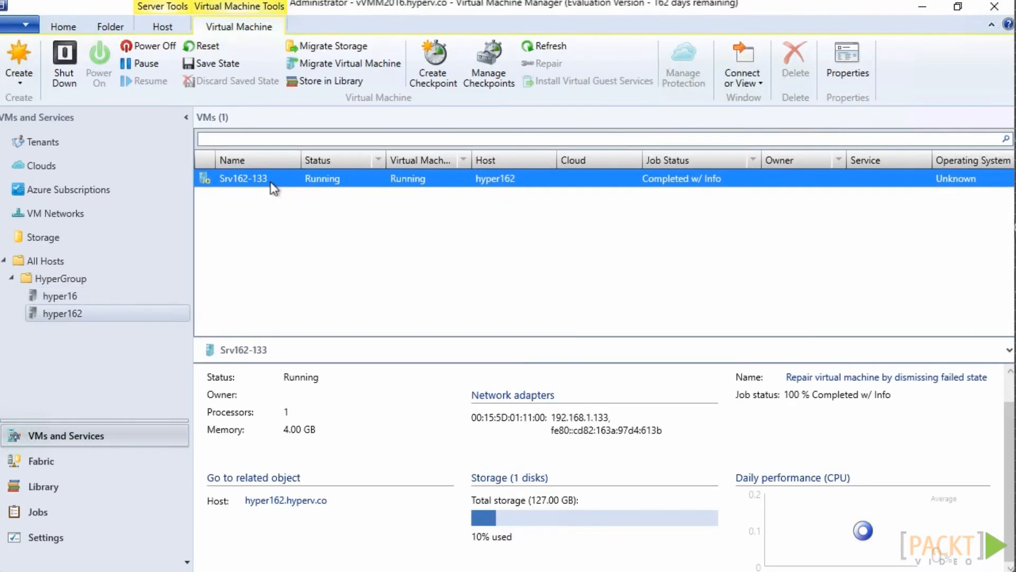
Add a second network adapter to the hardware configuration of virtual machine Srv162-133 on host hyper162
right_click(272, 185)
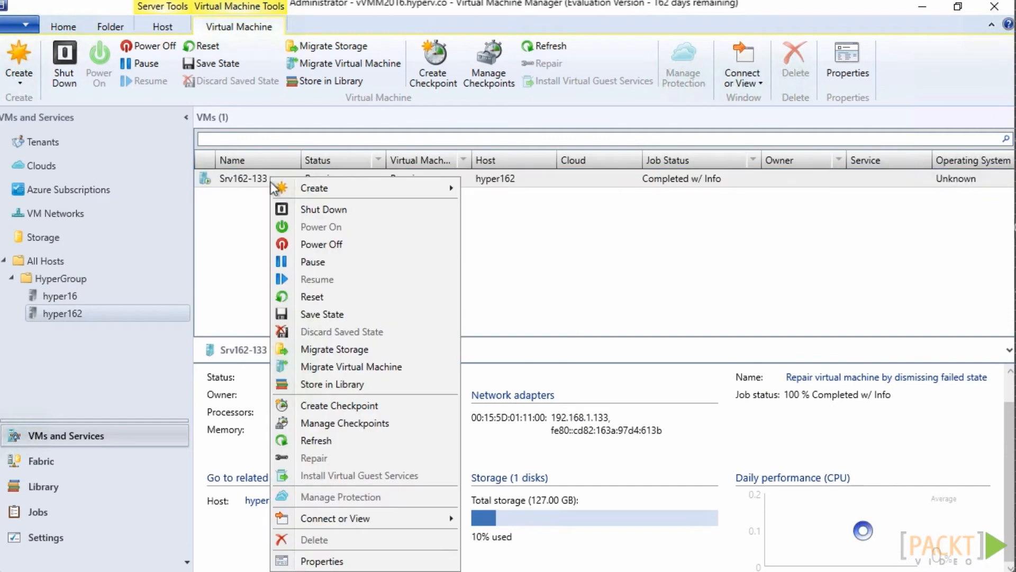
left_click(334, 560)
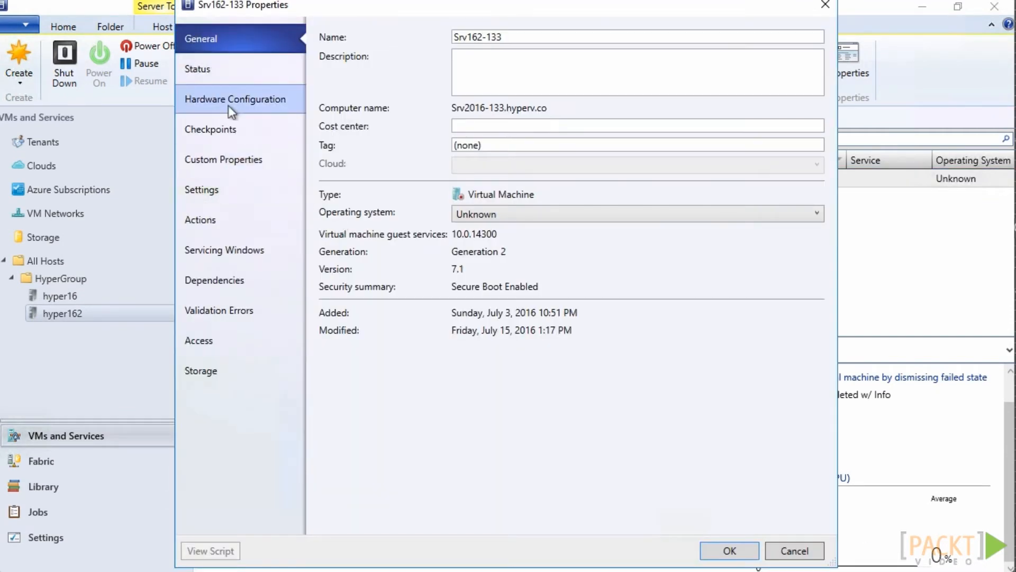
left_click(228, 106)
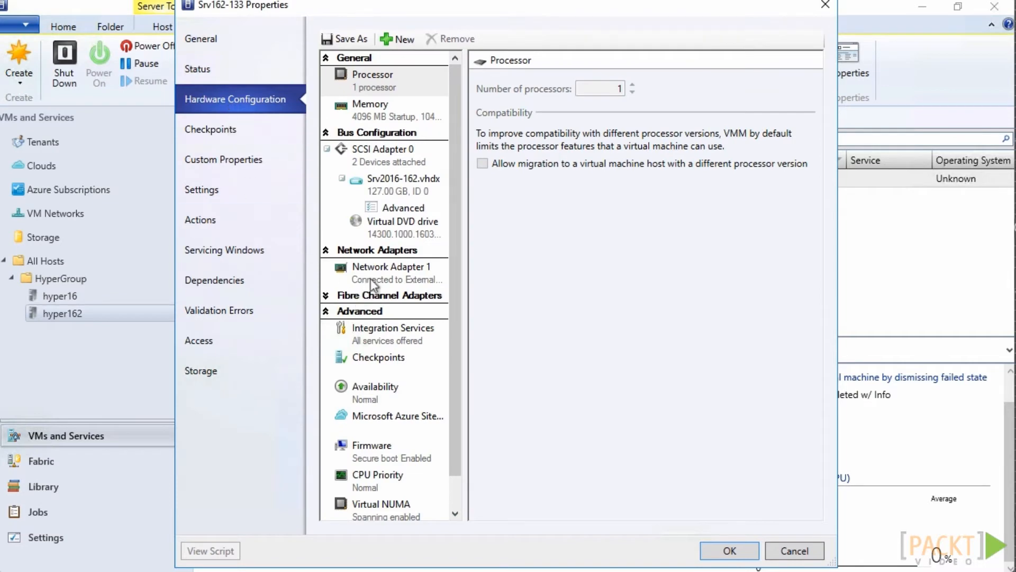
left_click(372, 275)
left_click(397, 42)
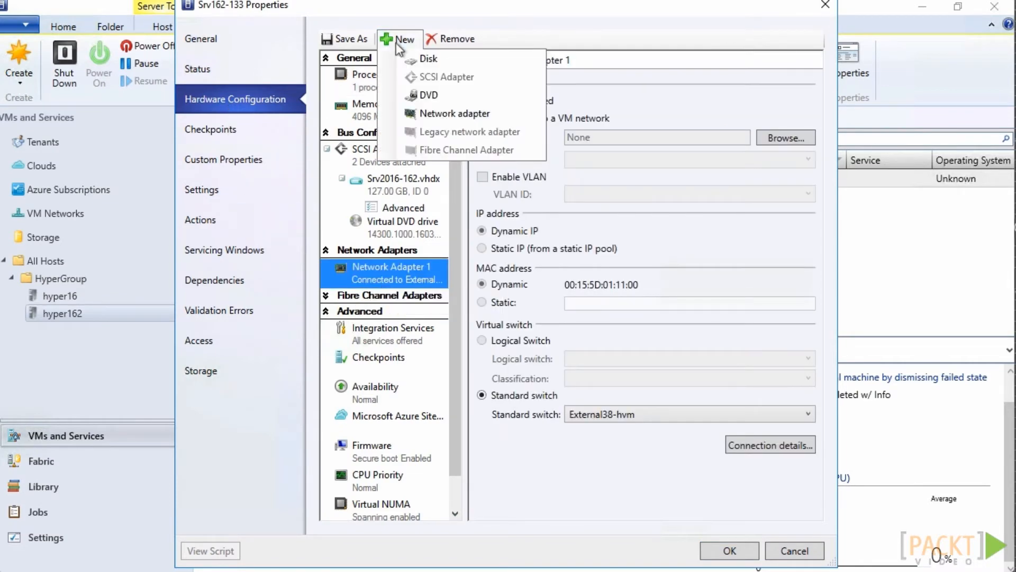
left_click(425, 112)
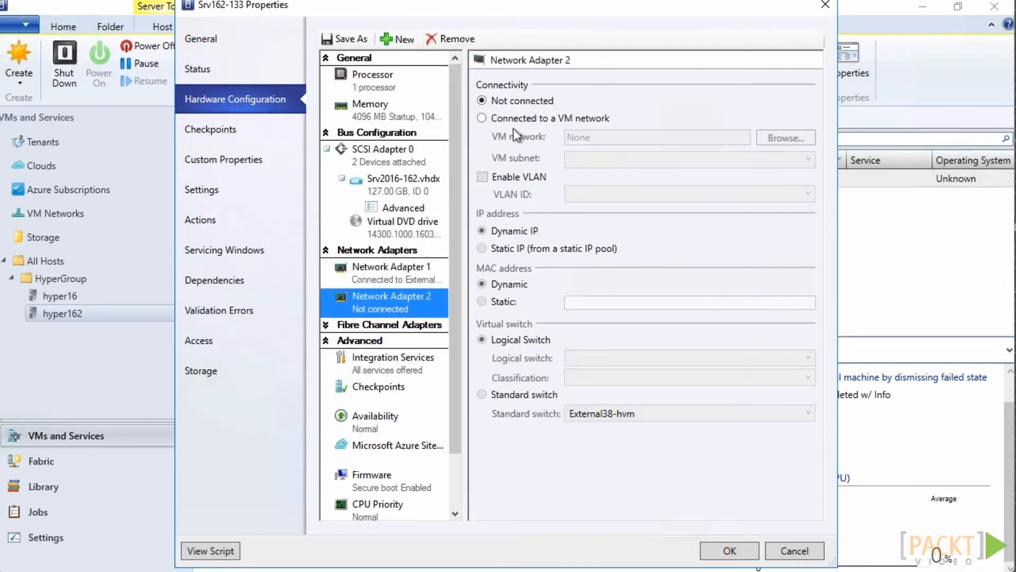
Connect Srv162-133's new network adapter to the VM network Logical Network 1 and save the properties
left_click(482, 118)
left_click(786, 137)
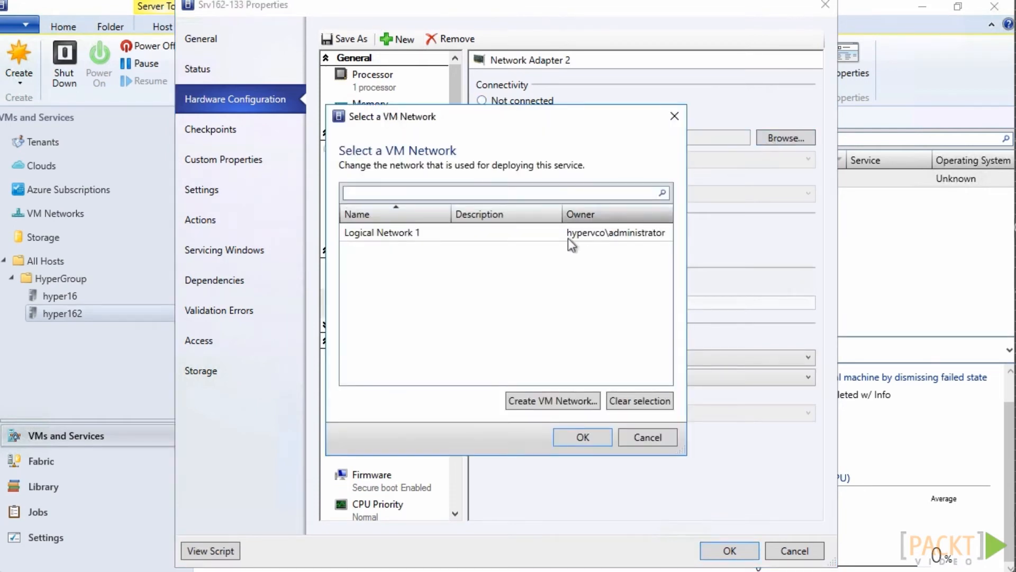
left_click(417, 234)
left_click(584, 438)
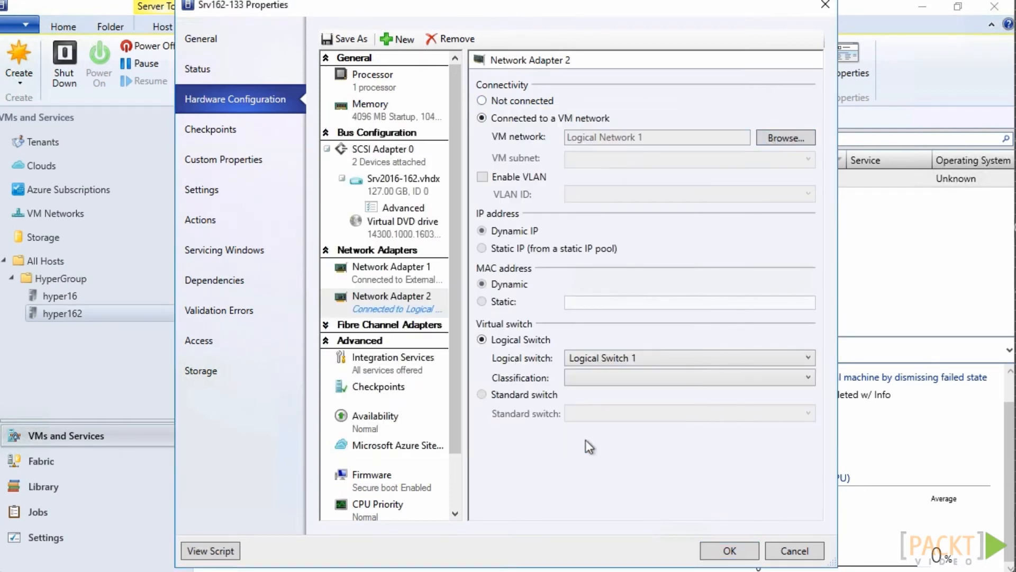
left_click(729, 551)
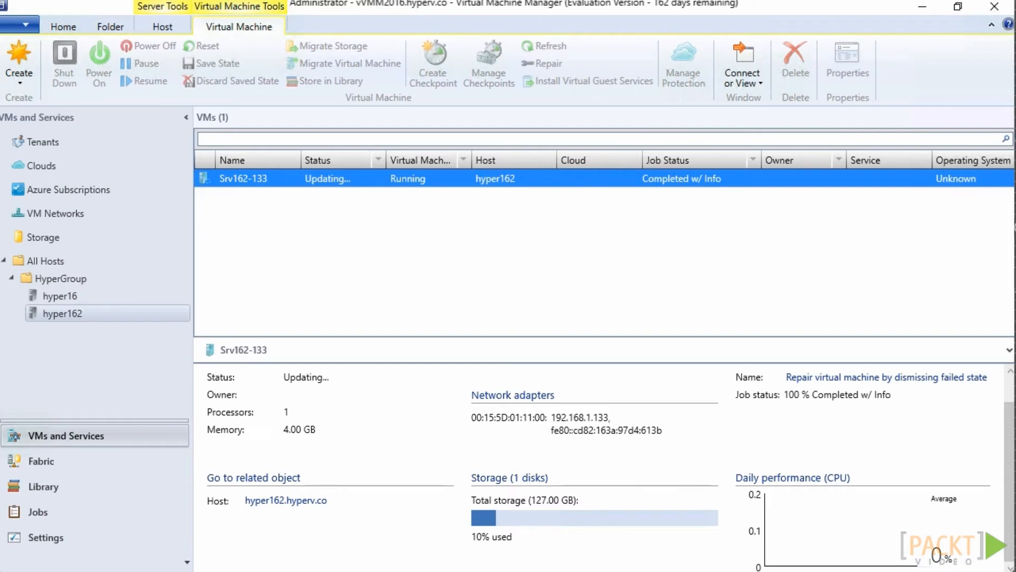
Connect to virtual machine Srv162-133 via console and sign in with the account password
right_click(266, 177)
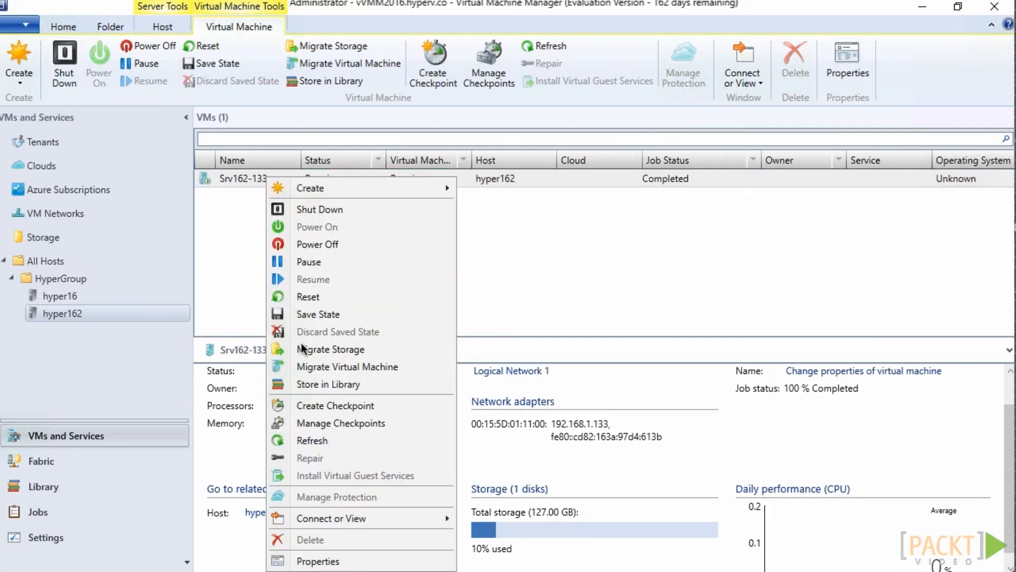
mouse_move(436, 523)
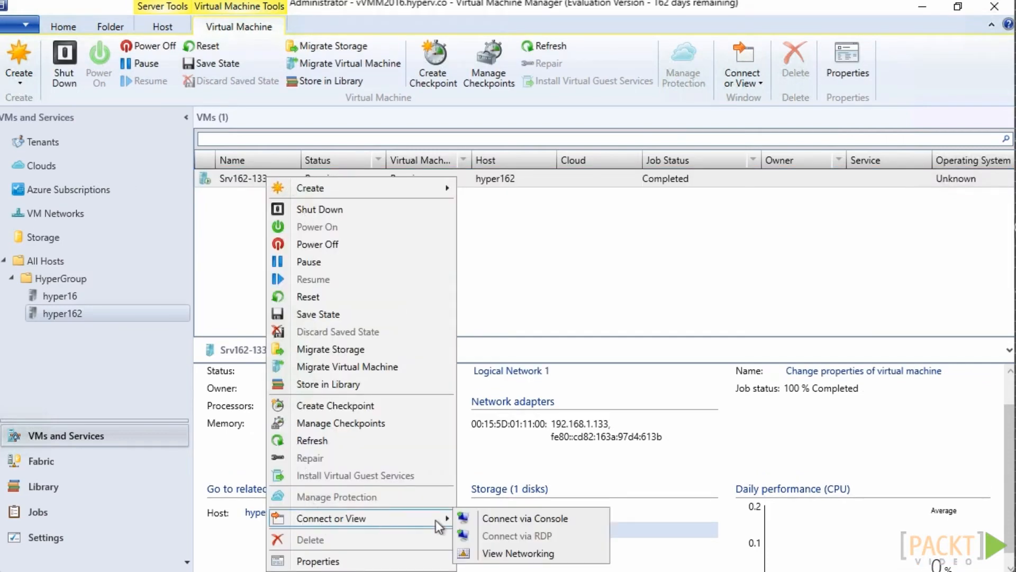
left_click(487, 518)
type("••••••")
key("Return")
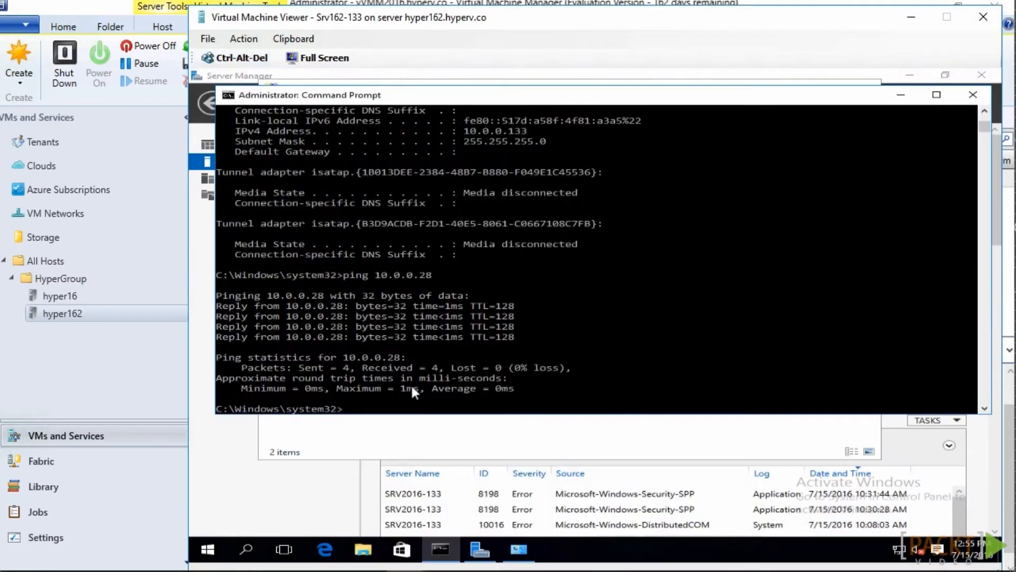
Give the Ethernet 6 connection in Srv162-133 the static IPv4 address 10.0.0.133 with subnet mask 255.255.255.0
left_click(480, 547)
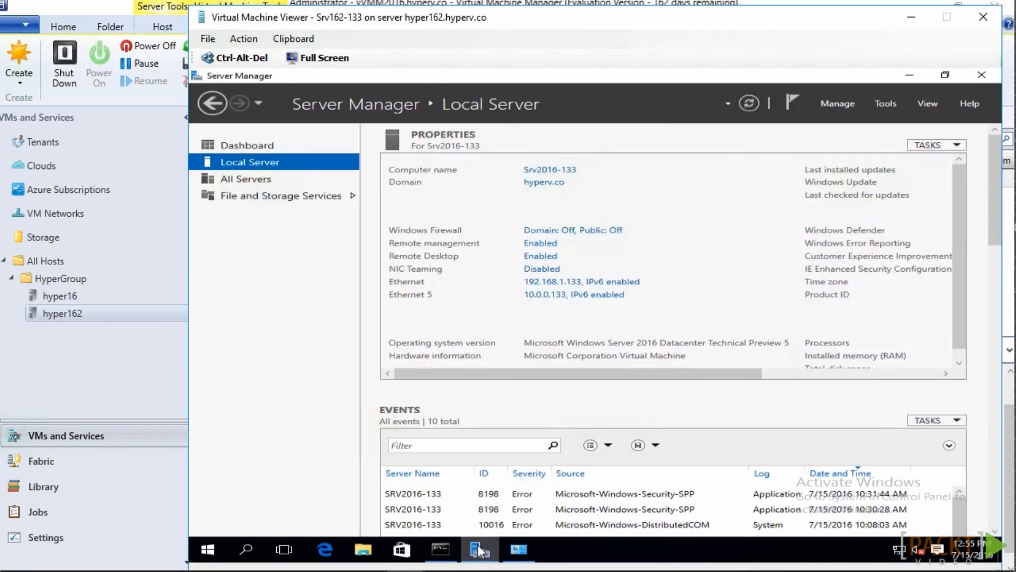
left_click(518, 549)
double_click(640, 163)
left_click(516, 415)
double_click(582, 347)
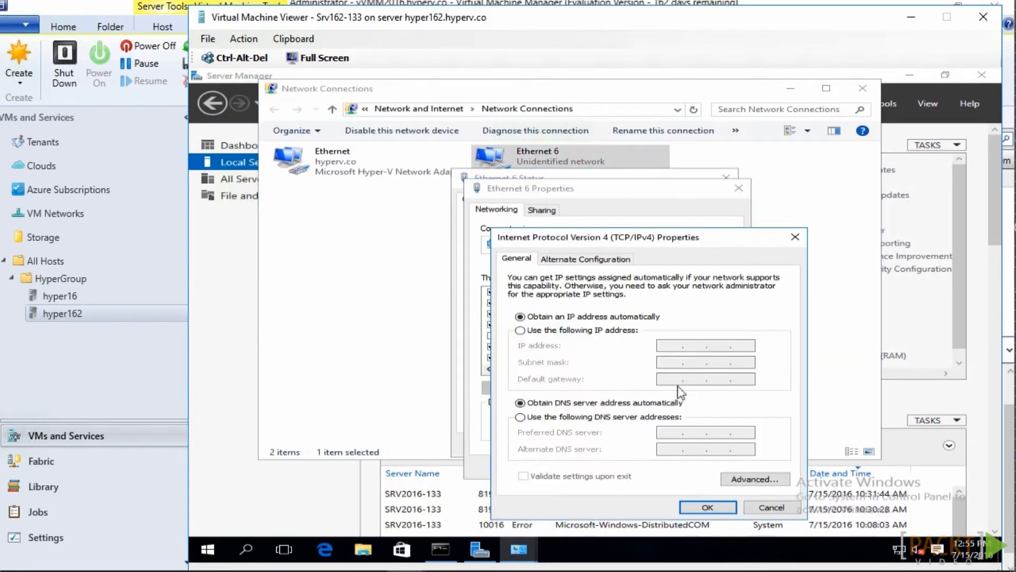
type("10.0.0.133")
key("Tab")
type("255255255")
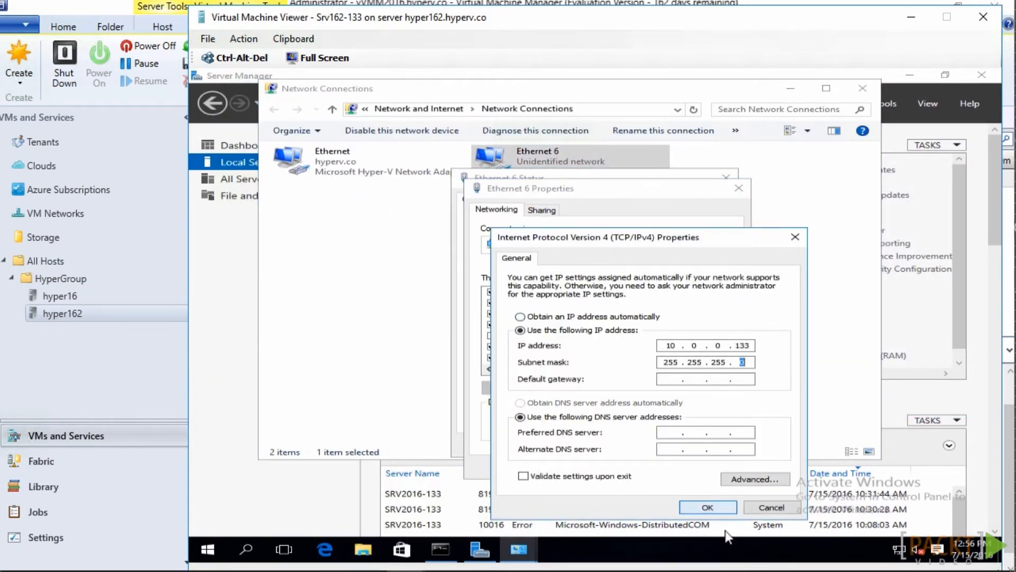
left_click(710, 508)
left_click(571, 389)
left_click(650, 465)
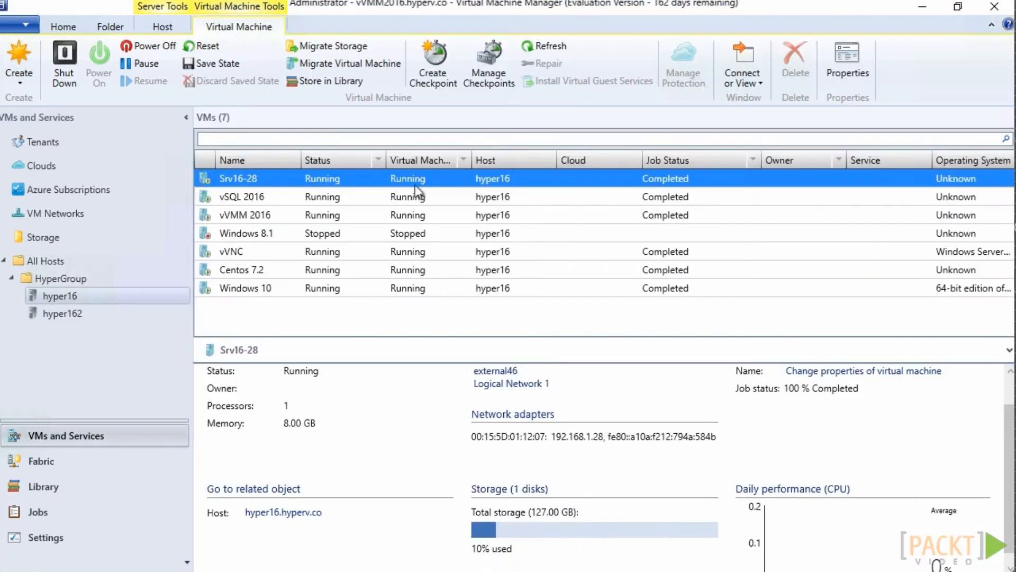
Connect to virtual machine Srv16-28 via console and open the IPv4 properties of its Ethernet 8 connection
right_click(370, 180)
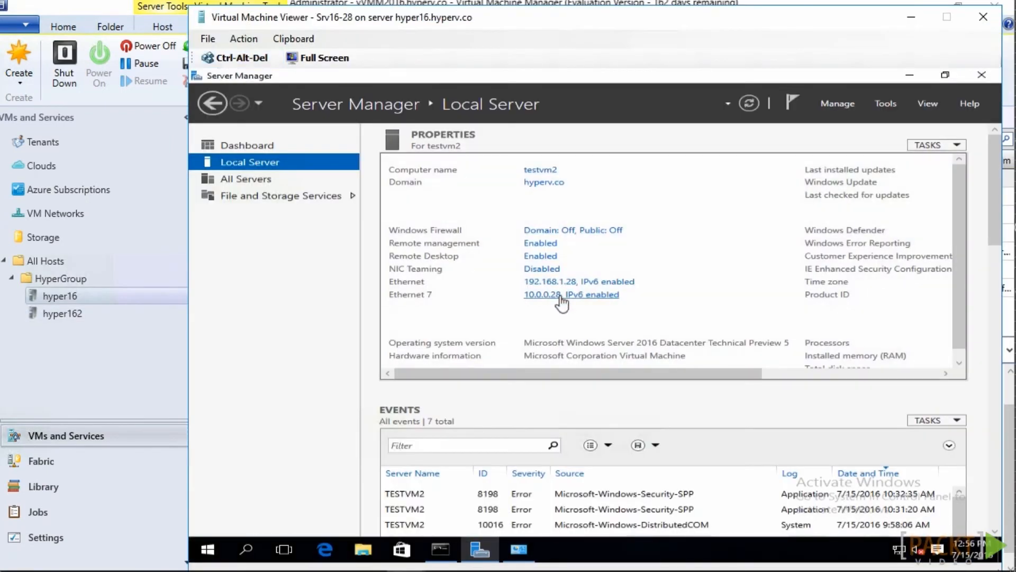
left_click(561, 295)
double_click(581, 208)
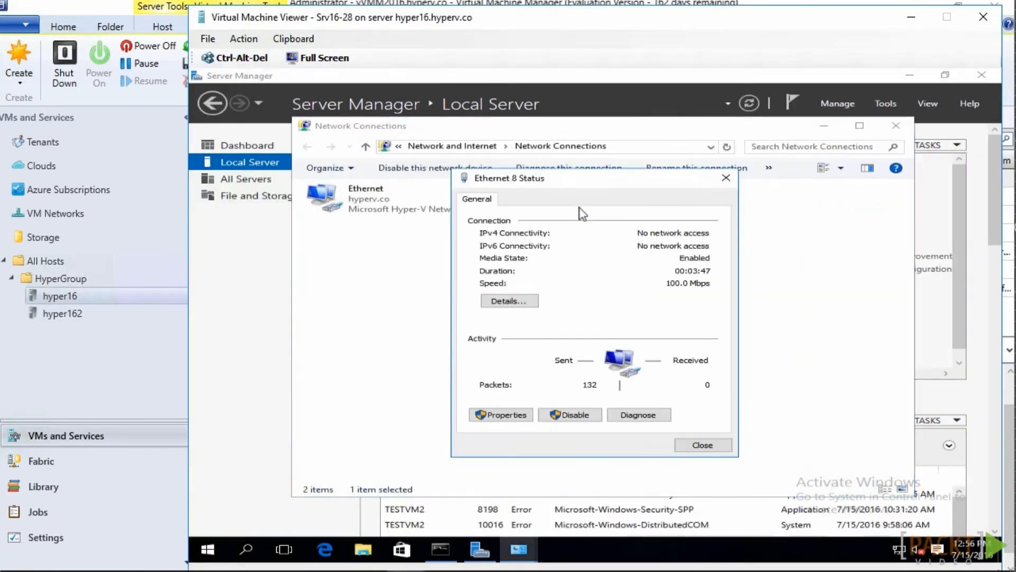
left_click(502, 414)
left_click(634, 337)
left_click(680, 387)
Set the Ethernet 8 connection to the static IP address 10.0.0.28 with subnet mask 255.255.255.0 and close its dialogs
left_click(520, 330)
left_click(664, 345)
type("10.0.0.")
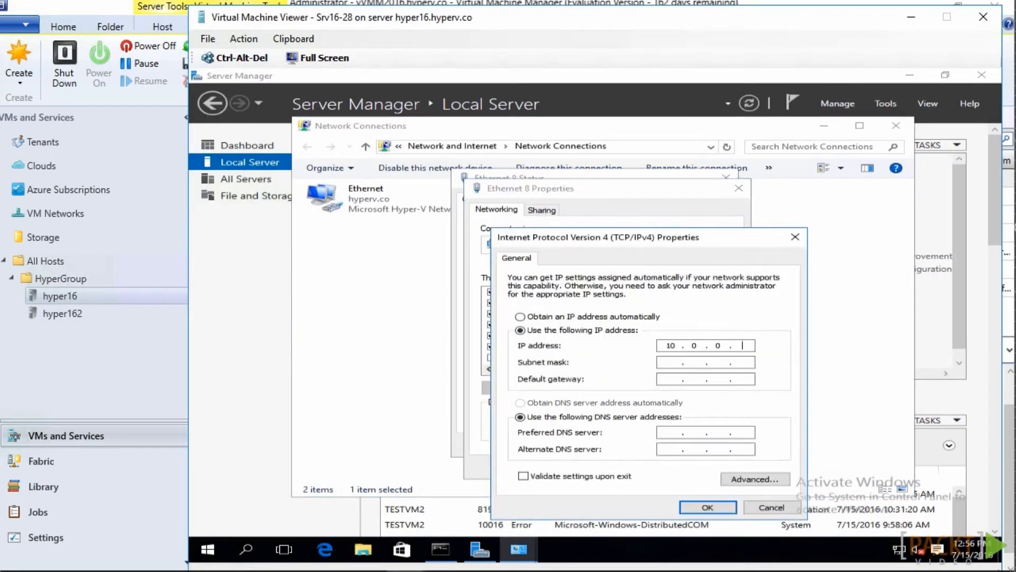
type("28")
key("Tab")
type("255255255")
left_click(712, 506)
left_click(648, 345)
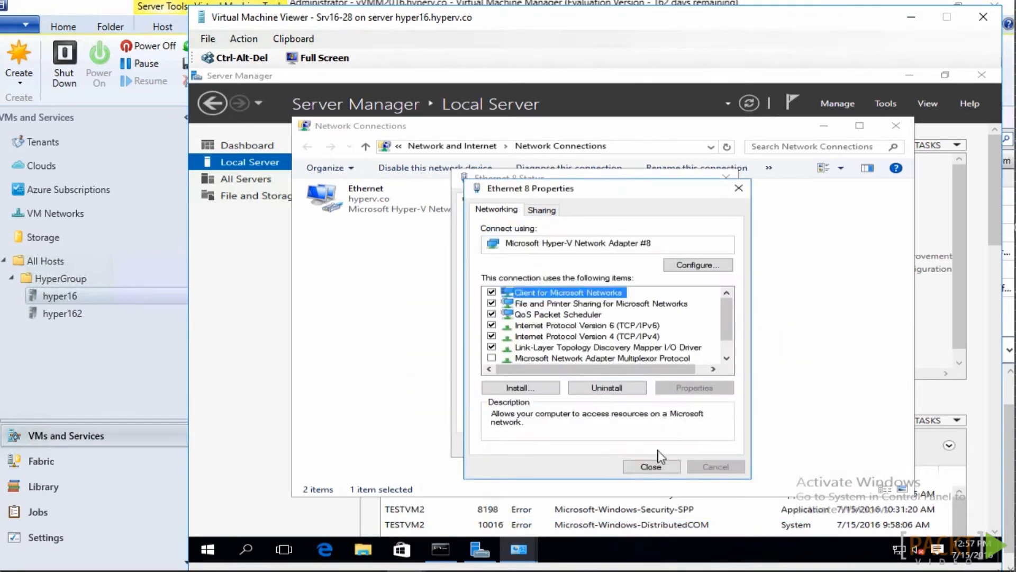
left_click(652, 465)
left_click(694, 441)
Ping 10.0.0.133 from the Command Prompt in Srv16-28 to test connectivity over the logical network
left_click(441, 549)
left_click(504, 363)
type("ping 10.0.0.1")
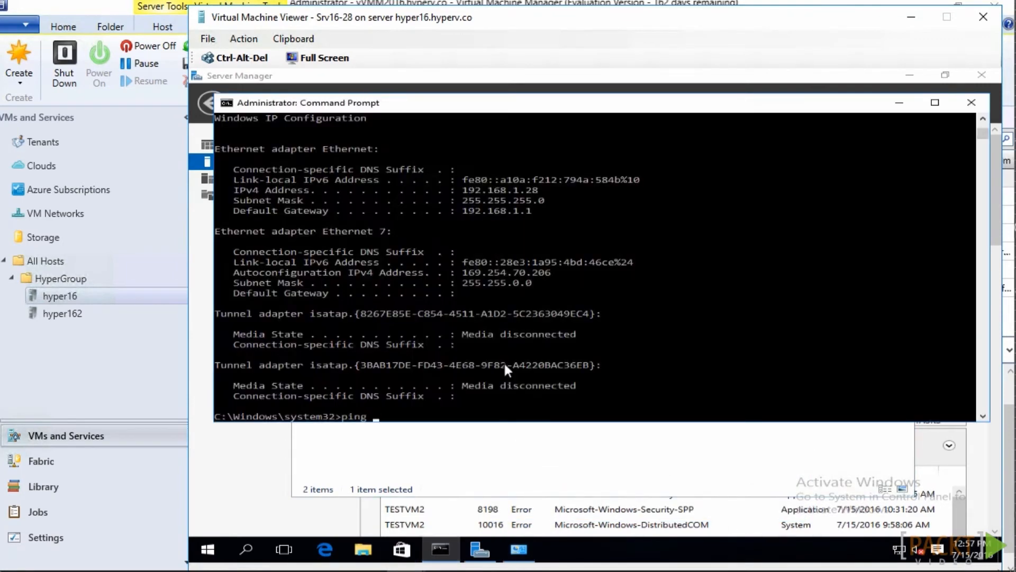
type("33")
key("Return")
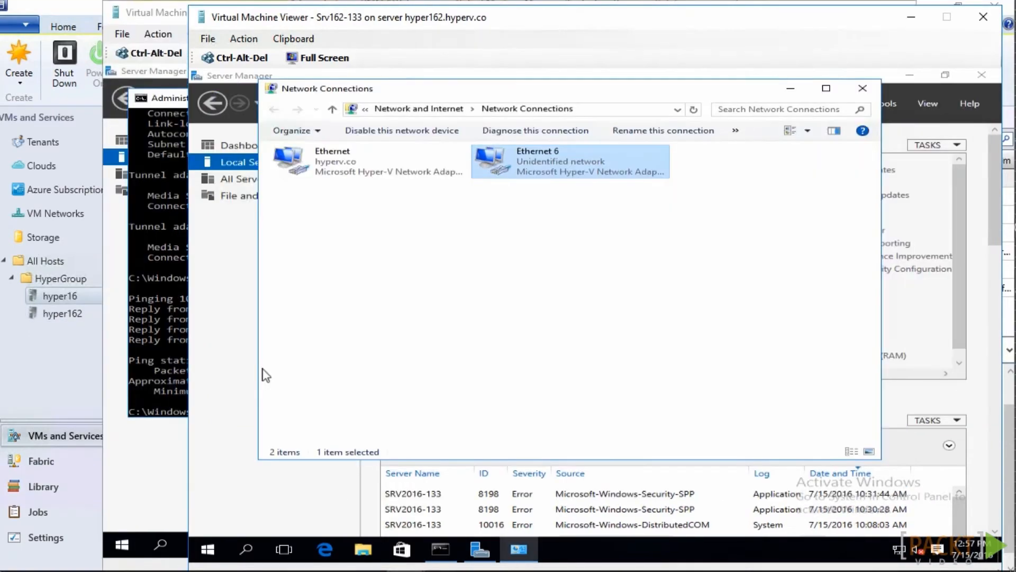
Ping 10.0.0.28 from the Command Prompt in Srv162-133 to test connectivity in the opposite direction
left_click(440, 549)
type("ping 10.0.0.28")
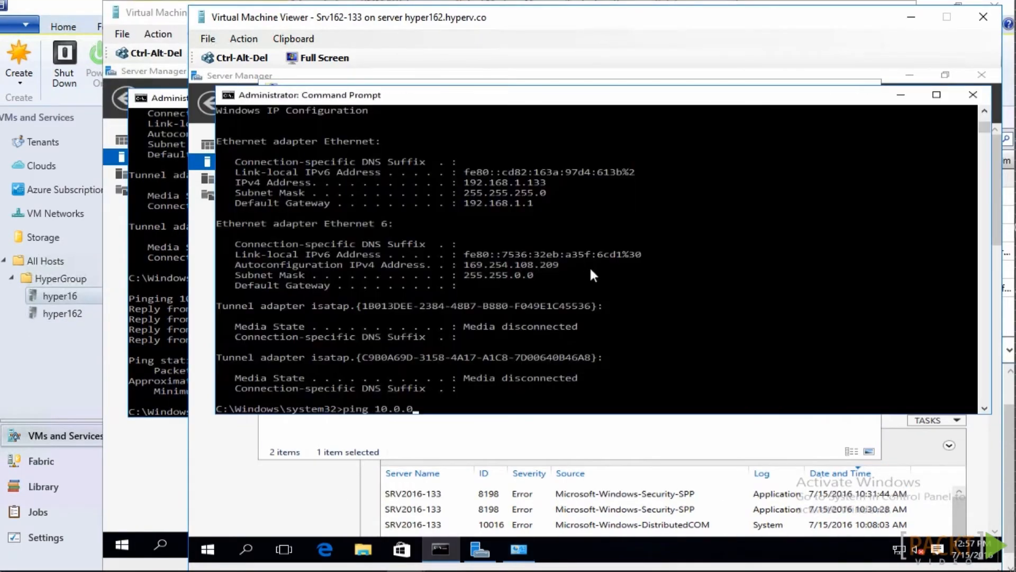
key("Return")
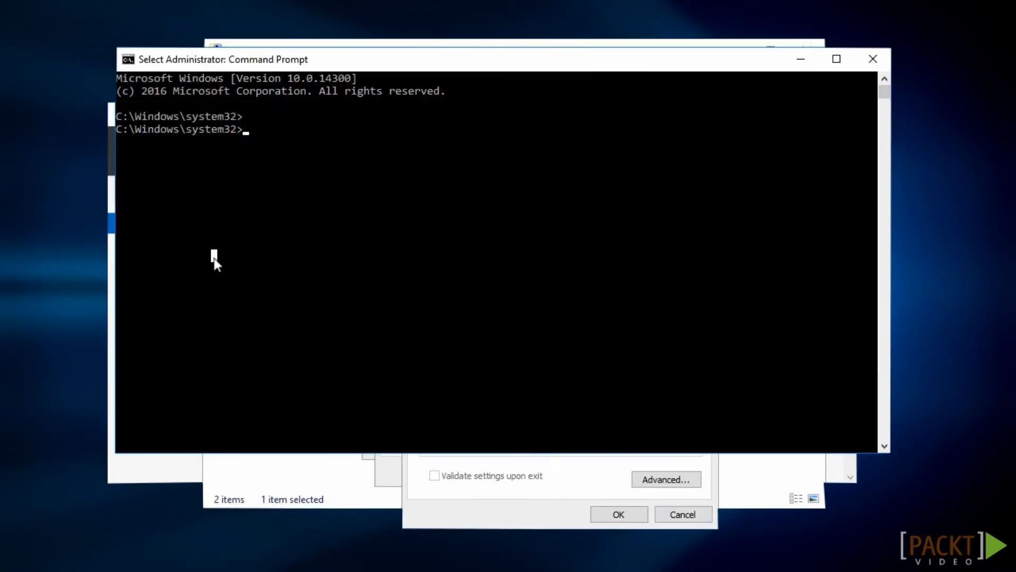
Check the IP configuration with ipconfig and ping 10.0.0.28 while Ethernet 6 obtains its address automatically
type("ipconfig")
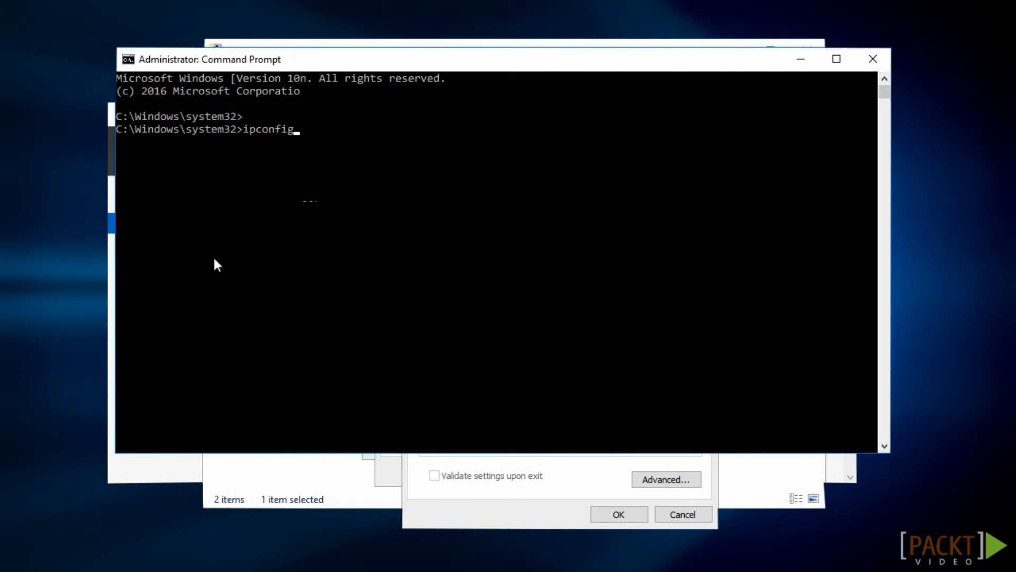
key("Return")
type("ping ")
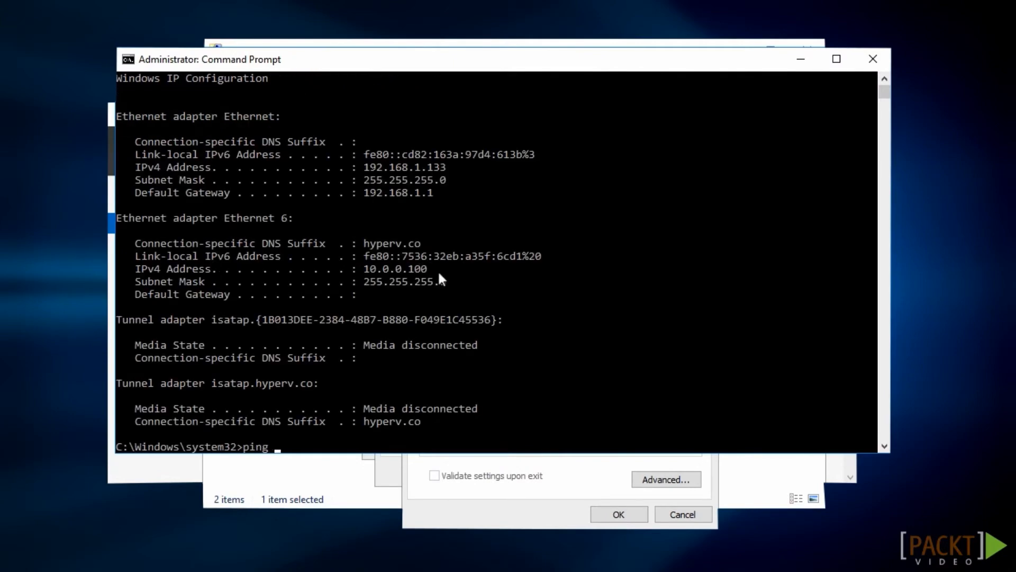
type("10.0.0.28")
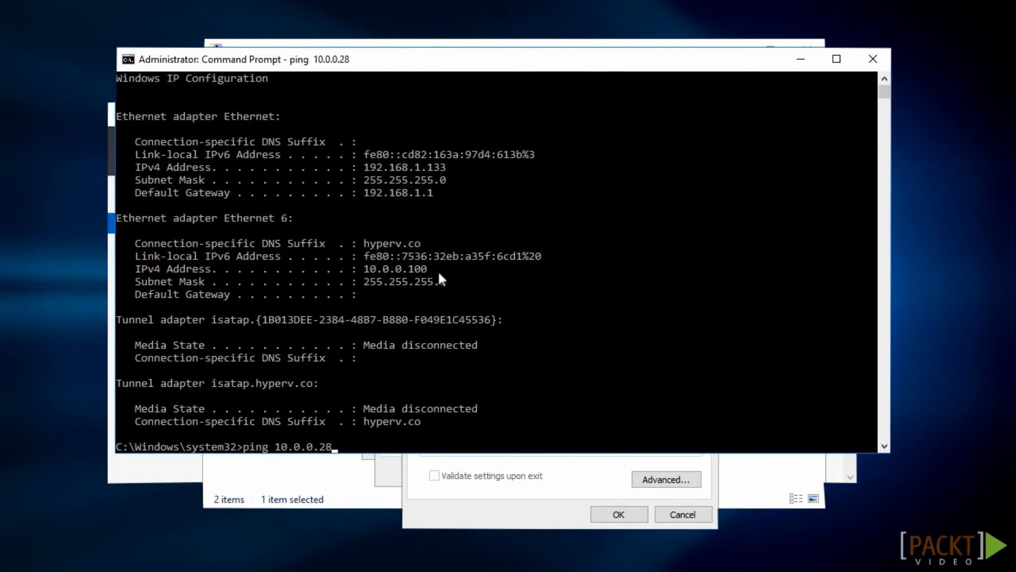
key("Return")
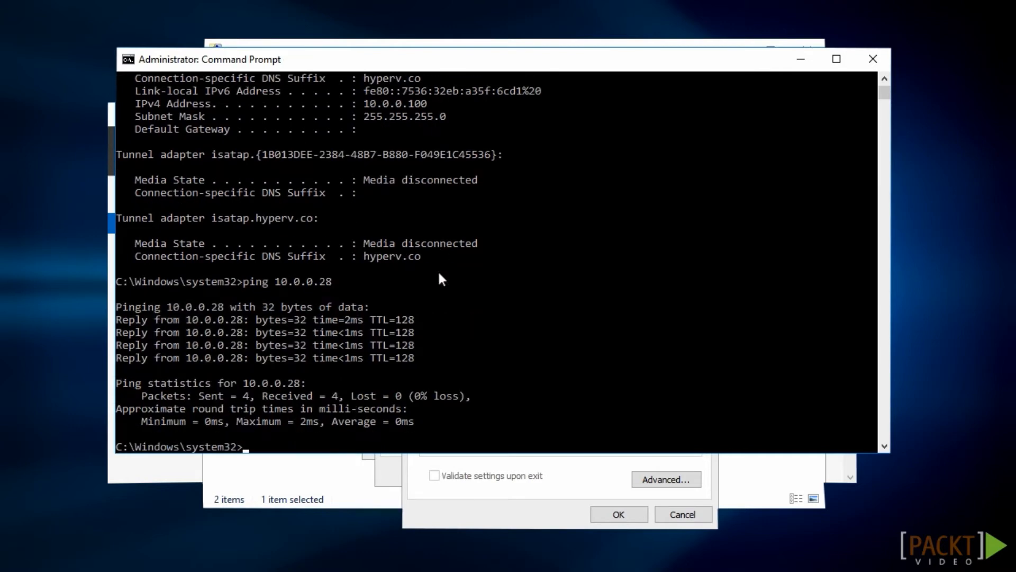
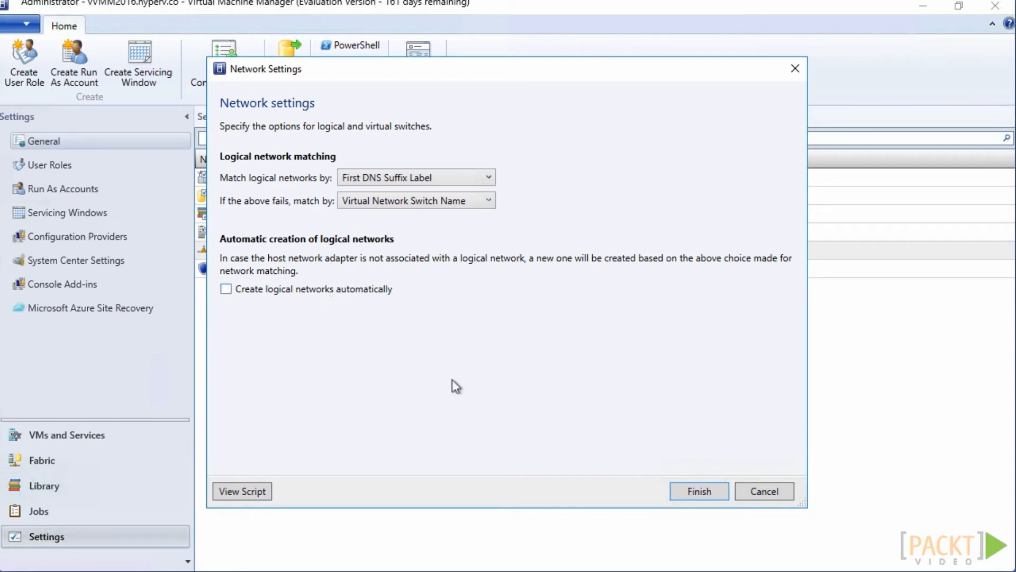
Save the network settings and set up Logical Network 2 as one connected network that allows network virtualization
left_click(696, 490)
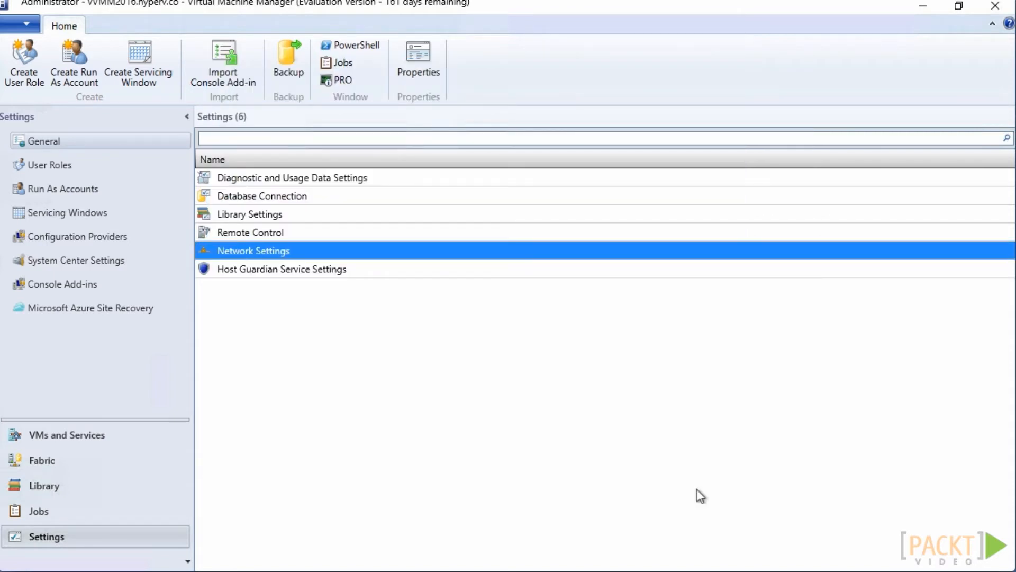
left_click(37, 461)
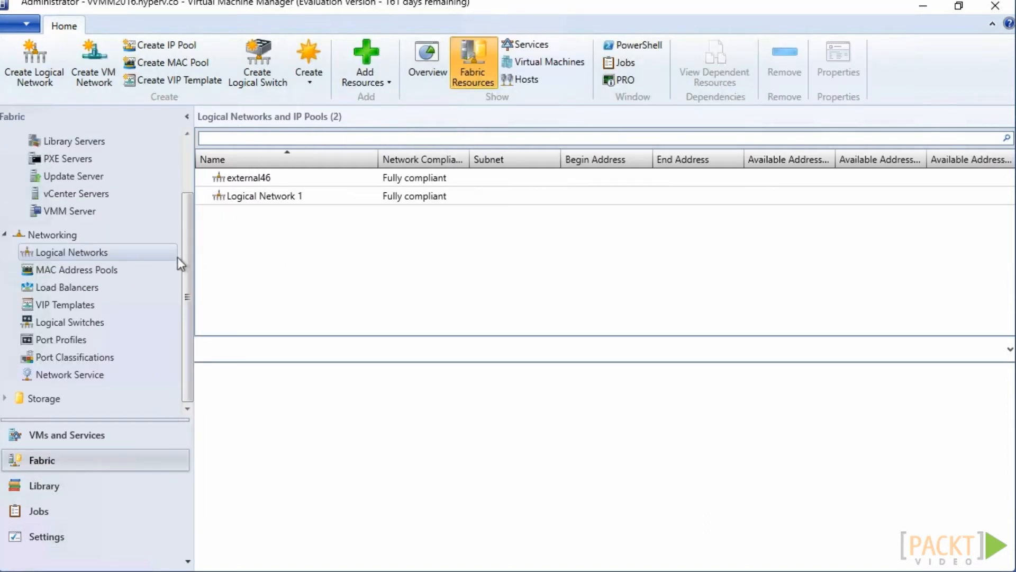
right_click(151, 256)
left_click(217, 271)
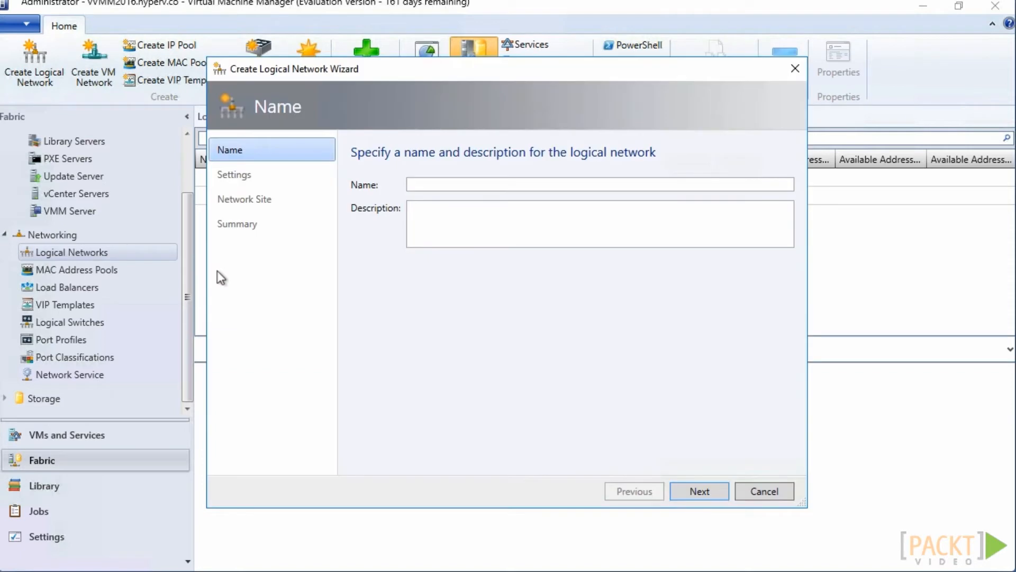
left_click(441, 185)
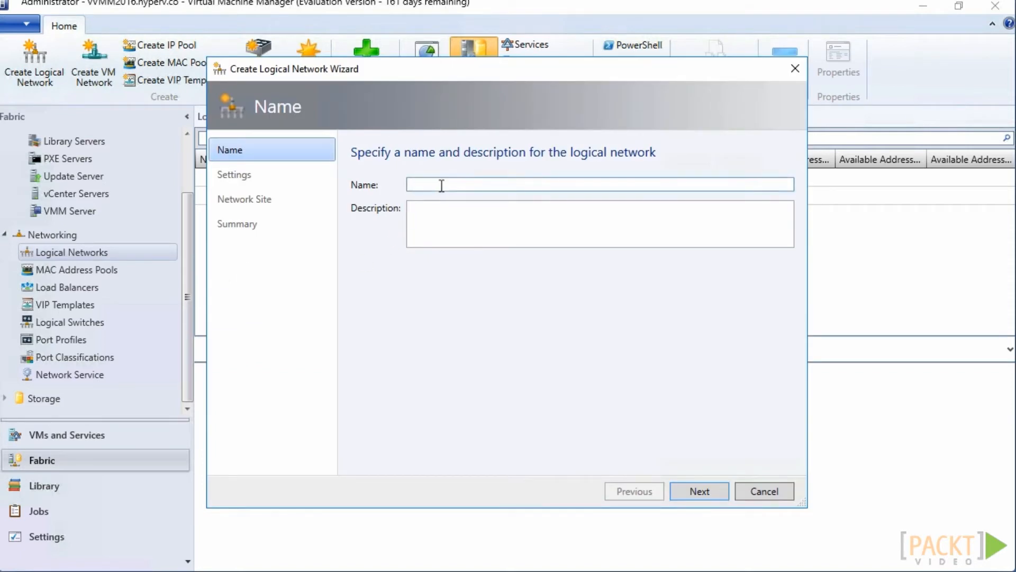
type("Logical Network 2")
left_click(697, 495)
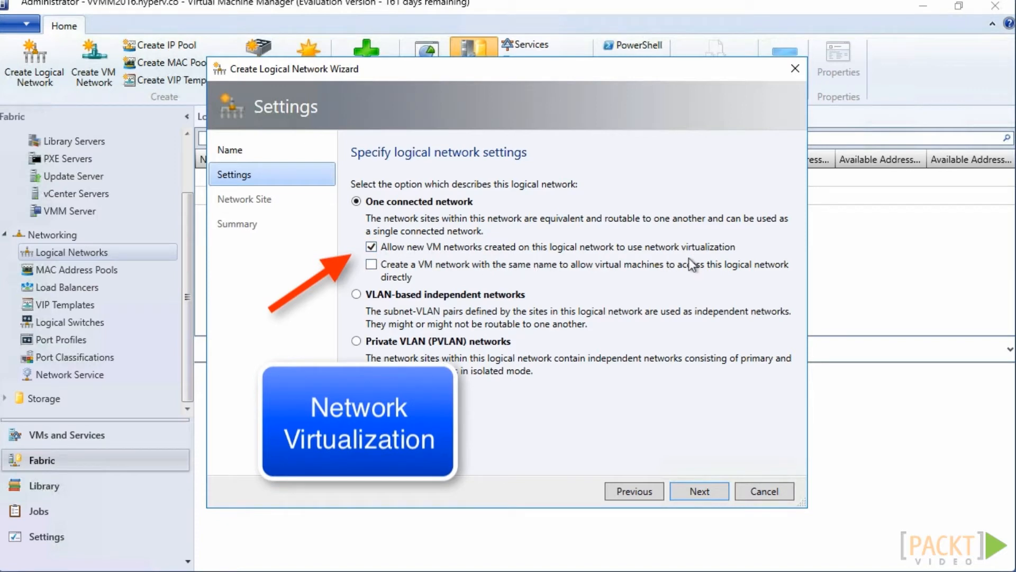
left_click(698, 492)
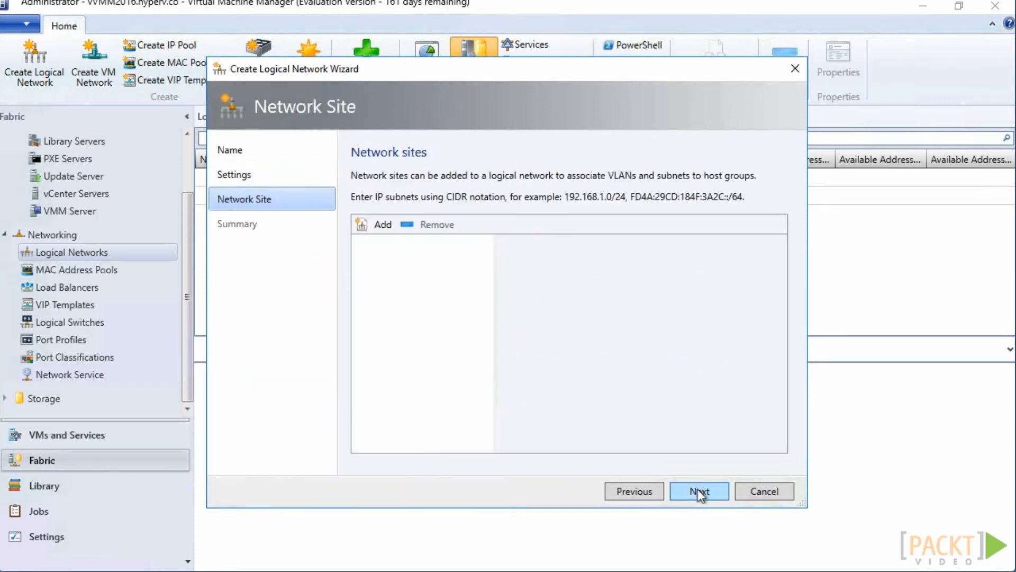
Add a network site for All Hosts with IP subnet 99.99.99.0/24 to Logical Network 2
left_click(388, 228)
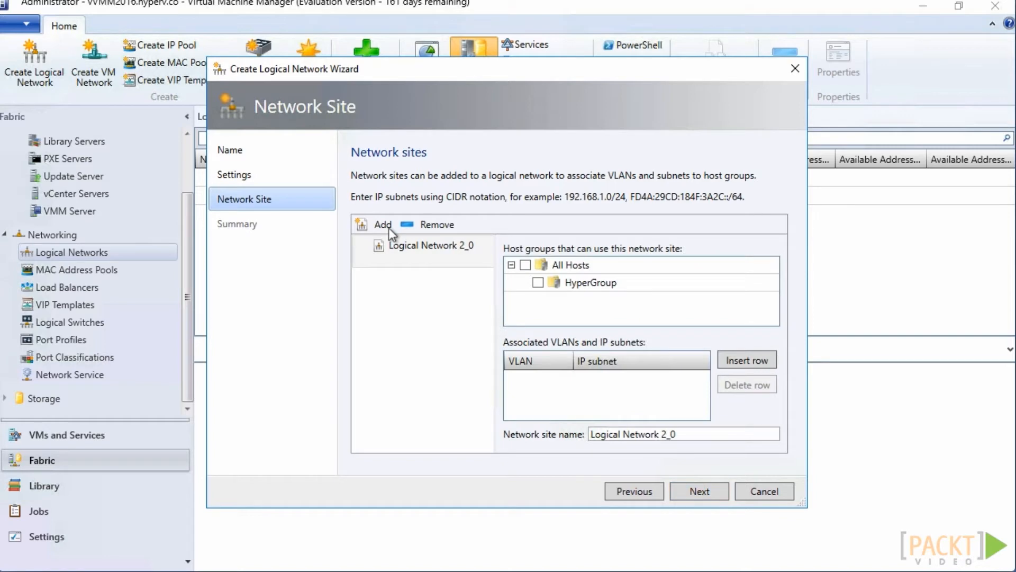
left_click(525, 265)
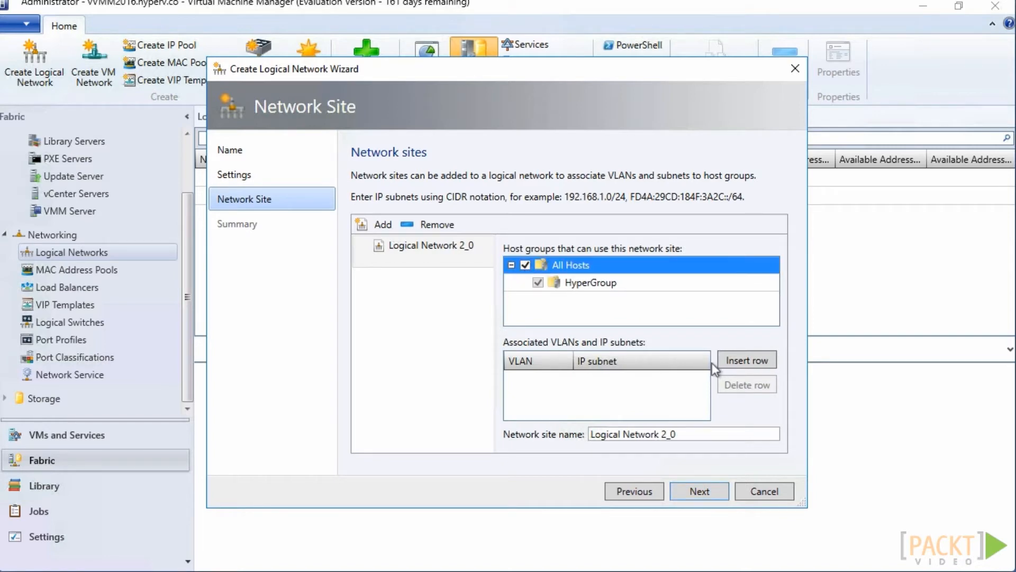
left_click(742, 361)
left_click(664, 380)
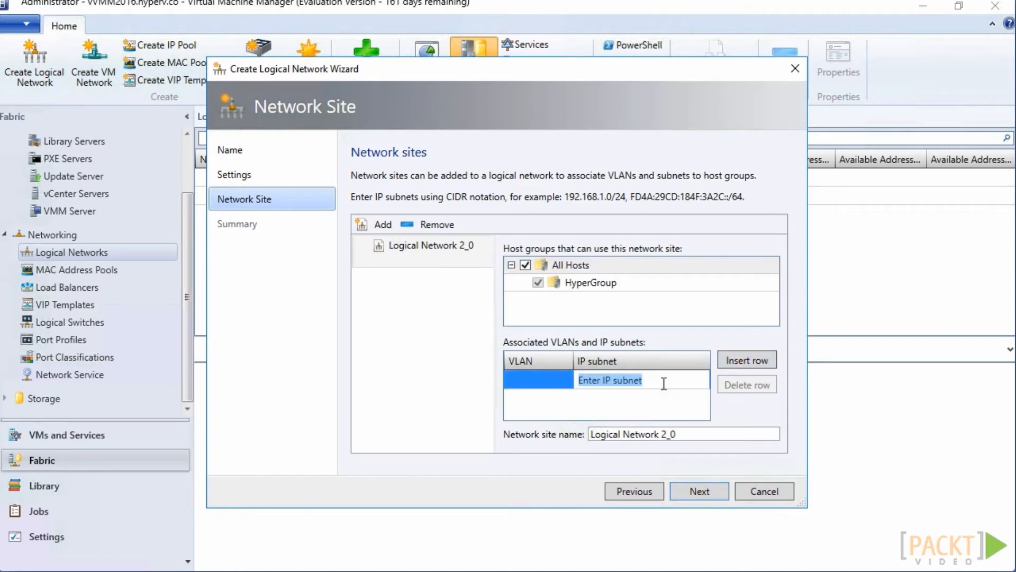
type("99.99")
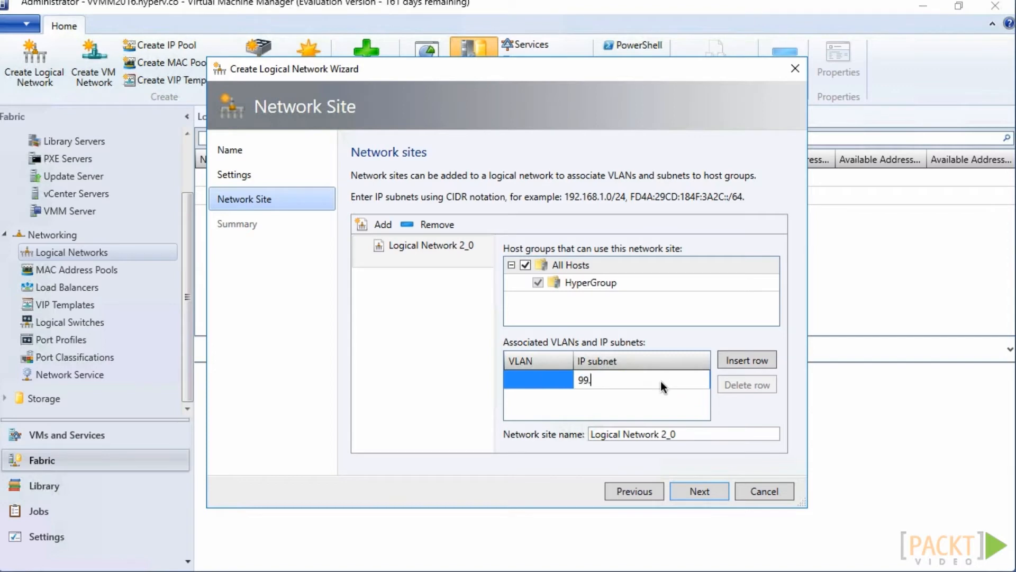
type(".99.0/24")
left_click(700, 492)
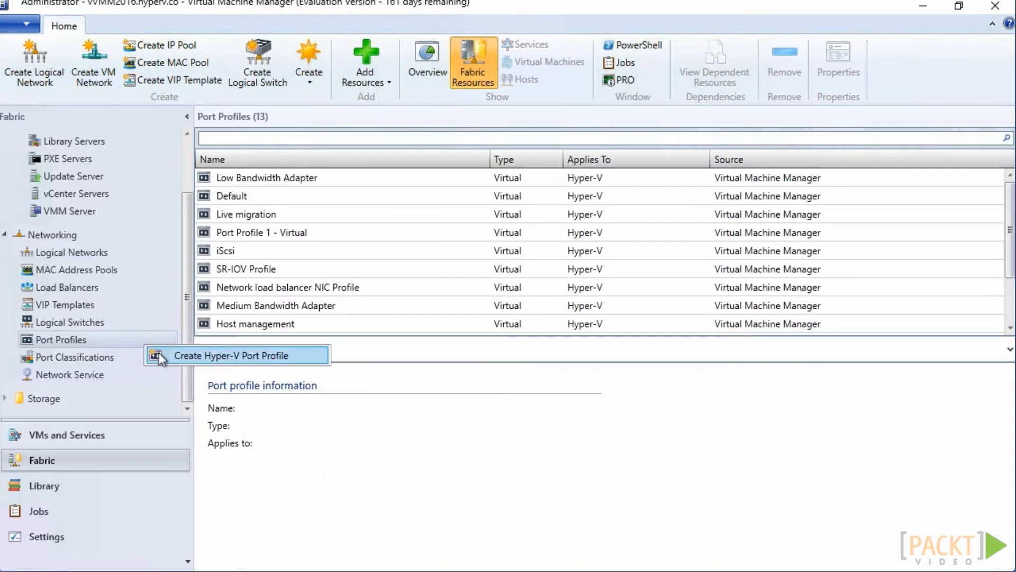
Create an uplink port profile named Port Profile 2 supporting site Logical Network 2_0, with Hyper-V Network Virtualization enabled
left_click(158, 351)
left_click(492, 212)
type("Port Profile 1")
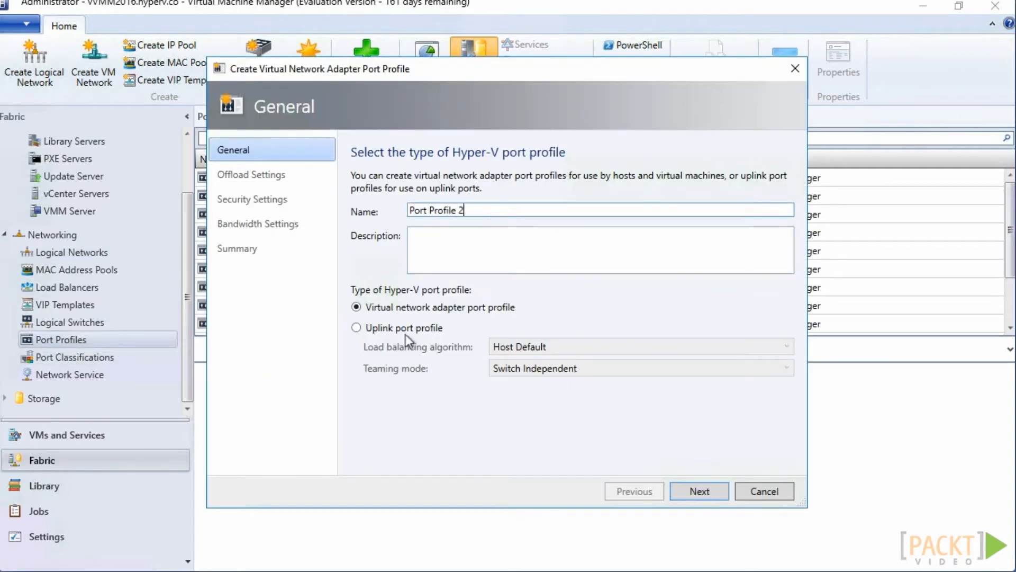
left_click(405, 328)
left_click(700, 492)
left_click(361, 243)
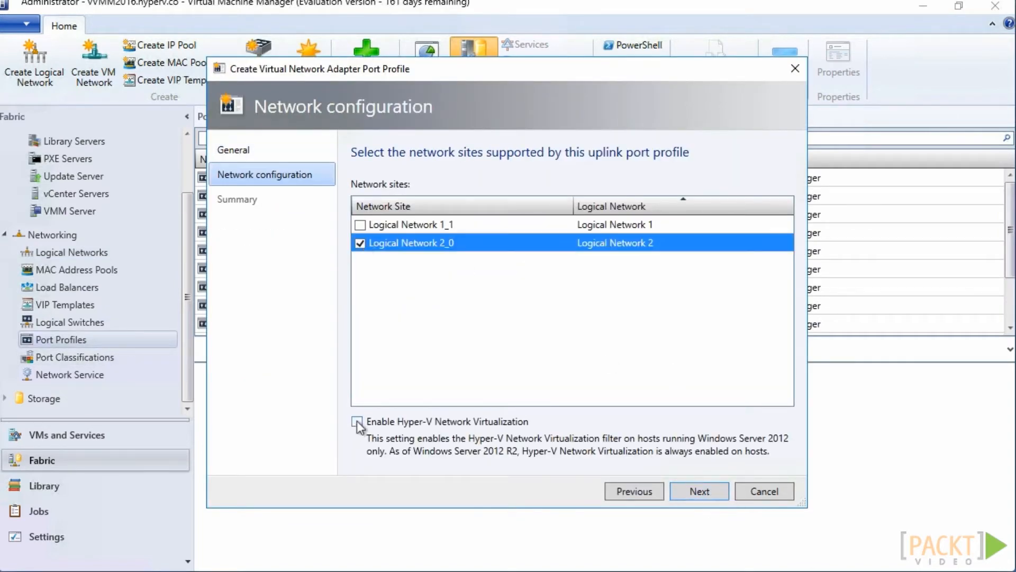
left_click(357, 421)
left_click(699, 491)
left_click(700, 491)
Create a virtual network adapter port profile named Port Profile 2 with default offload, security and bandwidth settings
right_click(155, 339)
left_click(172, 347)
type("Port Profile 2")
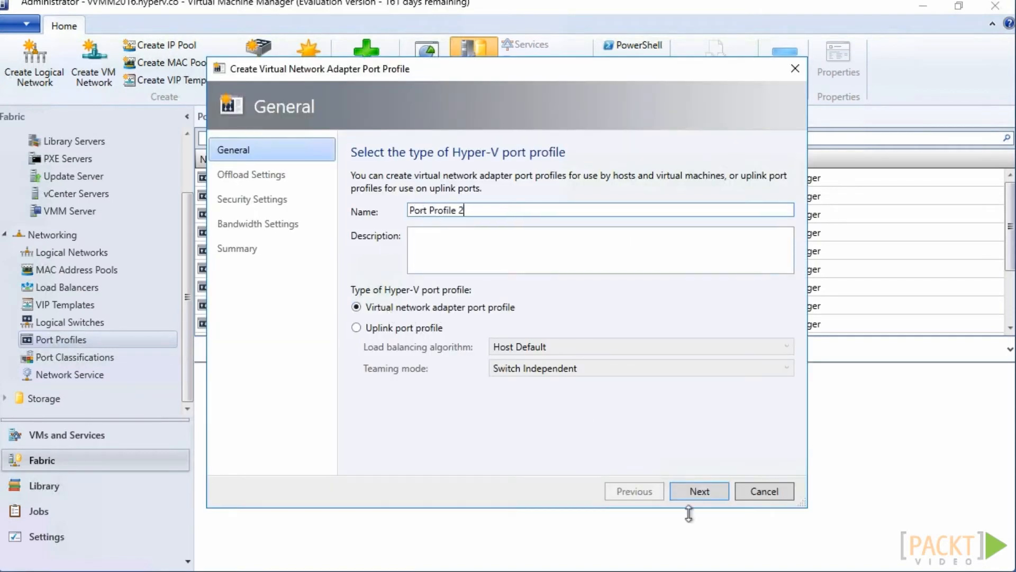
left_click(694, 495)
left_click(694, 495)
left_click(695, 495)
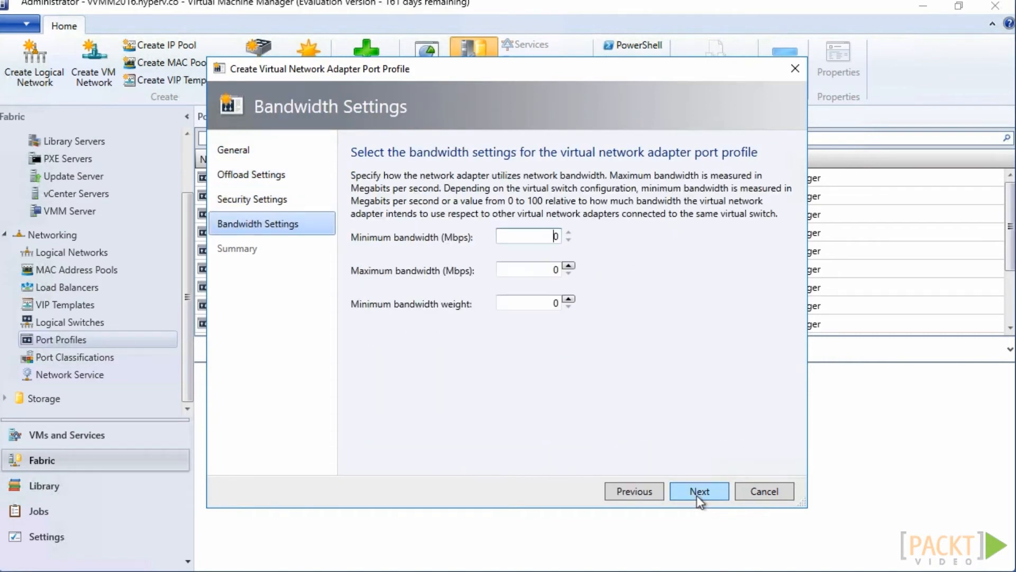
left_click(696, 494)
left_click(697, 495)
Start a logical switch named Logical Switch 2 with No Uplink Team, Weight bandwidth mode and default extensions
left_click(161, 320)
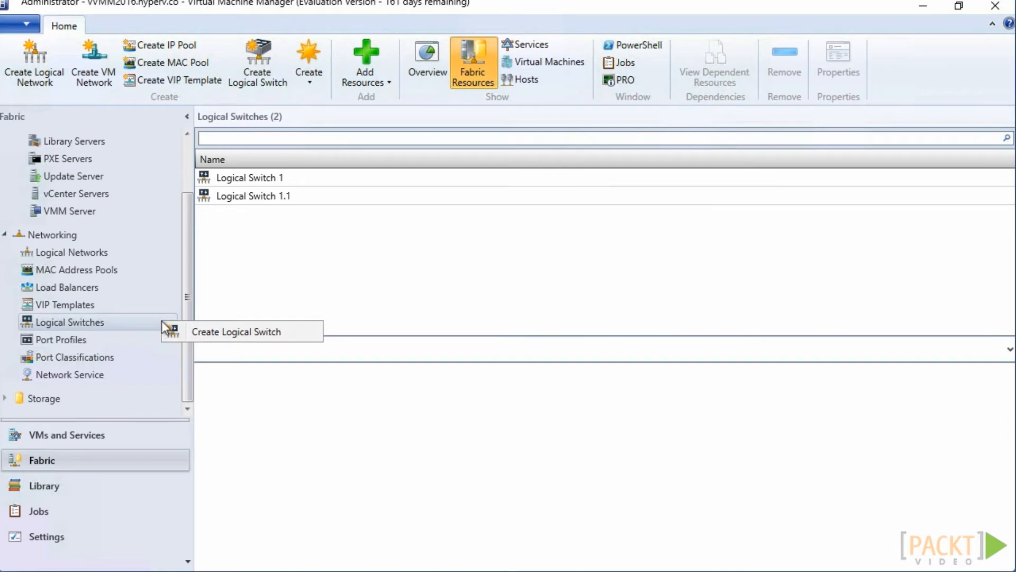
left_click(195, 332)
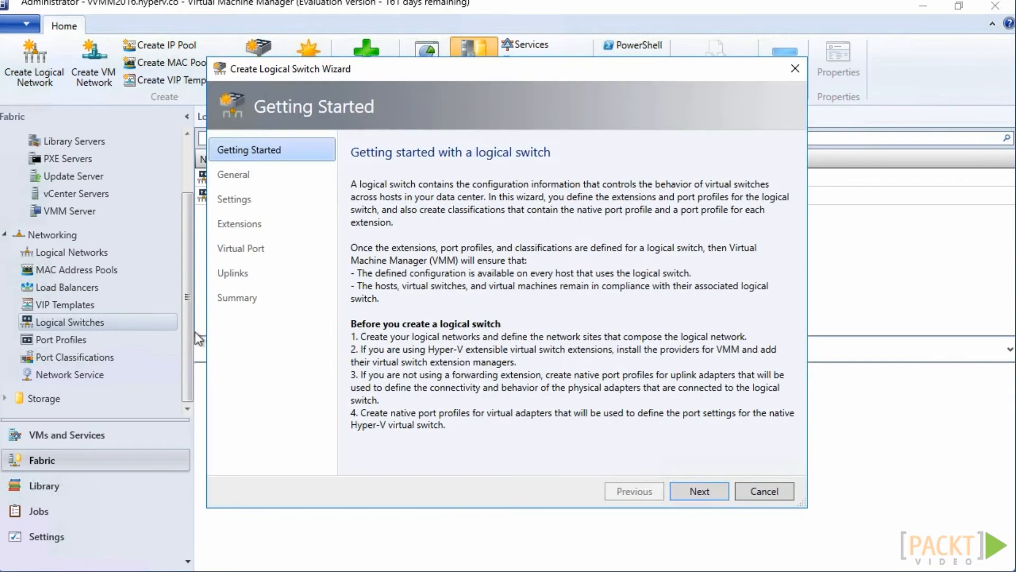
left_click(697, 491)
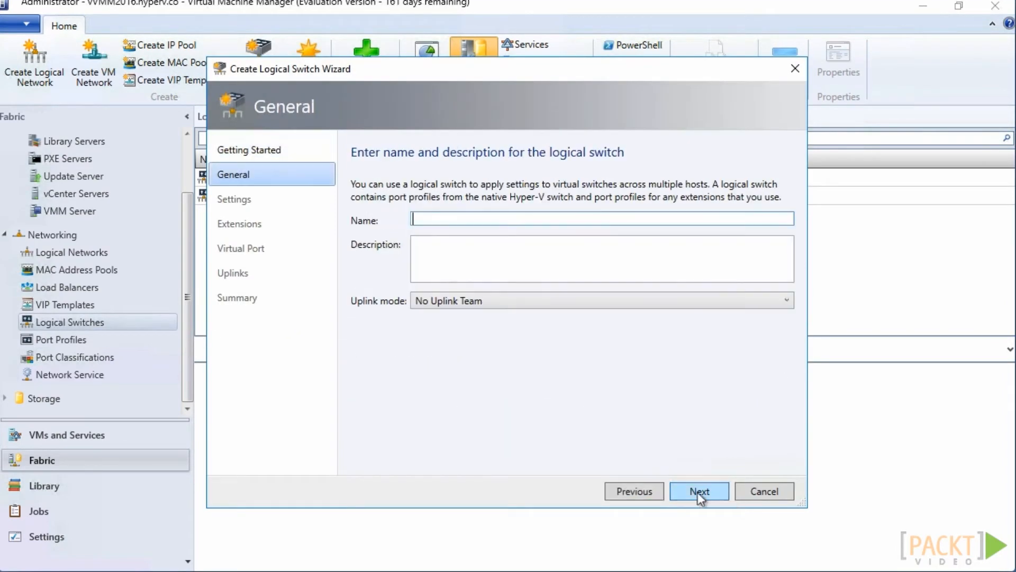
type("Logical Switch 2")
left_click(694, 491)
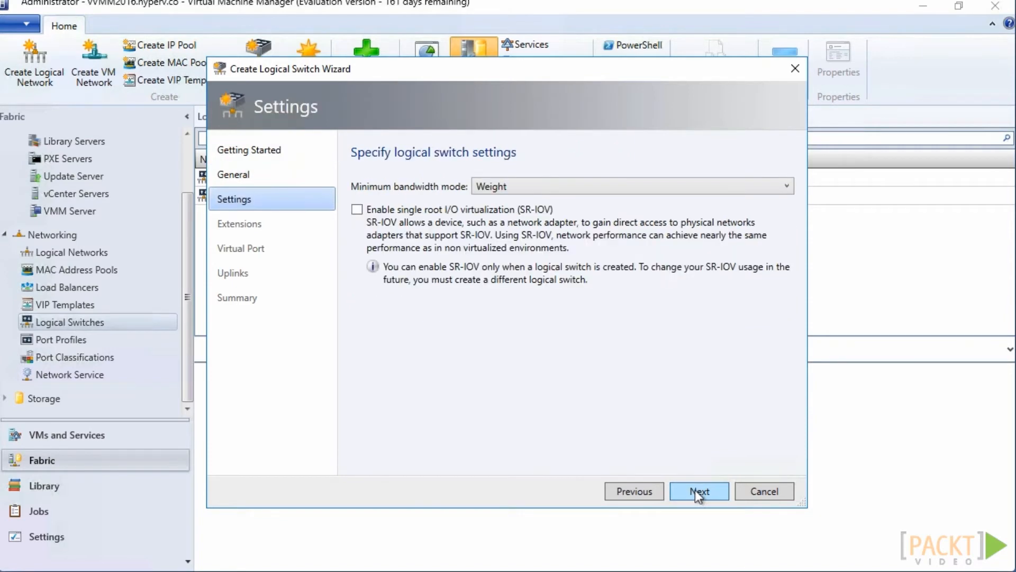
left_click(694, 490)
left_click(694, 490)
Add a virtual port to the switch and assign it a new port classification named Port Classification 2
left_click(752, 234)
left_click(675, 483)
type("Port Classification 2")
left_click(701, 487)
left_click(554, 334)
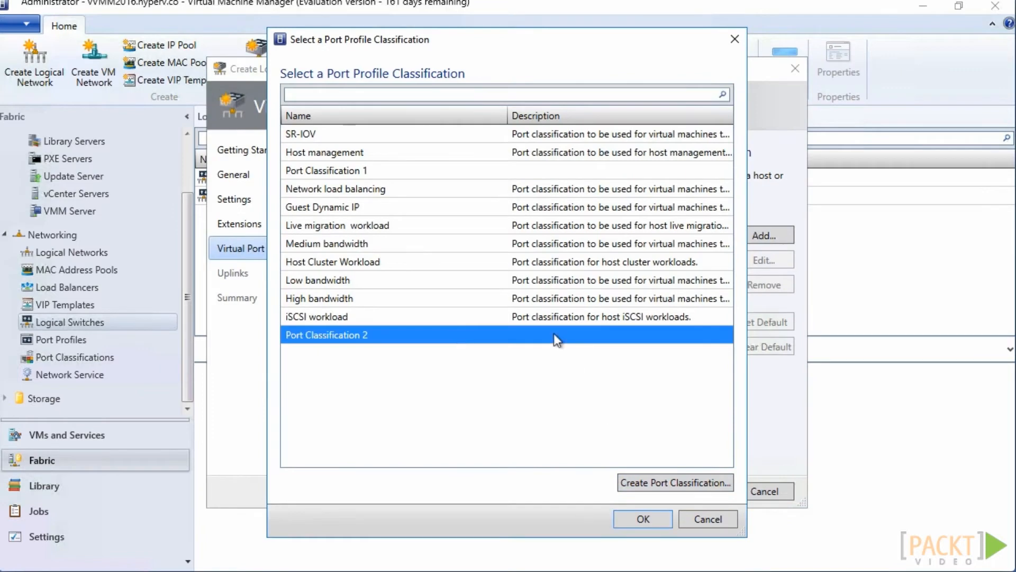
left_click(643, 519)
Include a new Hyper-V adapter port profile named Virtual Network Adapter 2 in the virtual port and accept the port
left_click(287, 459)
left_click(700, 478)
left_click(631, 402)
left_click(502, 172)
type("Virtual Network Adapter 2")
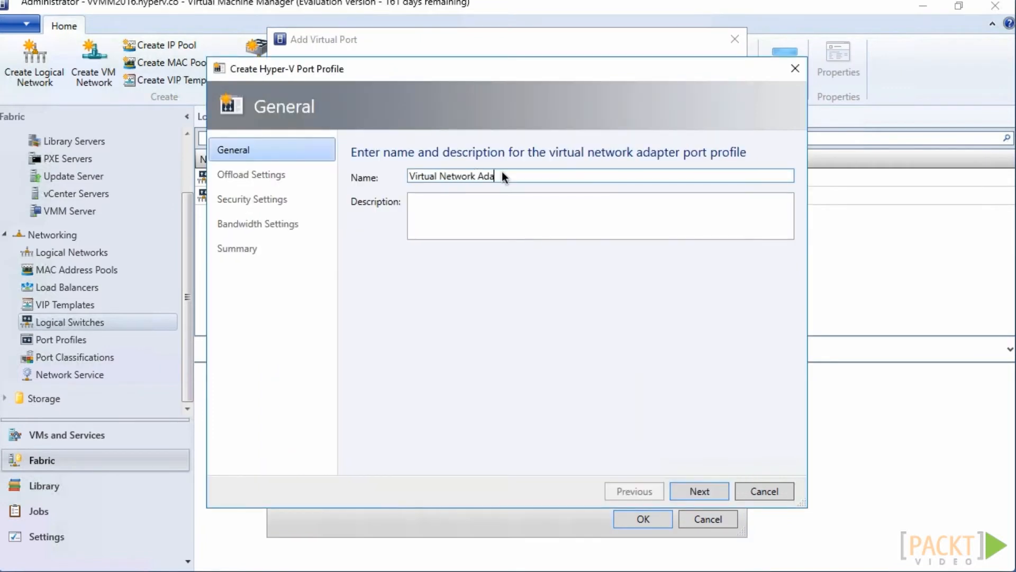
left_click(685, 492)
left_click(686, 492)
left_click(686, 492)
left_click(686, 493)
left_click(686, 492)
left_click(417, 366)
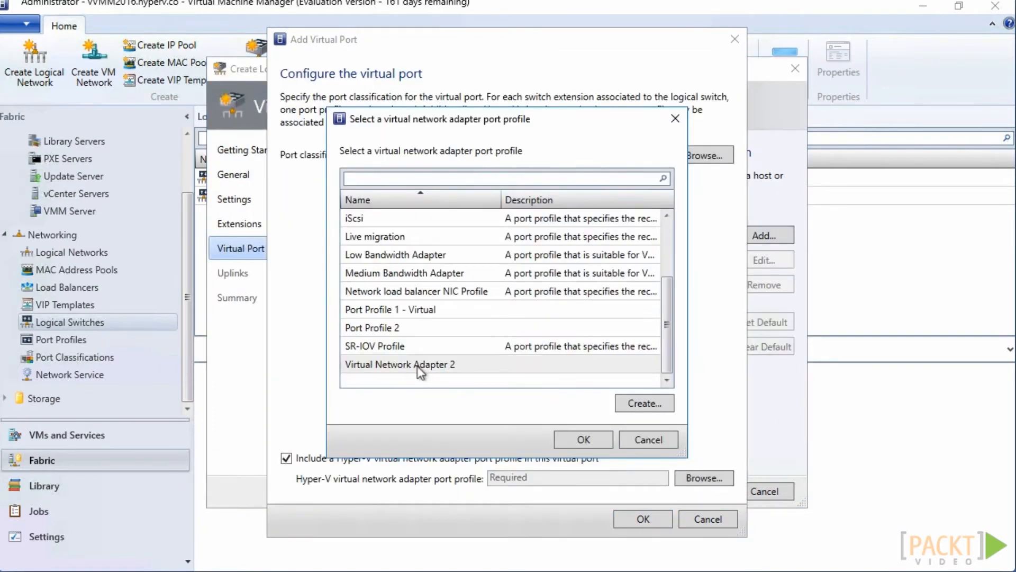
left_click(583, 440)
left_click(643, 519)
left_click(700, 491)
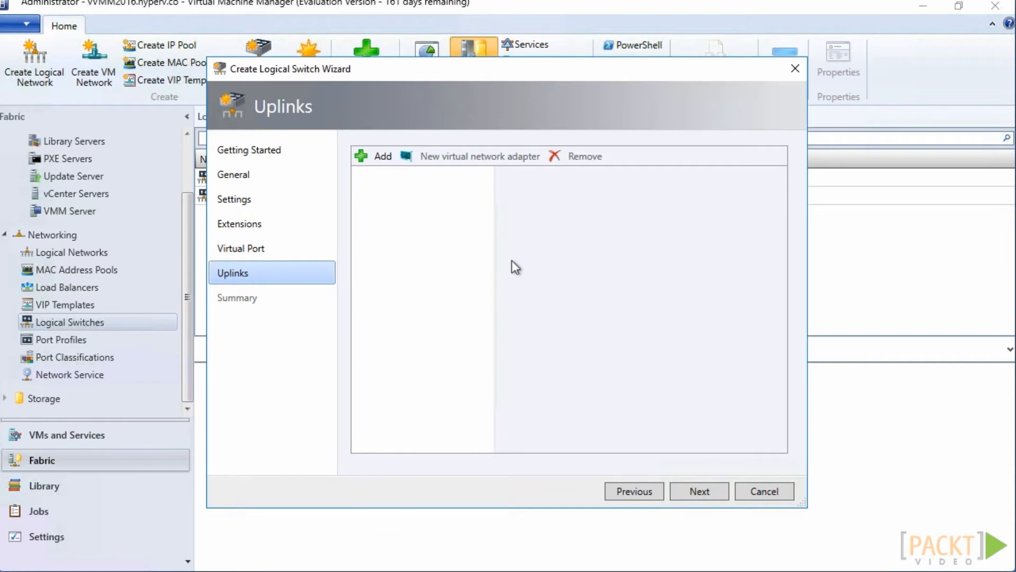
Add the existing uplink port profile Port Profile 2 to the logical switch
left_click(382, 156)
left_click(398, 194)
left_click(408, 222)
left_click(421, 255)
left_click(583, 440)
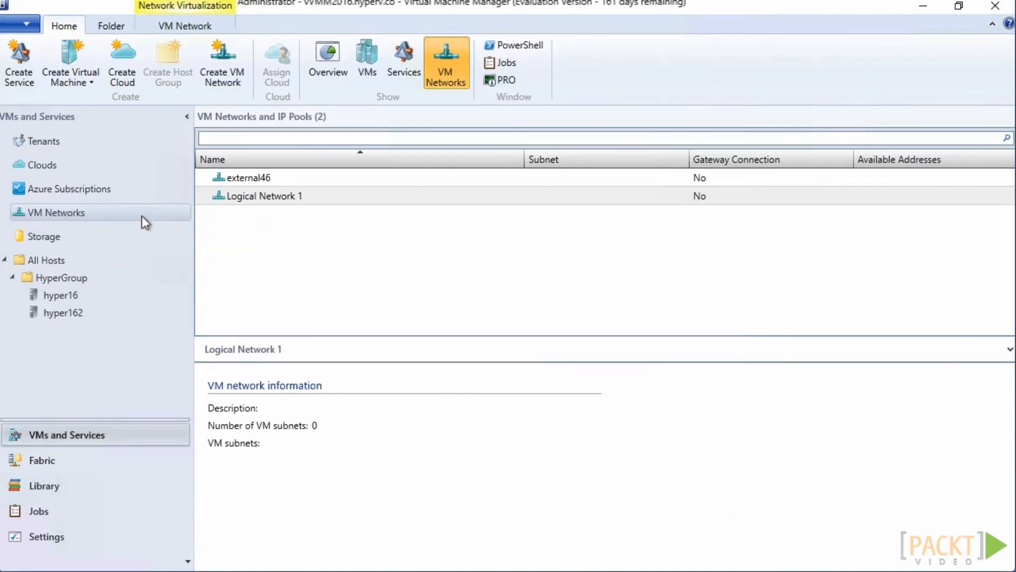
Start a VM network named VM Network 2 CA Space on Logical Network 2, isolated using Hyper-V network virtualization with IPv4
right_click(141, 215)
left_click(196, 231)
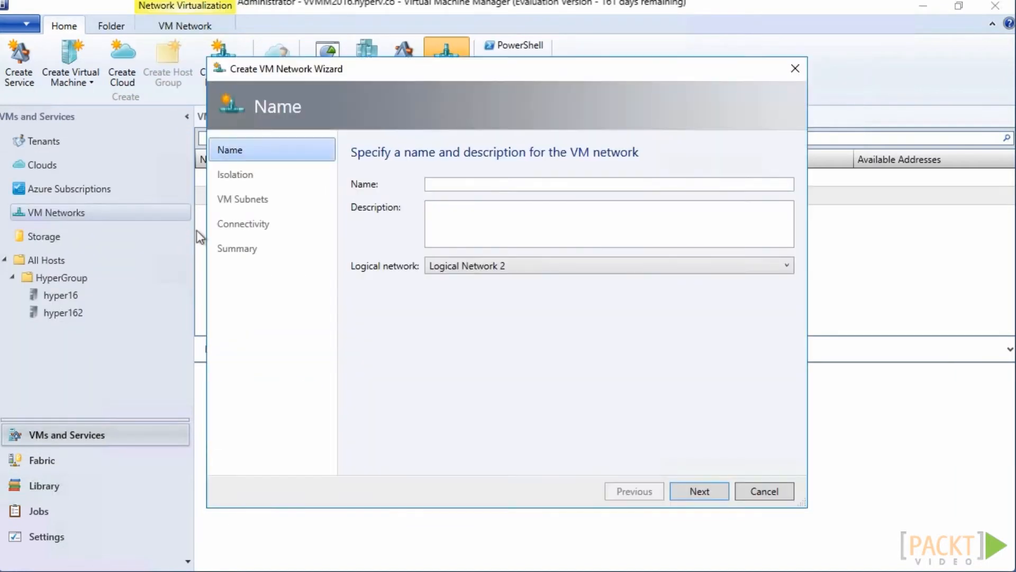
left_click(465, 184)
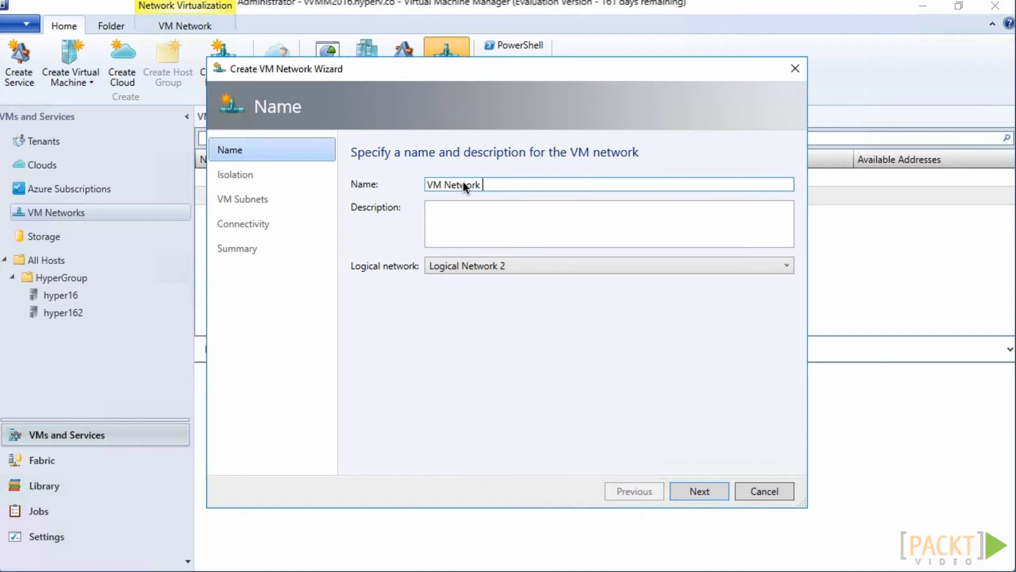
type("2 CA Space")
left_click(694, 492)
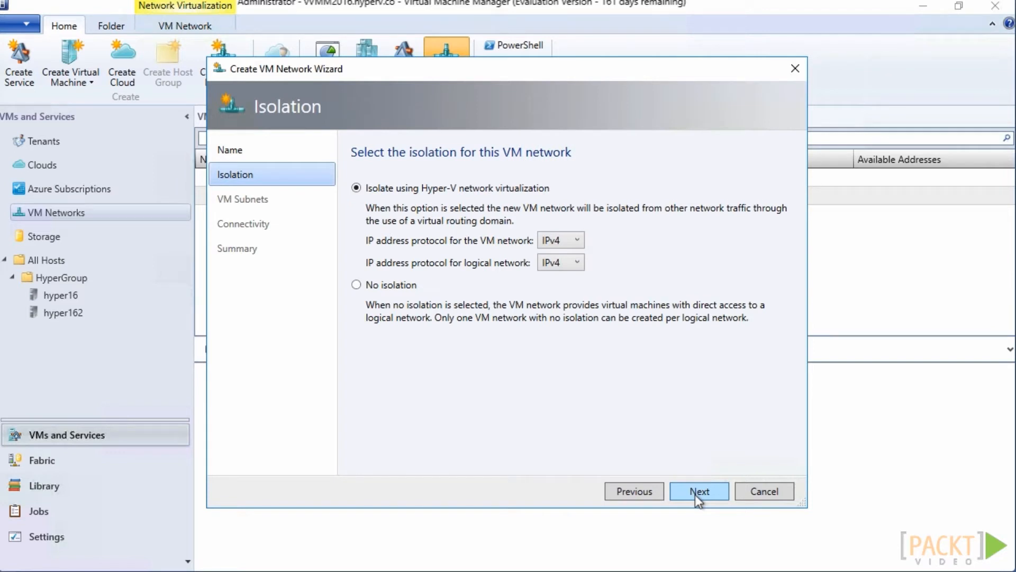
left_click(694, 492)
Add the subnet VM Subnet 2 CA Space with 10.2.0.0/24 and finish creating the VM network
left_click(382, 190)
left_click(592, 312)
type("VM Subnet 2 CA Space")
left_click(603, 350)
type("10.2.0.0/24")
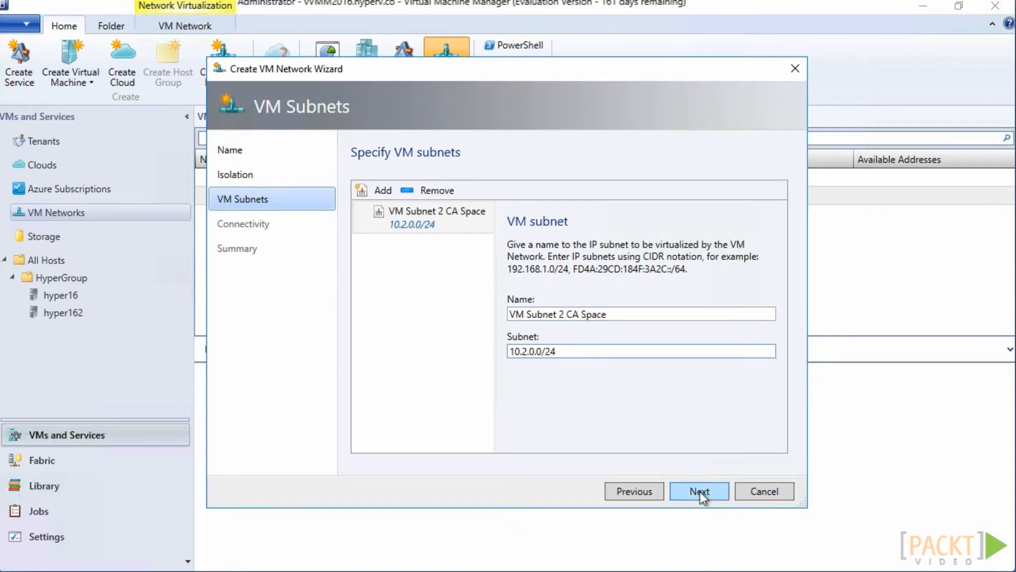
left_click(700, 491)
left_click(699, 491)
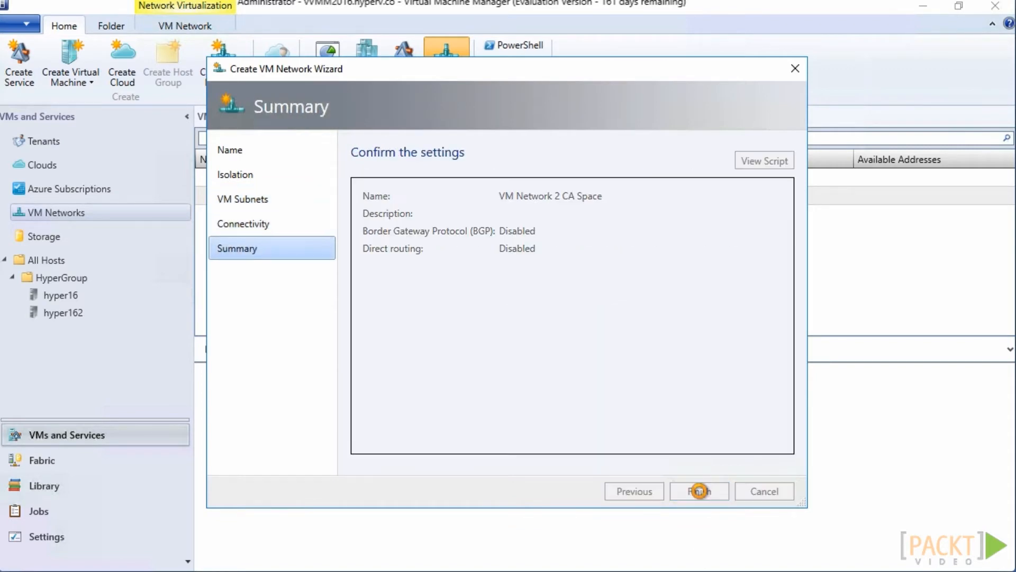
left_click(694, 491)
Start a static IP pool named IP Pool 2 CA Space for VM Network 2 CA Space
left_click(329, 214)
right_click(329, 220)
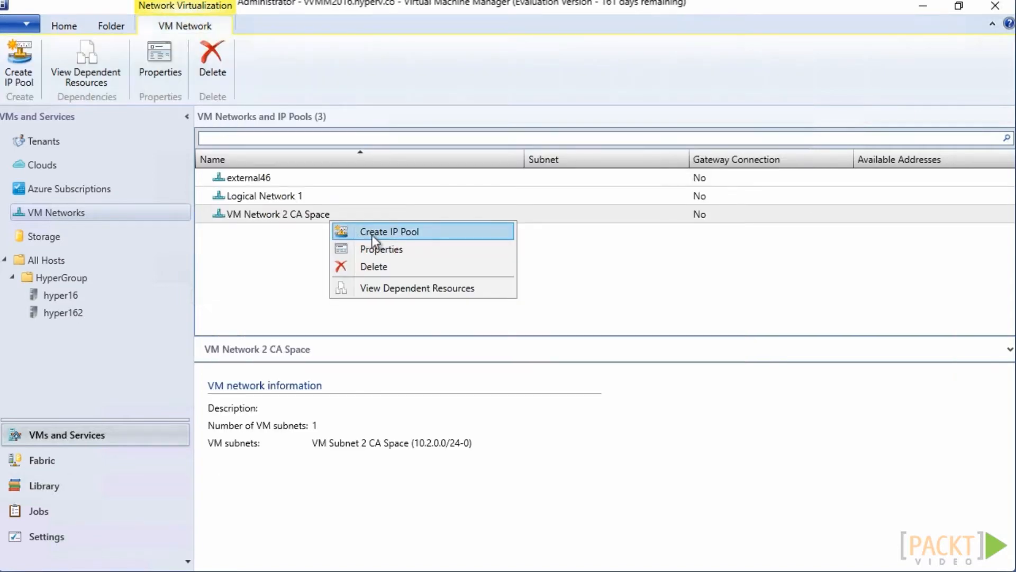
left_click(372, 234)
type("IP Pool 2 CA Space")
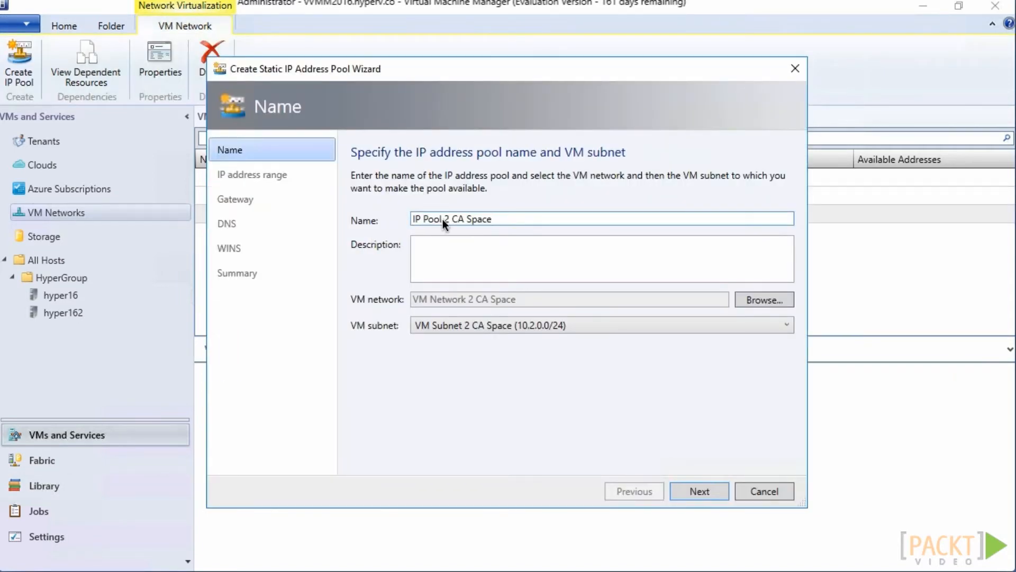
left_click(687, 492)
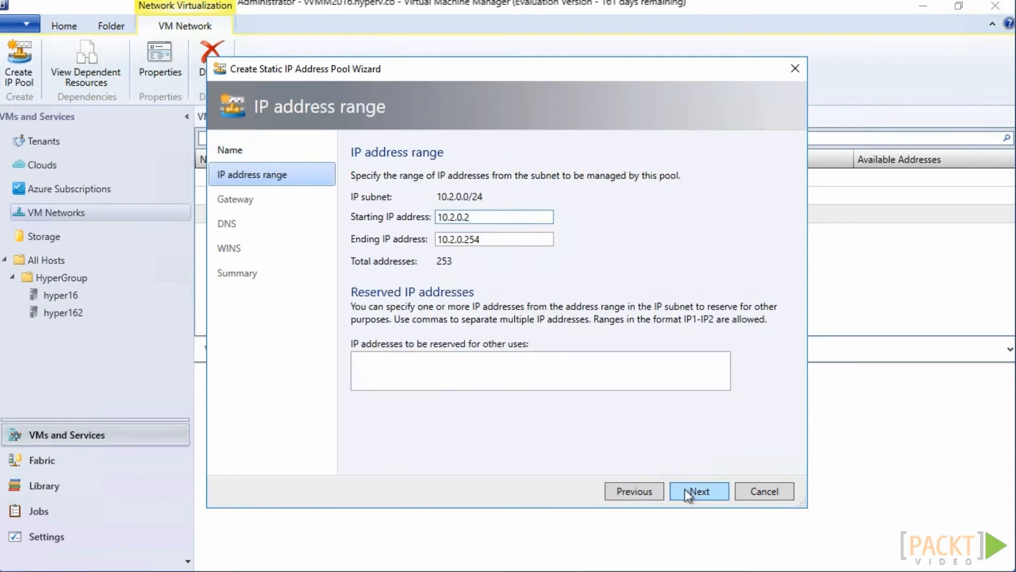
Set the pool's address range from 10.2.0.100 to 10.2.0.120 and leave the default gateways empty
key("BackSpace")
type("100")
left_click(488, 238)
key("BackSpace")
key("BackSpace")
key("BackSpace")
type("120")
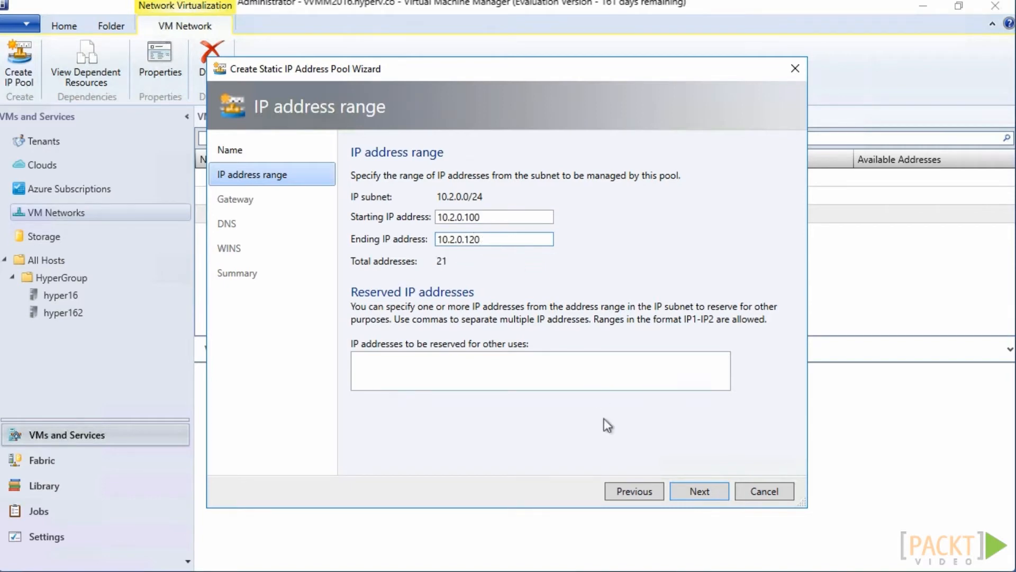
left_click(696, 494)
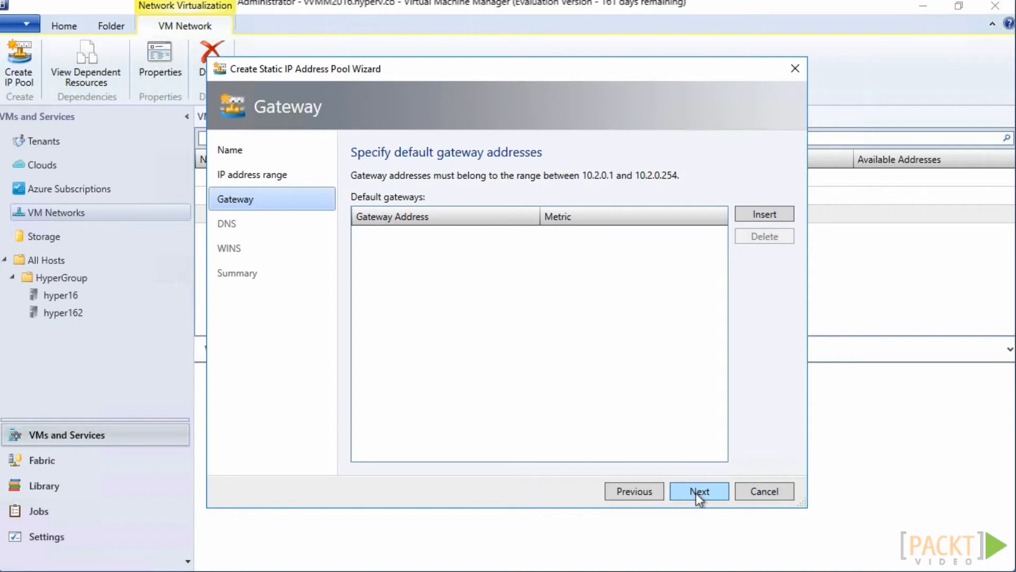
left_click(697, 493)
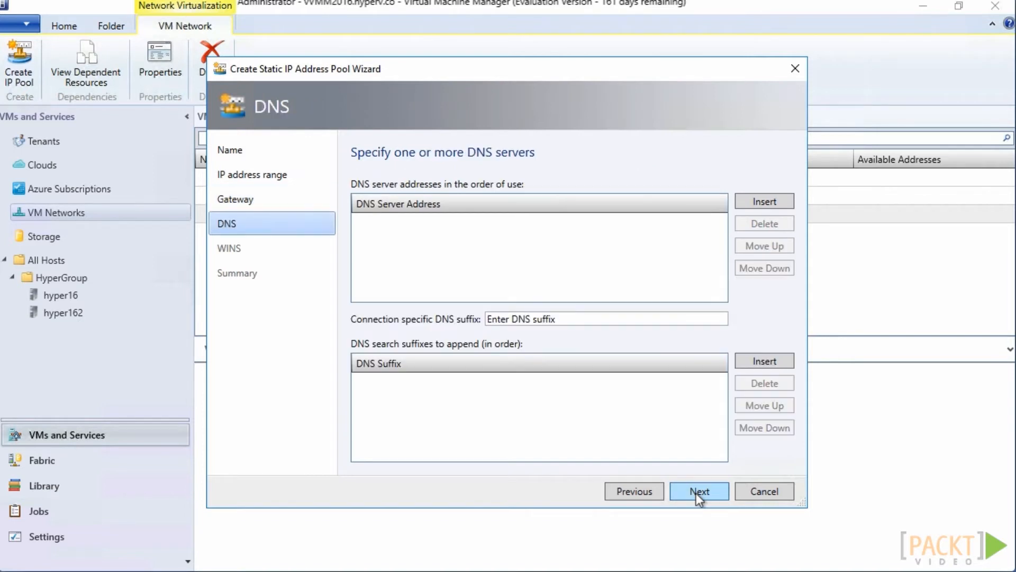
Finish creating IP Pool 2 CA Space with no DNS or WINS servers specified
left_click(697, 493)
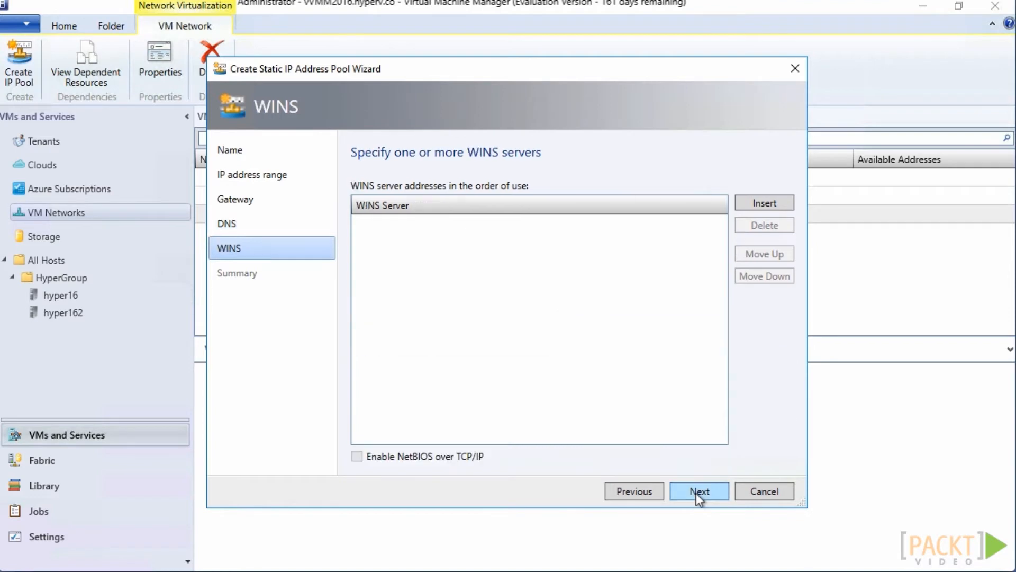
left_click(695, 493)
left_click(695, 492)
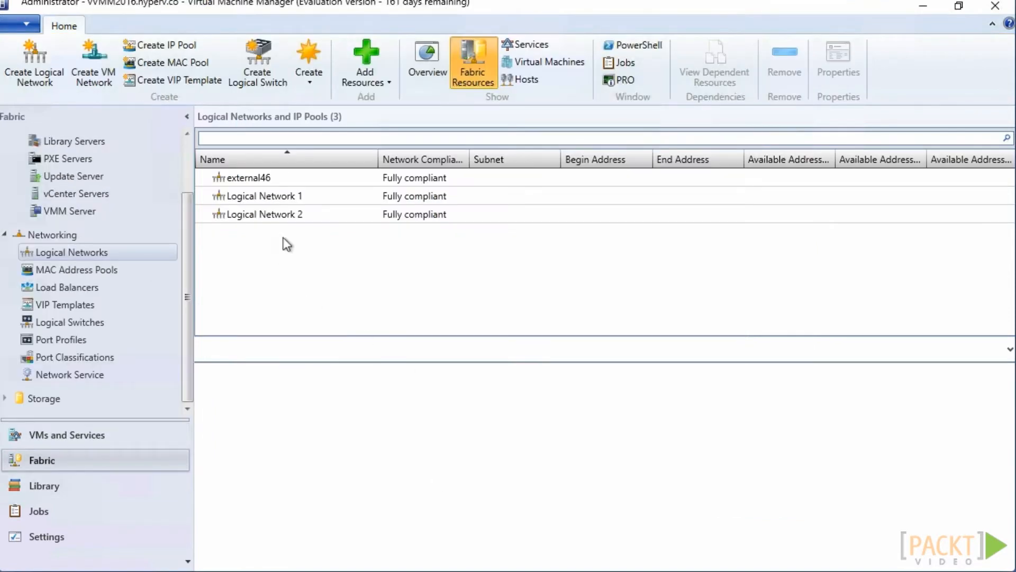
Start a static IP address pool named IP Pool 2 PA Space for Logical Network 2
left_click(340, 215)
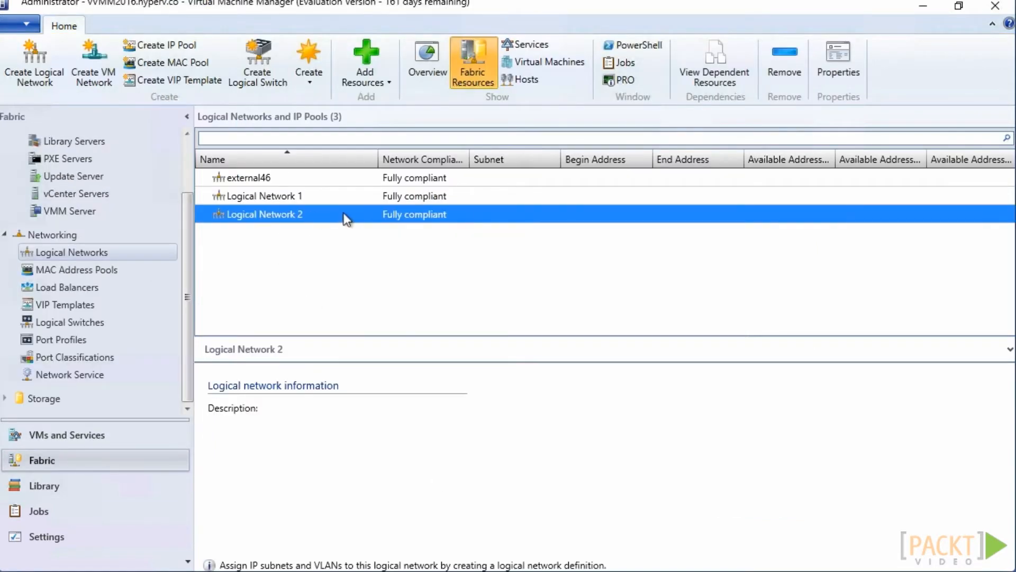
right_click(344, 214)
left_click(373, 222)
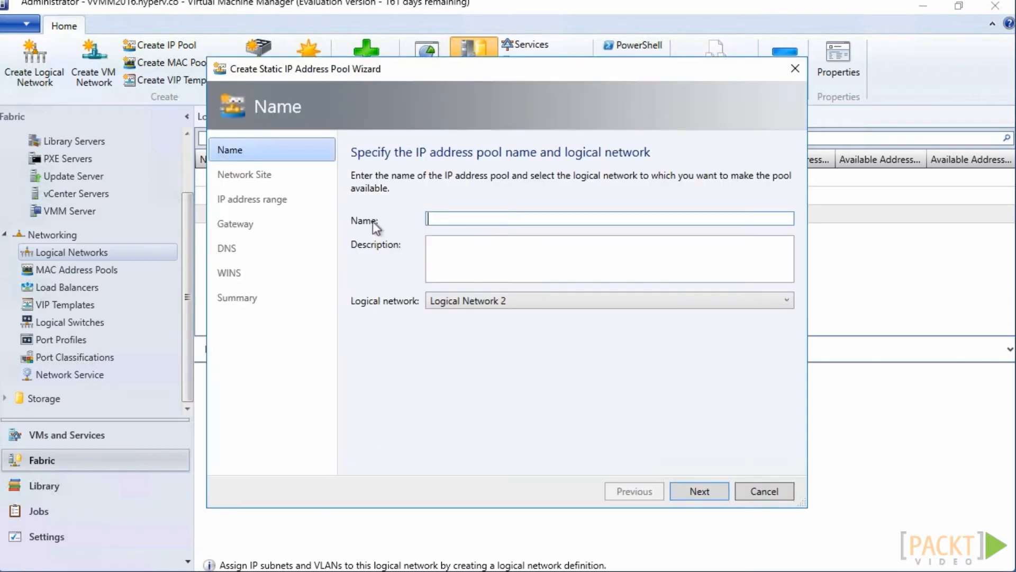
type("IP Pool 2 PA Space")
left_click(700, 492)
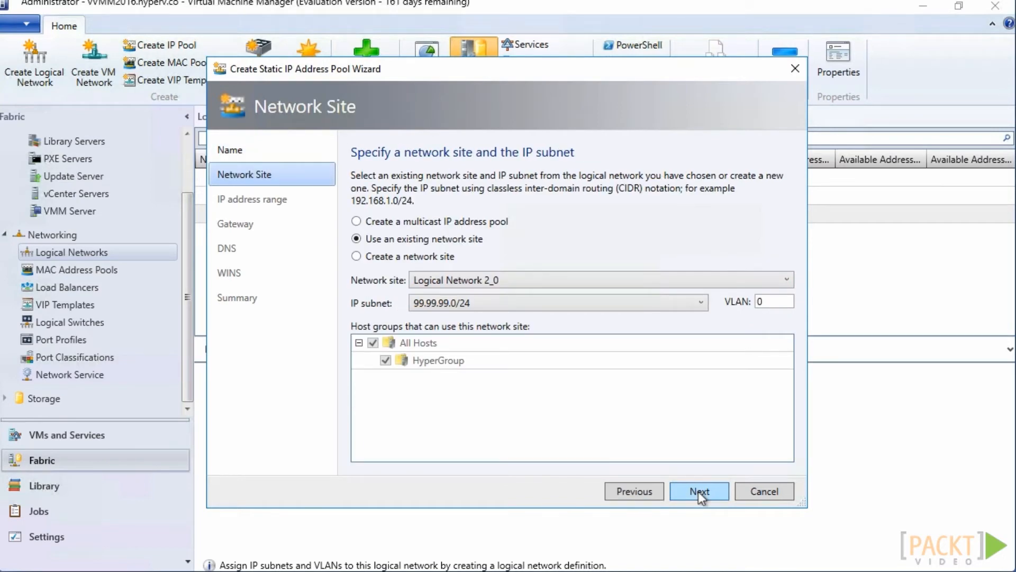
Use the existing network site Logical Network 2_0 and set the pool's address range from 99.99.99.99 to 99.99.99.120
left_click(697, 492)
left_click(527, 221)
key("BackSpace")
type("99.99.99.9")
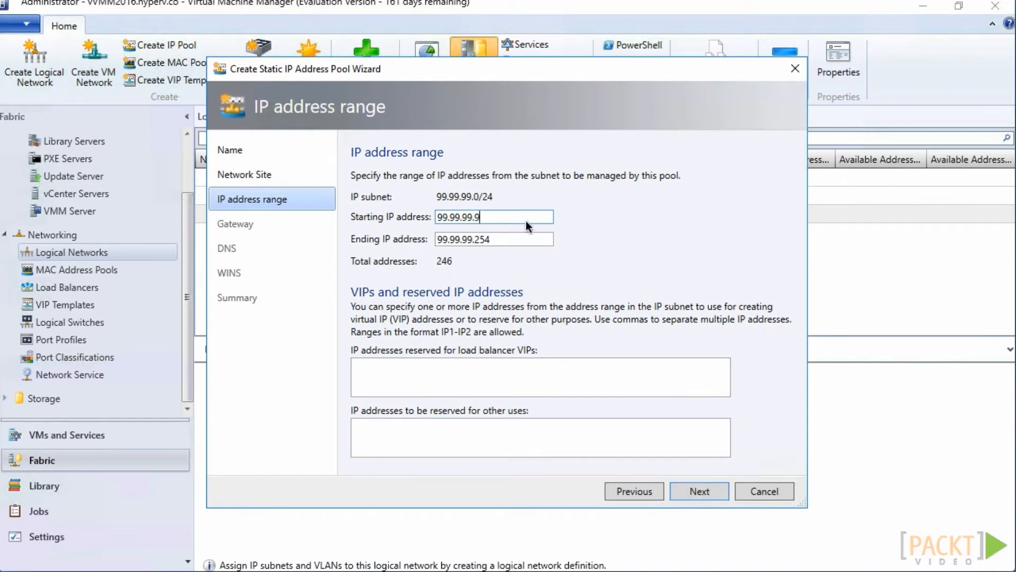
left_click(524, 240)
key("BackSpace")
key("BackSpace")
key("BackSpace")
type("120")
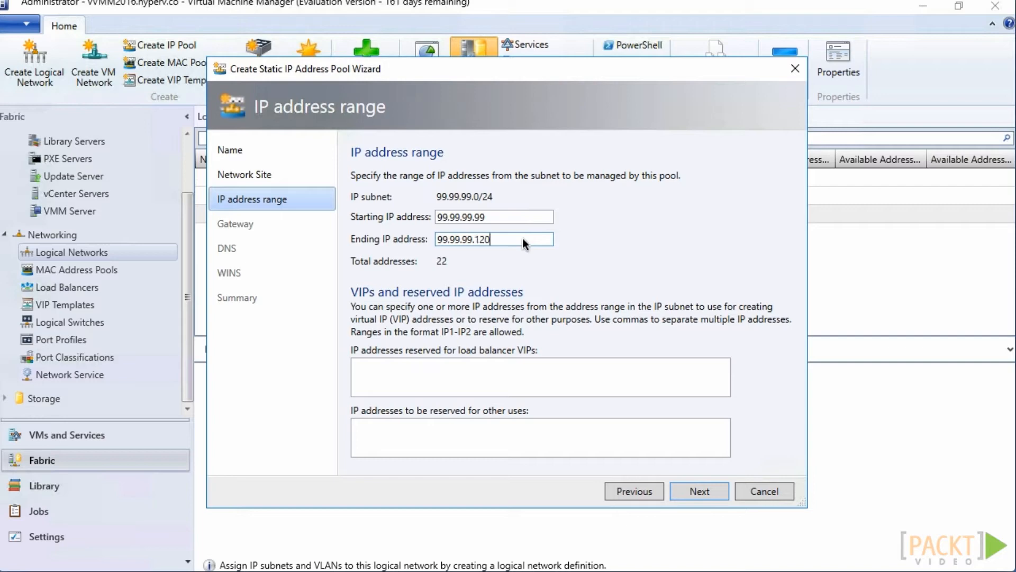
left_click(704, 493)
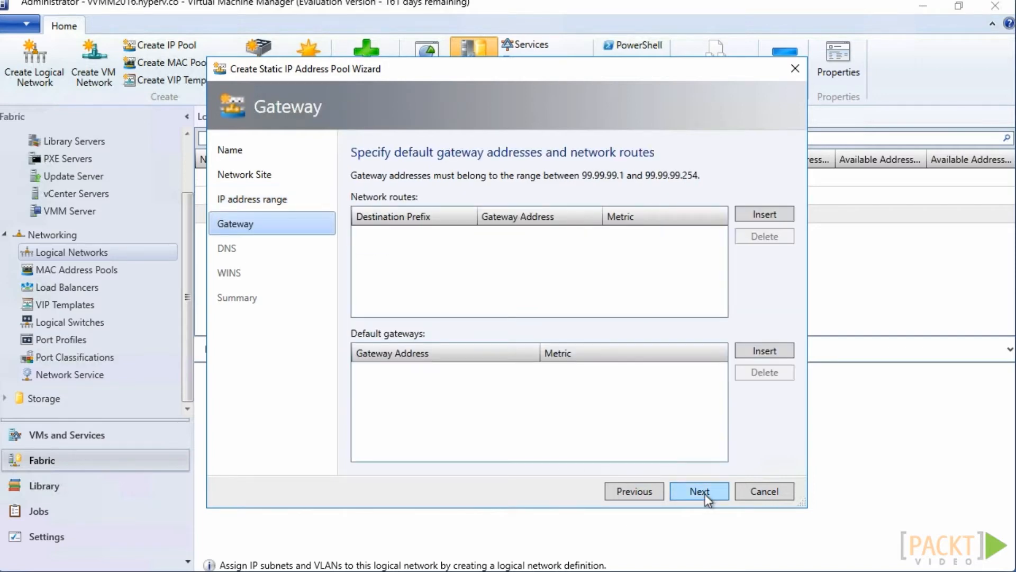
Leave the gateways, DNS and WINS servers empty and finish creating IP Pool 2 PA Space
left_click(704, 493)
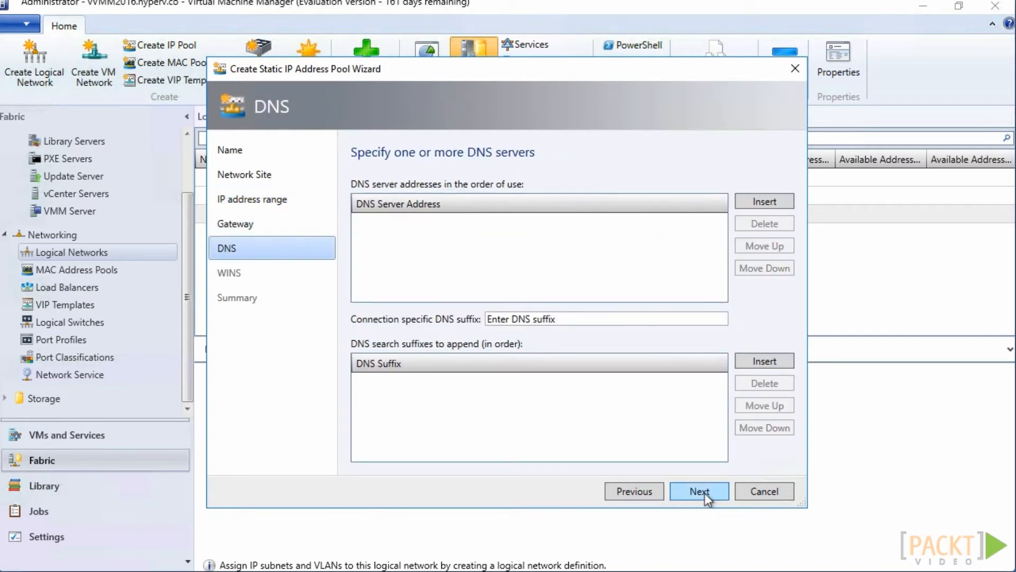
left_click(704, 493)
left_click(704, 493)
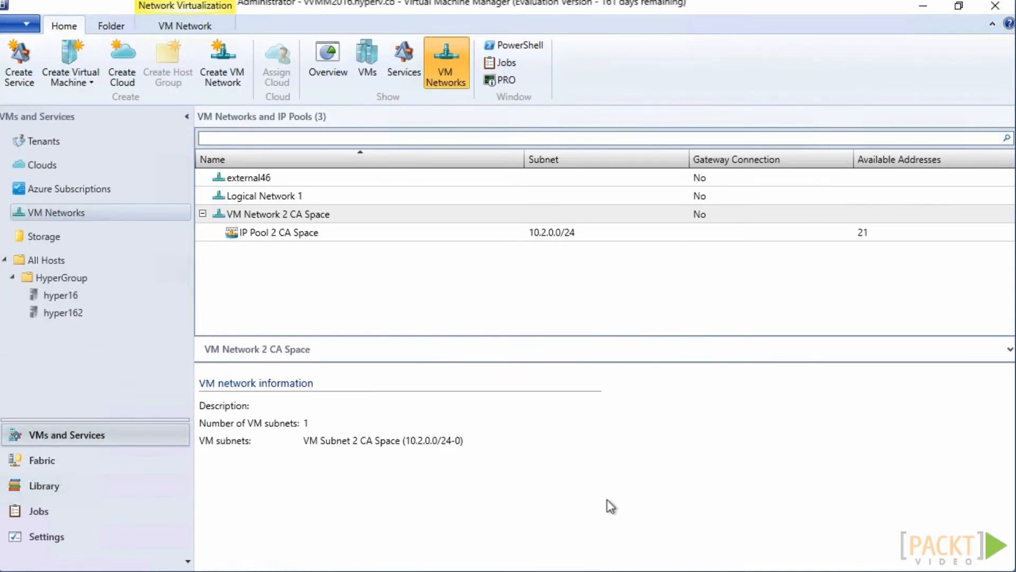
Create a VM network named VM Network 2 PA Space on Logical Network 2 with no isolation
right_click(185, 212)
left_click(233, 225)
left_click_drag(322, 72, 502, 97)
left_click(690, 208)
type("VM Network 2 PA Space")
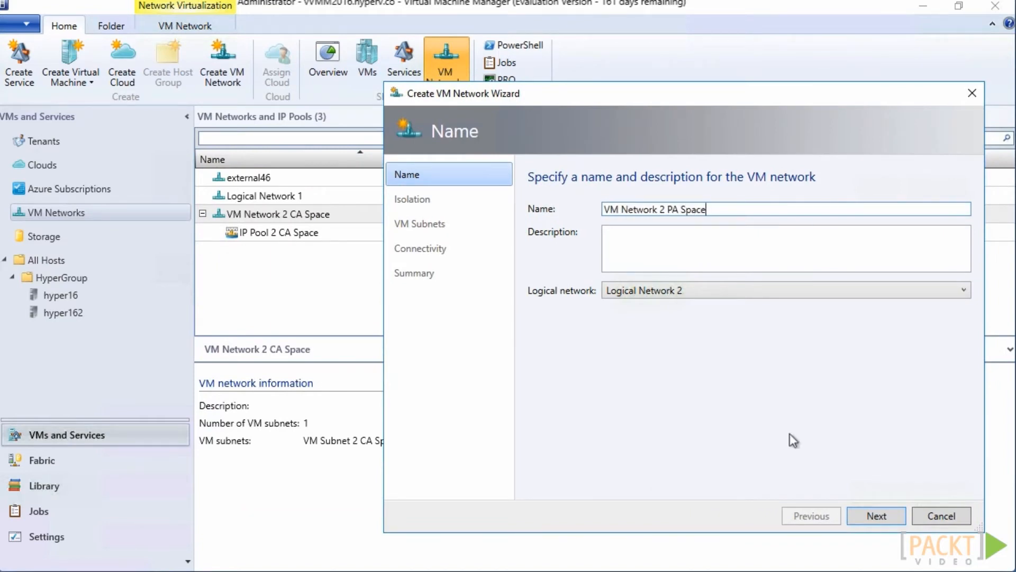
left_click(879, 515)
left_click(561, 310)
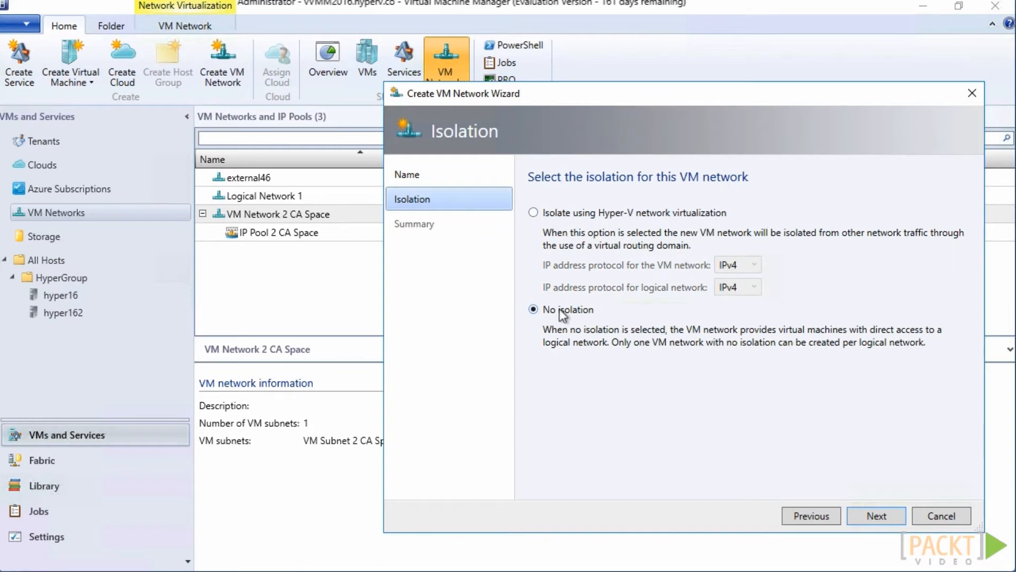
left_click(877, 515)
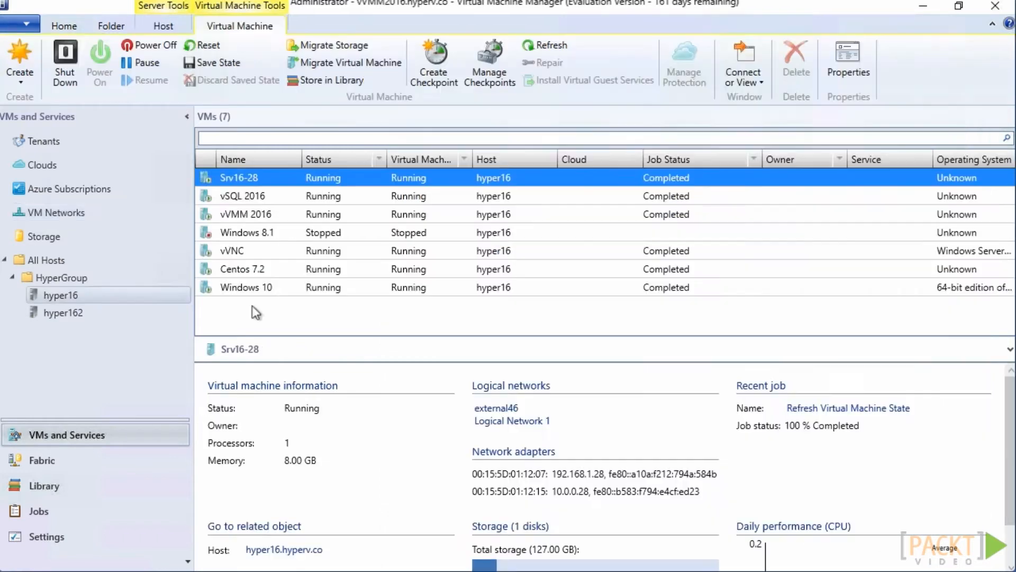
In the hardware properties of host hyper16, associate the Ethernet 2 adapter with Logical Network 2 and its 99.99.99.0/24 subnet
right_click(136, 302)
left_click(141, 362)
left_click(266, 154)
left_click_drag(488, 253, 493, 326)
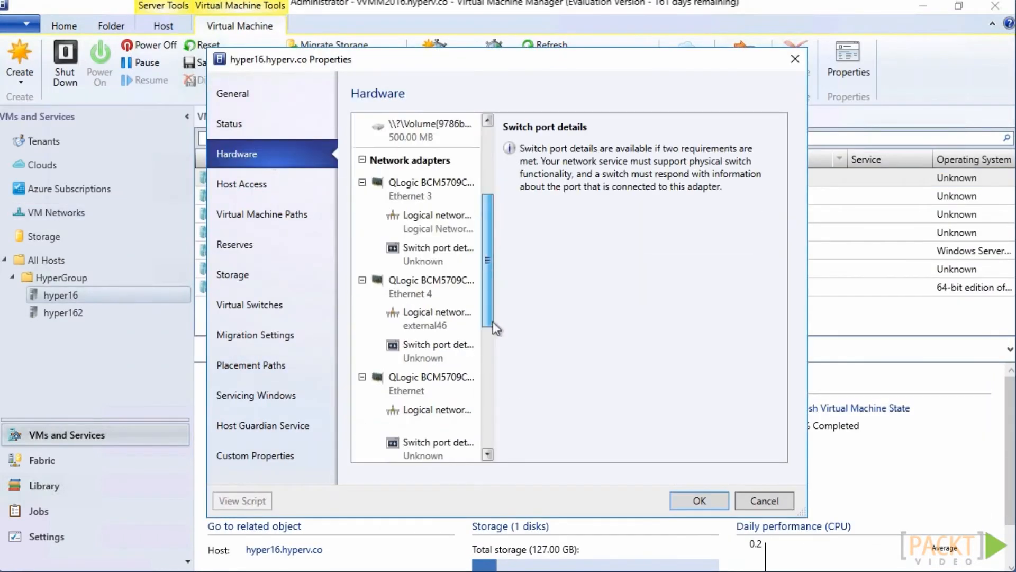
scroll(437, 338, "down", 3)
left_click(416, 319)
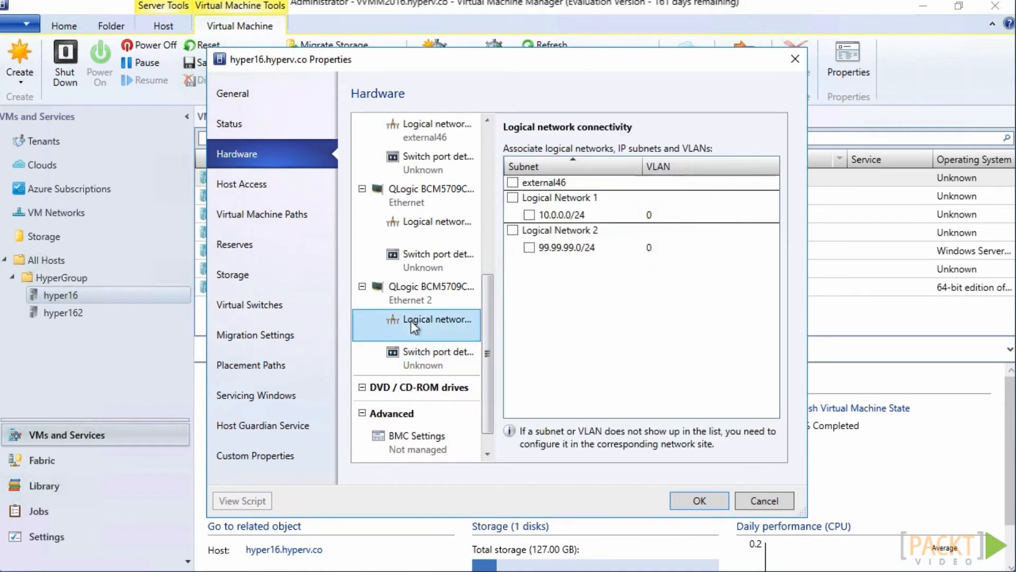
left_click(516, 231)
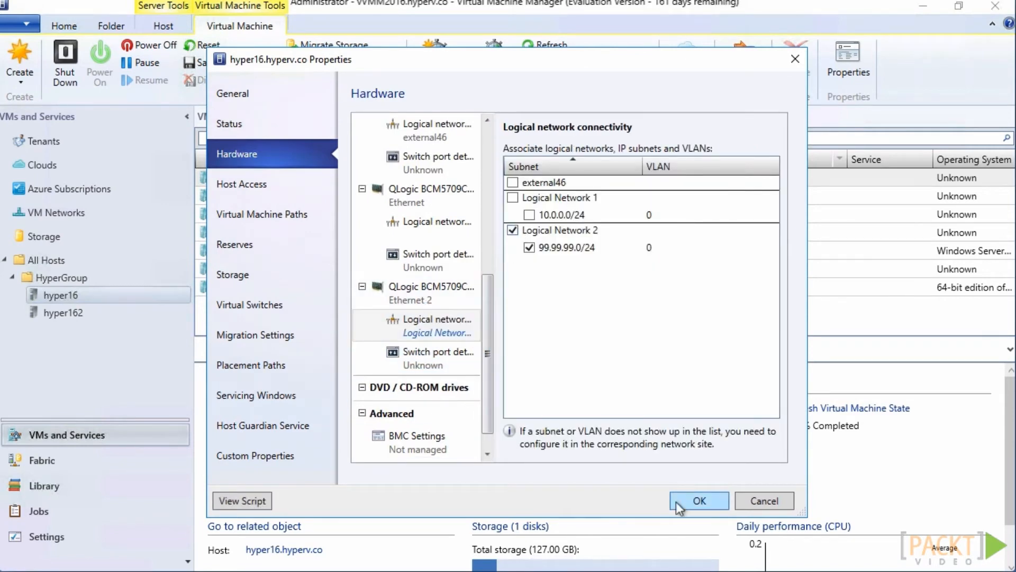
Add Logical Switch 2 on hyper16's Ethernet 2 with Virtual Network Adapter PA Space on VM Network 2 PA Space, using Port Classification 2, and apply
left_click(278, 303)
left_click(435, 223)
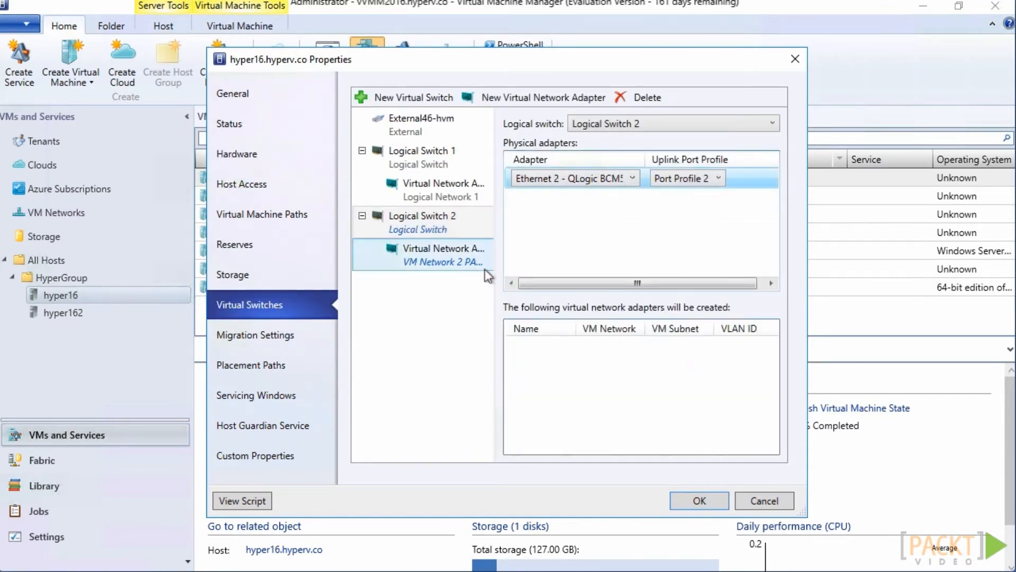
left_click(468, 267)
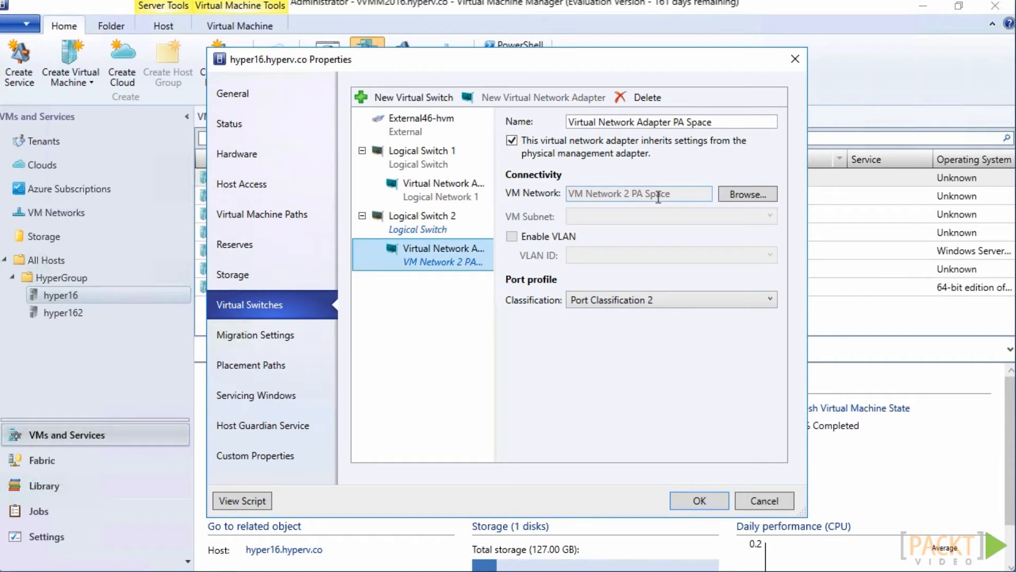
left_click(699, 500)
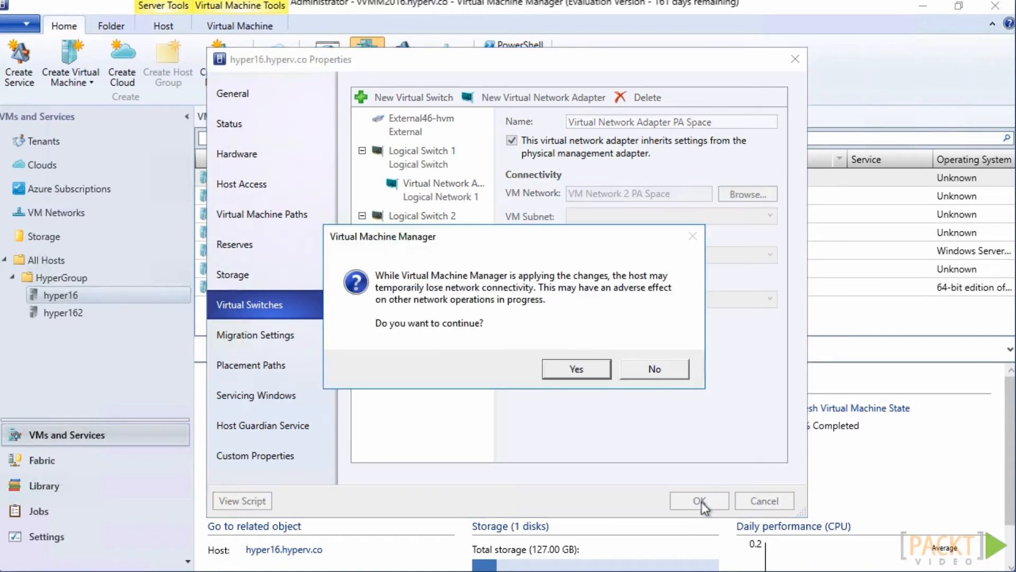
left_click(562, 365)
Connect Network Adapter 3 of the virtual machine Srv16-28 to VM Network 2 CA Space with subnet VM Subnet 2 CA Space
left_click(328, 178)
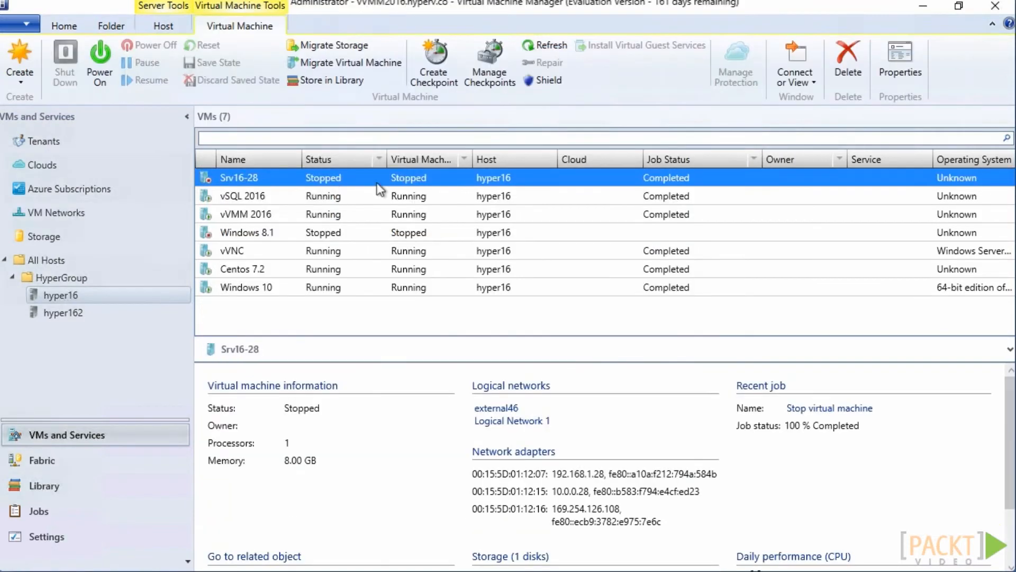
right_click(375, 181)
left_click(440, 558)
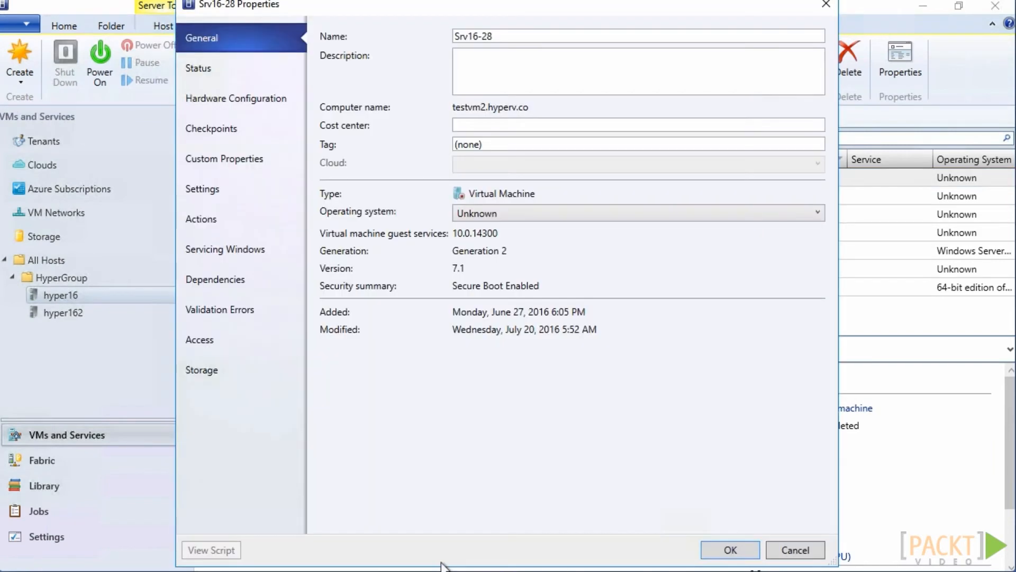
left_click(219, 97)
left_click(389, 325)
left_click(570, 119)
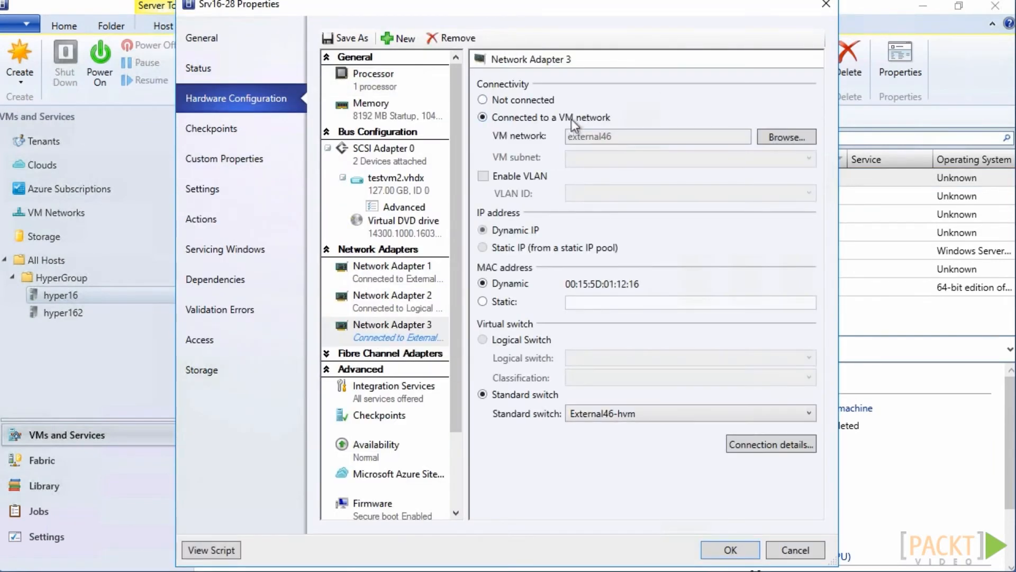
left_click(786, 137)
left_click(386, 264)
left_click(560, 435)
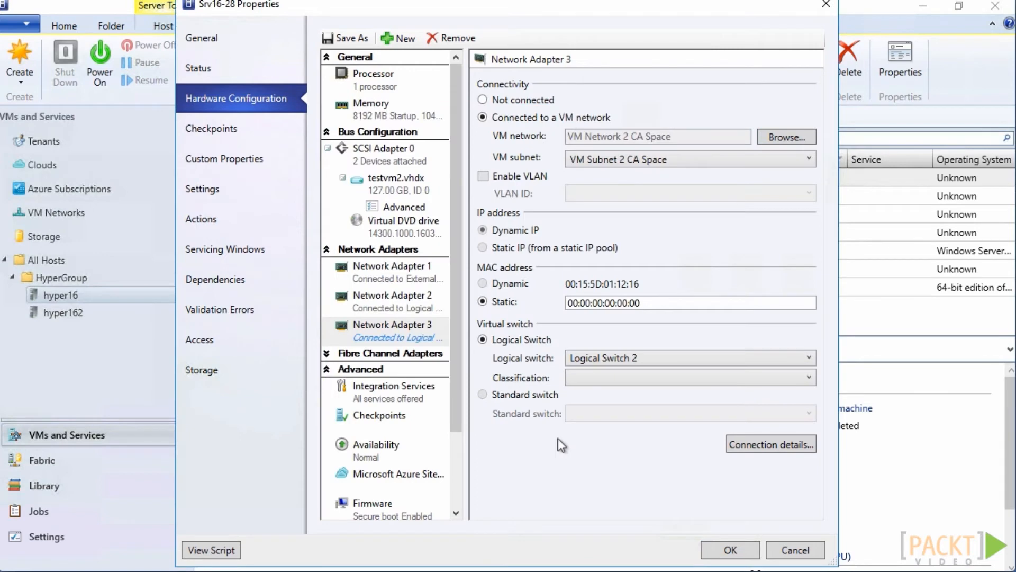
Choose a port classification for Srv16-28's Network Adapter 3 on Logical Switch 2 and save the virtual machine's properties
left_click(608, 378)
left_click(613, 407)
left_click(730, 550)
In the hardware properties of host hyper162, associate the Ethernet 4 adapter with Logical Network 2 and its 99.99.99.0/24 subnet
left_click(111, 313)
left_click(186, 361)
left_click(237, 153)
scroll(471, 196, "down", 5)
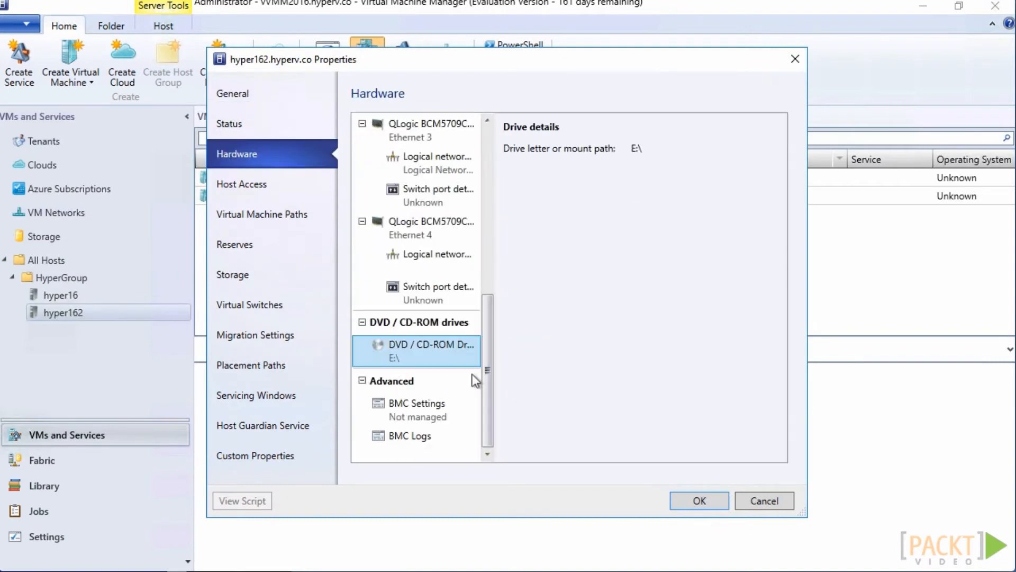
left_click(423, 260)
left_click(513, 230)
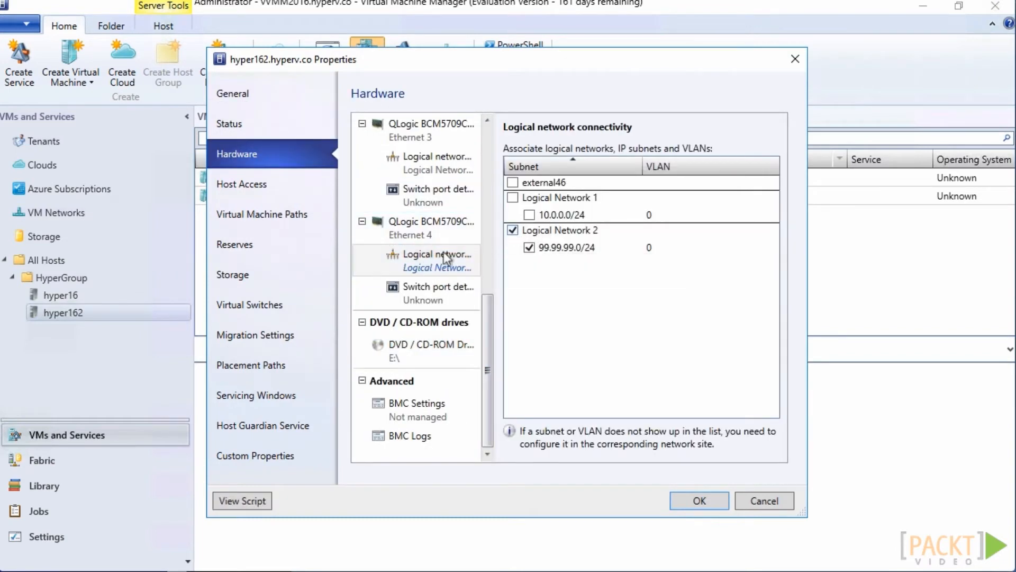
Add Logical Switch 2 to hyper162's virtual switches with Ethernet 4 as the physical adapter and Port Profile 2 as uplink
left_click(268, 310)
left_click(412, 97)
left_click(412, 115)
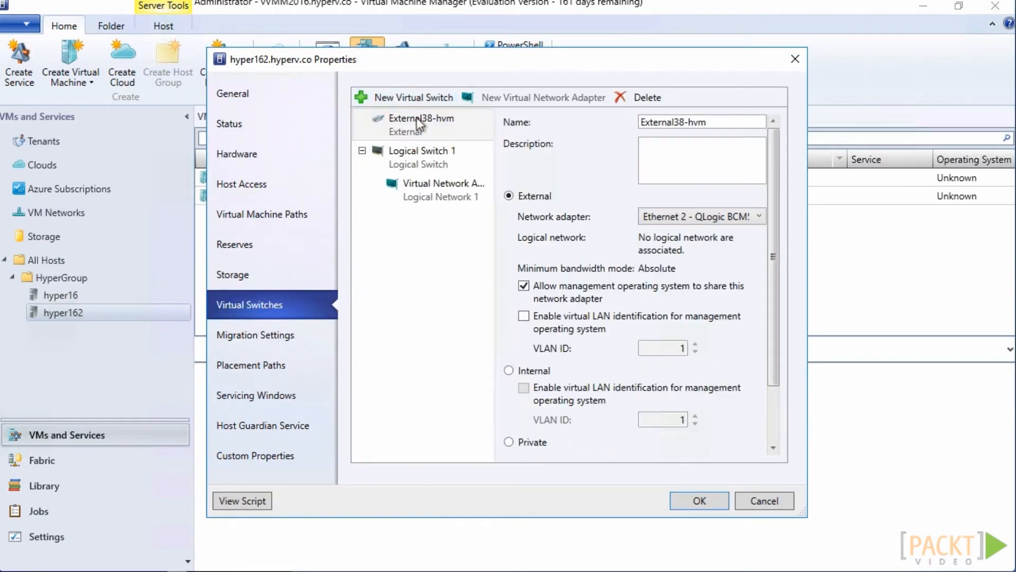
left_click(638, 124)
left_click(659, 173)
left_click(631, 179)
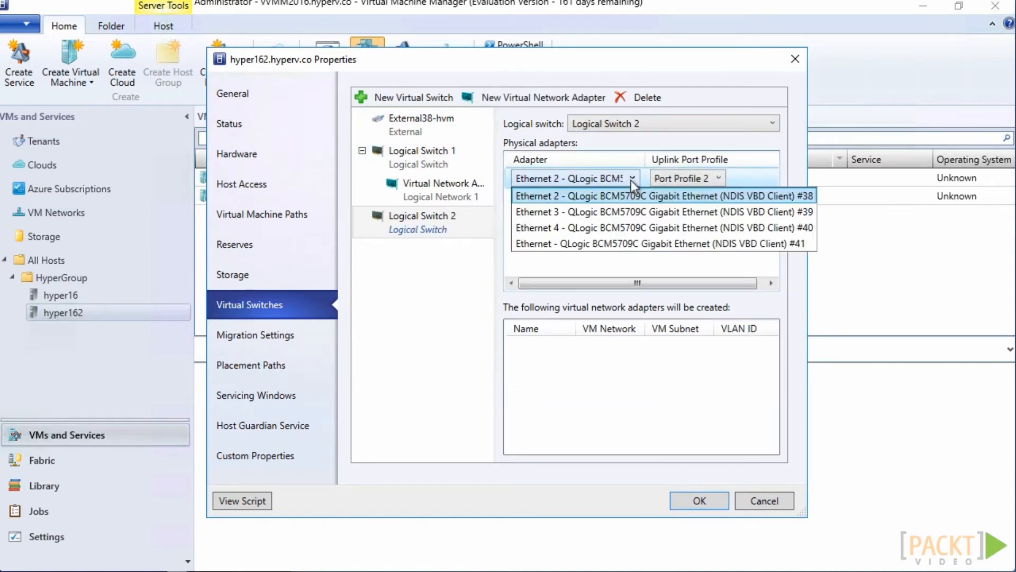
left_click(631, 228)
Add Virtual Network Adapter PA Space to the switch on VM Network 2 PA Space with Port Classification 2, and apply the host changes
left_click(529, 97)
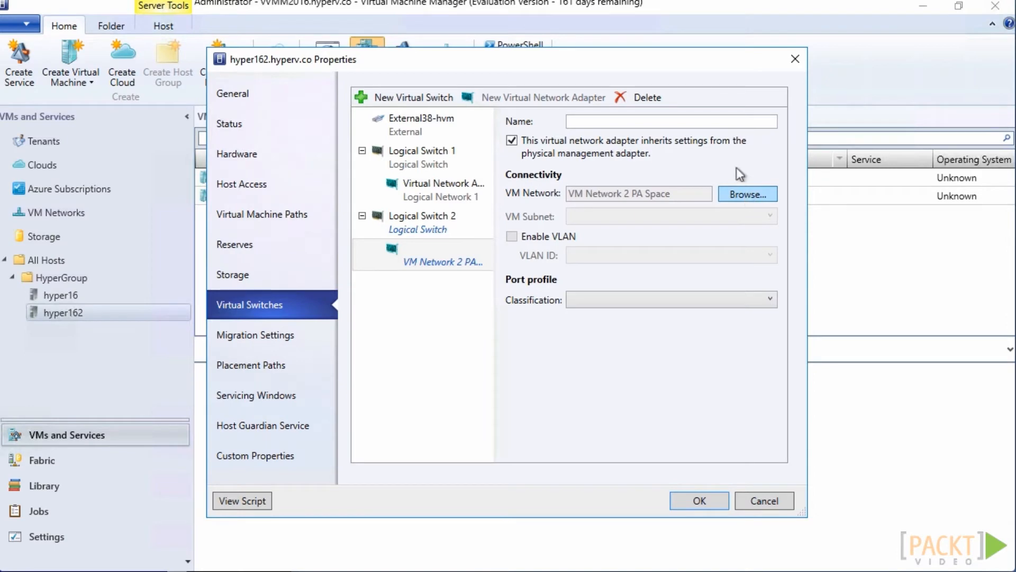
left_click(711, 122)
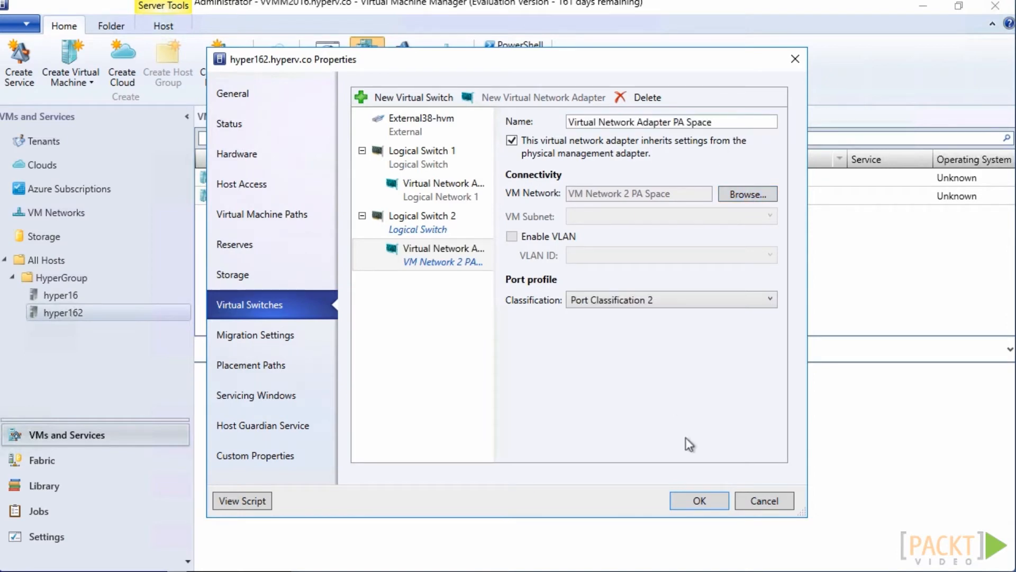
left_click(698, 501)
left_click(573, 373)
Check the VM network, subnet and logical switch settings of Network Adapter 3 on the virtual machine Srv162-133
left_click(345, 180)
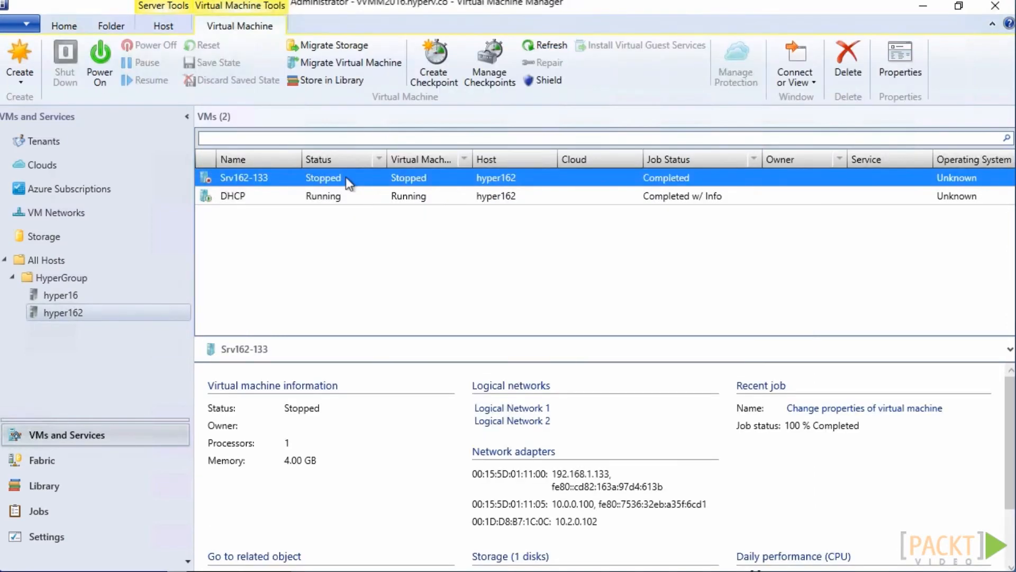
right_click(350, 184)
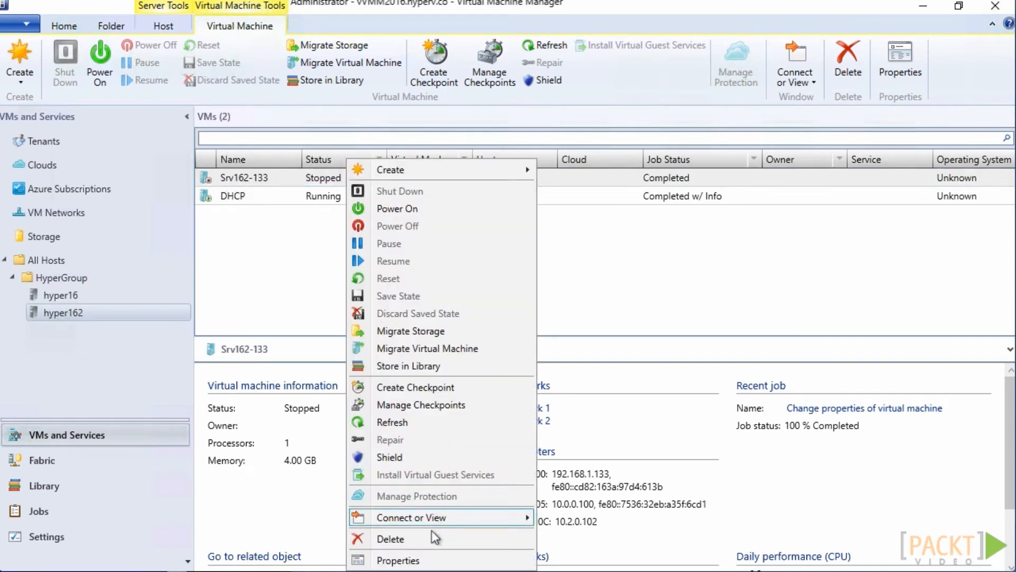
left_click(430, 561)
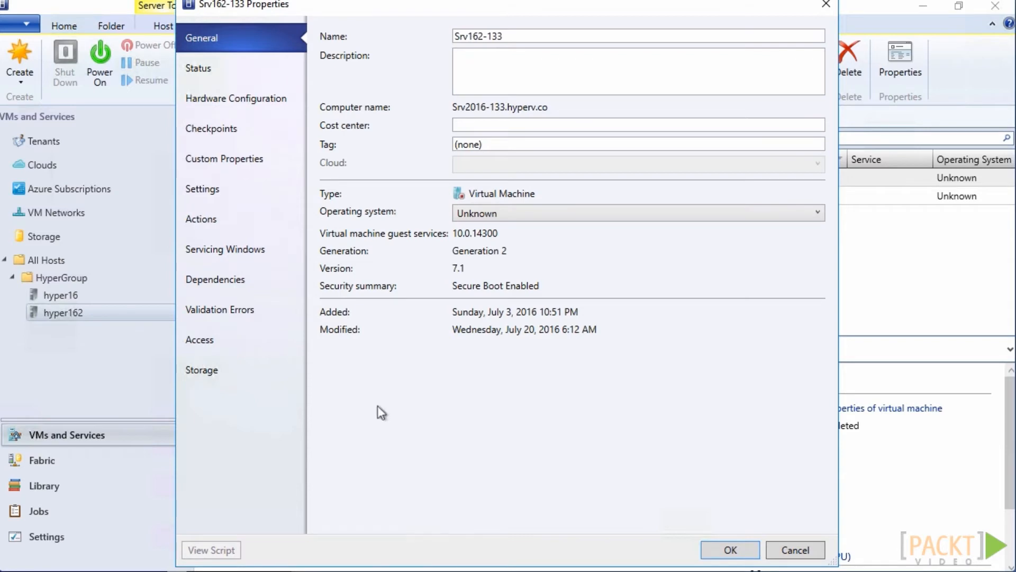
left_click(255, 100)
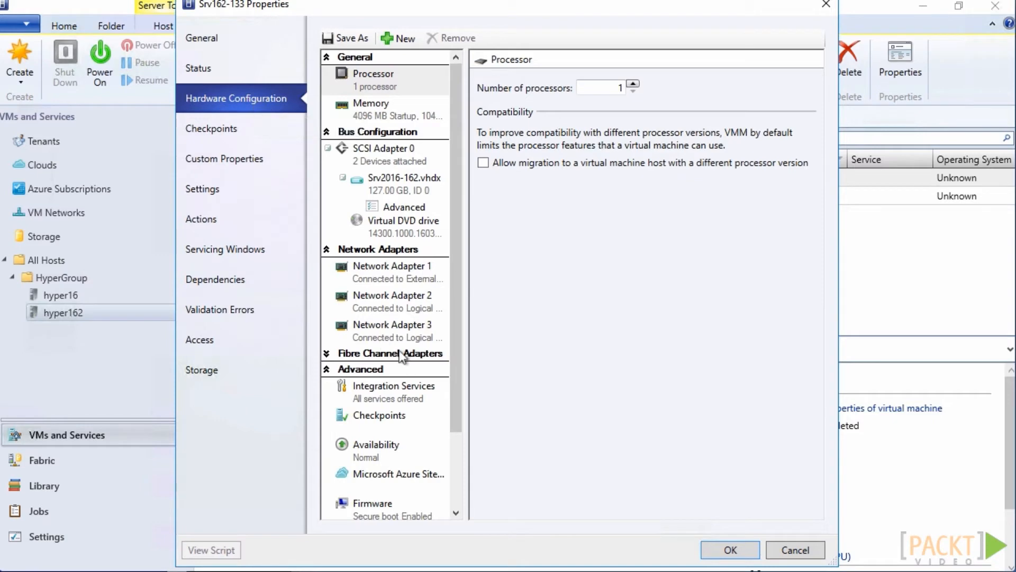
left_click(389, 333)
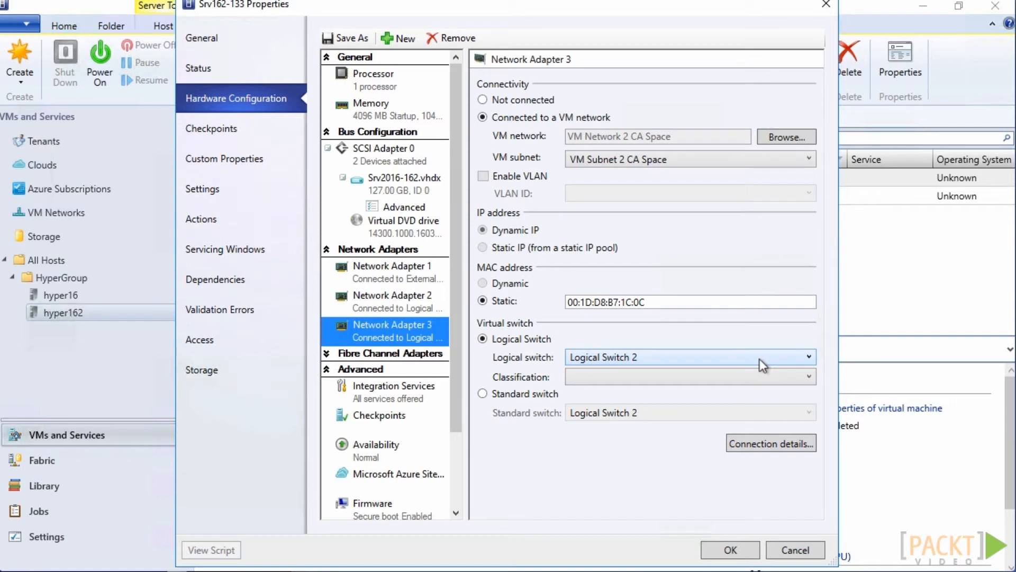
left_click(731, 549)
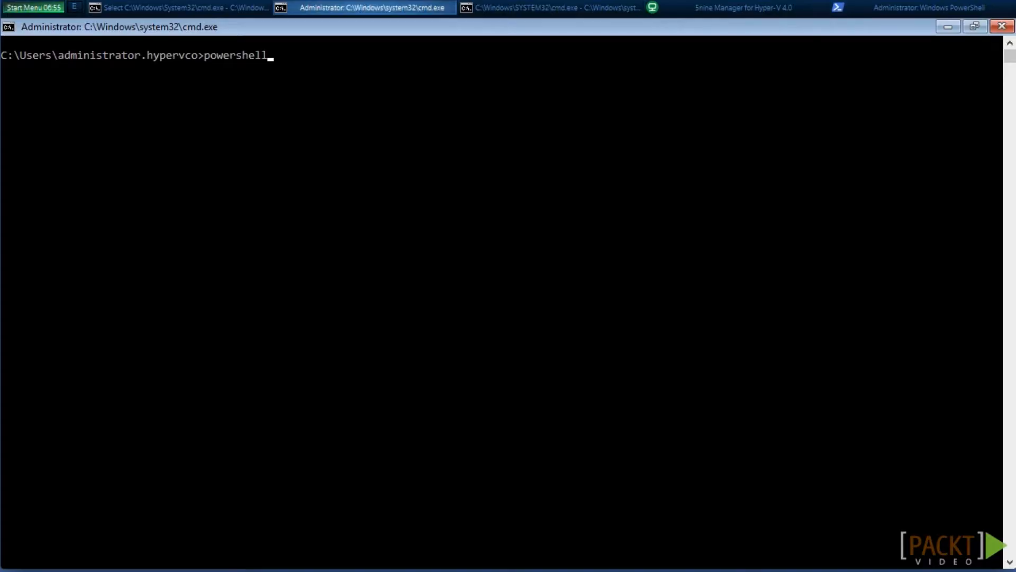
Switch to the host's command prompt, start PowerShell and run Get-NetVirtualizationProviderAddress | FT ProviderAddress, PrefixLength, InterfaceIn
key("Return")
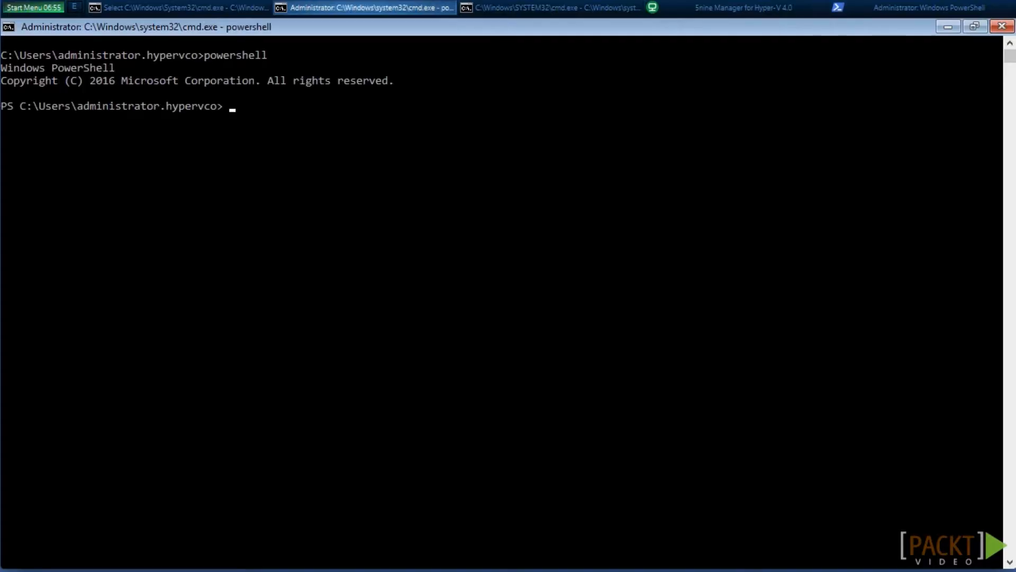
key("Up")
key("Up")
key("Up")
key("Up")
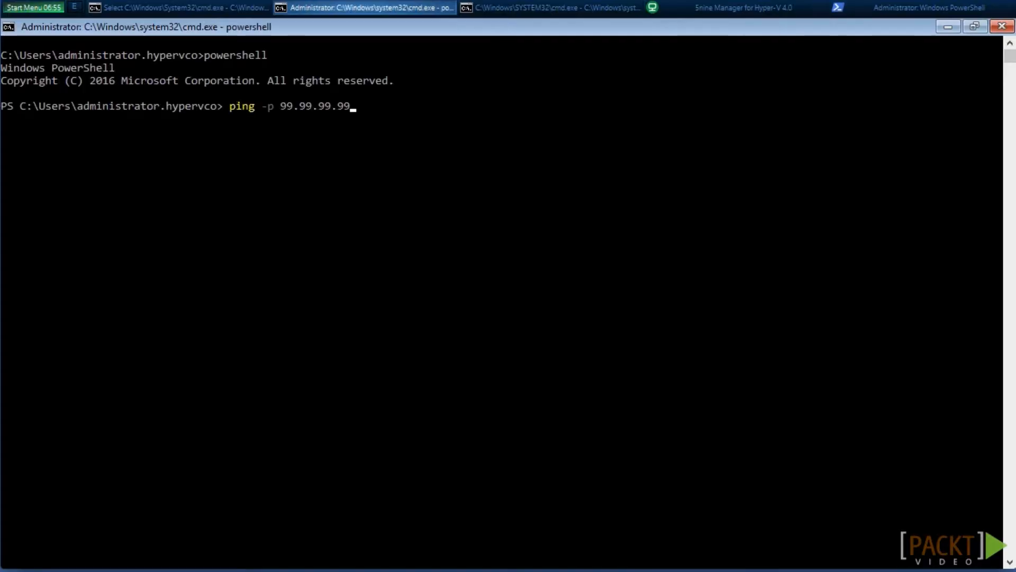
key("Return")
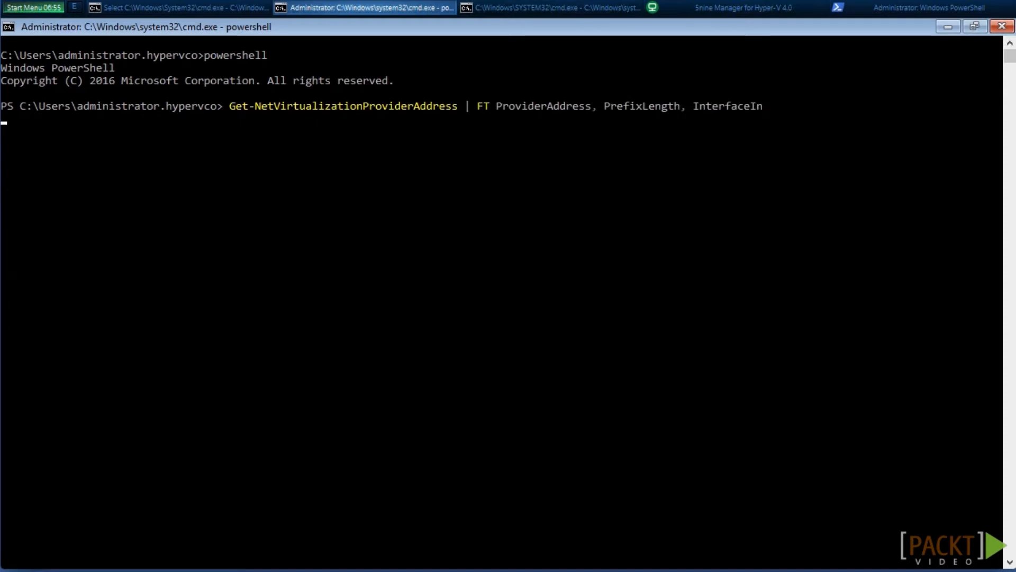
Test the provider address 99.99.99.99 from this host with ping -p
key("Up")
key("Up")
key("Up")
key("Up")
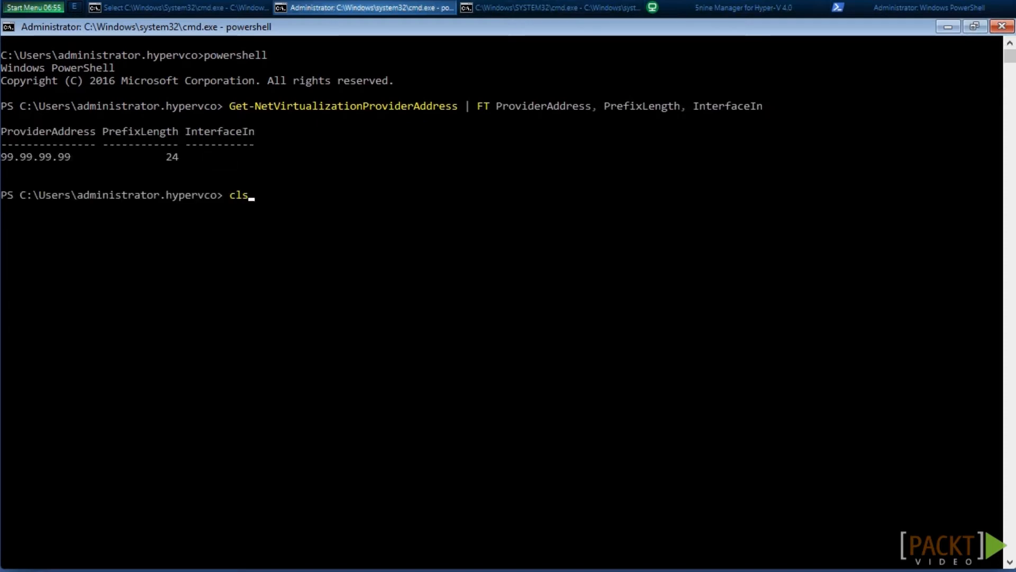
key("BackSpace")
key("BackSpace")
key("BackSpace")
type("99.99.99.99")
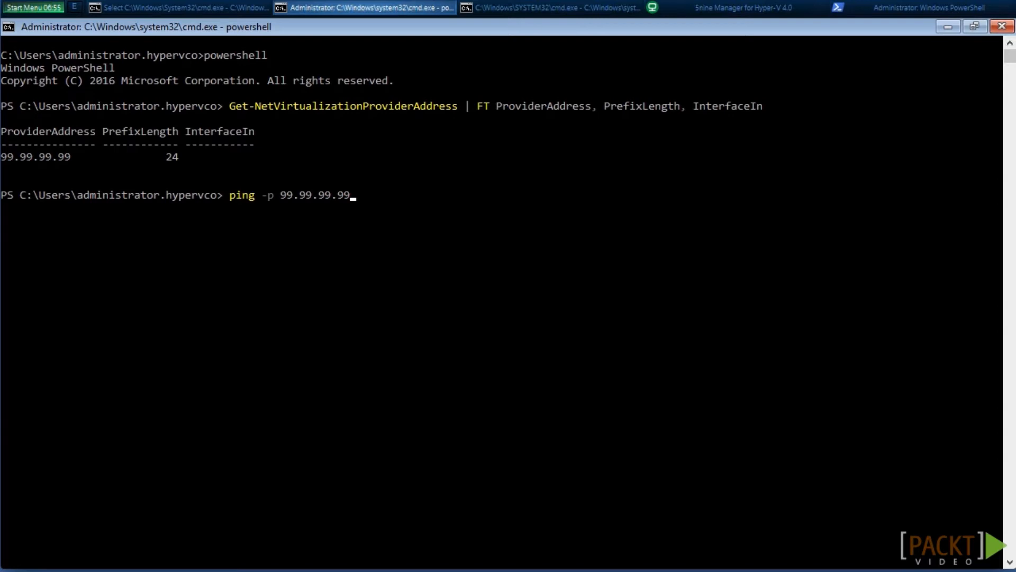
key("Return")
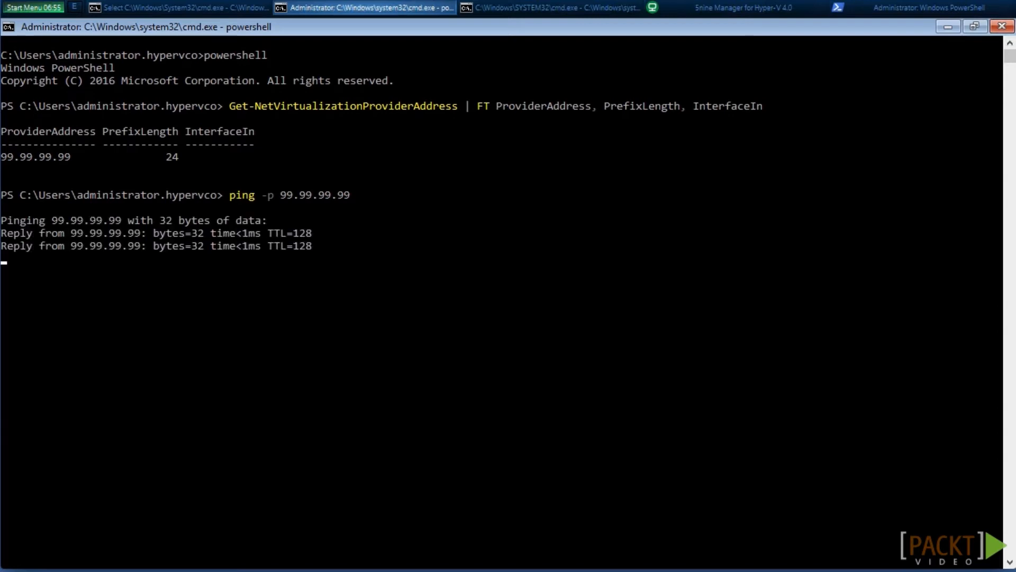
Test the provider address 99.99.99.100 from the same host with ping -p
key("Up")
key("Up")
key("Up")
key("Up")
key("Up")
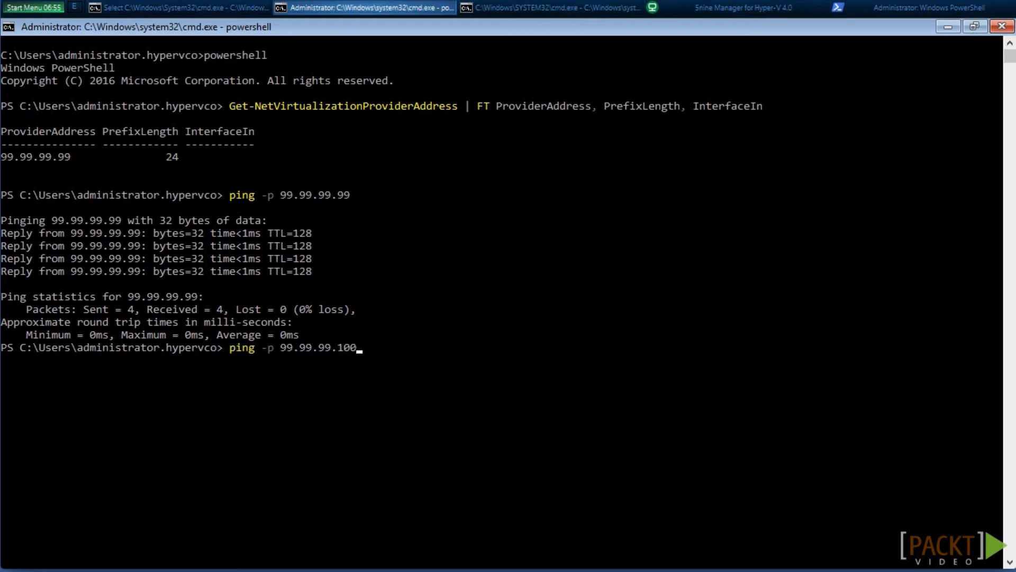
key("Return")
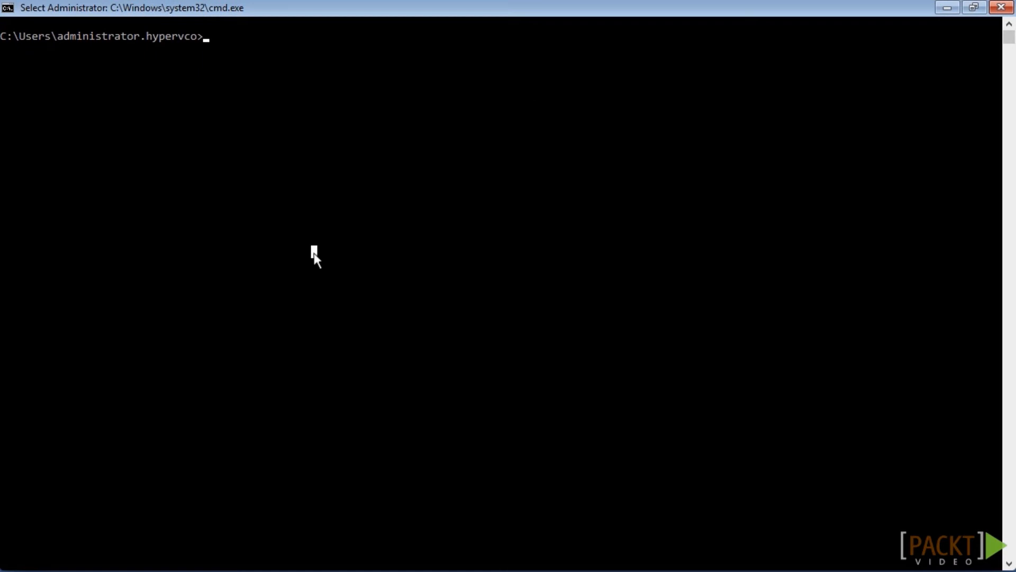
In hyper162's command prompt, check the hostname, start PowerShell and list the provider addresses with Get-NetVirtualizationProviderAddress
type("hostname")
key("Return")
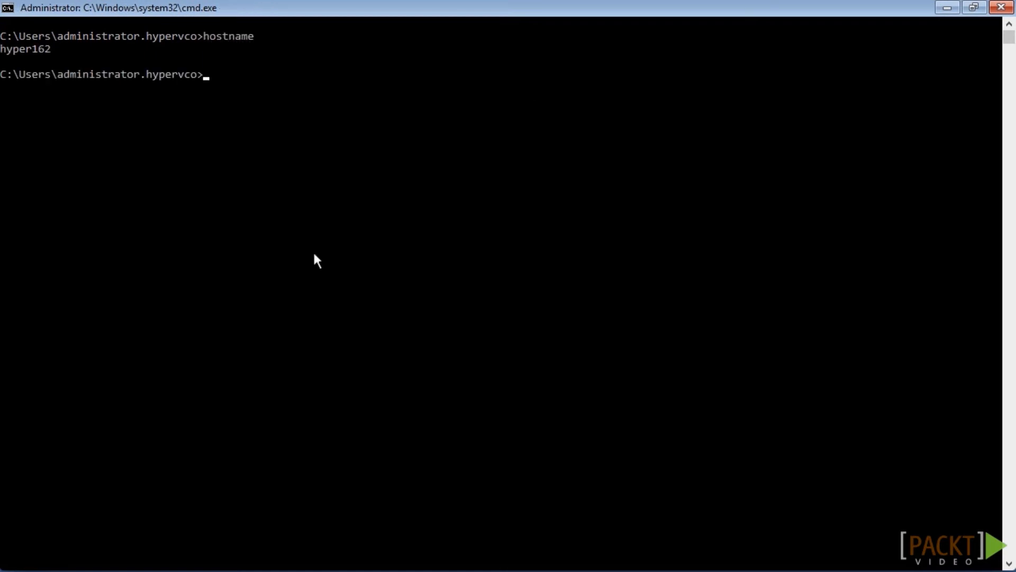
type("powershell")
key("Return")
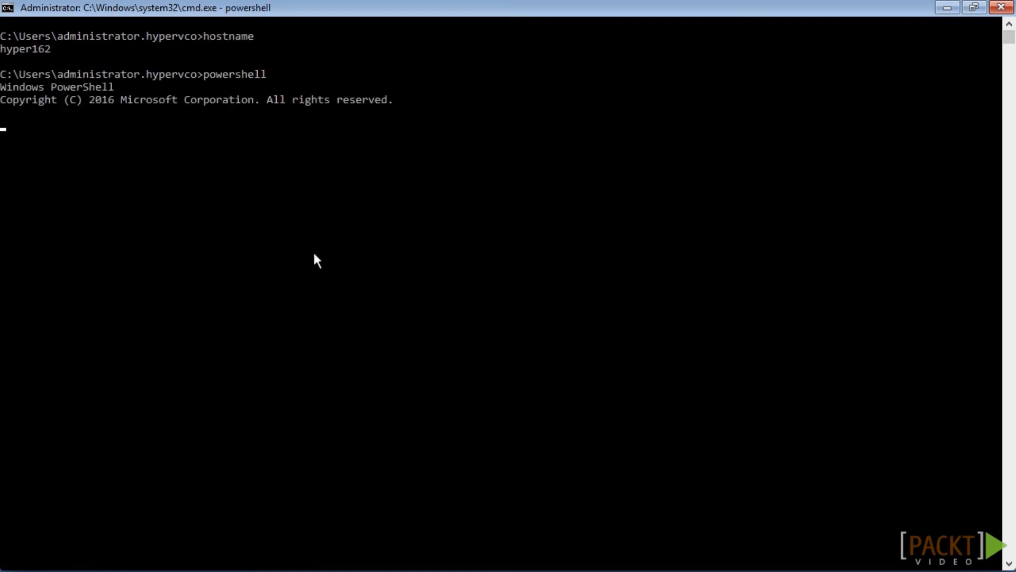
type("Get-NetVirtualizationProviderAddress | FT ProviderAddress, PrefixLength, InterfaceIn")
key("Return")
Test provider address connectivity from hyper162, including ping -p 99.99.99.99
type("ping -p 99.99.99.99")
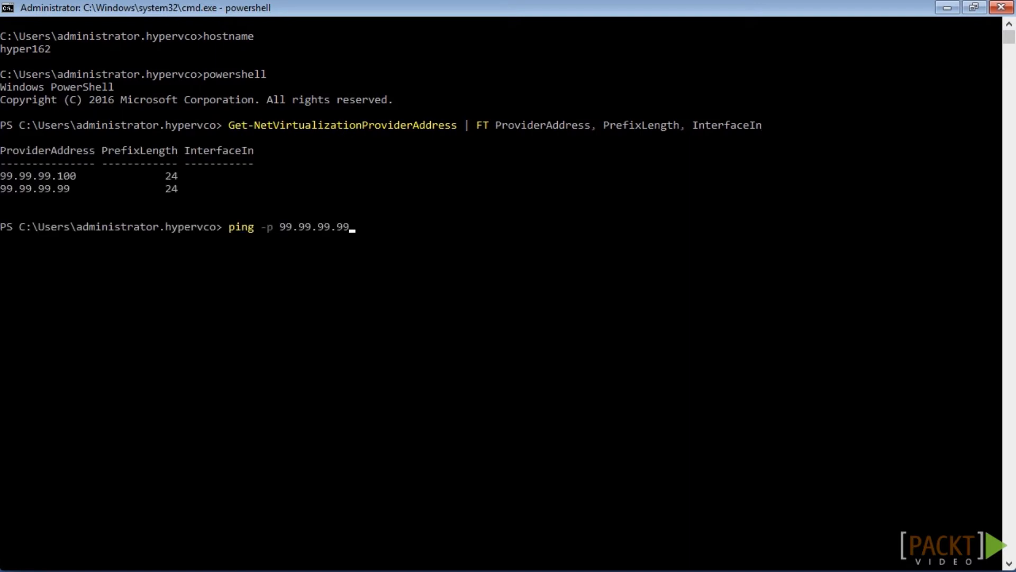
key("Return")
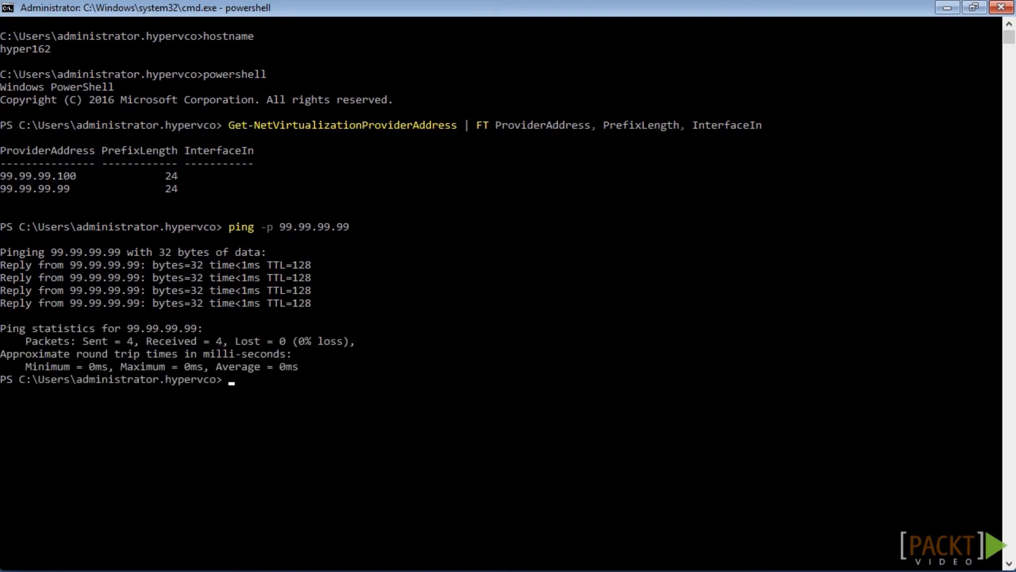
type("ping -p 99.99.99.100")
key("Return")
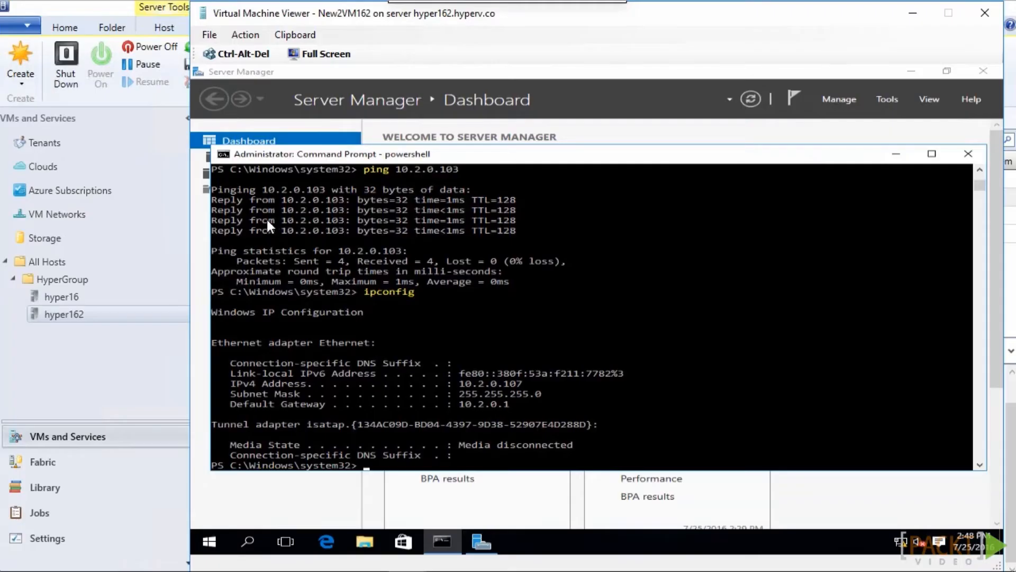
In the New2VM162 console, ping the virtual machine address 10.2.0.104
left_click(450, 268)
key("Up")
key("Up")
key("BackSpace")
type("4")
key("Return")
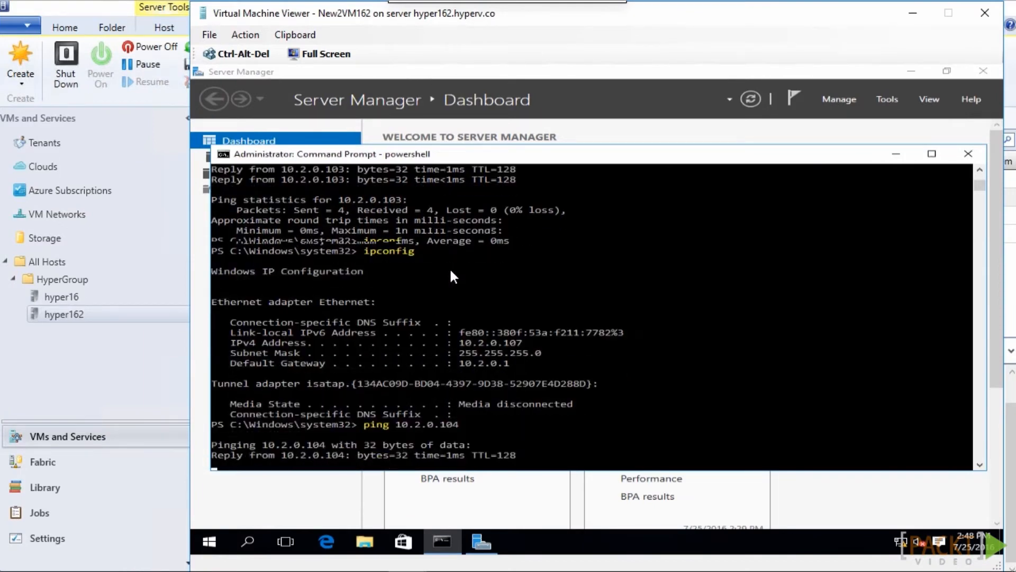
Ping the virtual machine address 10.2.0.106 from New2VM162
key("Up")
key("BackSpace")
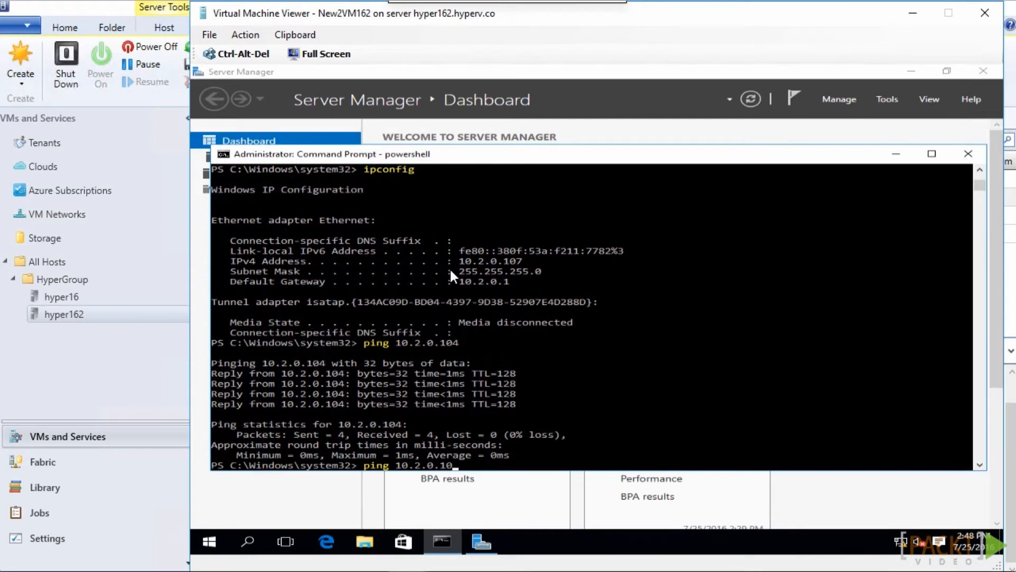
type("6")
key("Return")
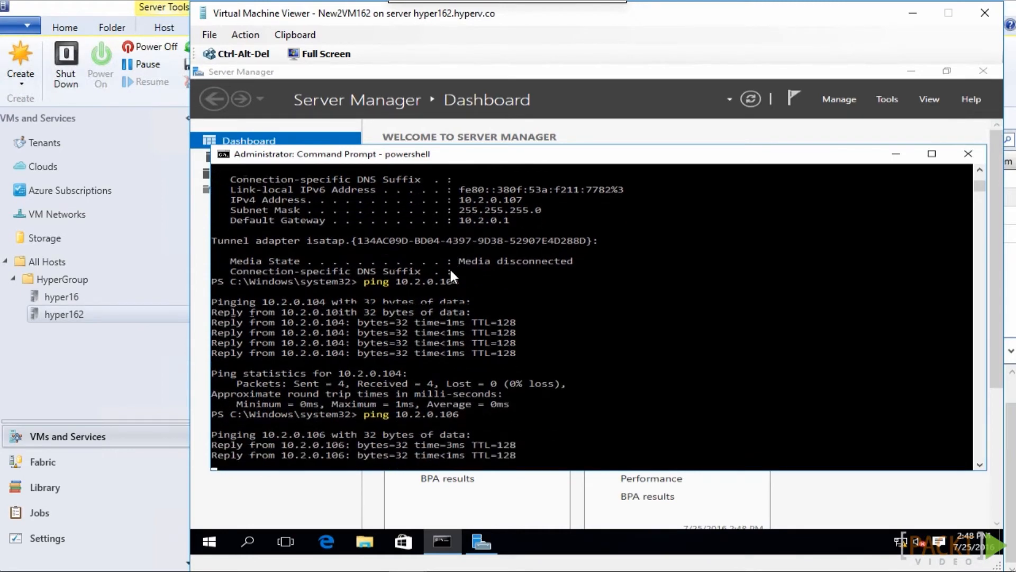
Open a console connection to the virtual machine New2VM16 on host hyper16
left_click(133, 296)
right_click(264, 200)
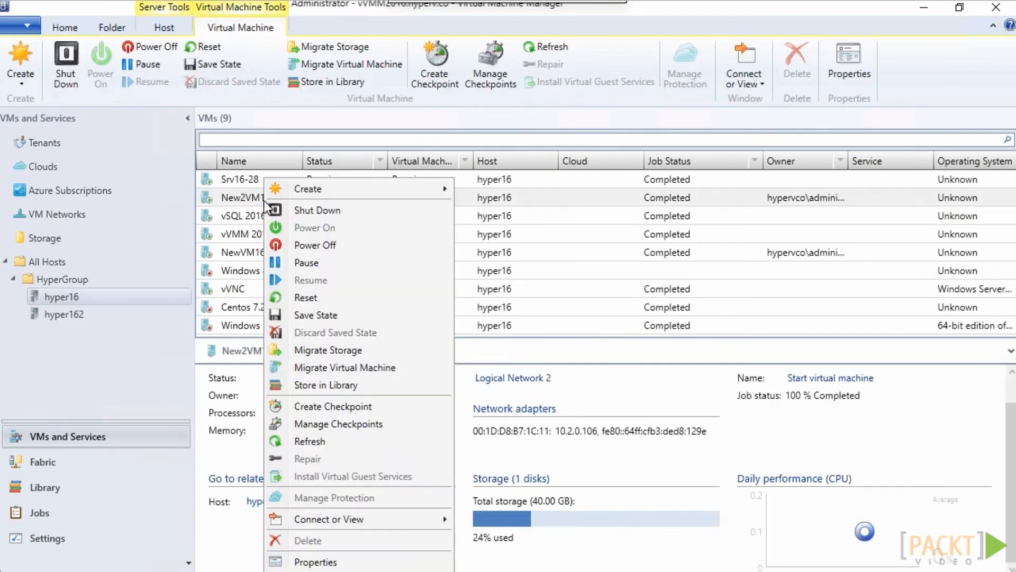
mouse_move(330, 516)
left_click(499, 516)
left_click(610, 339)
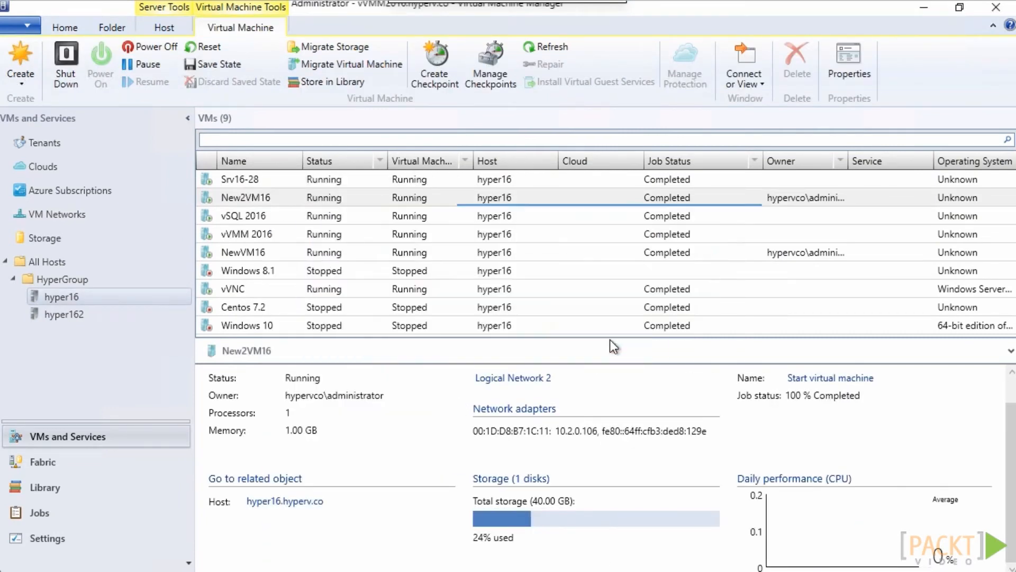
Ping the address 10.2.0.103 from the command prompt in New2VM16
key("Up")
key("BackSpace")
type("3")
key("Return")
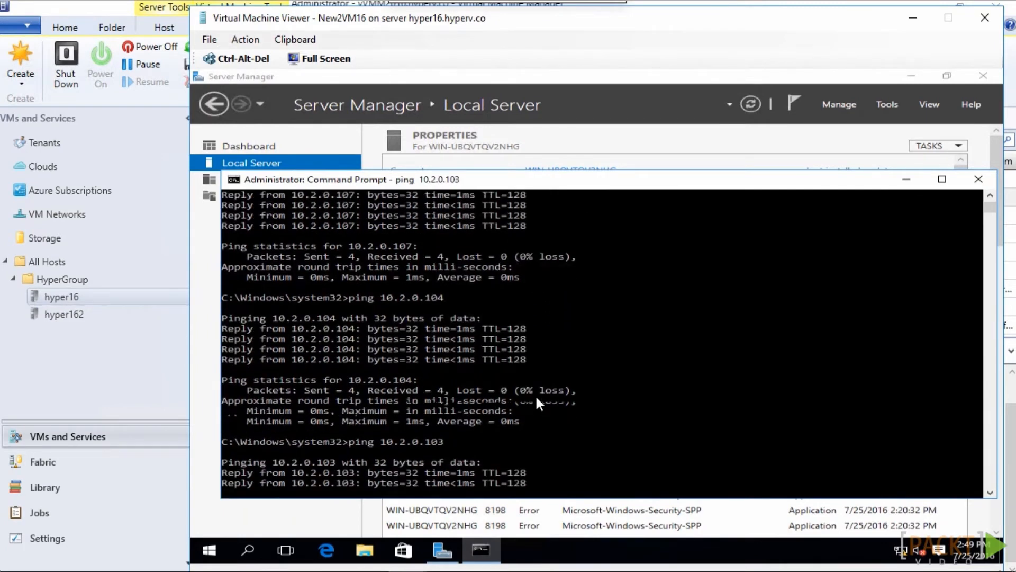
From New2VM16, ping 10.2.0.107 and check the machine's own IP configuration with ipconfig
key("Up")
key("Up")
key("Up")
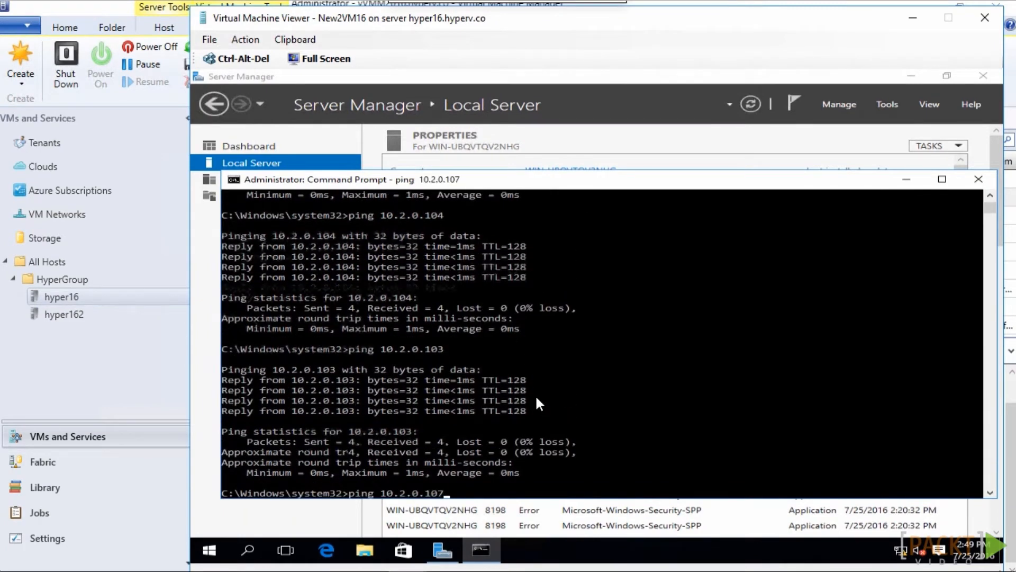
type("ipconfig")
key("Return")
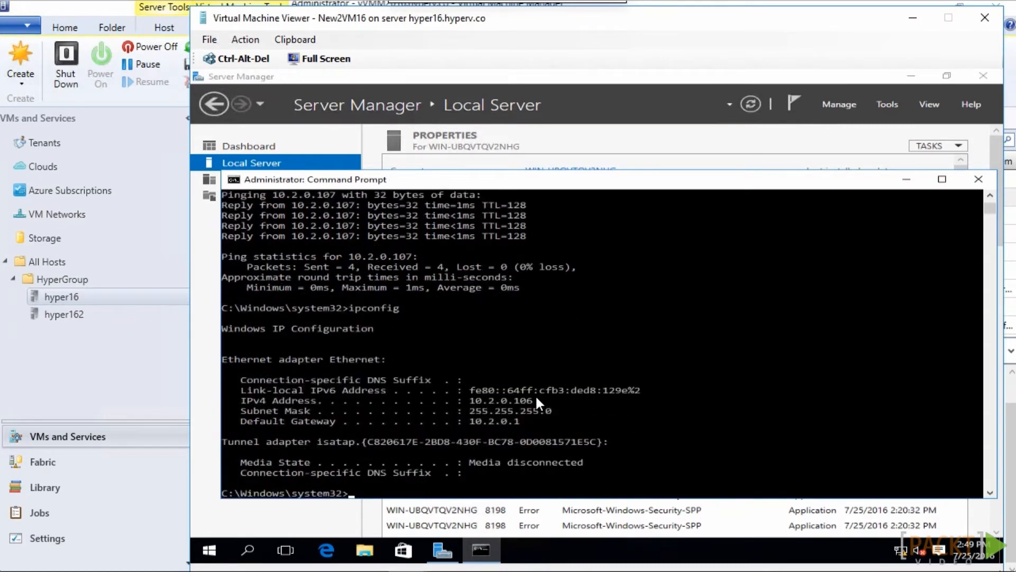
Ping the virtual machine address 10.2.0.104 from New2VM16
key("Up")
key("Up")
key("BackSpace")
type("4")
key("Return")
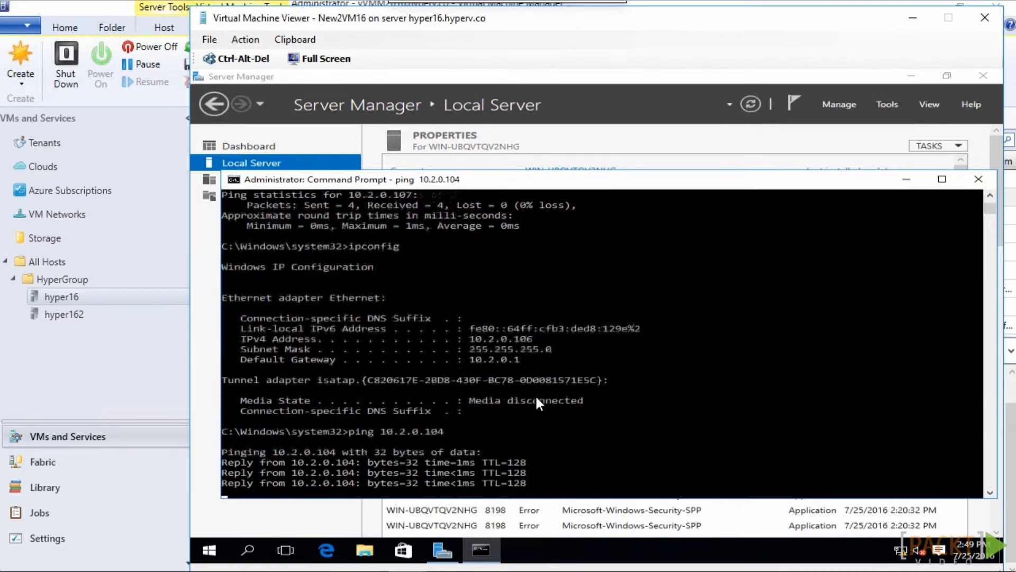
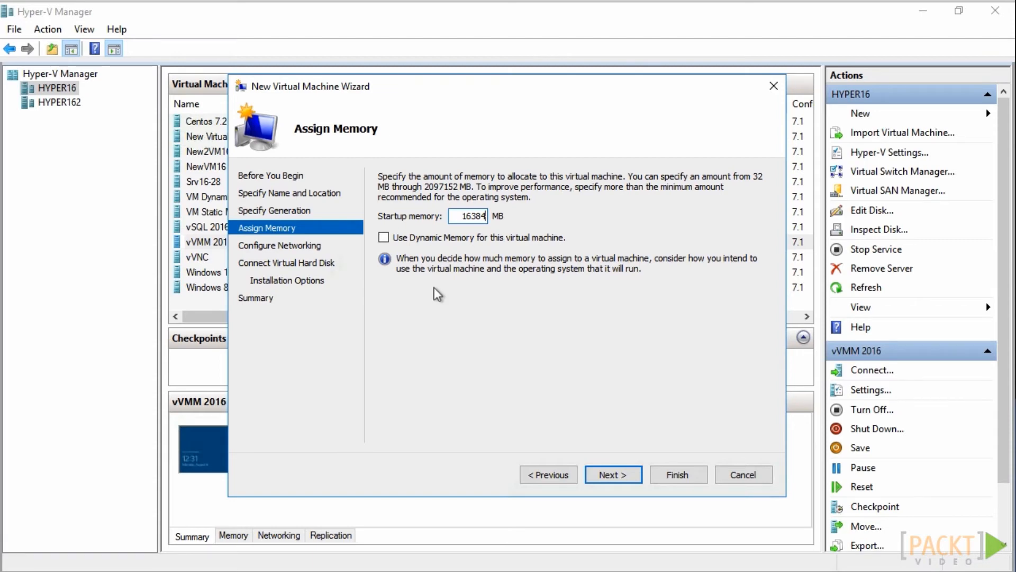
Set the new virtual machine's startup memory to 2048 MB and enable Dynamic Memory for it
key("BackSpace")
key("BackSpace")
key("BackSpace")
key("BackSpace")
key("BackSpace")
type("1024")
left_click_drag(456, 214, 501, 214)
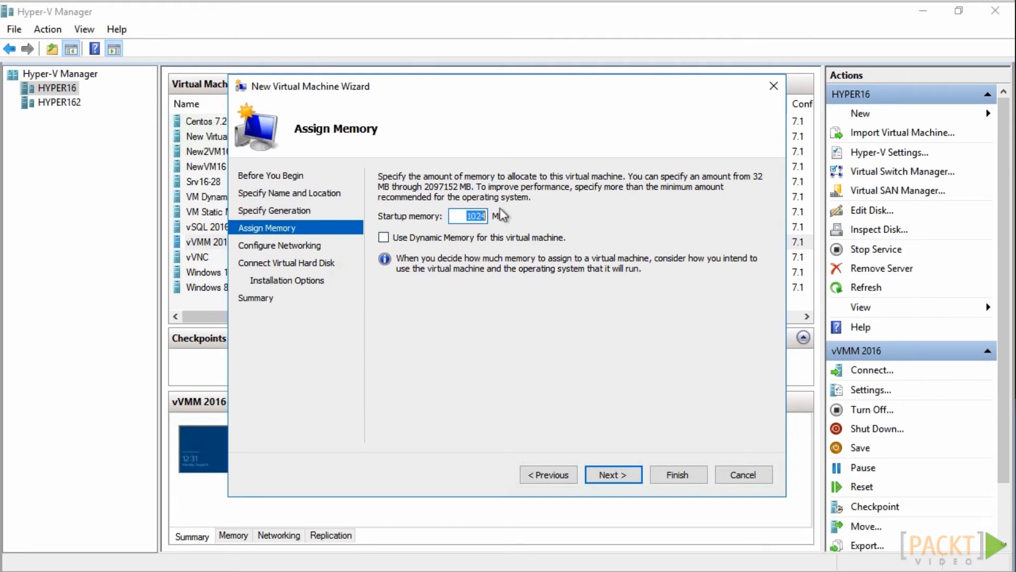
type("20")
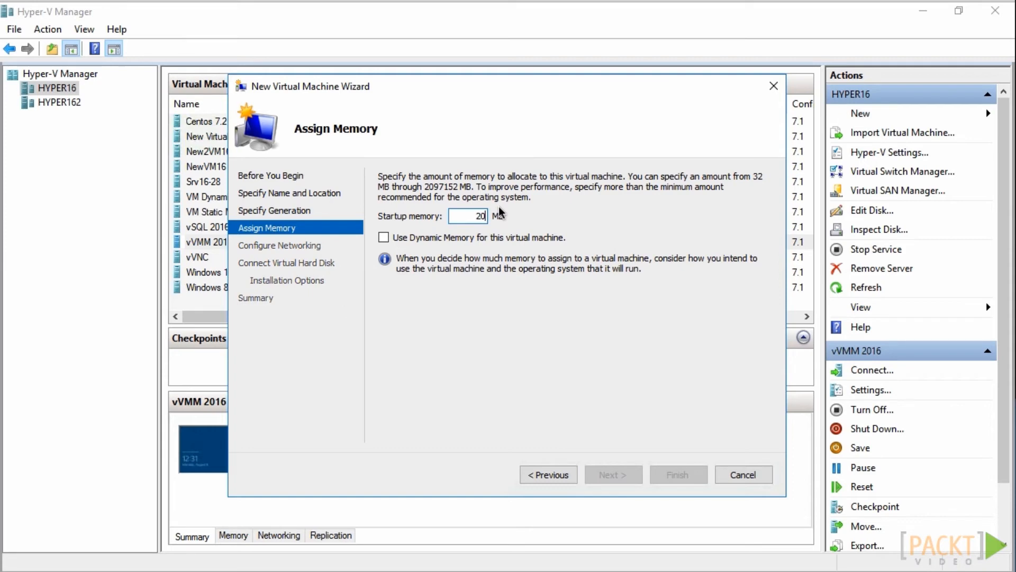
type("48")
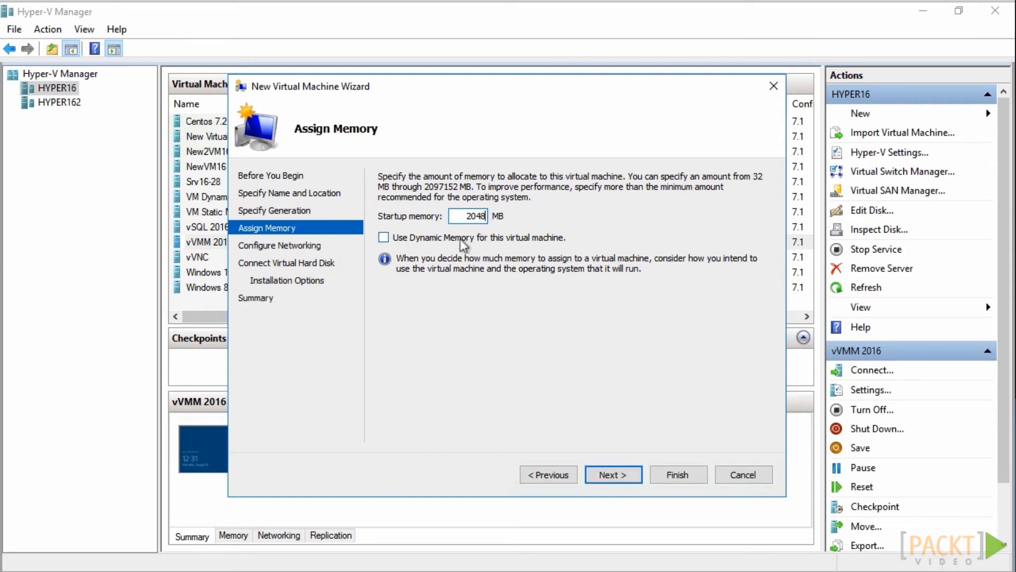
left_click(385, 239)
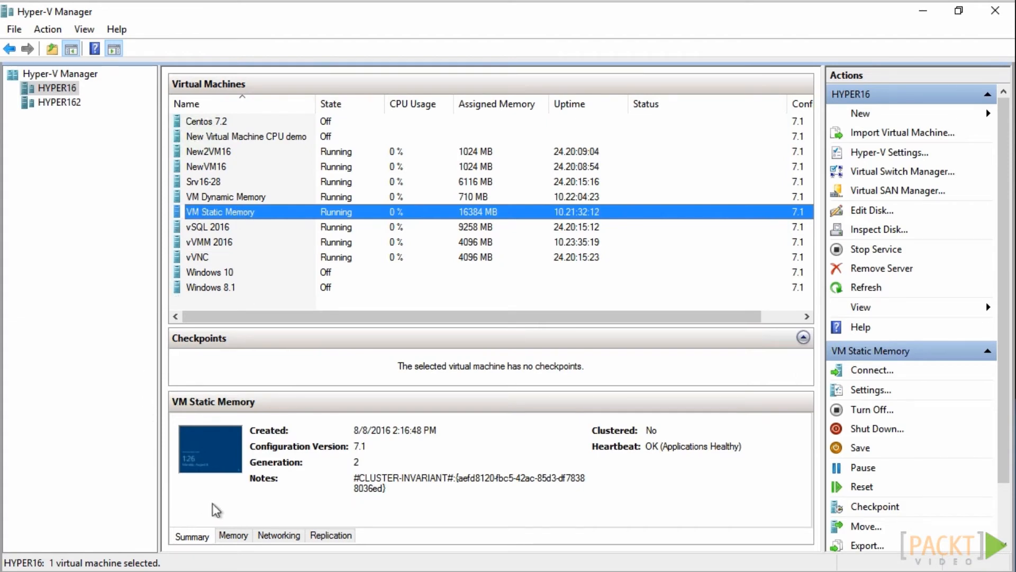
Check the memory details of VM Static Memory and VM Dynamic Memory, and shut down VM Static Memory
left_click(234, 536)
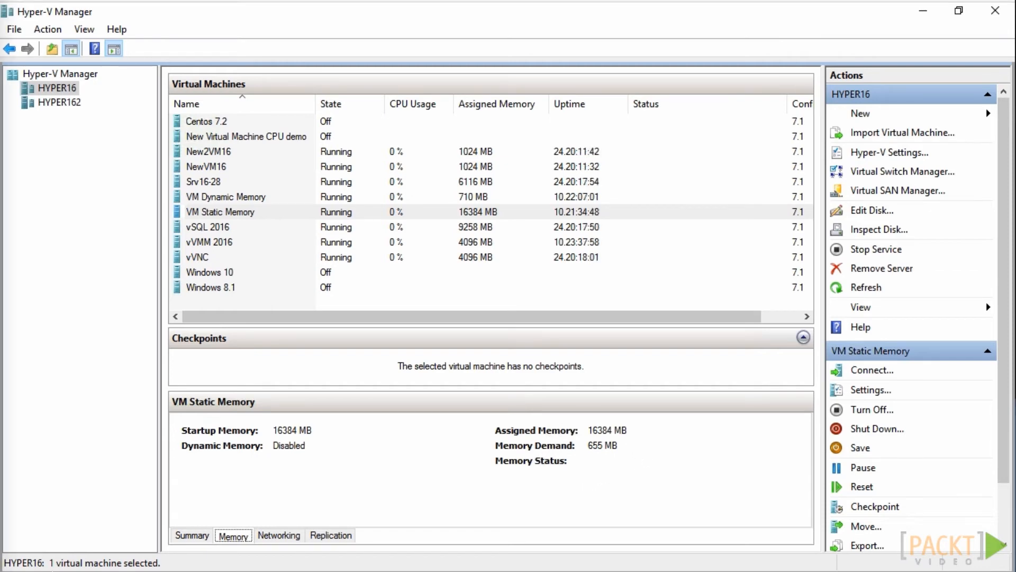
left_click(240, 201)
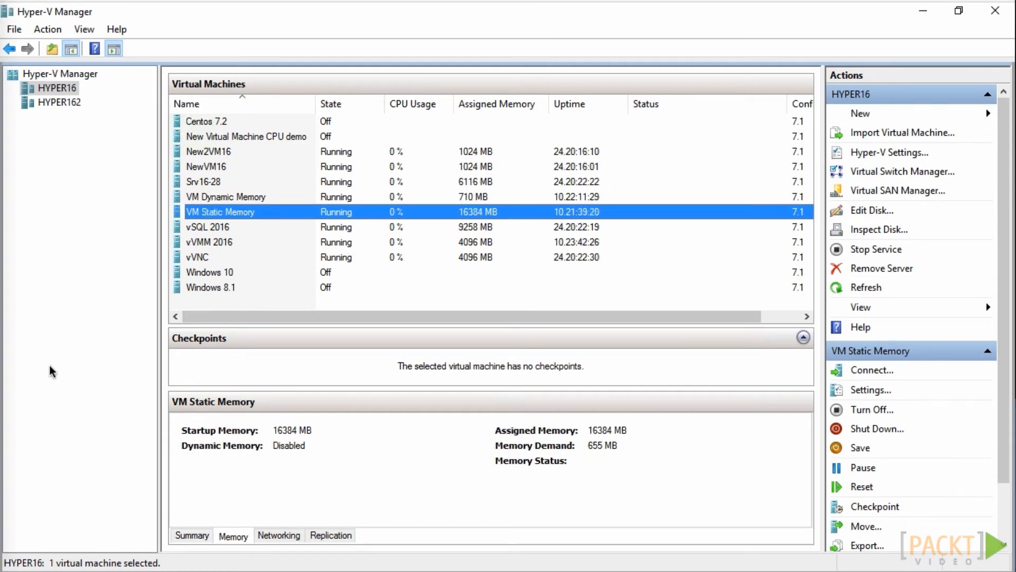
right_click(301, 216)
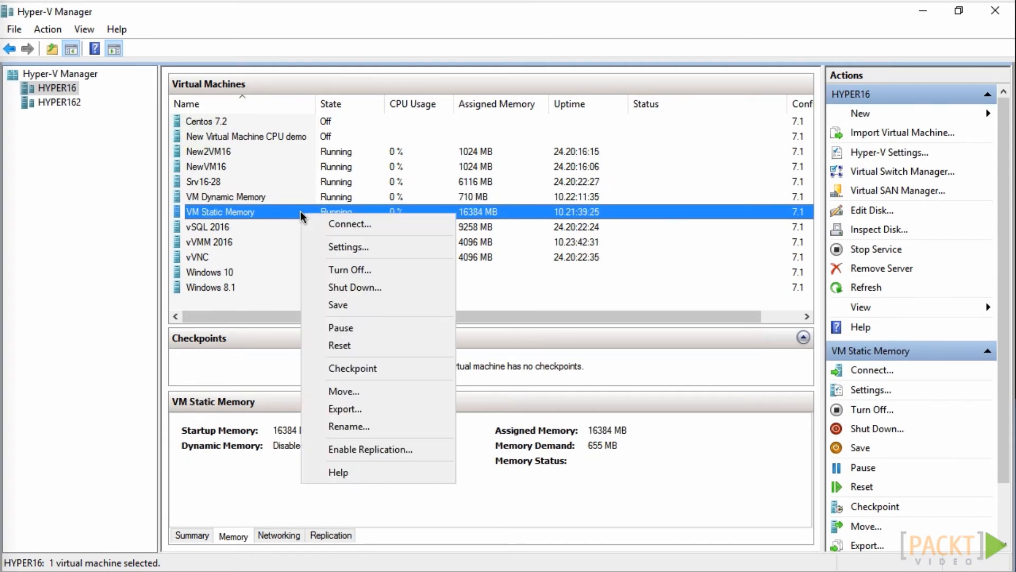
left_click(365, 288)
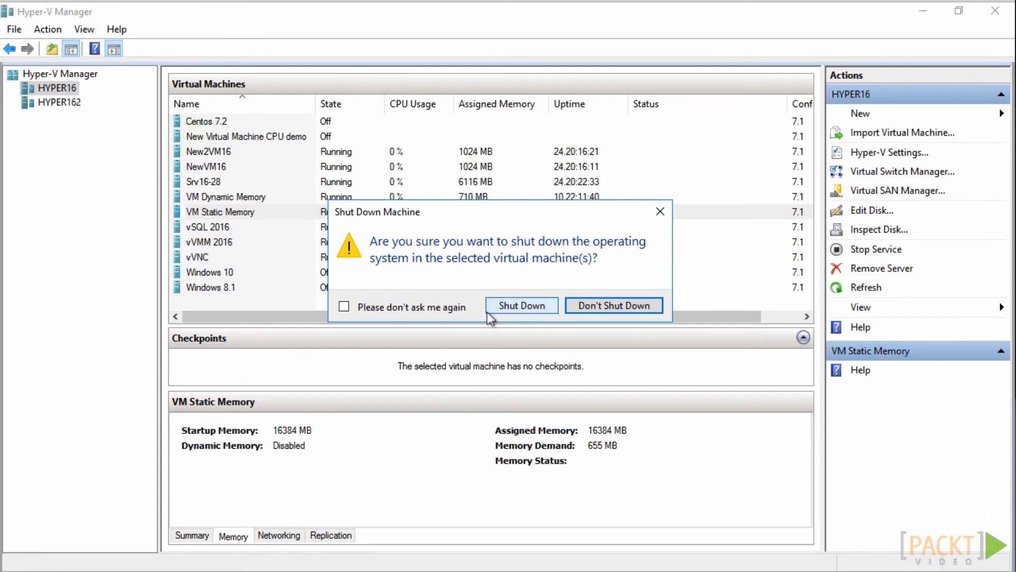
left_click(489, 310)
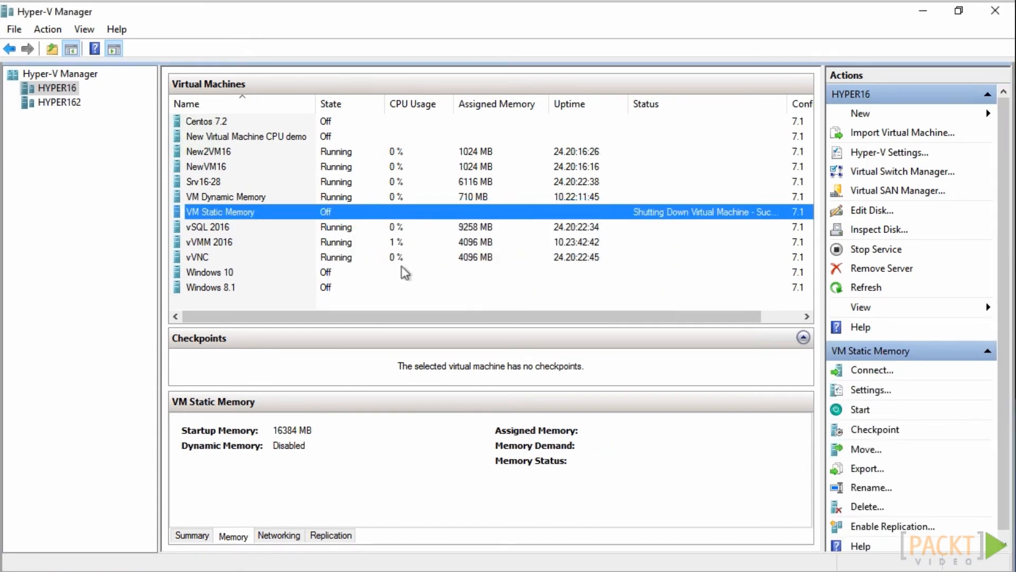
Open the memory settings of VM Static Memory and toggle Enable Dynamic Memory on and off
left_click(879, 391)
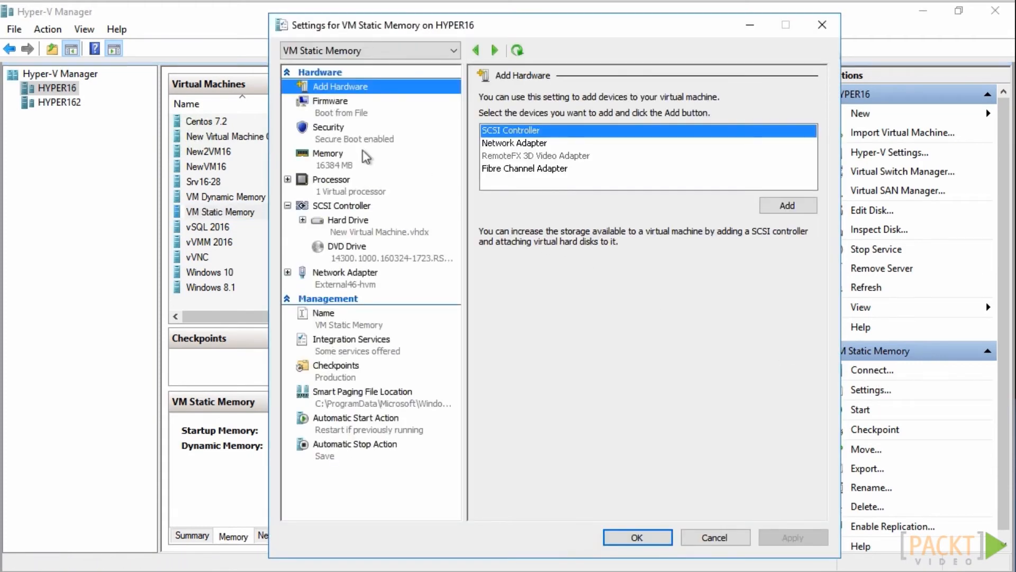
left_click(358, 162)
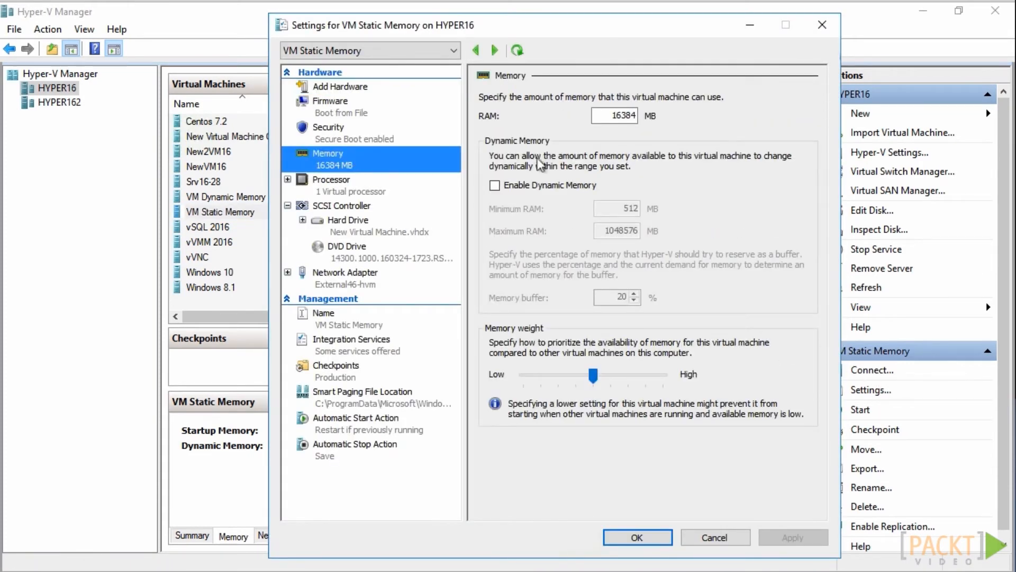
left_click_drag(596, 118, 653, 119)
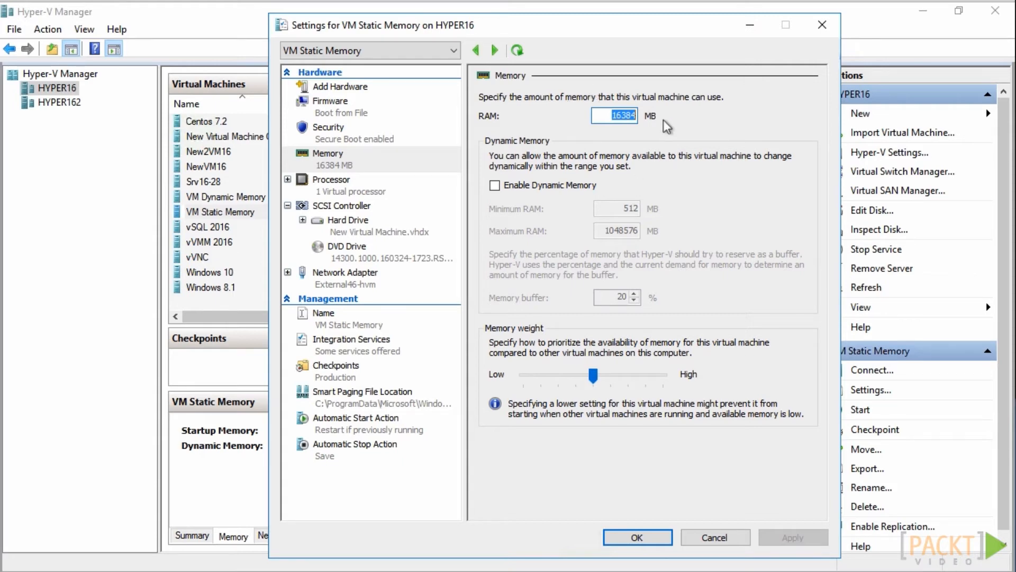
left_click(495, 186)
left_click(495, 185)
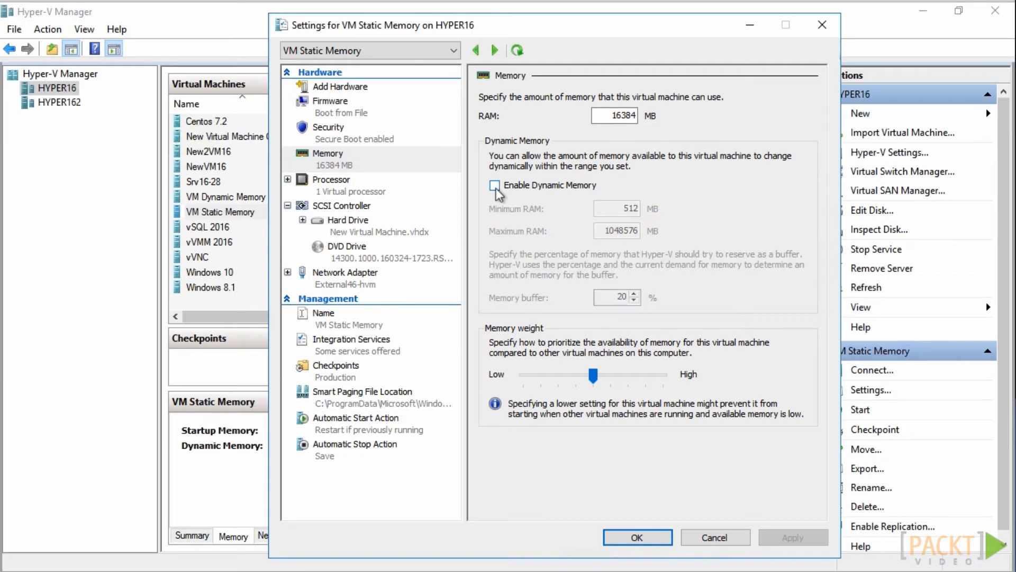
left_click(495, 186)
left_click(495, 185)
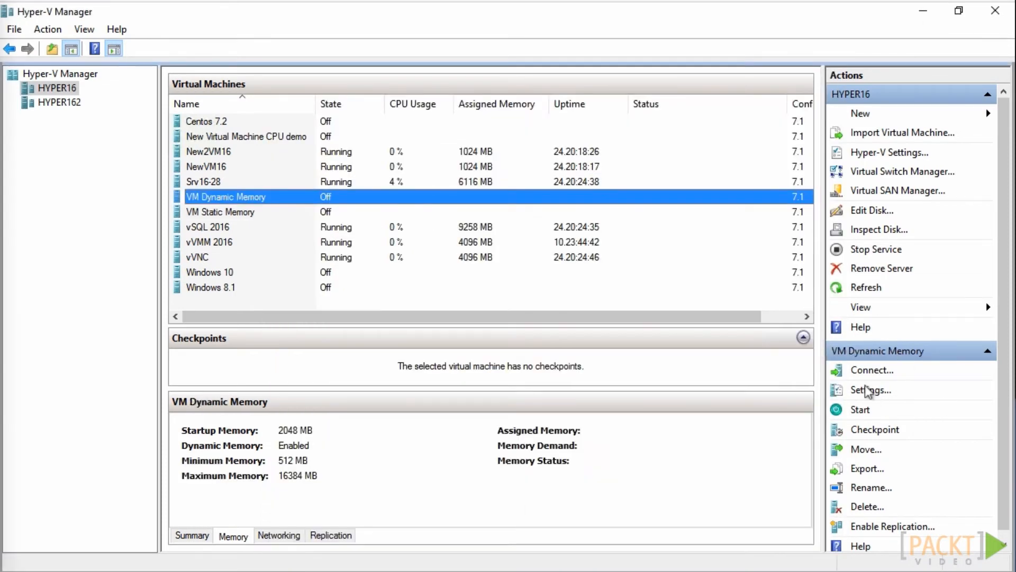
Set the minimum RAM of VM Dynamic Memory to 2048 MB in its memory settings
left_click(866, 390)
left_click(359, 164)
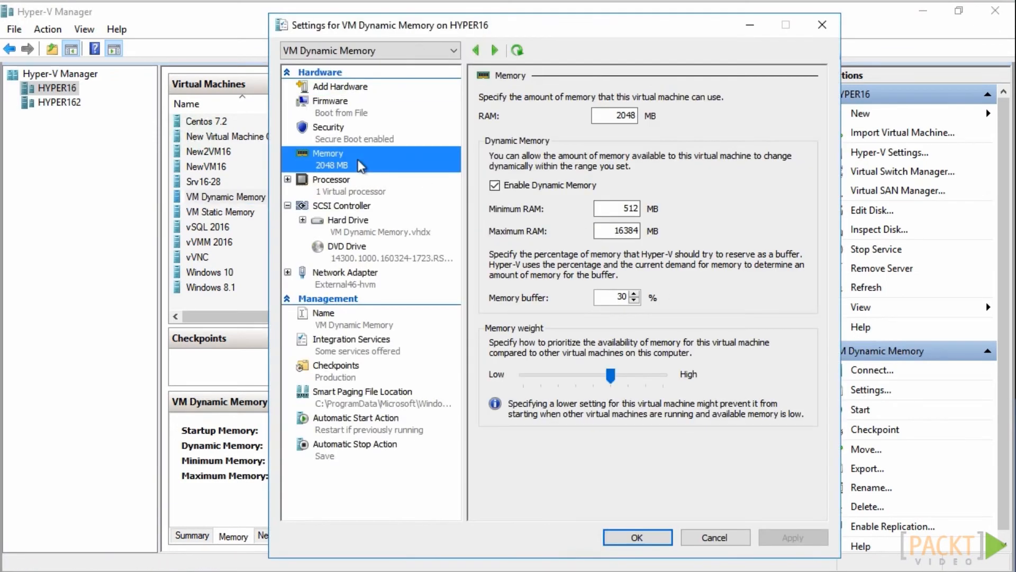
double_click(623, 208)
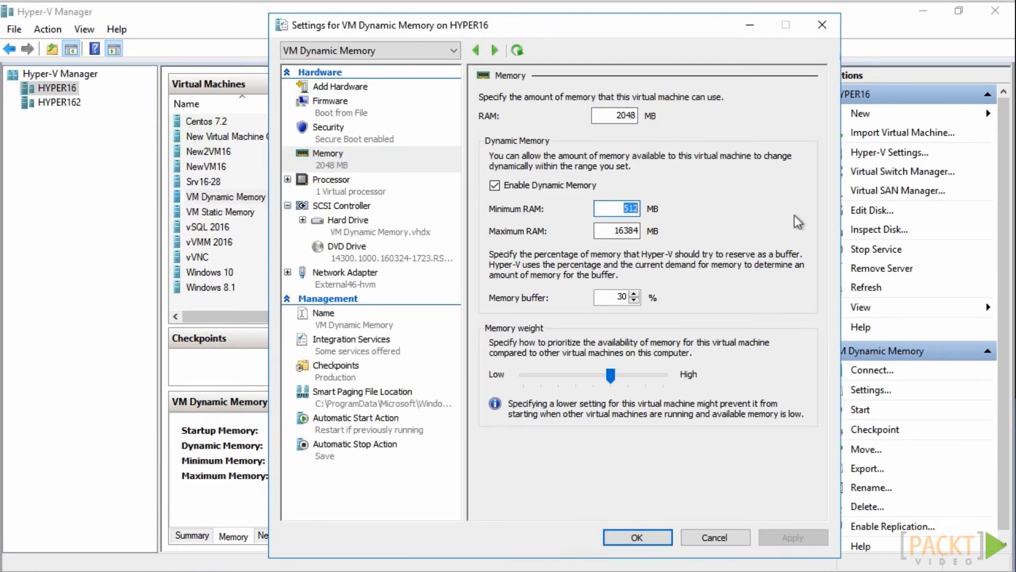
type("2048")
key("Tab")
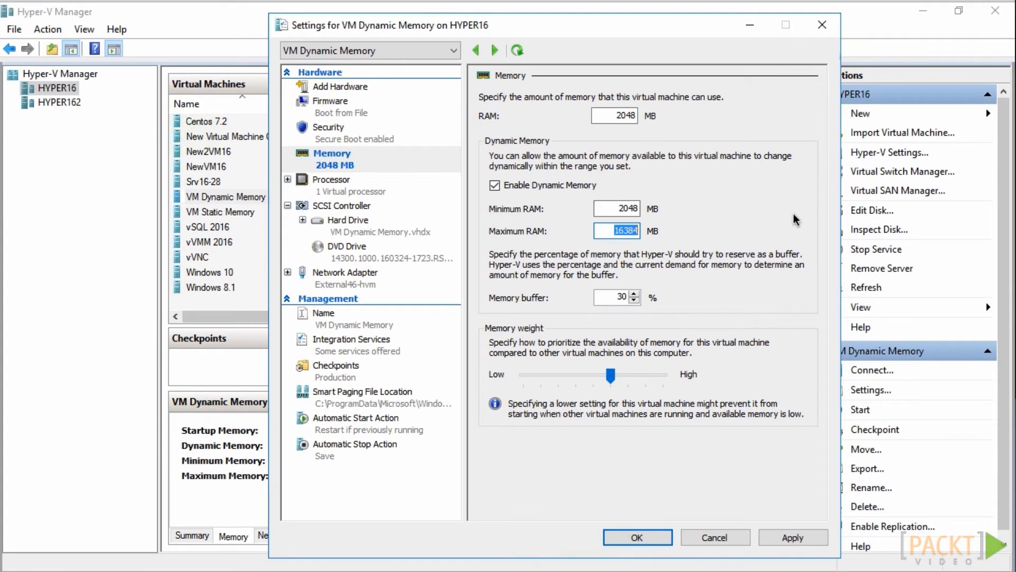
key("Tab")
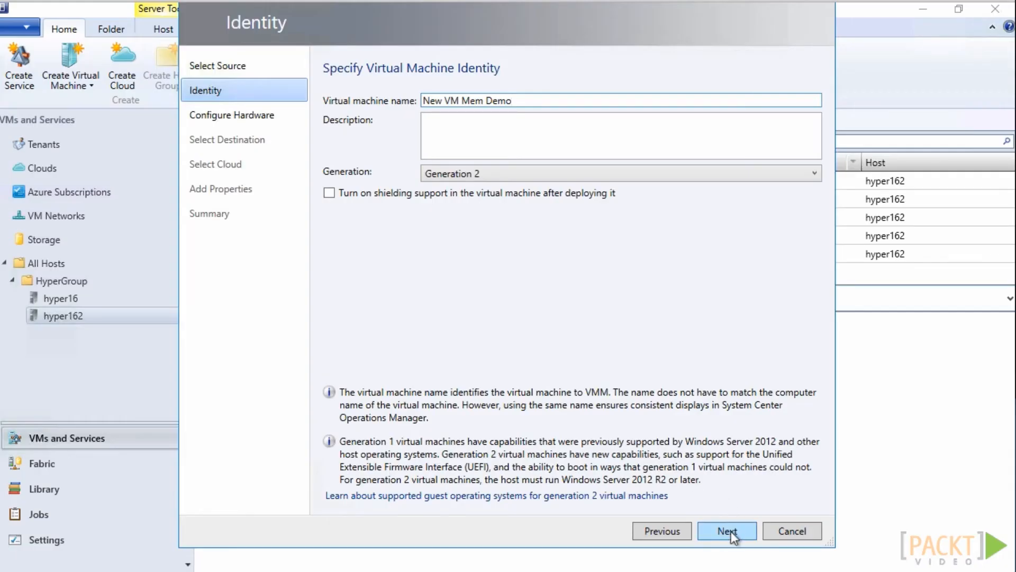
In Virtual Machine Manager, accept the identity of New VM Mem Demo and set its static memory to 16384 MB
left_click(728, 531)
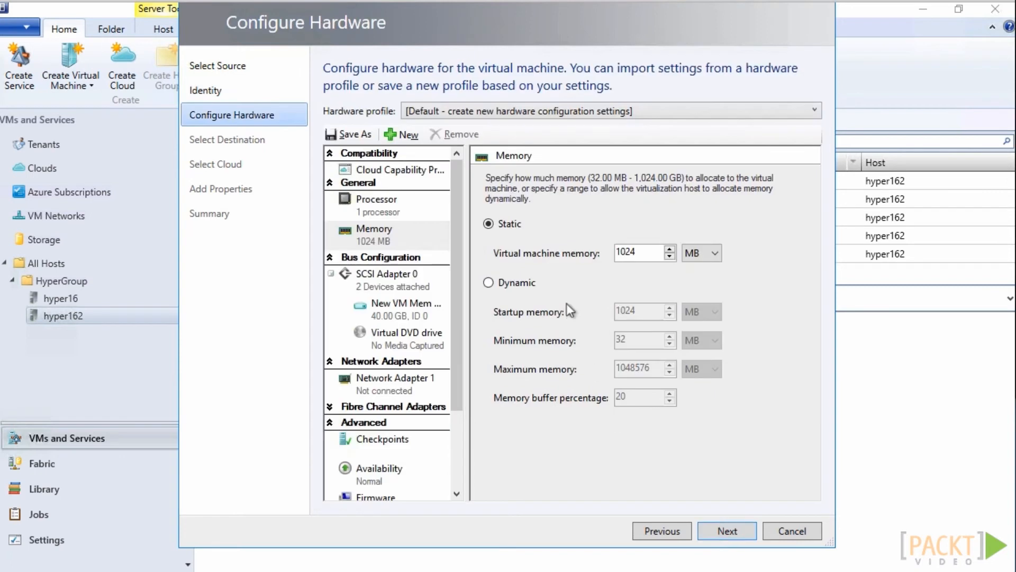
left_click_drag(645, 252, 585, 249)
type("16384")
Switch New VM Mem Demo to dynamic memory with 2048 MB startup memory and 2048 MB minimum memory
left_click(533, 284)
left_click_drag(642, 311, 570, 299)
type("2048")
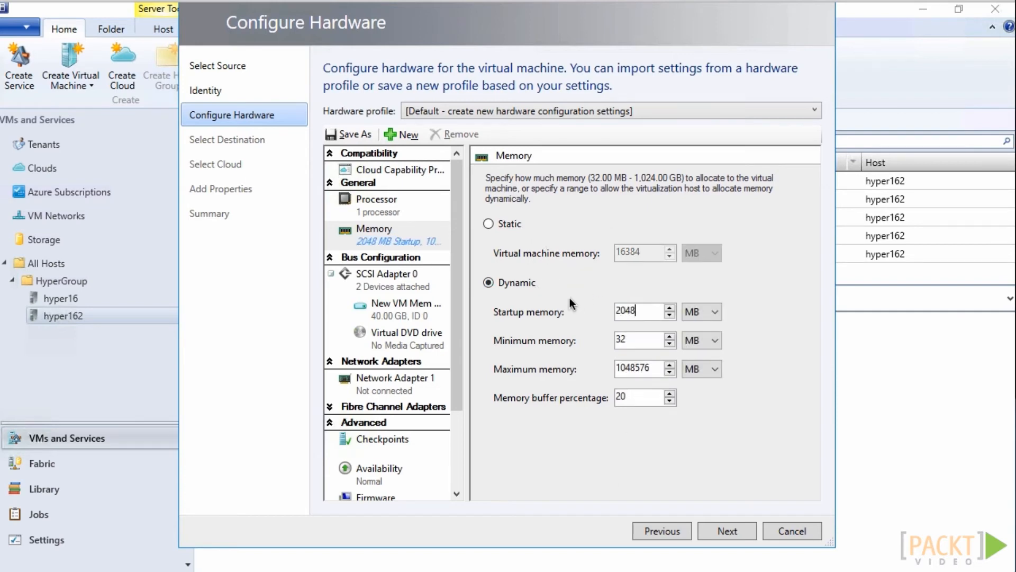
key("Tab")
key("Tab")
type("2048")
Set New VM Mem Demo's maximum memory to 16384 MB and its memory buffer percentage to 30
key("Tab")
key("Tab")
key("Delete")
key("Delete")
key("Delete")
key("Delete")
key("Delete")
key("Delete")
key("Delete")
type("16384")
key("Tab")
key("Tab")
key("Delete")
key("Delete")
type("30")
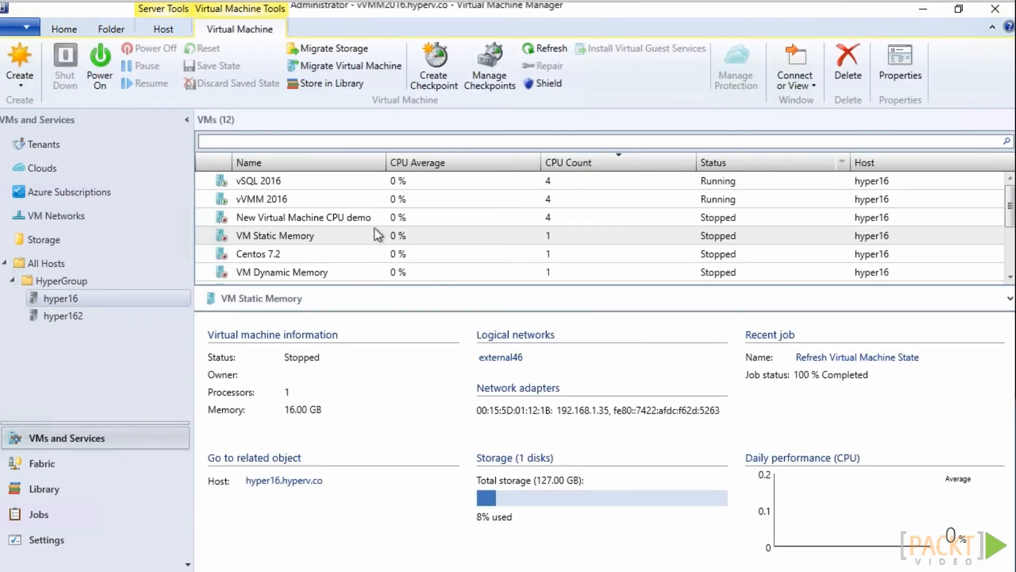
Open the memory hardware configuration of VM Static Memory on hyper16 and select dynamic memory
right_click(374, 230)
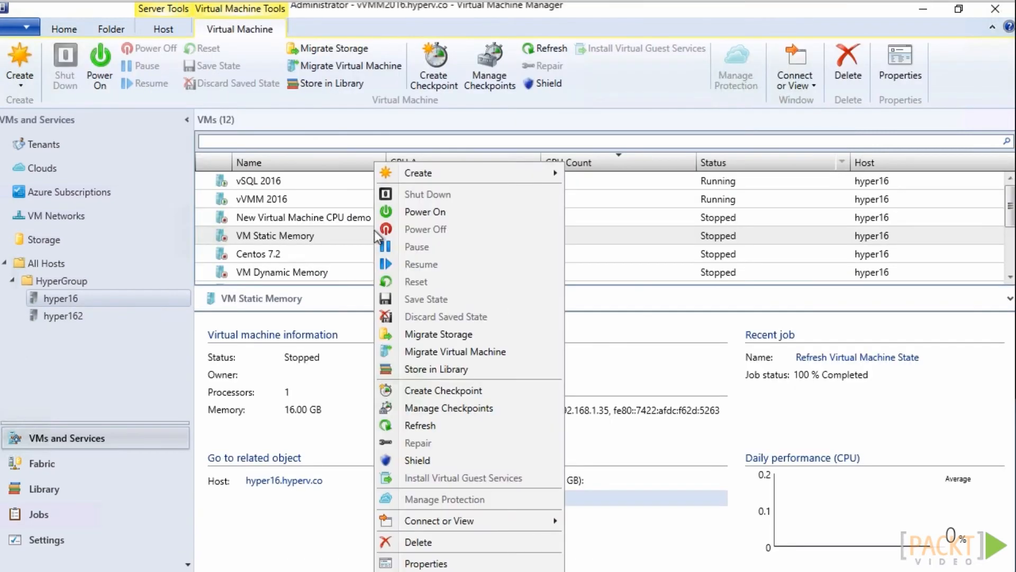
left_click(439, 564)
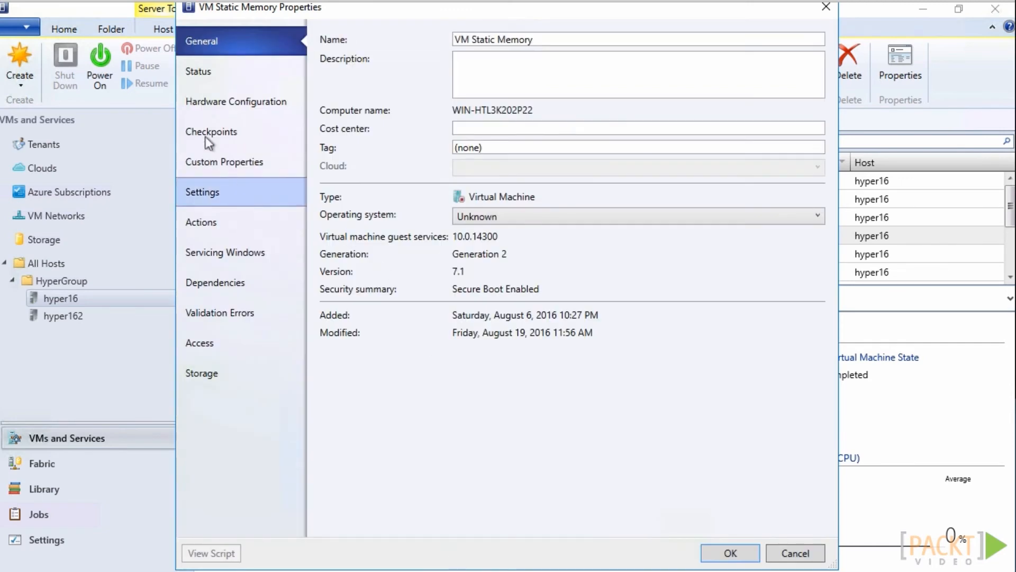
left_click(214, 103)
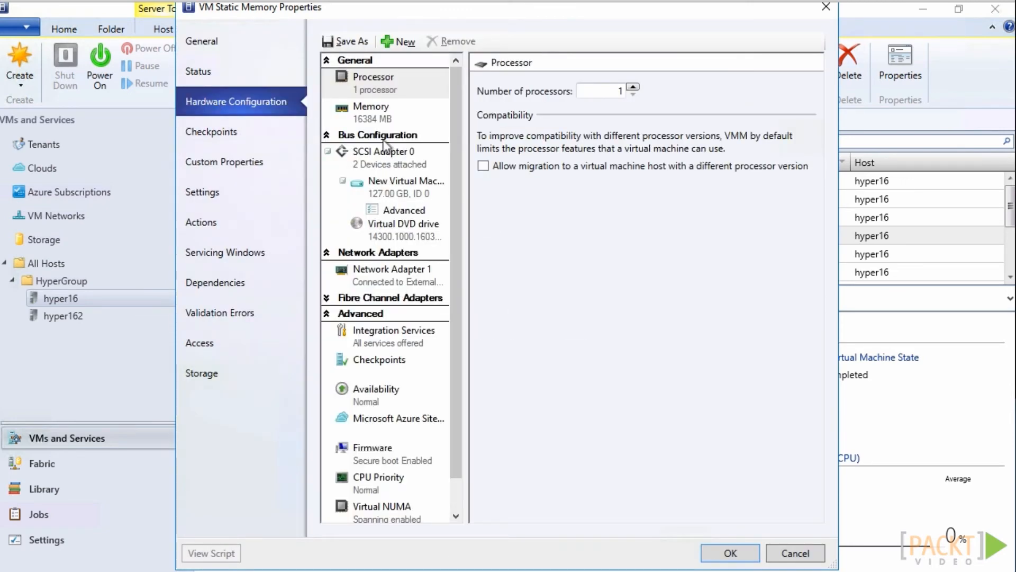
left_click(372, 115)
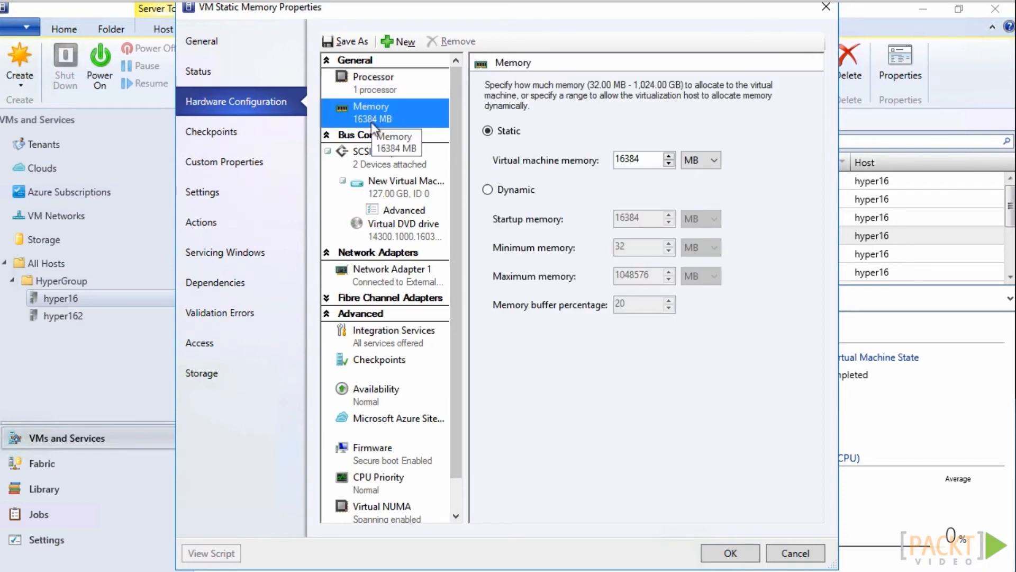
left_click(504, 190)
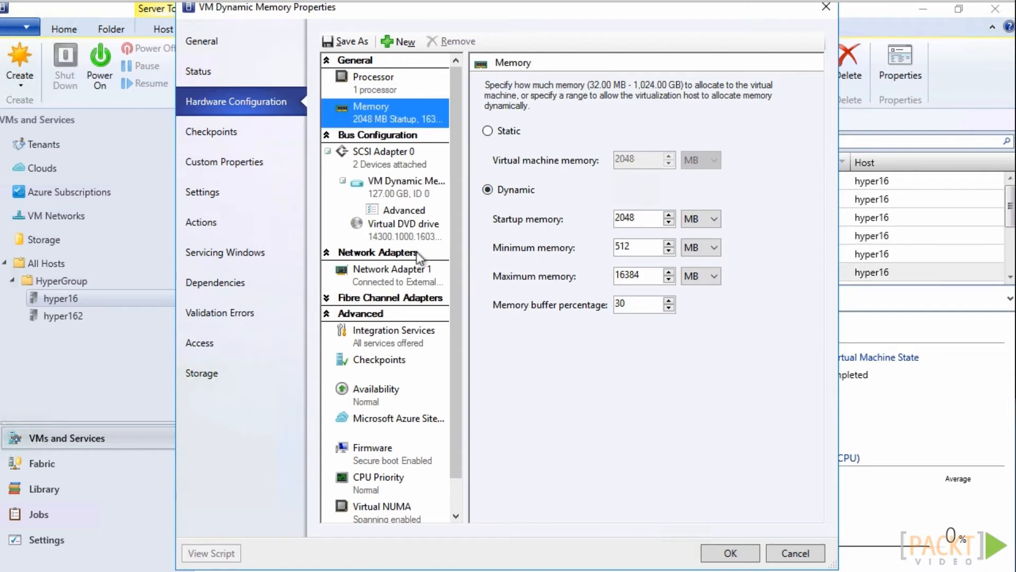
Display the Memory Weight settings in the hardware configuration of VM Dynamic Memory
scroll(418, 259, "down", 1)
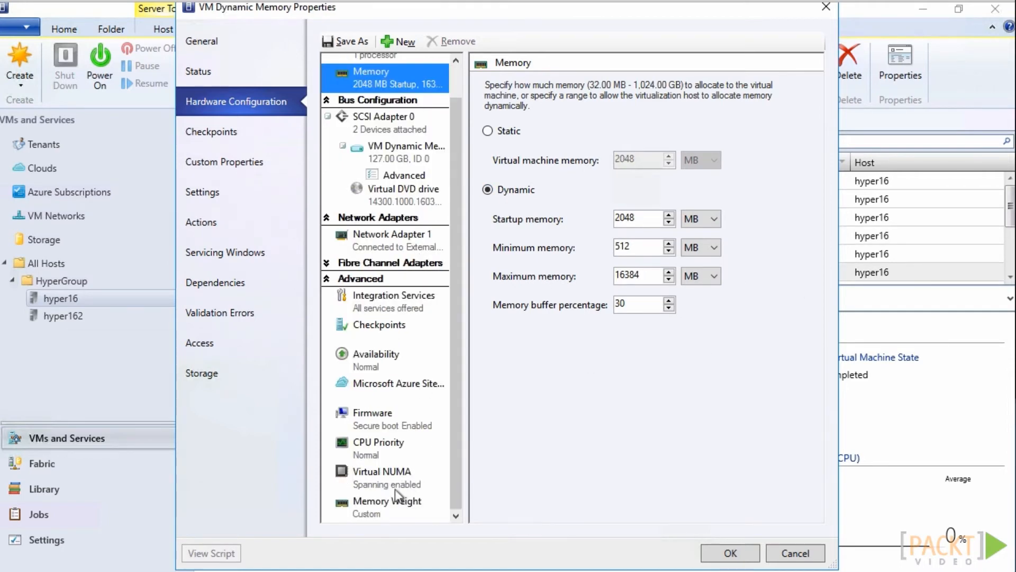
left_click(393, 509)
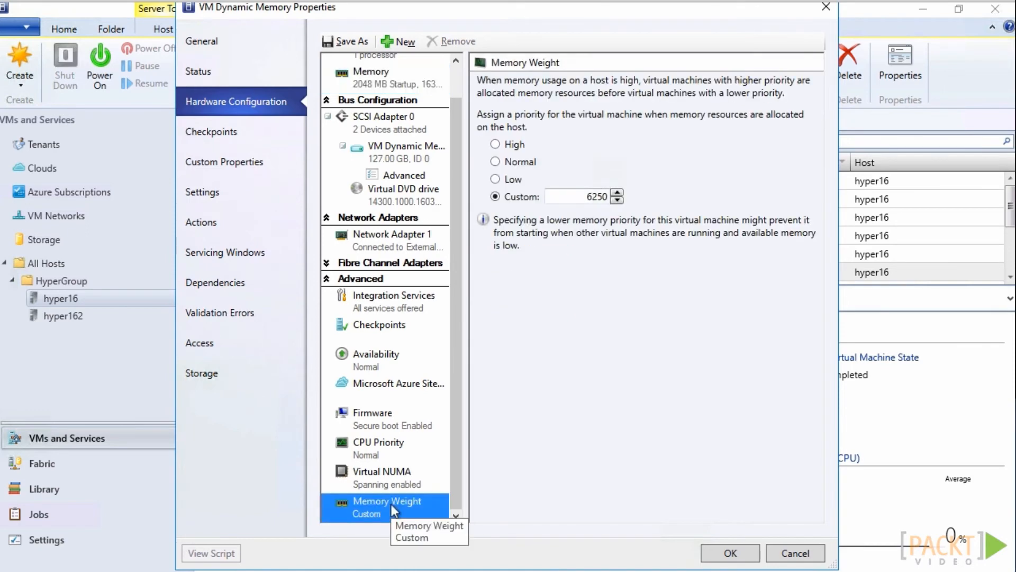
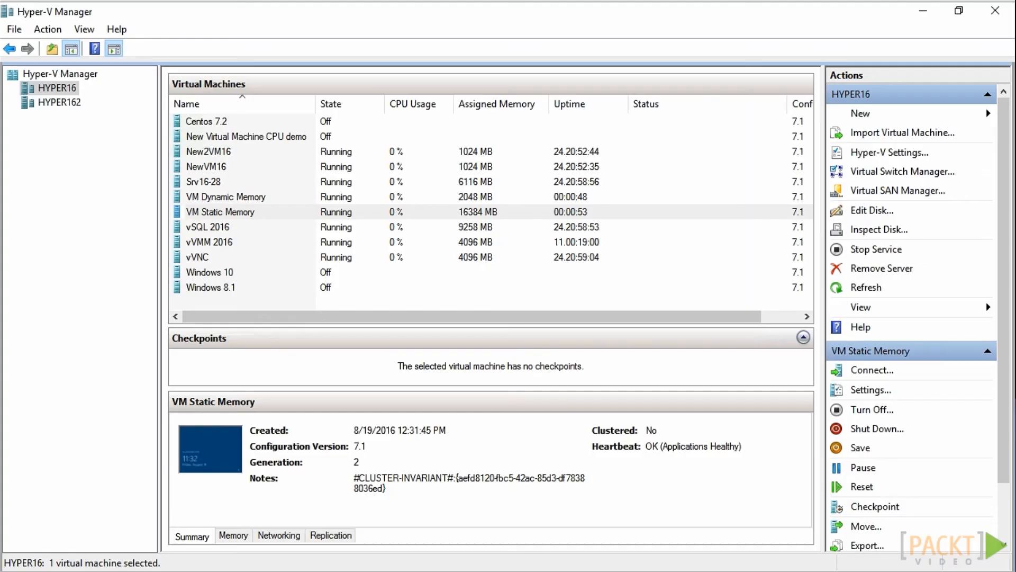
Display the memory details of VM Static Memory and VM Dynamic Memory on HYPER16
left_click(246, 536)
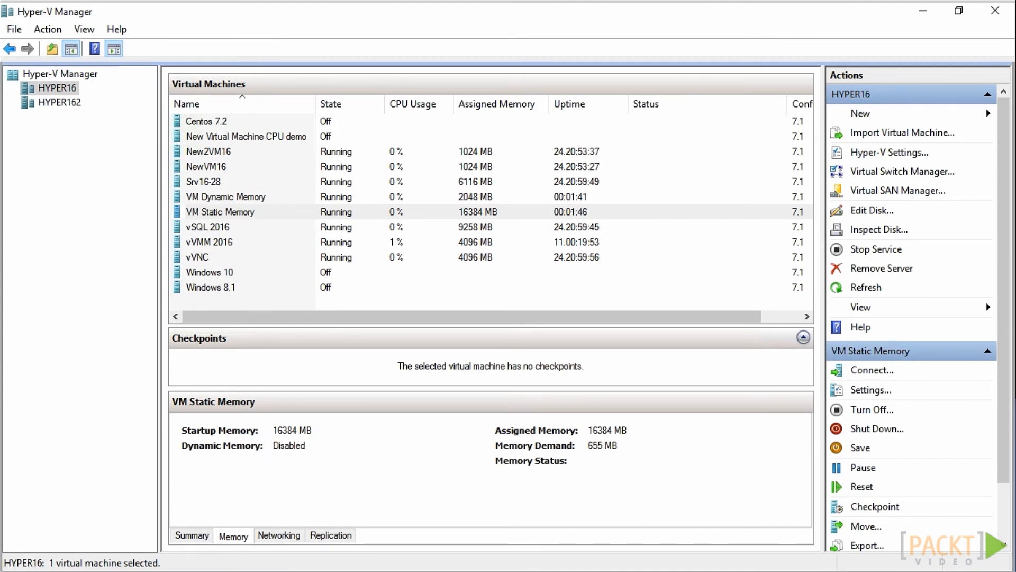
left_click(222, 201)
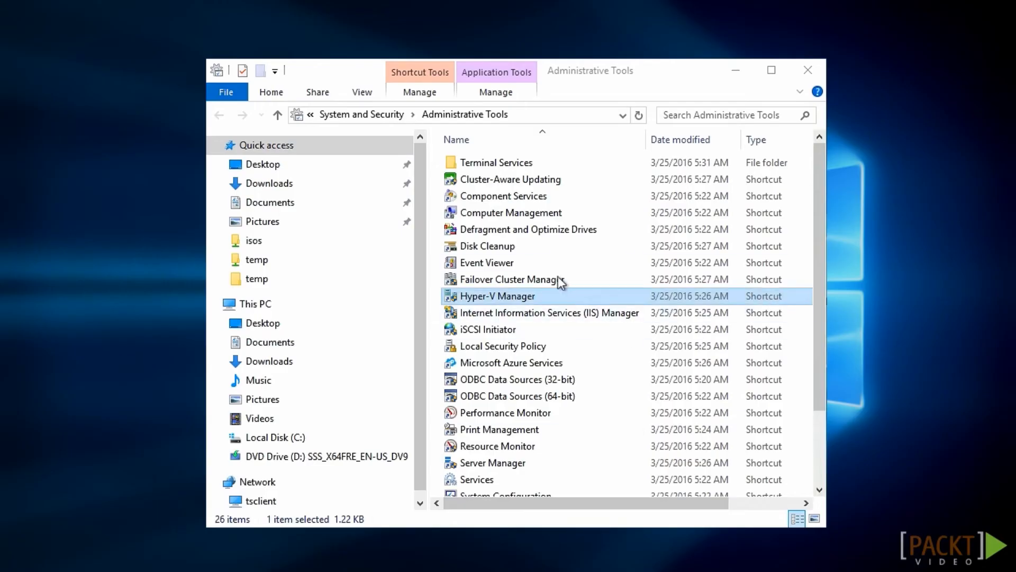
Open Computer Management maximized with a wider console tree and connect it to the computer hyper16
left_click(535, 215)
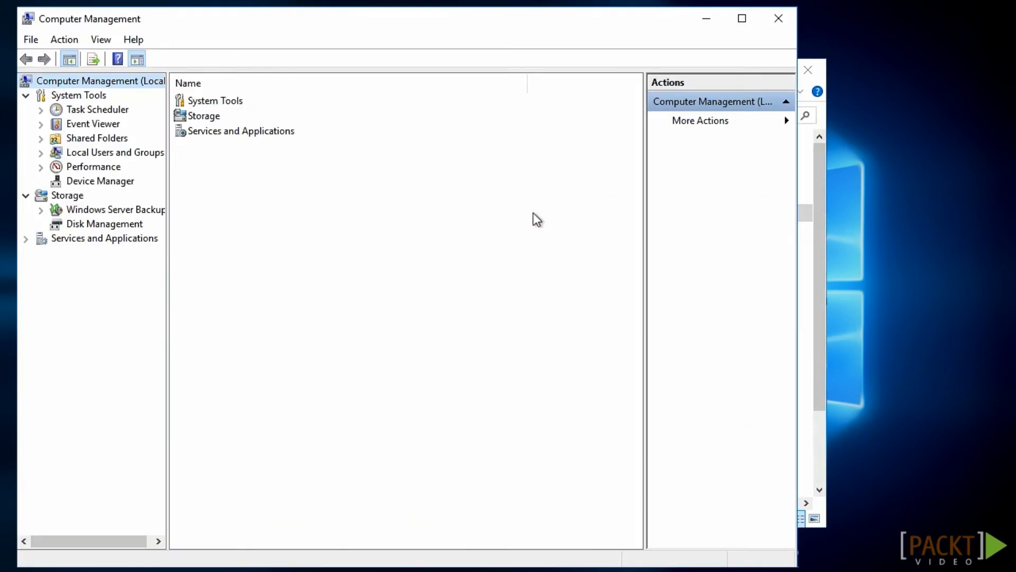
left_click(742, 18)
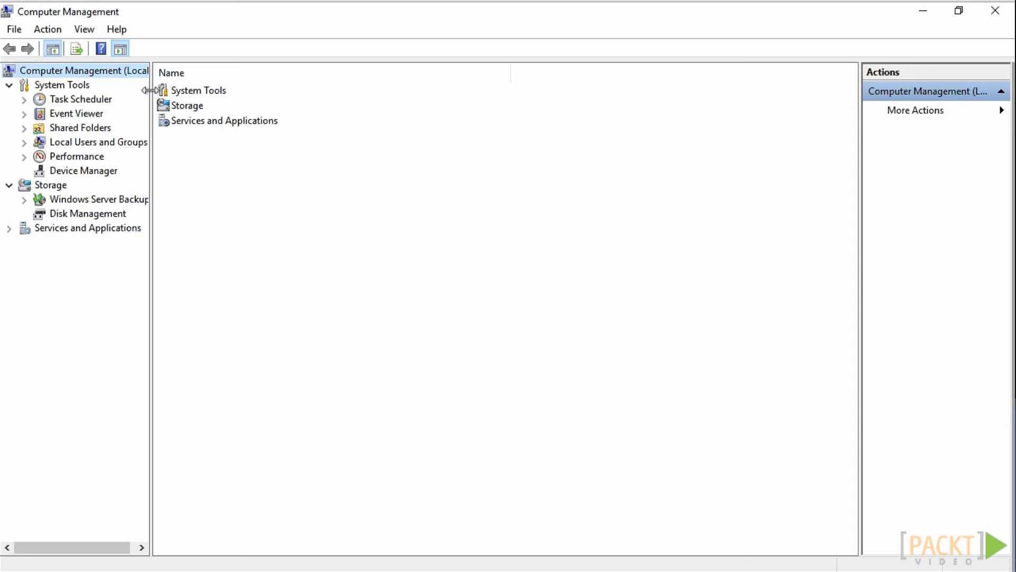
left_click_drag(151, 253, 238, 228)
right_click(125, 70)
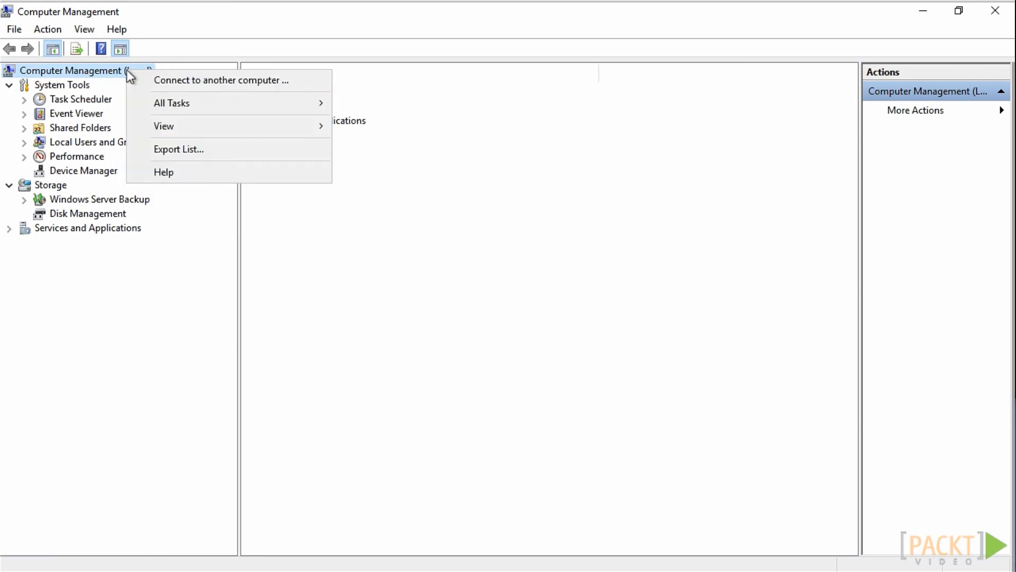
left_click(163, 80)
type("hyper16")
key("Return")
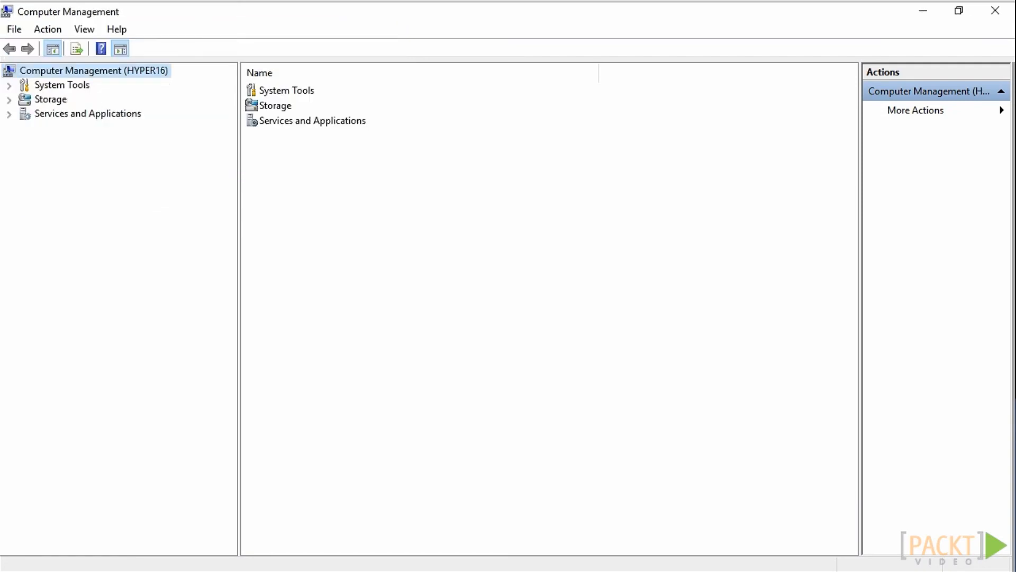
Open Performance Monitor from the performance monitoring tools of HYPER16
key("Down")
left_click(9, 87)
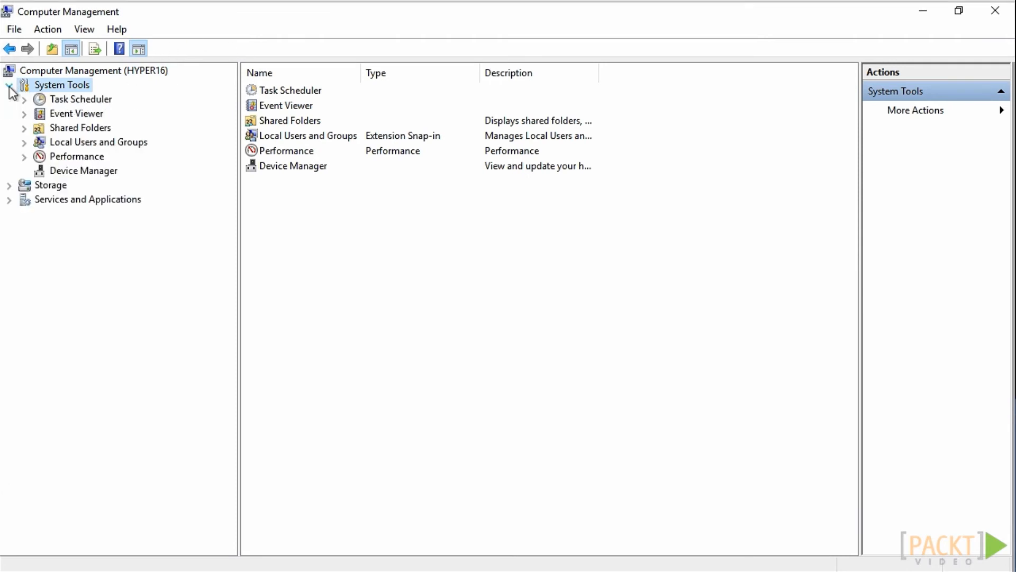
left_click(24, 157)
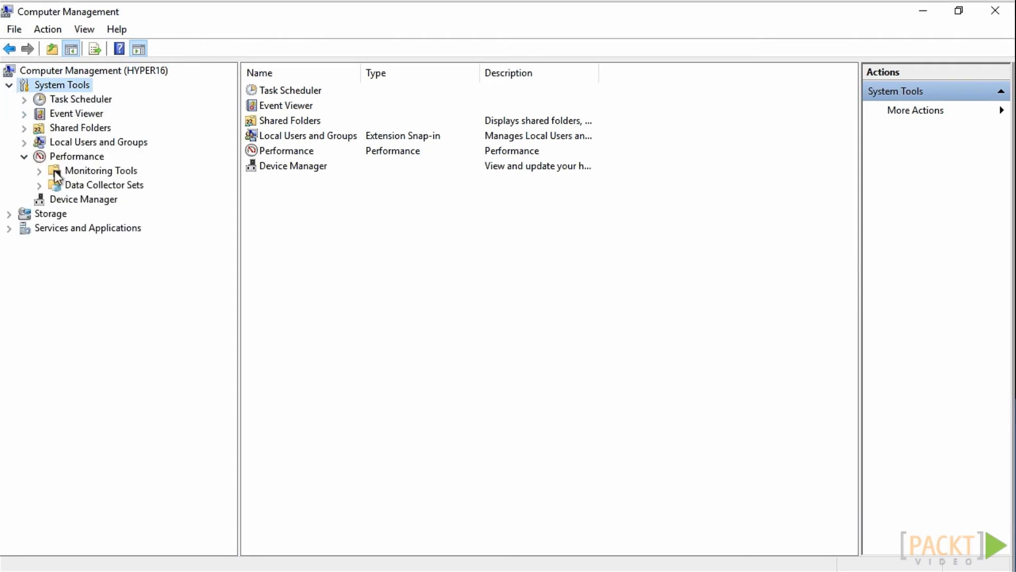
left_click(40, 171)
left_click(102, 186)
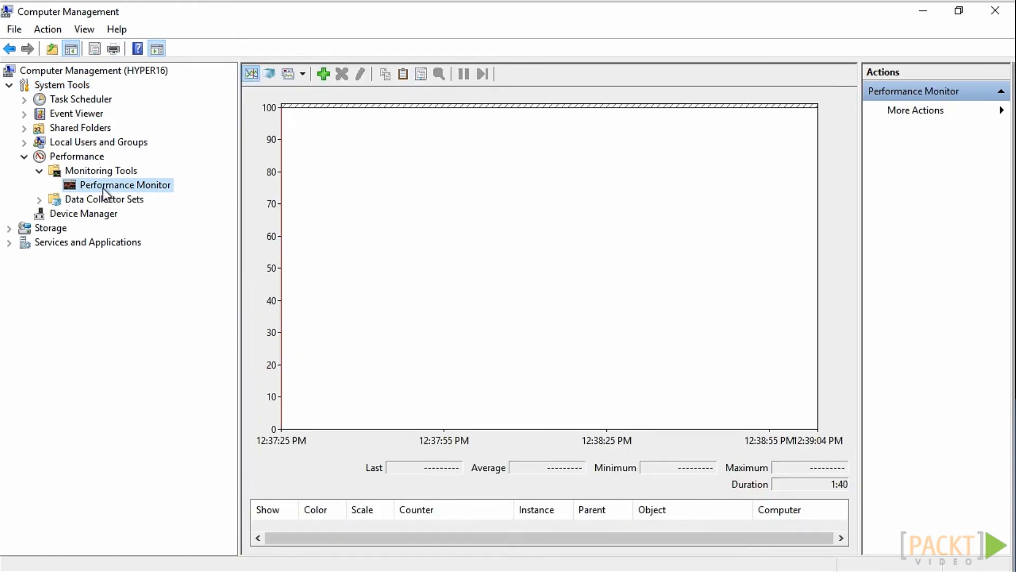
Add all Hyper-V Dynamic Memory Balancer and Hyper-V Dynamic Memory VM counters from \\hyper16 to the performance graph
left_click(322, 74)
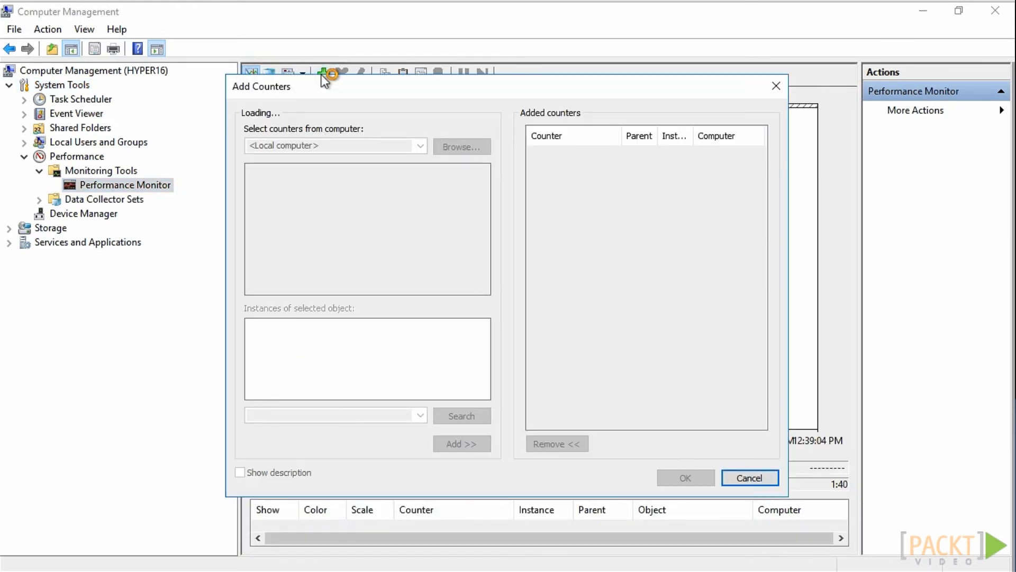
left_click(375, 151)
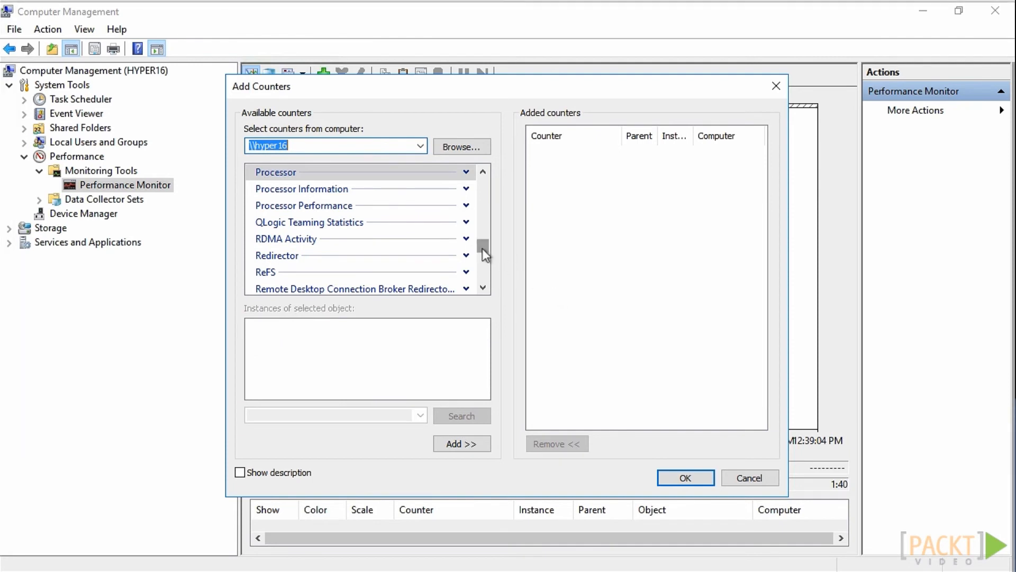
left_click_drag(482, 249, 482, 217)
left_click(482, 173)
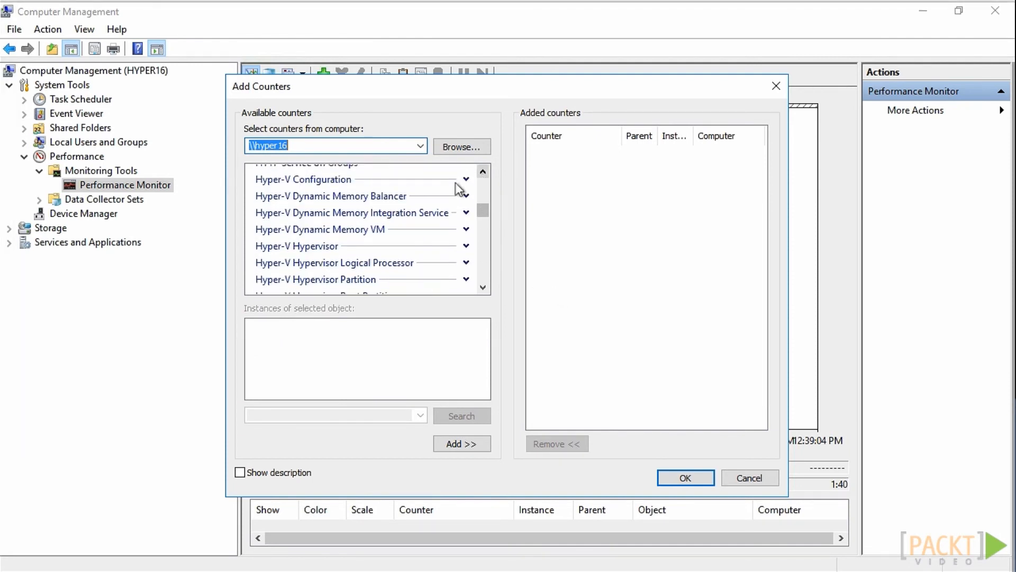
left_click(418, 196)
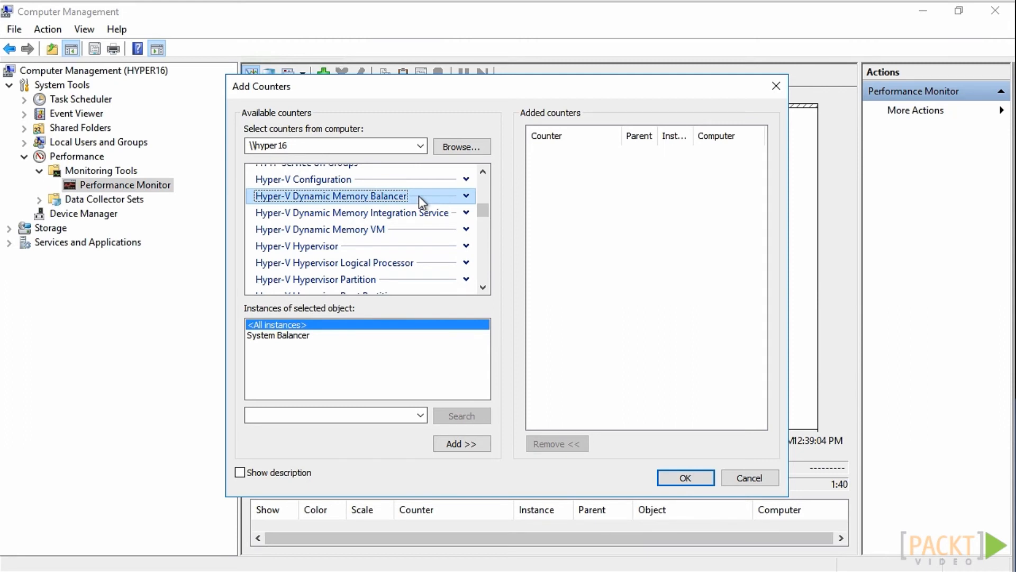
left_click(396, 230)
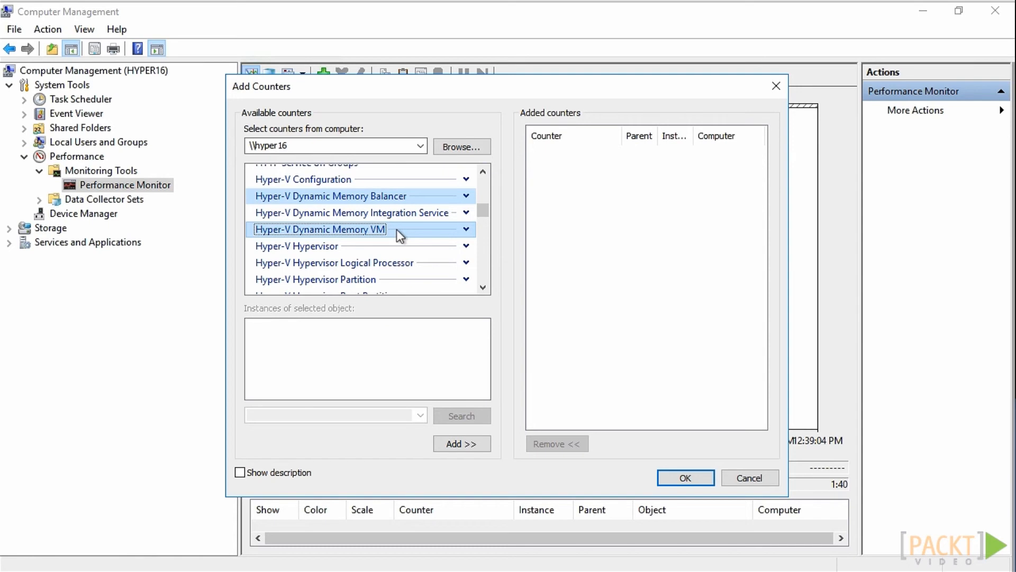
left_click(471, 445)
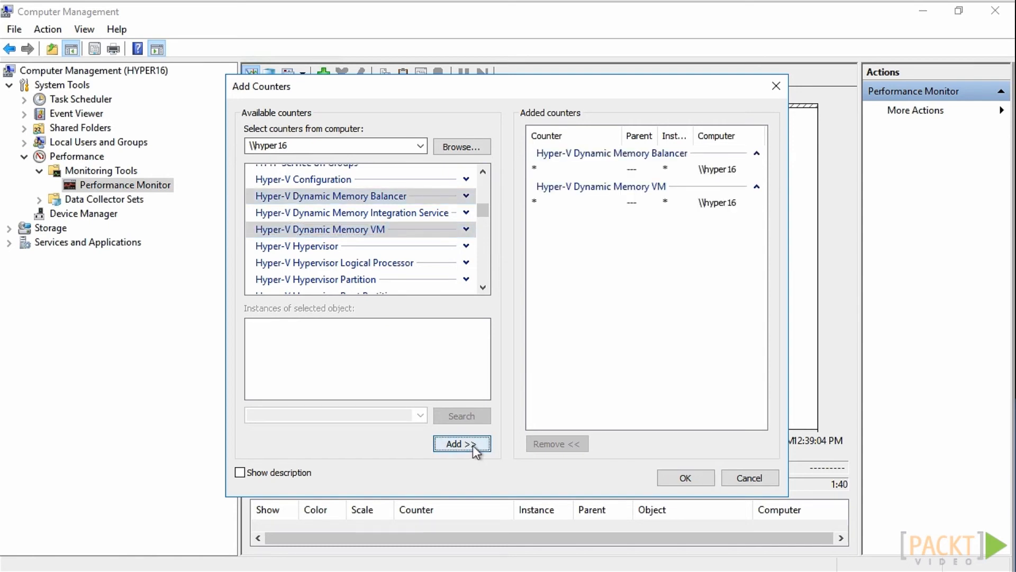
left_click(696, 476)
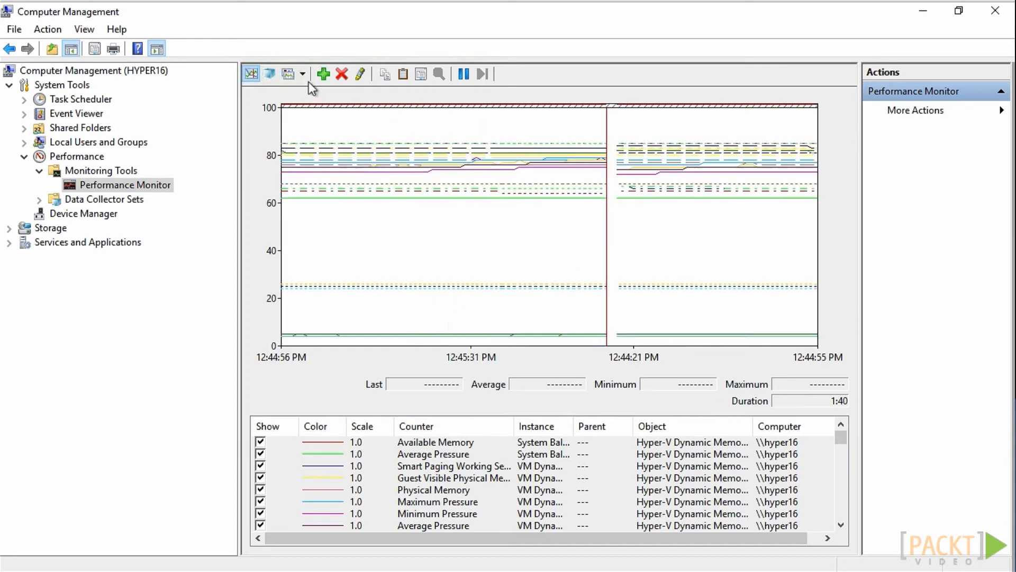
Change the performance counter display from a line graph to the Report view and show the available graph types
left_click(288, 75)
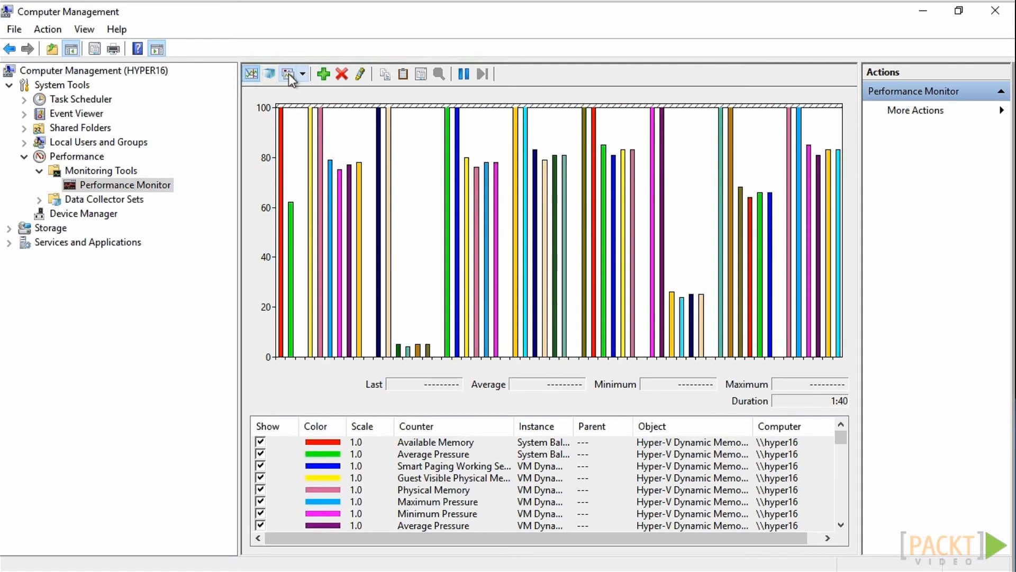
left_click(288, 74)
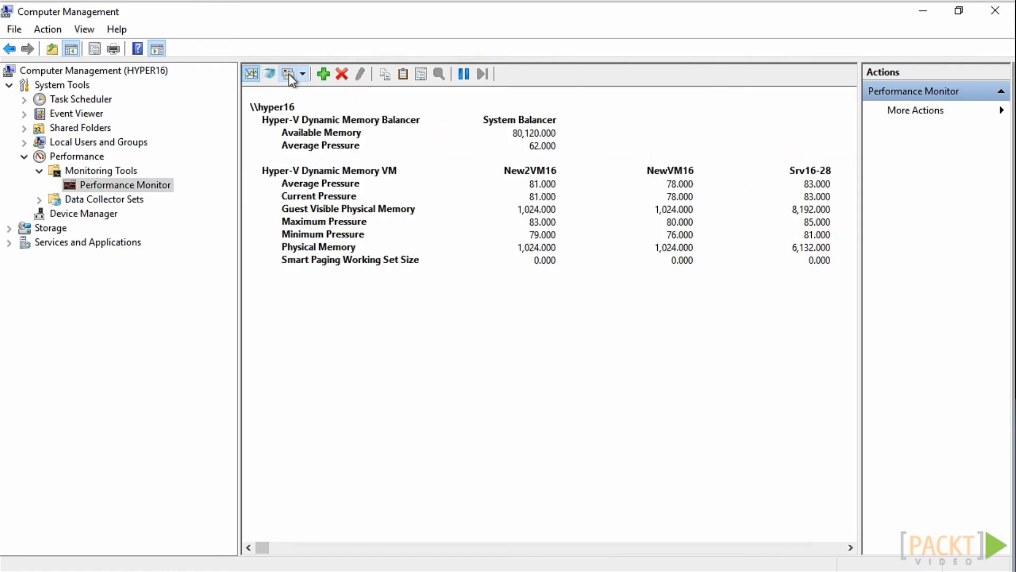
left_click(301, 75)
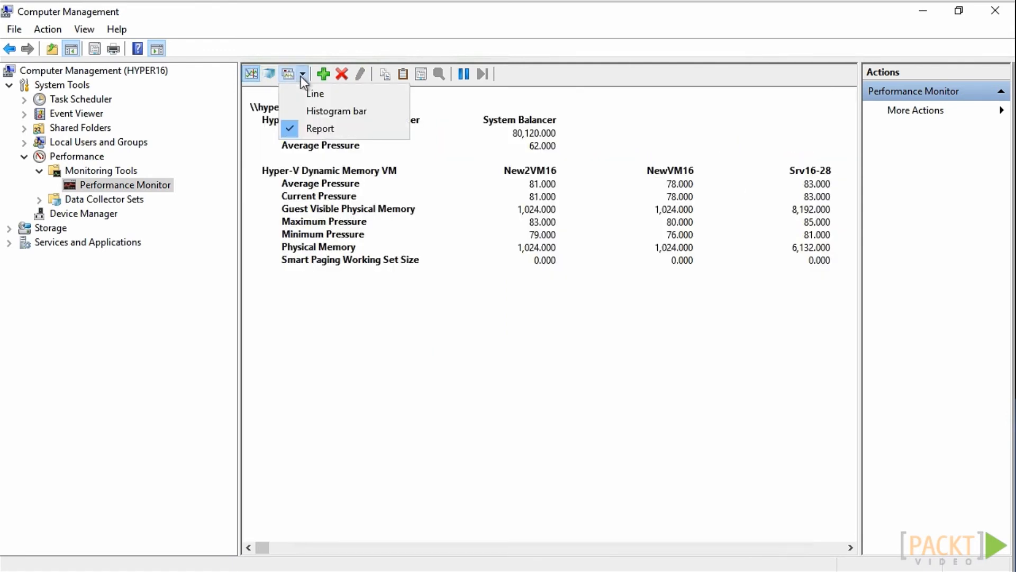
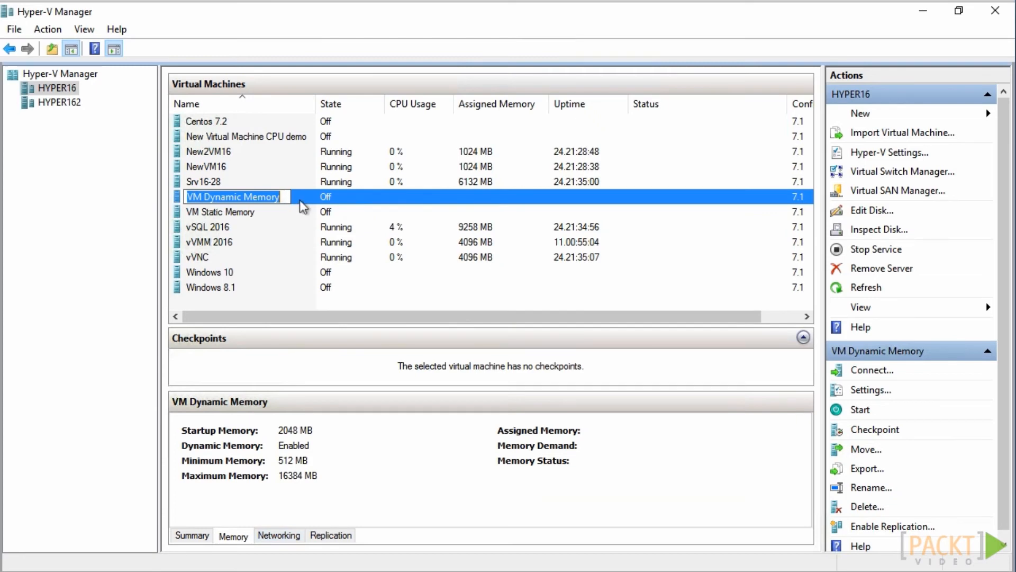
Open the processor settings of the VM Dynamic Memory virtual machine and set it to 12 virtual processors
right_click(300, 197)
left_click(357, 241)
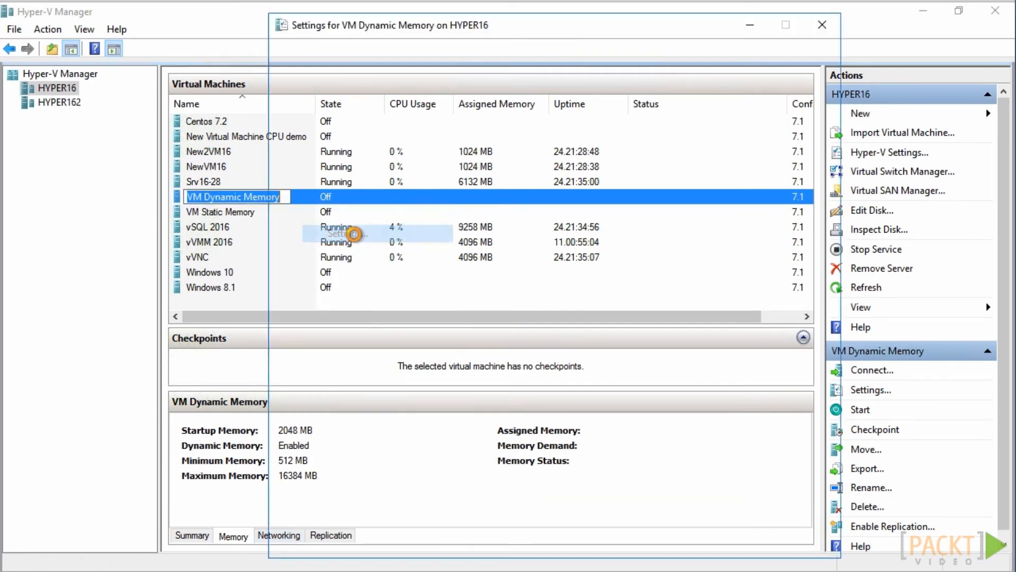
left_click(341, 180)
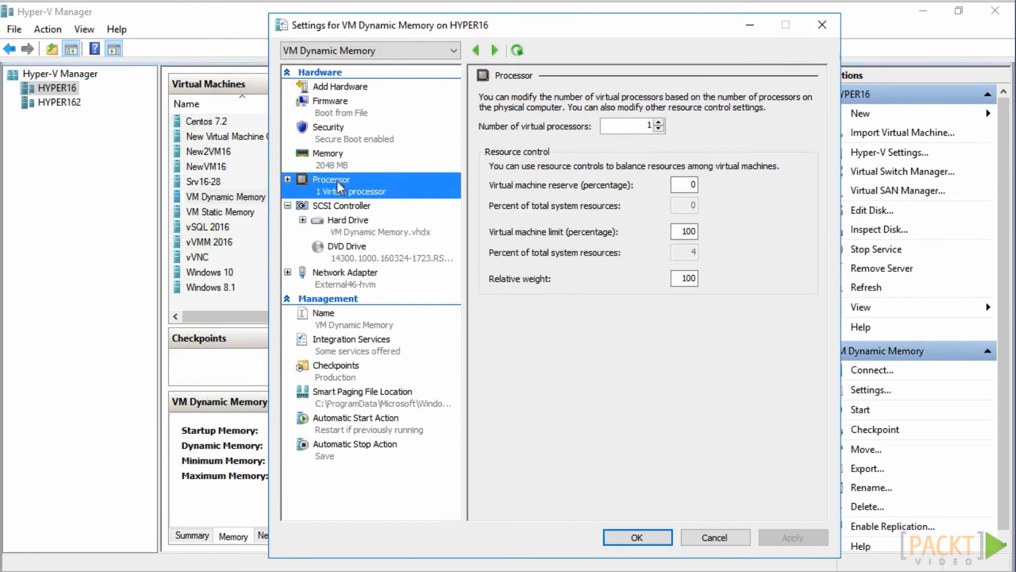
double_click(640, 126)
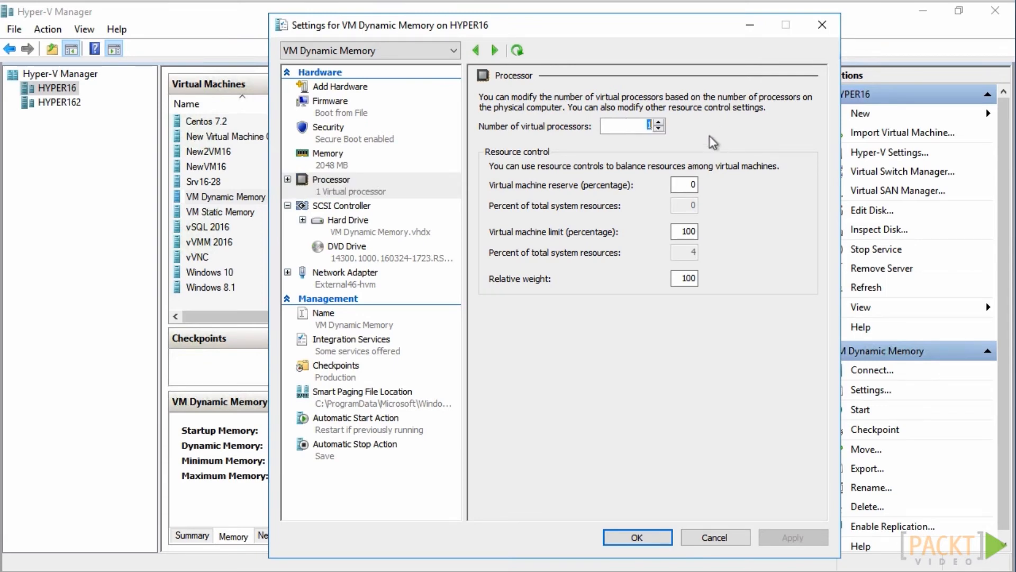
type("12")
Set the virtual machine's processor reserve to 10 percent, limit to 50 percent and relative weight to 90
left_click_drag(686, 185, 721, 181)
type("10")
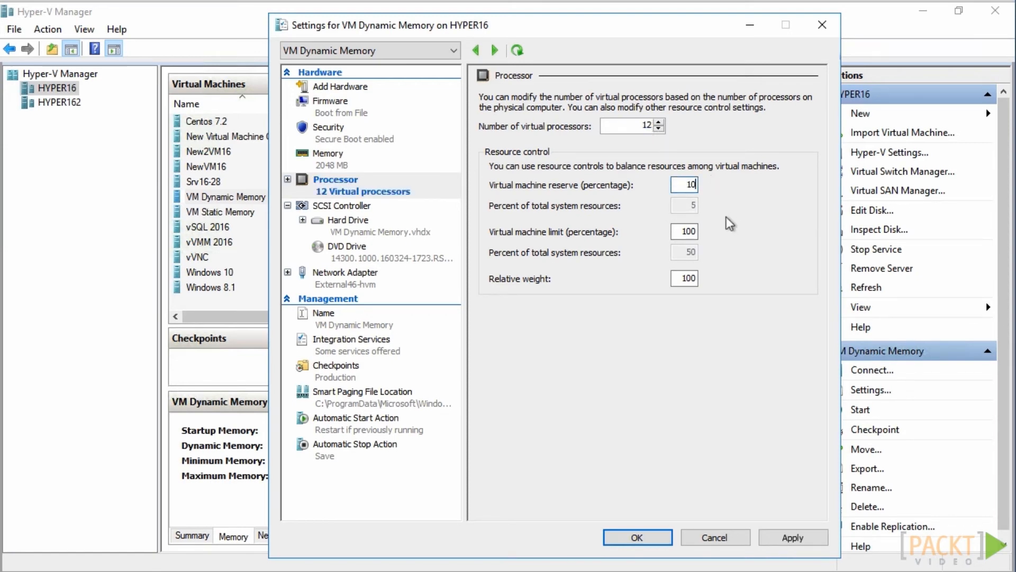
left_click_drag(683, 231, 709, 229)
type("50")
left_click_drag(671, 279, 771, 274)
type("90")
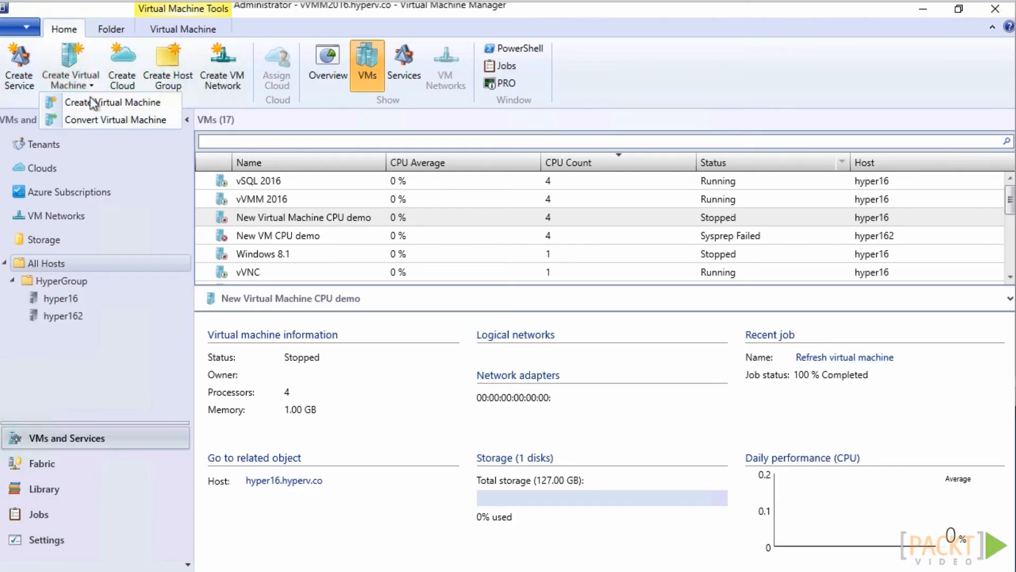
In Virtual Machine Manager, start a Generation 2 virtual machine named New vCPU VM demo with a blank virtual hard disk and proceed to hardware configuration
left_click(94, 102)
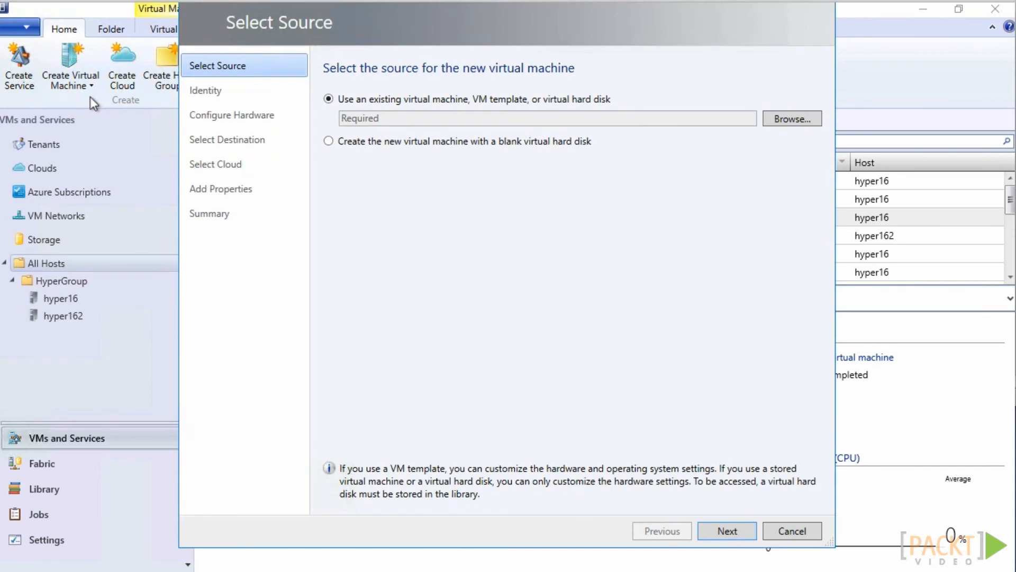
left_click(328, 141)
left_click(714, 531)
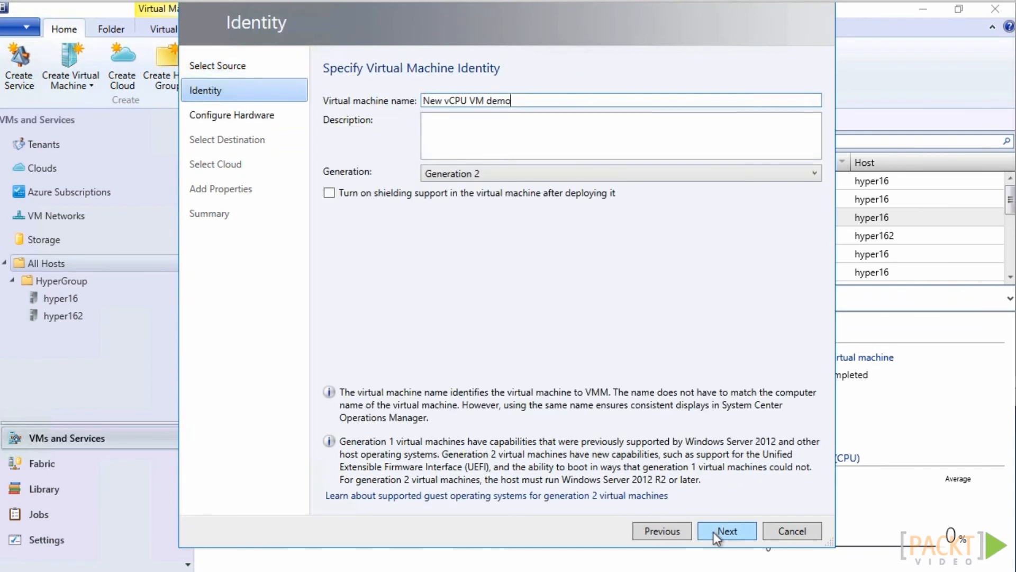
left_click(712, 531)
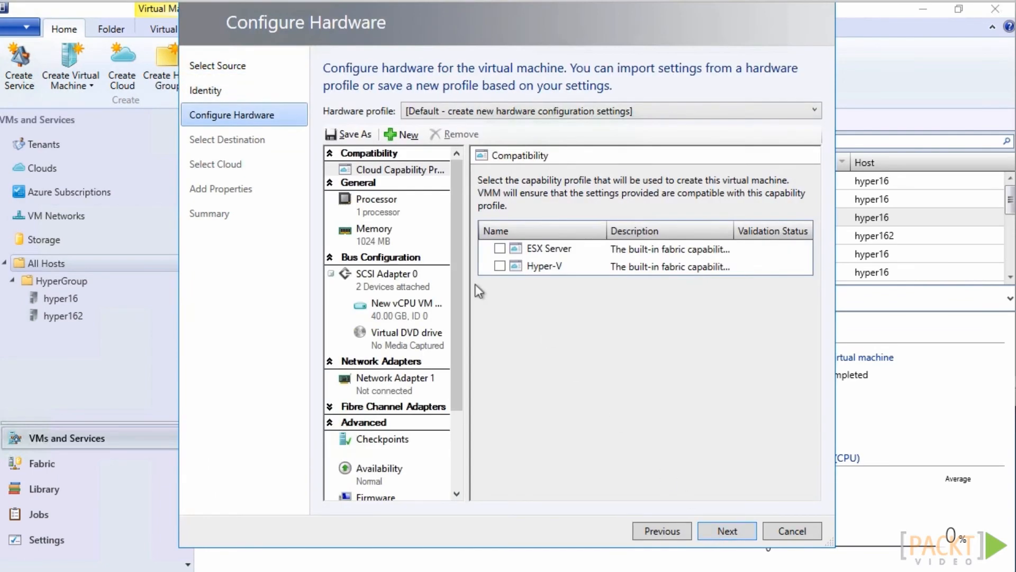
Set the number of processors for the new virtual machine to 10
left_click(382, 216)
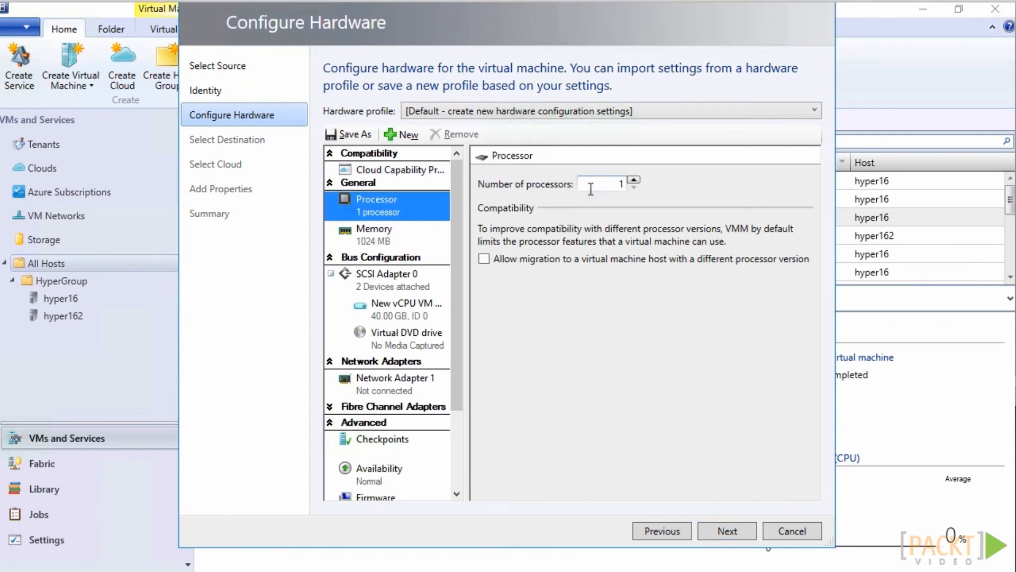
left_click(633, 181)
left_click(633, 180)
left_click(633, 181)
left_click(633, 181)
left_click(634, 180)
left_click(633, 180)
left_click(634, 180)
left_click(633, 181)
left_click(634, 180)
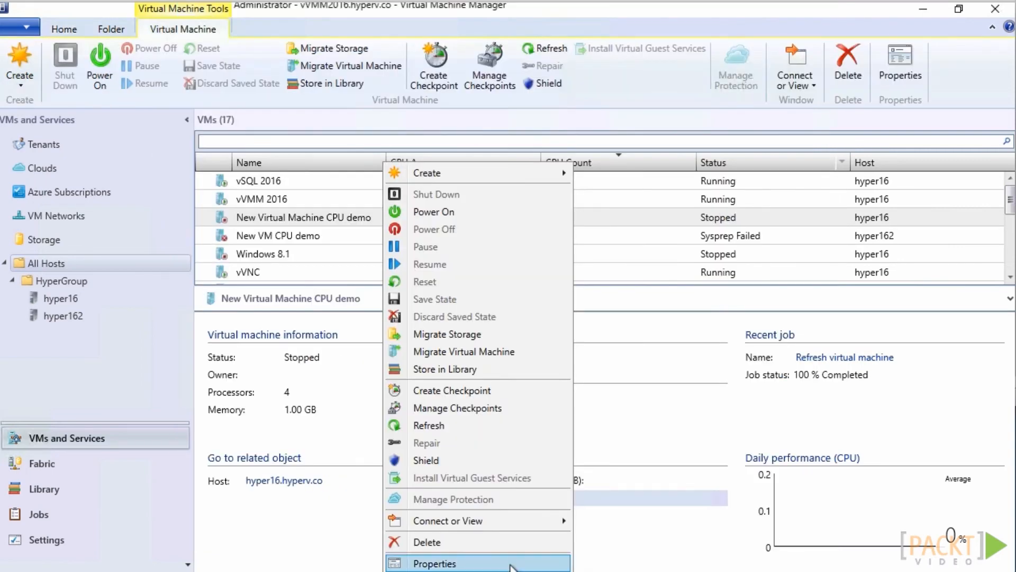
Open the CPU priority settings in the hardware configuration of the New Virtual Machine CPU demo virtual machine
left_click(510, 561)
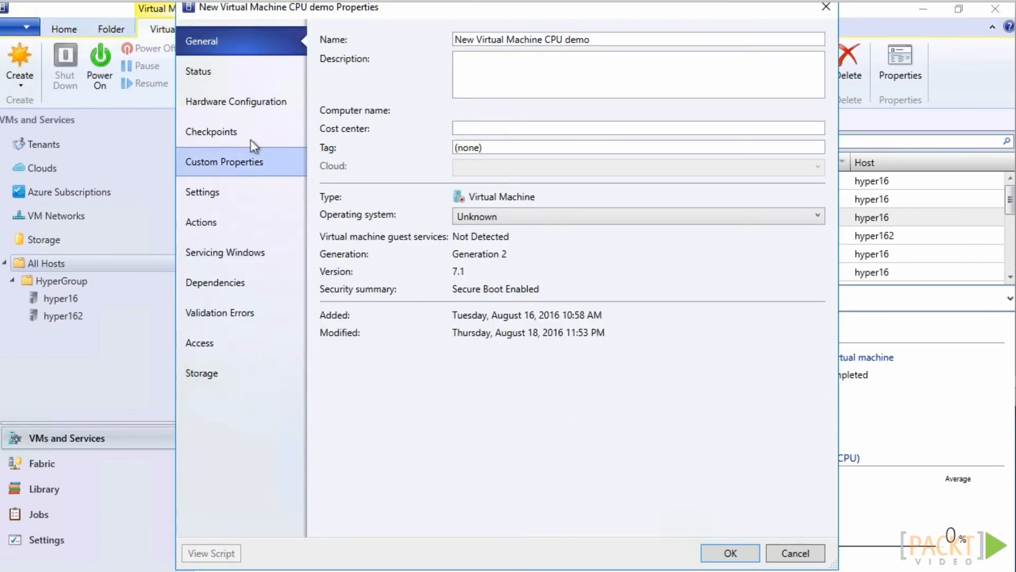
left_click(208, 100)
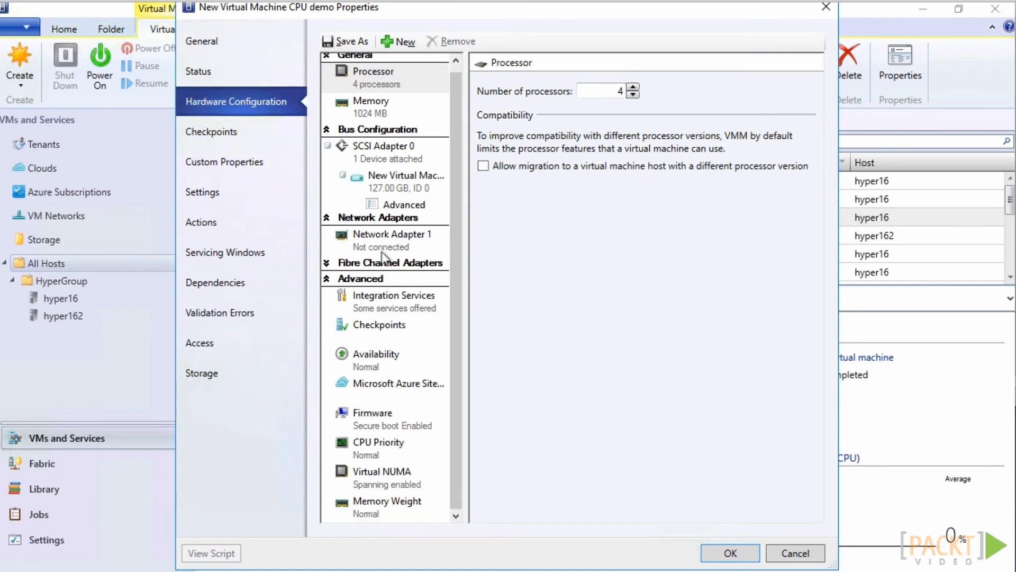
left_click(379, 446)
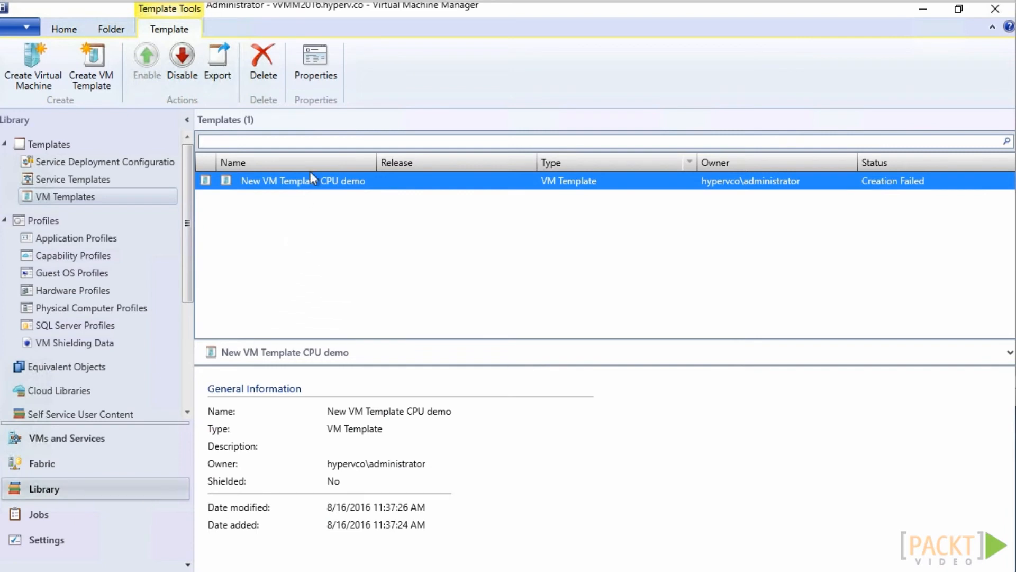
Open the hardware configuration of the New VM Template CPU demo template and set its number of processors to 6
right_click(413, 176)
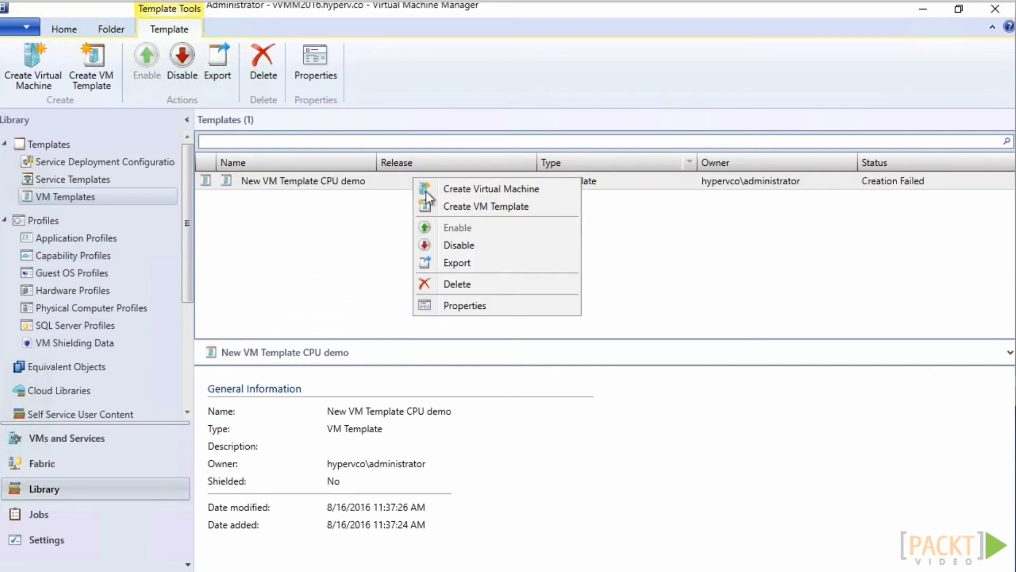
left_click(466, 306)
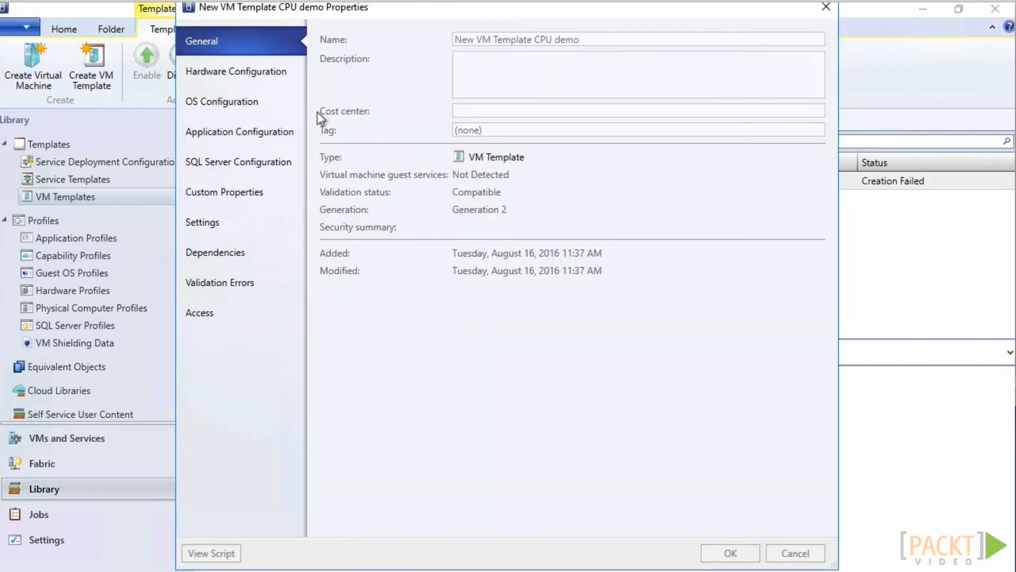
left_click(272, 81)
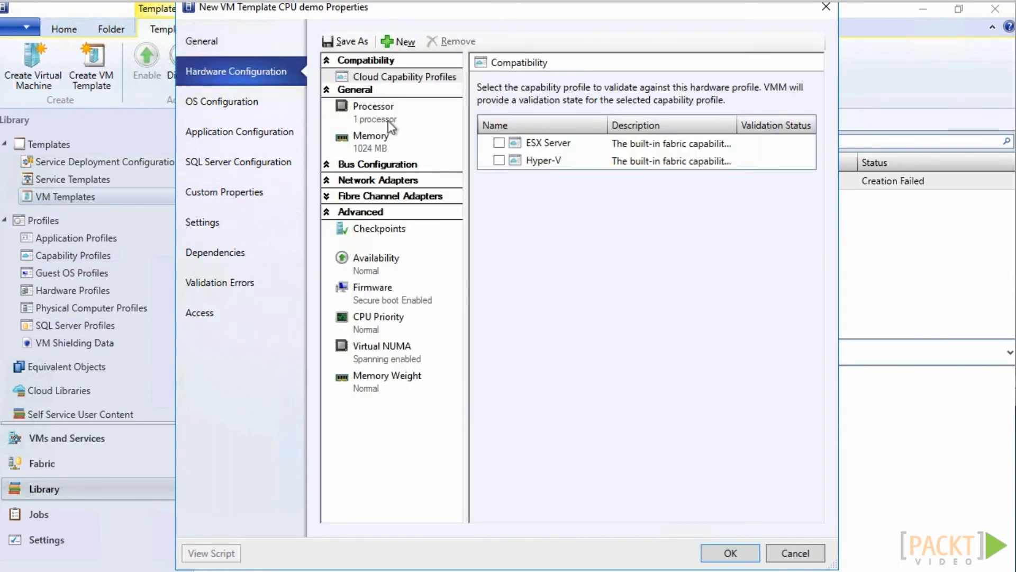
left_click(390, 126)
left_click(633, 88)
left_click(633, 88)
left_click(633, 88)
left_click(633, 88)
left_click(633, 87)
Try the High and Low CPU priorities for the template, choose Normal, and open the reserve CPU cycles value for editing
left_click(382, 307)
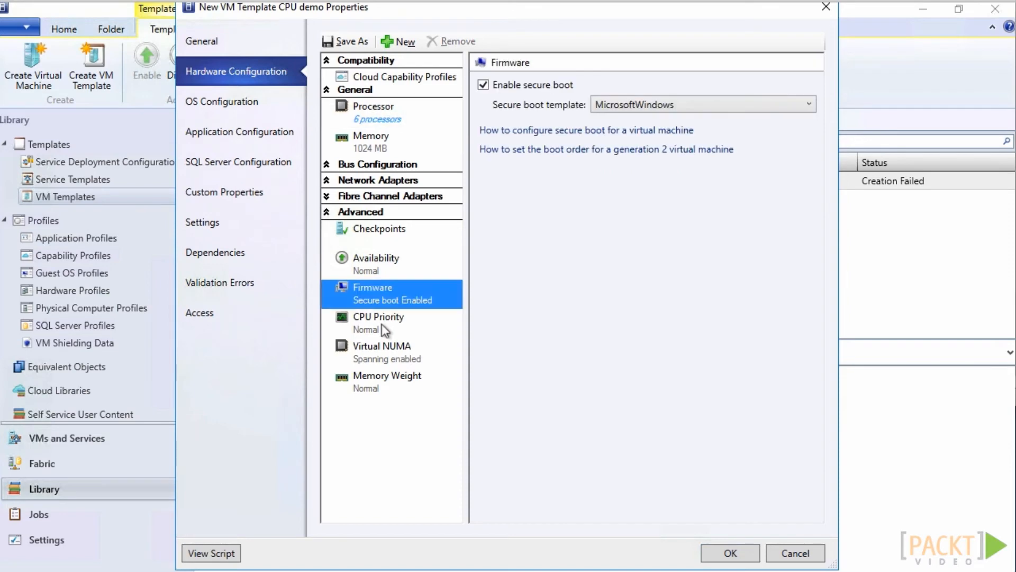
left_click(385, 324)
left_click(509, 120)
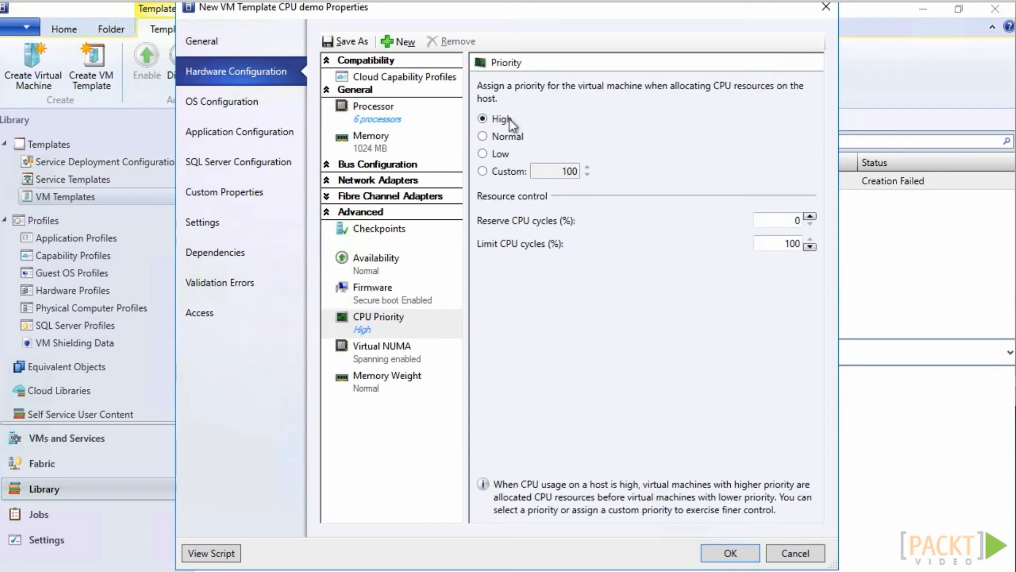
left_click(502, 154)
left_click(502, 136)
double_click(793, 221)
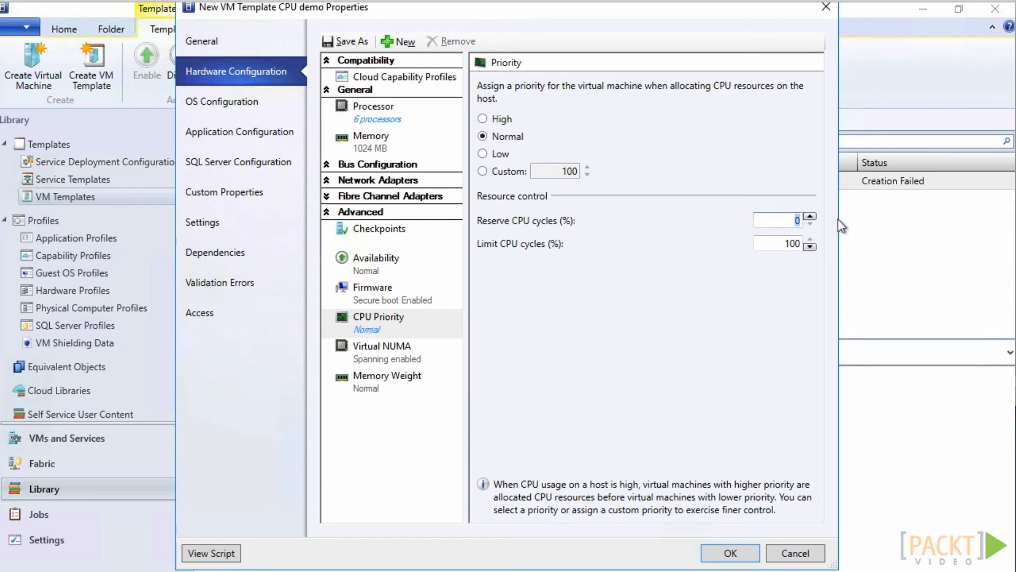
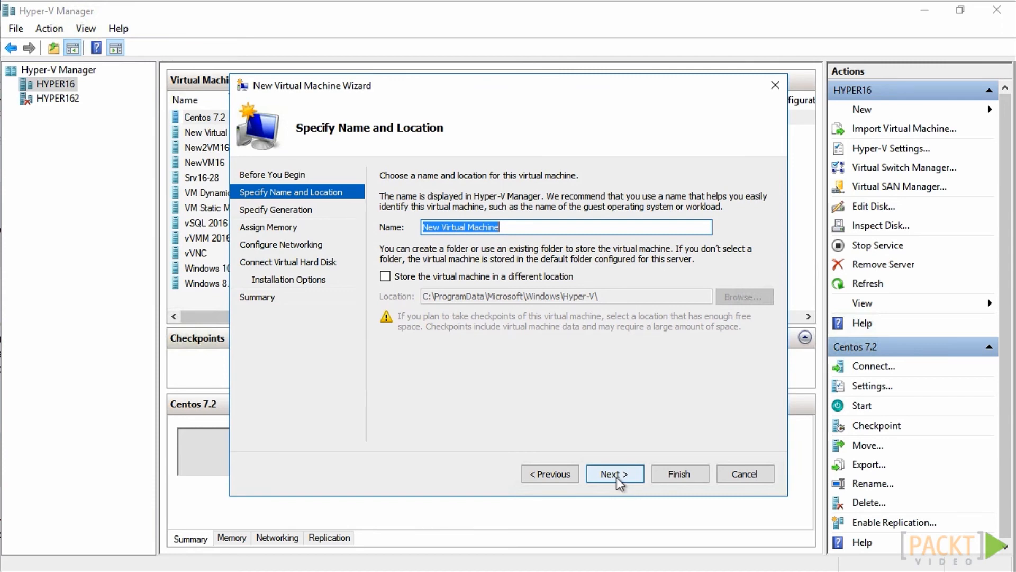
Choose Generation 2 for the new virtual machine, keep the default memory and networking, and continue to the virtual hard disk options
left_click(615, 474)
left_click(385, 241)
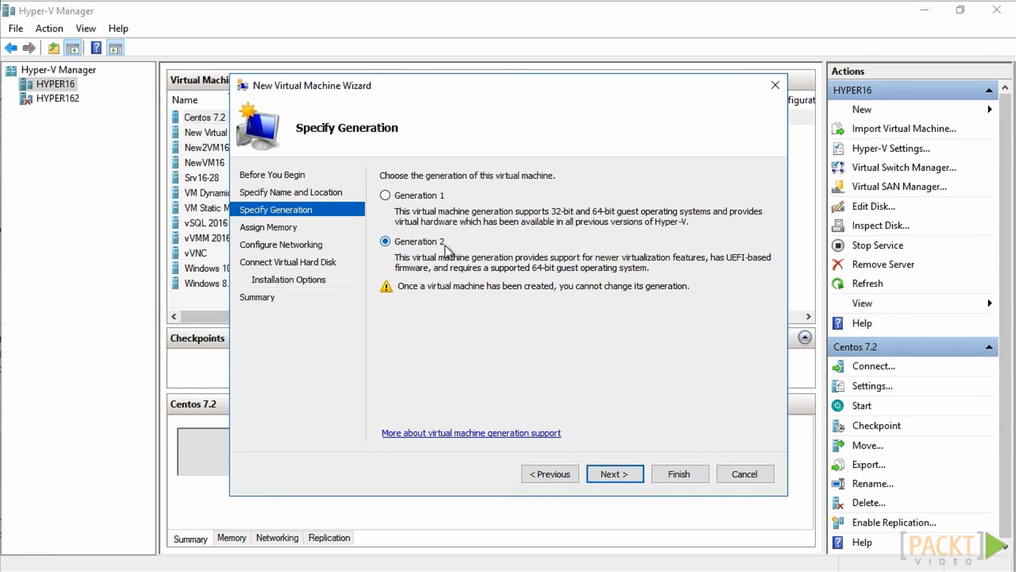
left_click(620, 475)
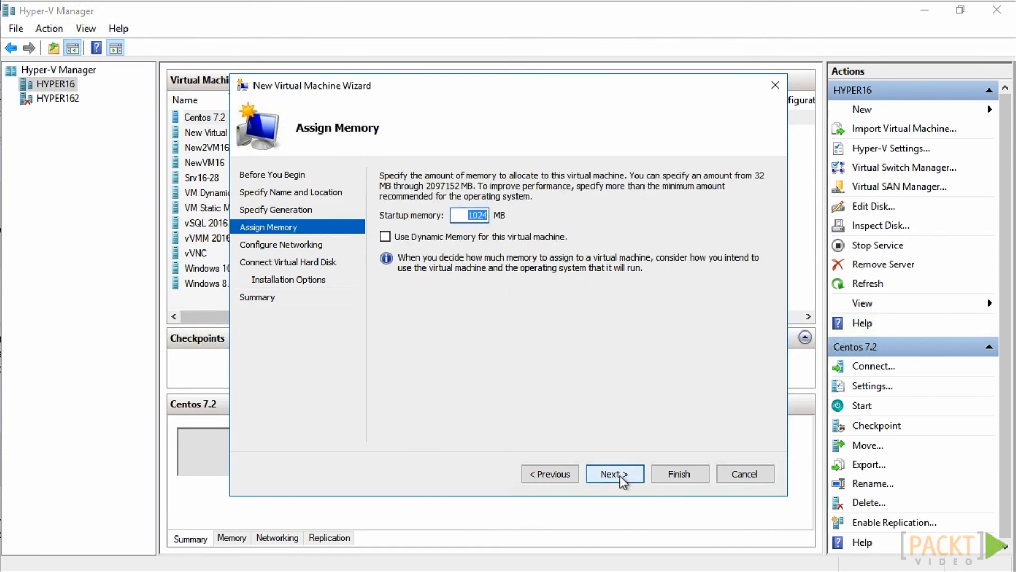
left_click(620, 475)
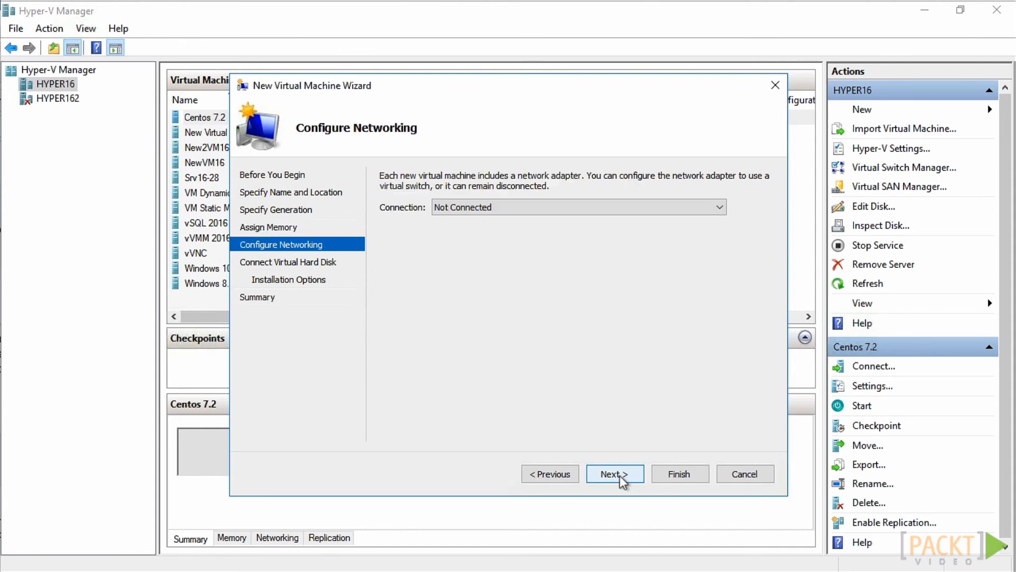
left_click(620, 475)
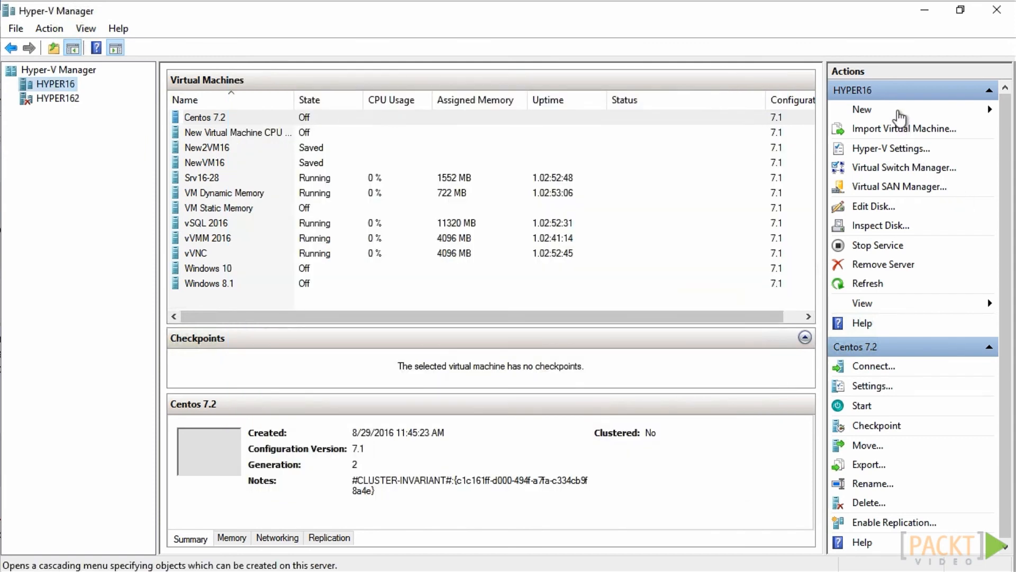
Set up a new dynamically expanding VHDX virtual hard disk named New Virtual Hard Disk.vhdx and continue to its disk configuration
left_click(895, 109)
left_click(922, 130)
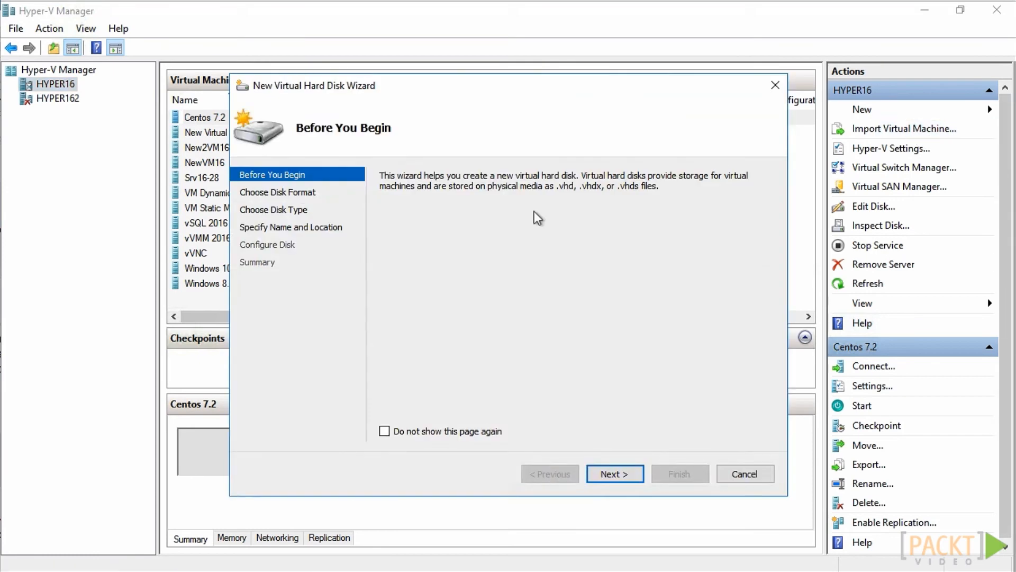
left_click(627, 476)
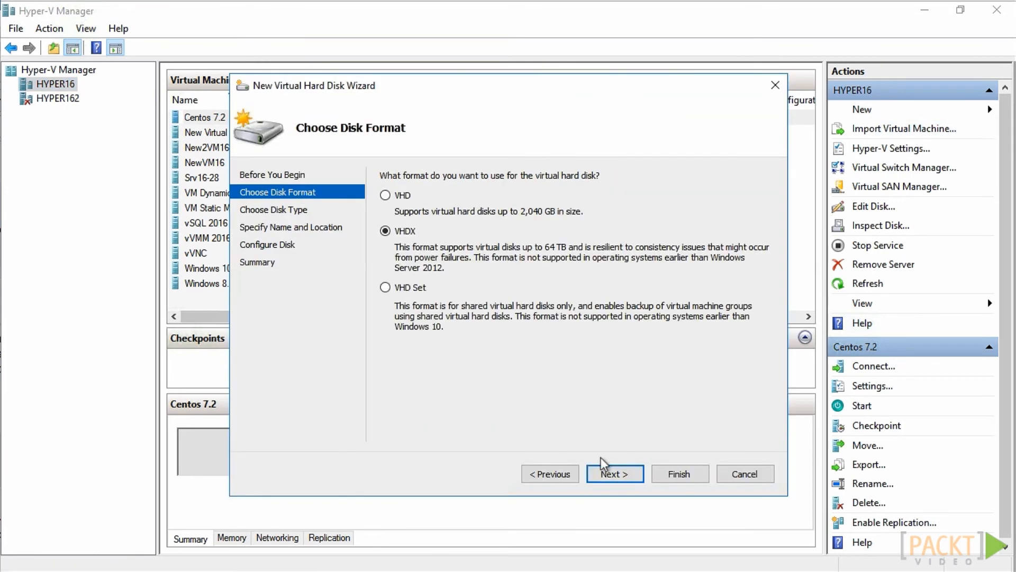
left_click(628, 479)
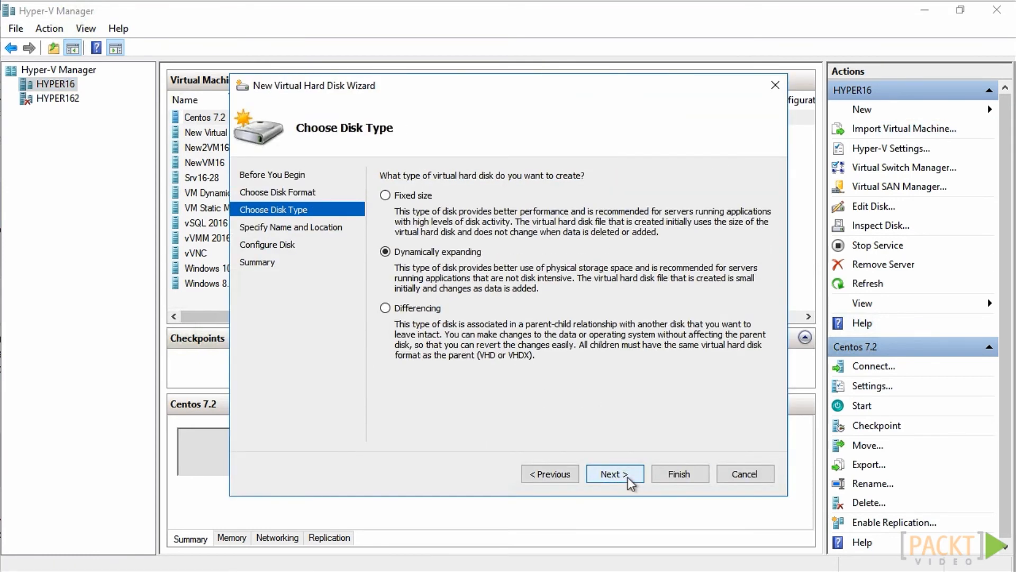
left_click(629, 479)
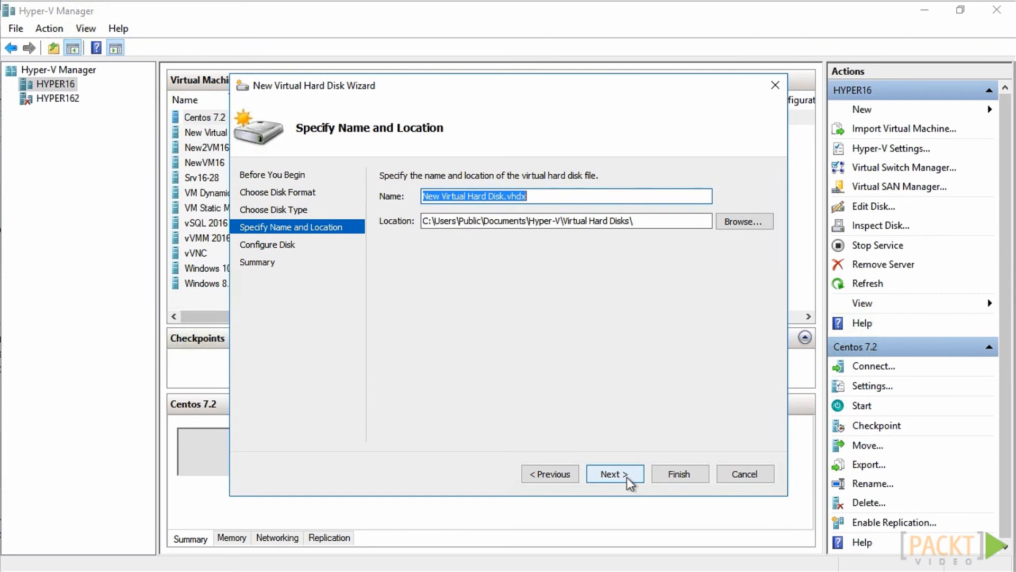
left_click(628, 479)
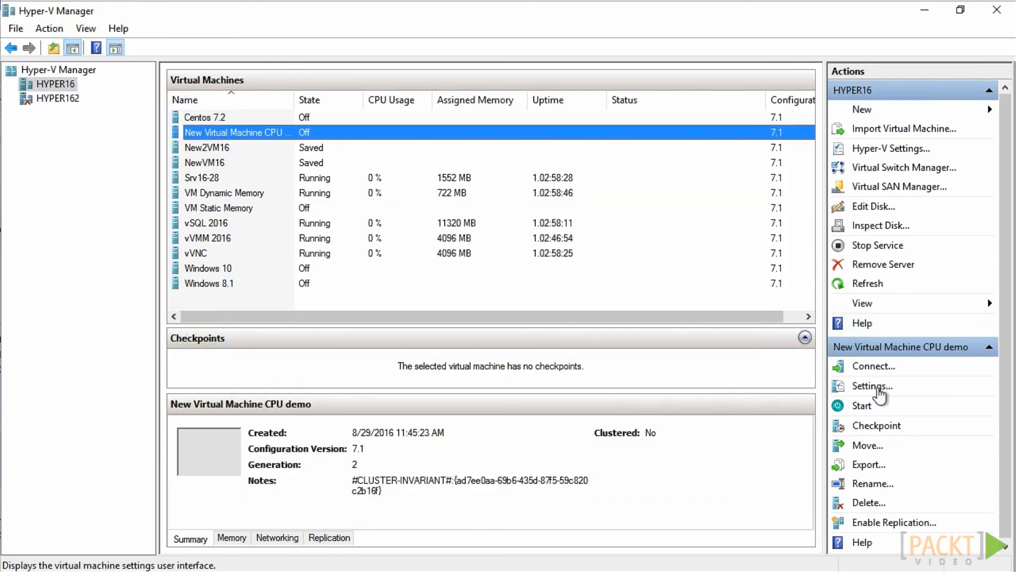
Add a hard drive to the SCSI controller of New Virtual Machine CPU demo and attach New Virtual Machine.vhdx to it
left_click(874, 386)
left_click(369, 208)
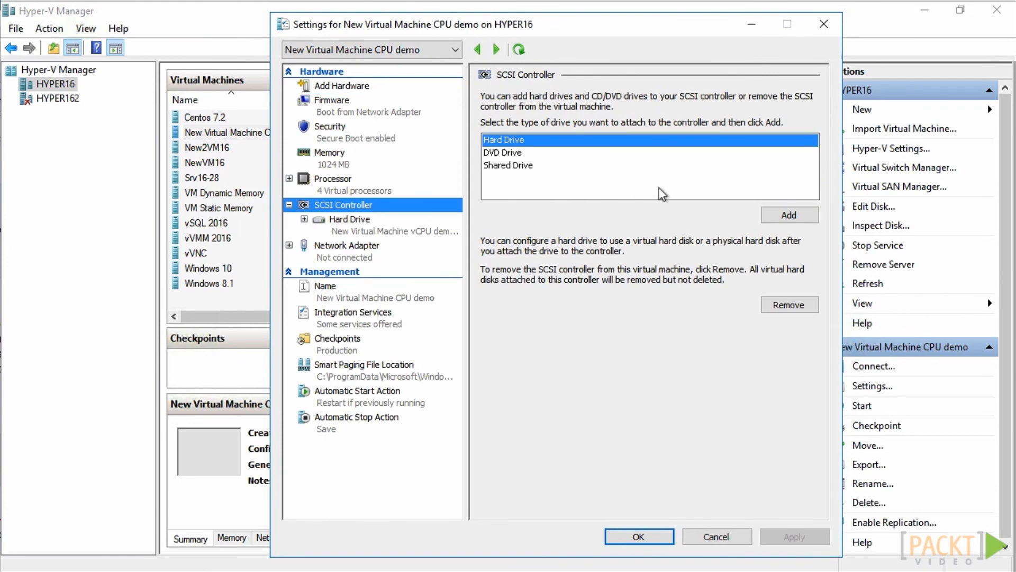
left_click(790, 214)
left_click(780, 251)
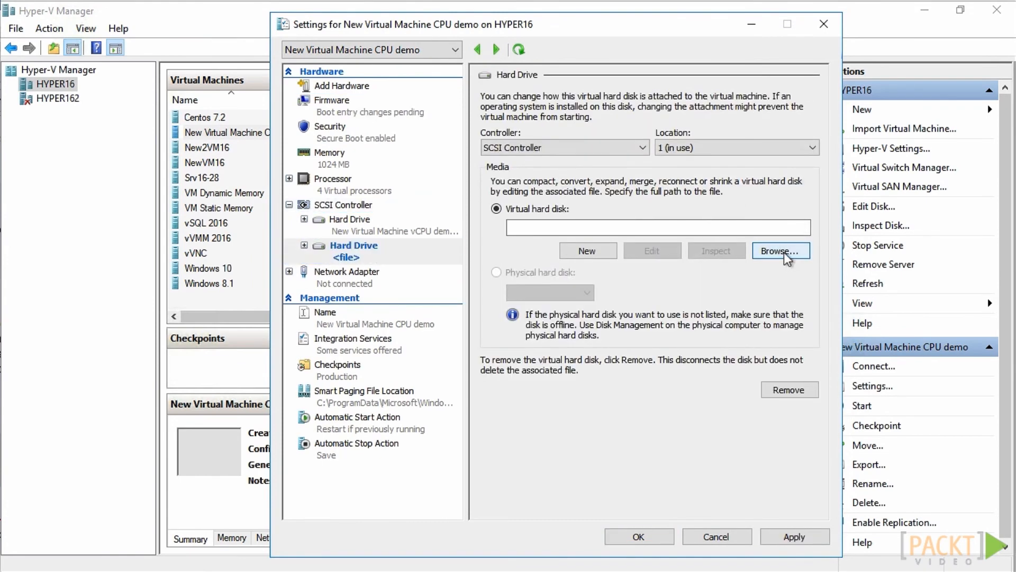
left_click(693, 183)
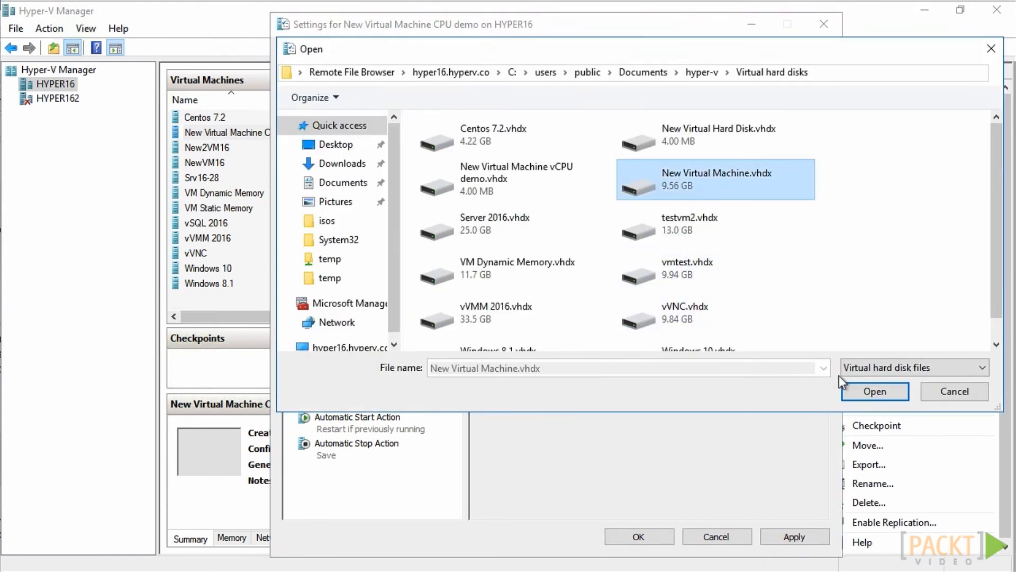
left_click(875, 391)
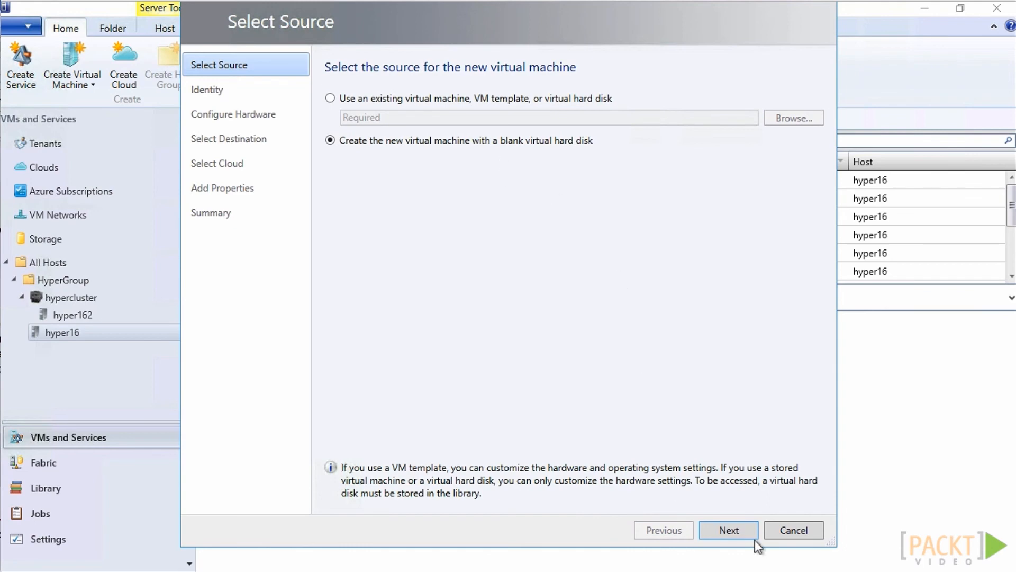
In Virtual Machine Manager, set up a Generation 2 virtual machine named test vmm storage with a blank virtual hard disk
left_click(741, 536)
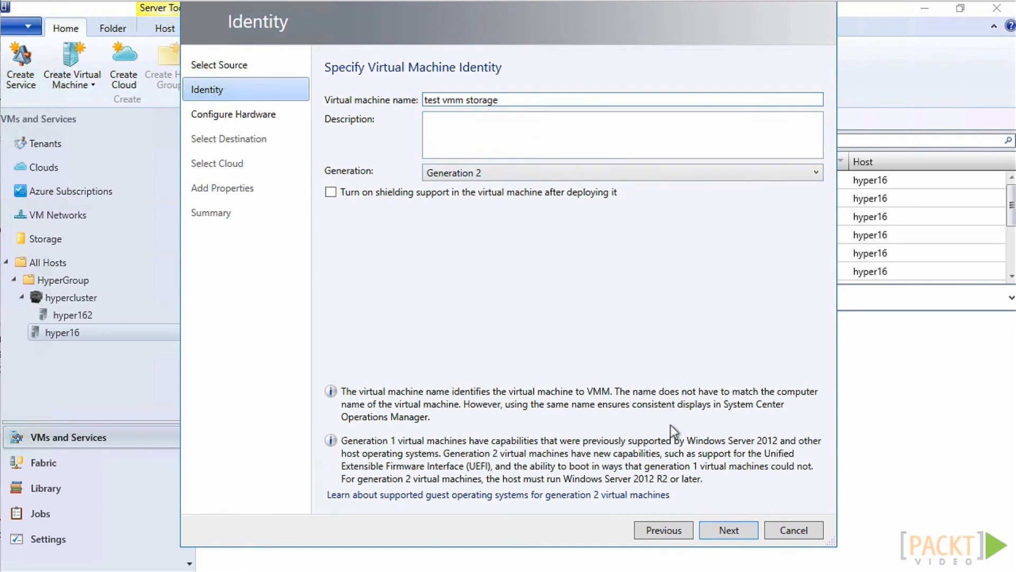
left_click(726, 536)
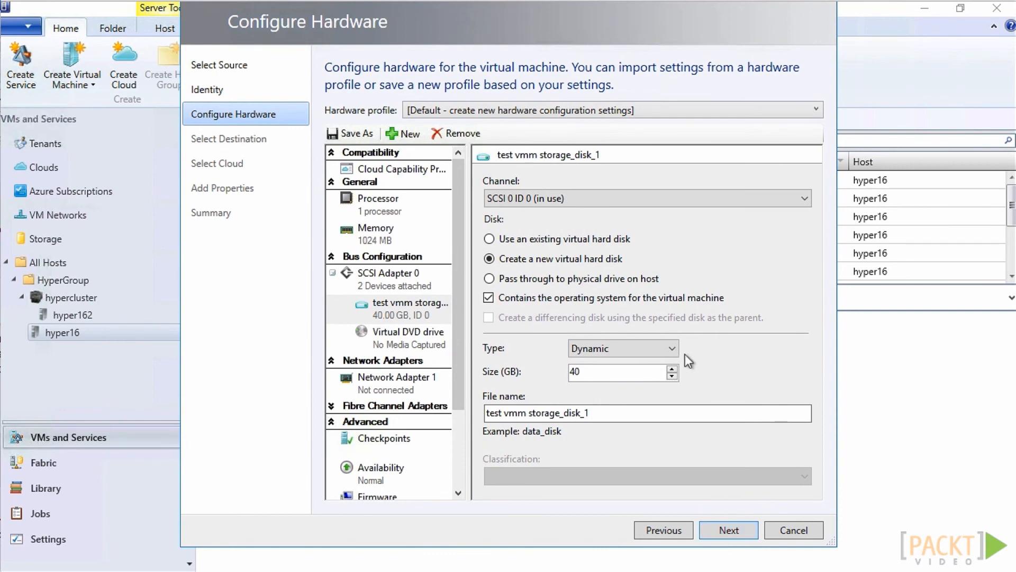
Review the type options of the virtual machine's new hard disk, keeping Dynamic, and examine the SCSI Adapter 0 settings
left_click(670, 351)
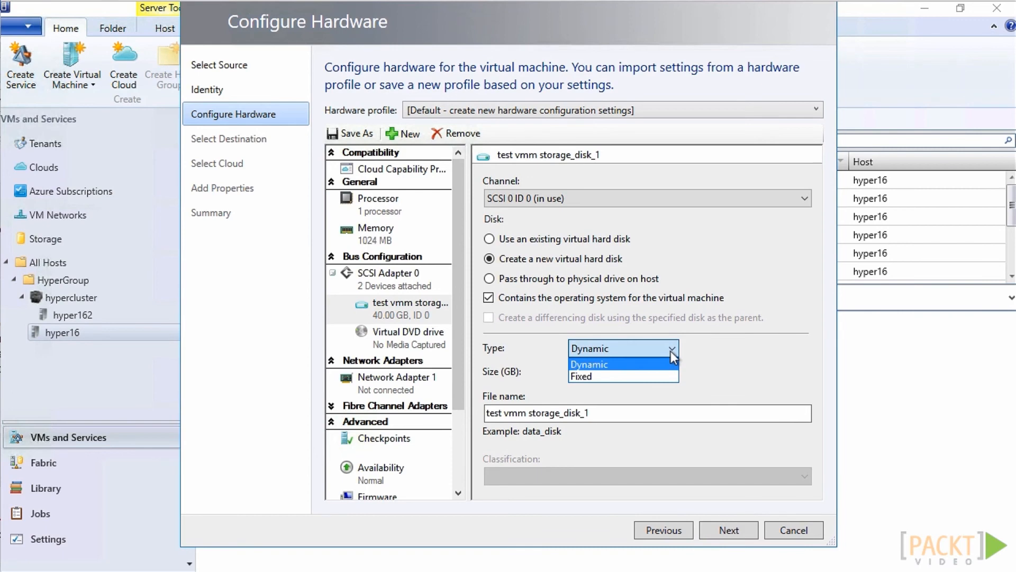
left_click(707, 350)
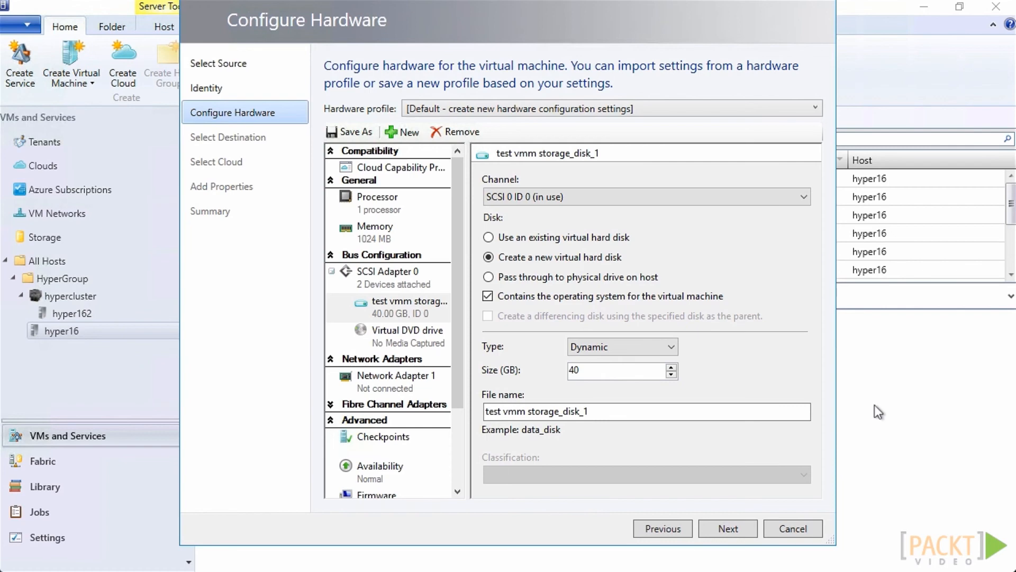
left_click(384, 271)
left_click(625, 195)
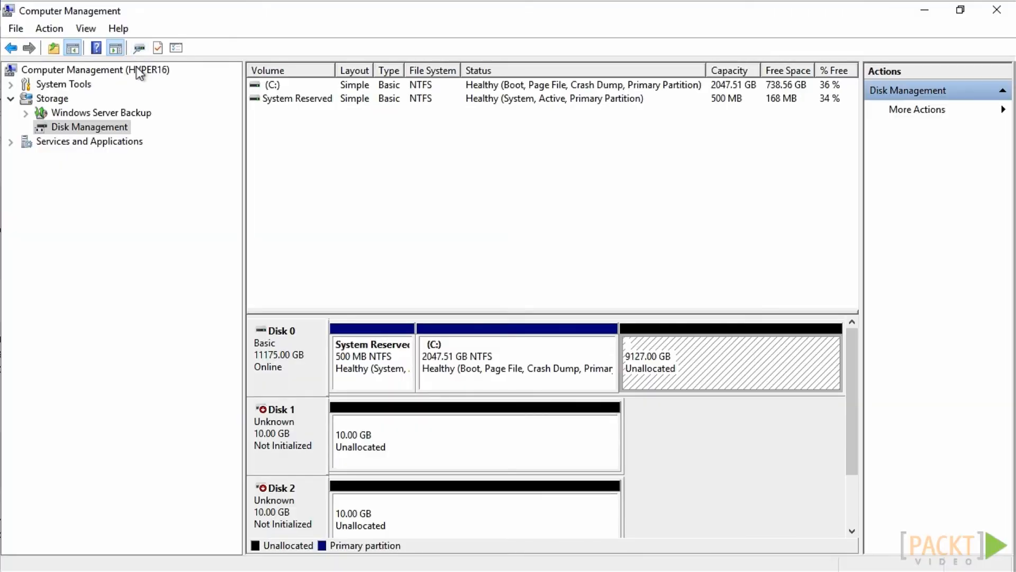
In Computer Management, reopen Disk Management for HYPER16 to examine its disks
left_click(136, 69)
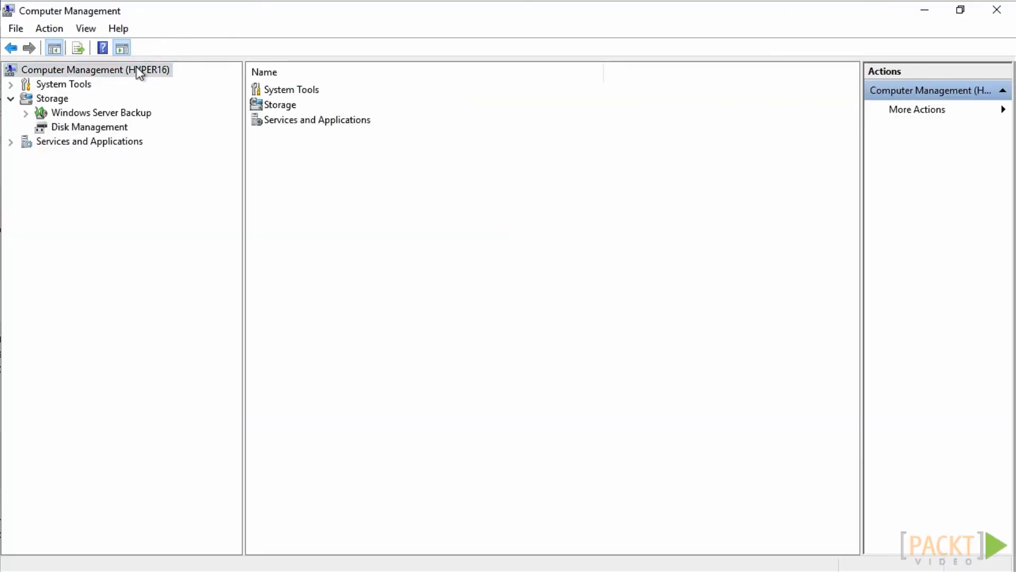
left_click(116, 130)
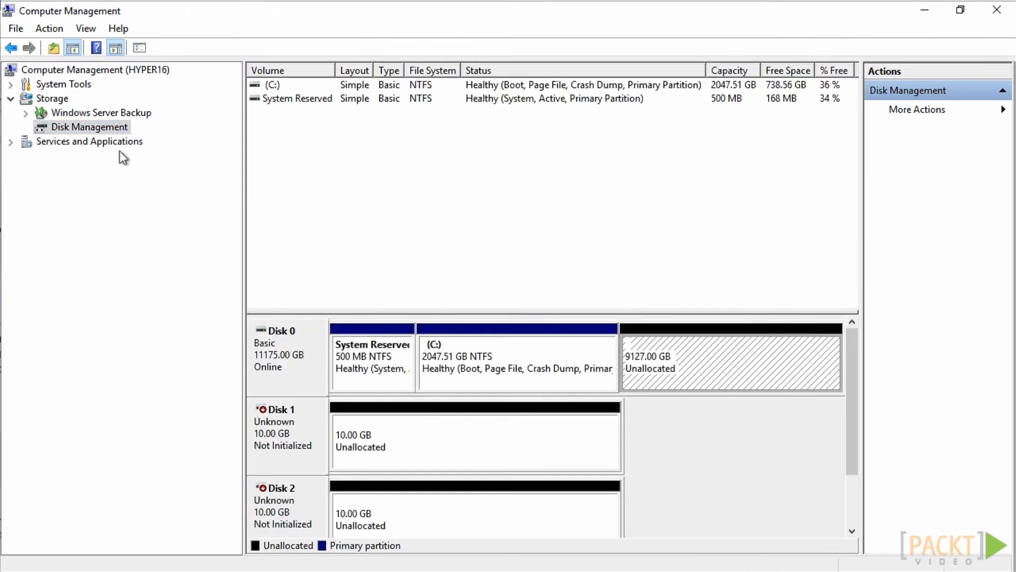